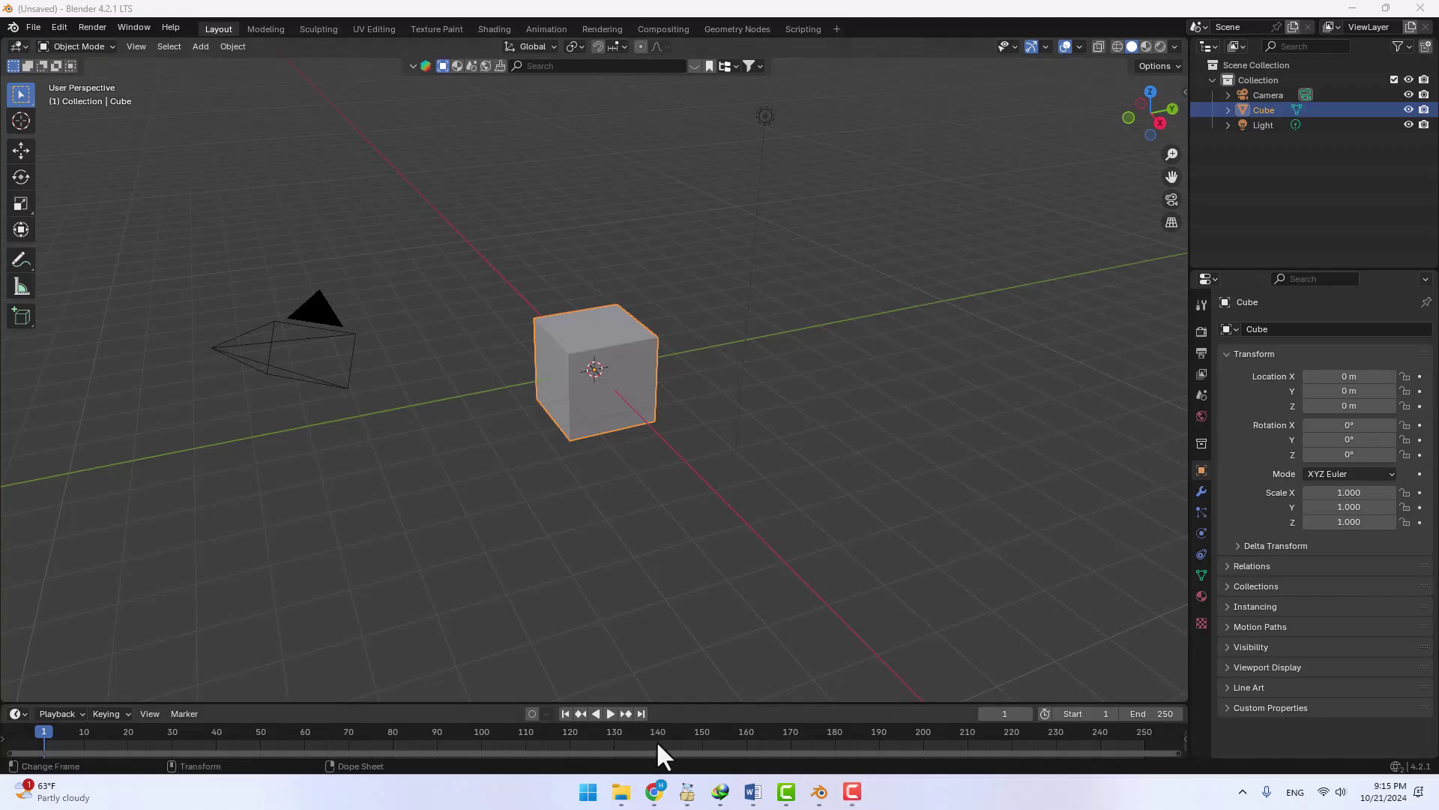
# - Switch from Blender to the Procedural Traffic plugin page in Chrome
pyautogui.click(658, 795)
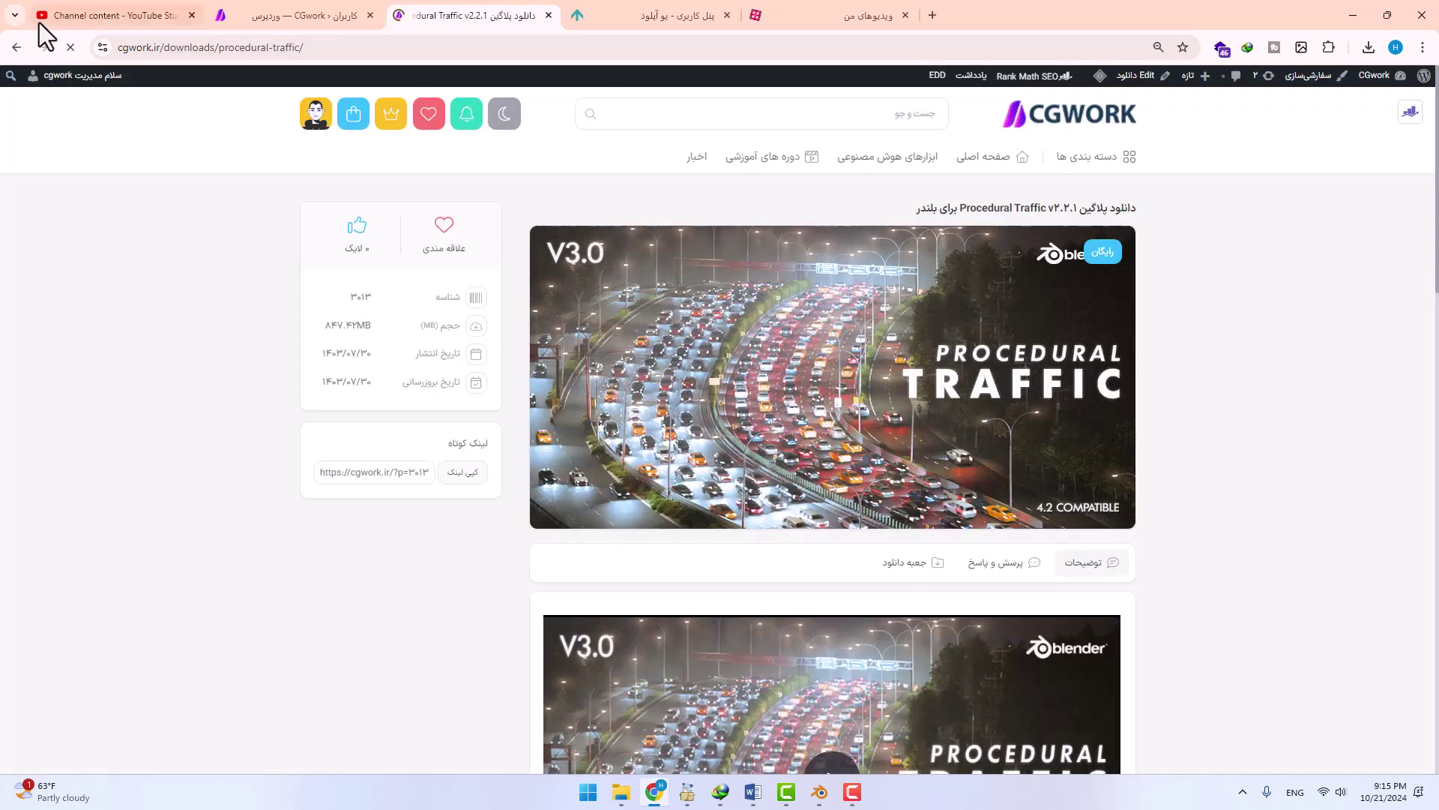
# - Bring up the download section listing the Procedural Traffic v2.2.1 rar and highlight its 847.42MB size
pyautogui.moveTo(167, 47); pyautogui.dragTo(117, 47)
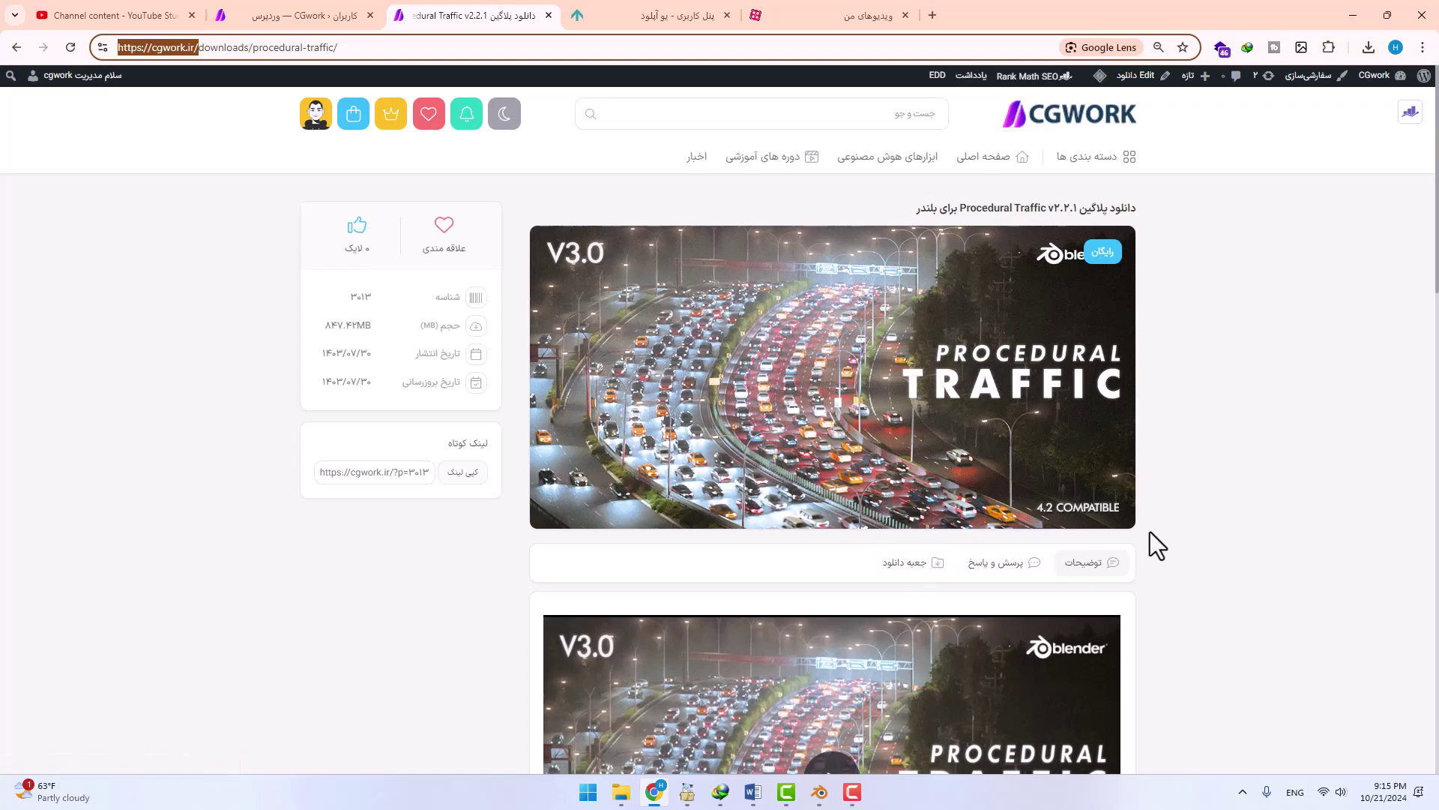
pyautogui.scroll(-5, 1150, 533)
pyautogui.scroll(1, 1067, 495)
pyautogui.scroll(1, 914, 420)
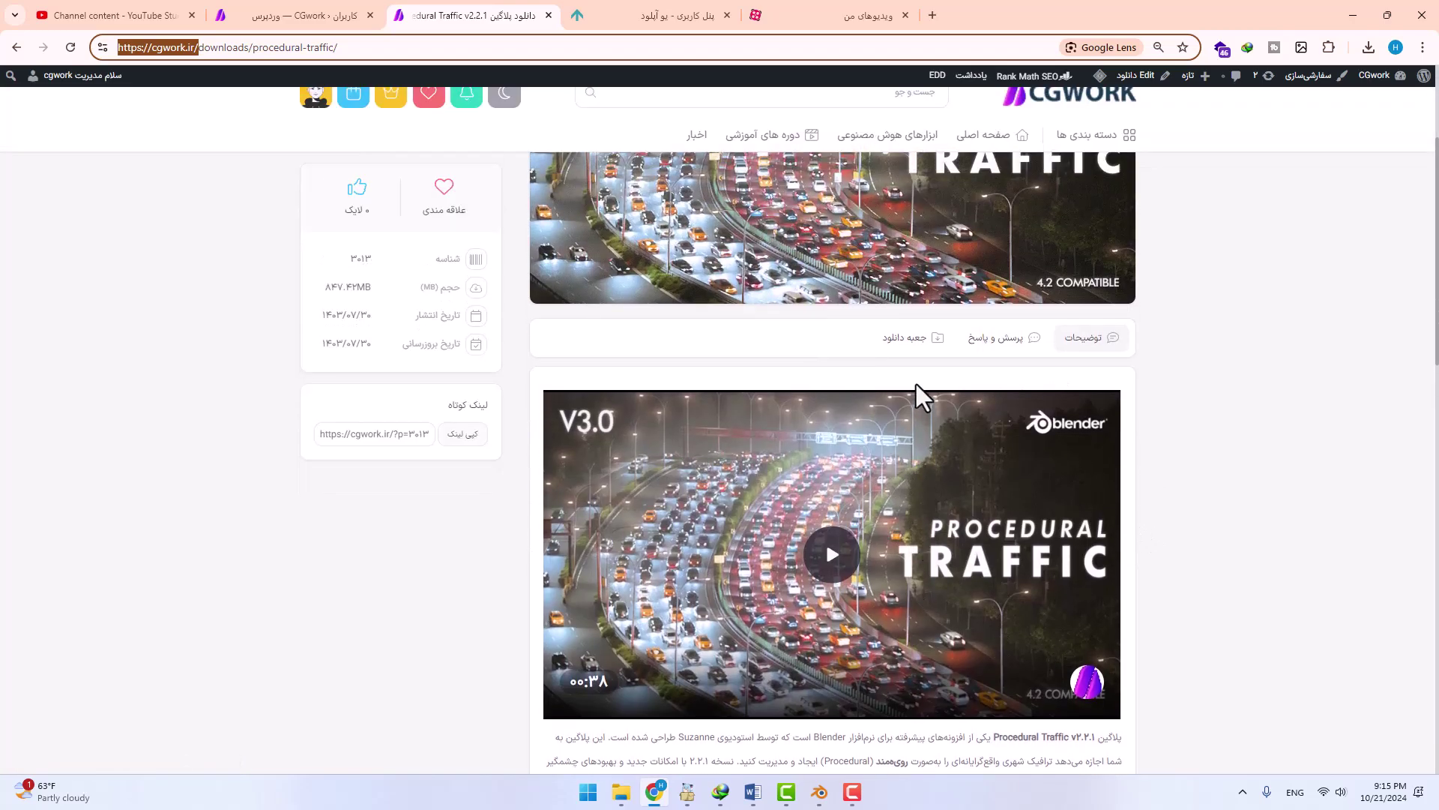
pyautogui.click(895, 337)
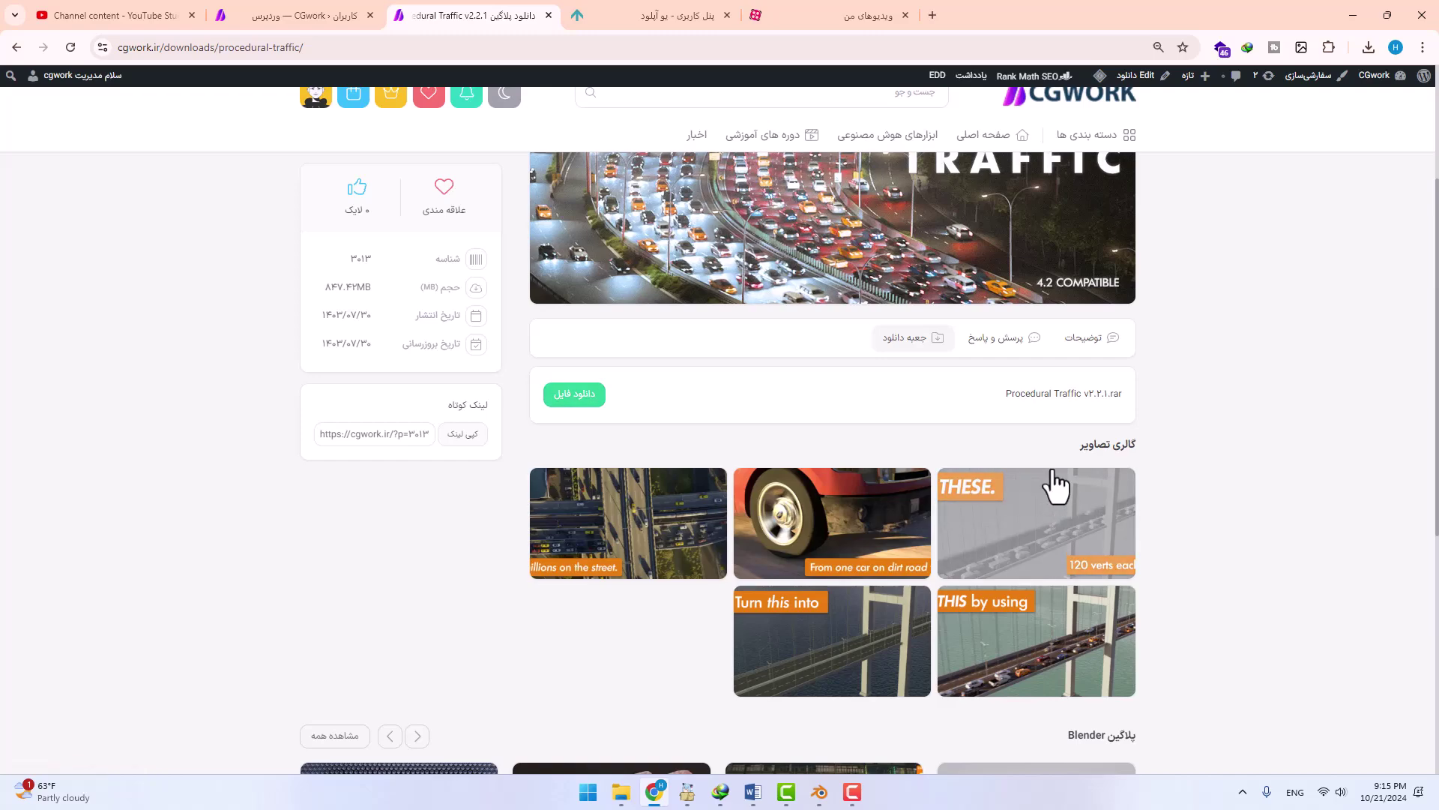
pyautogui.scroll(2, 380, 301)
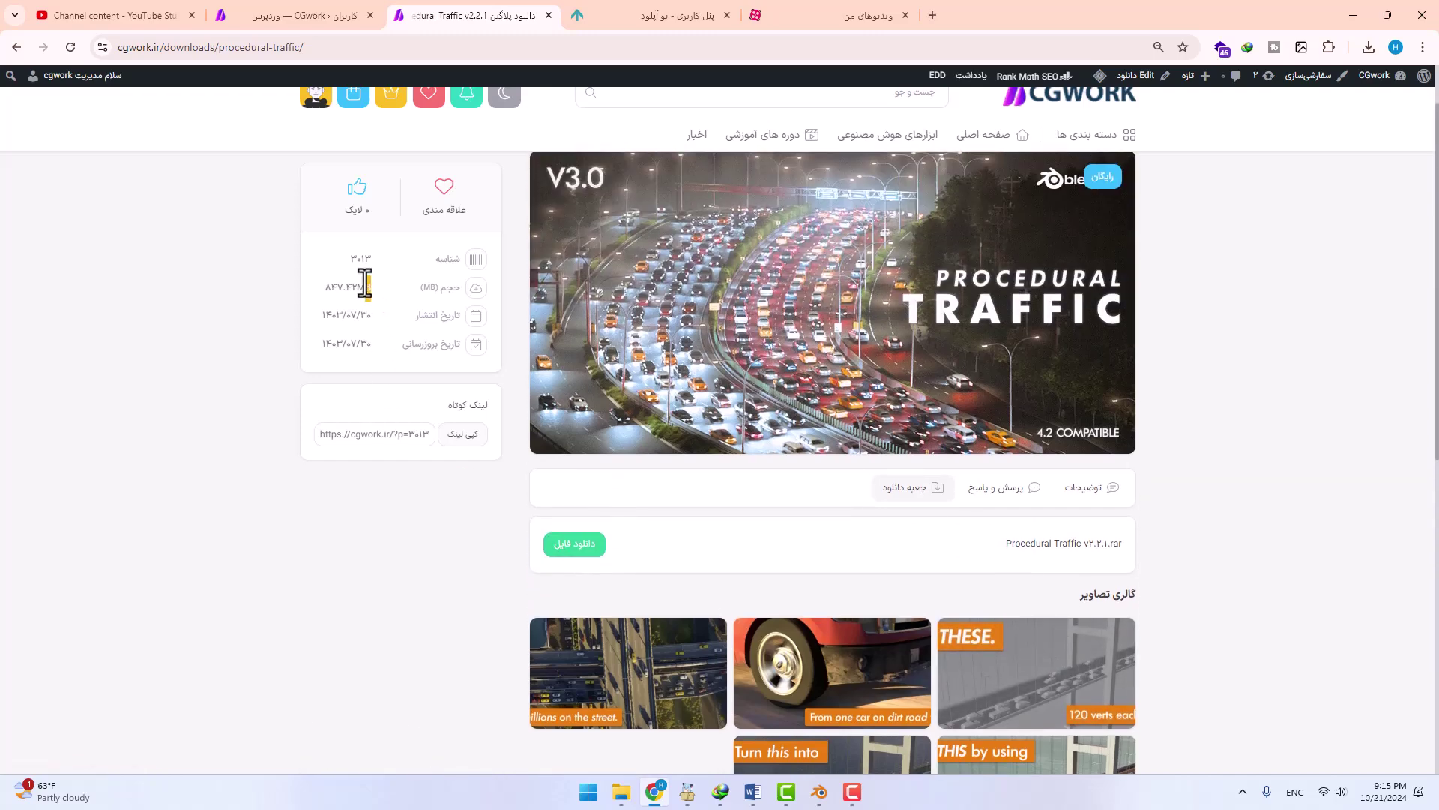
pyautogui.moveTo(364, 285); pyautogui.dragTo(321, 290)
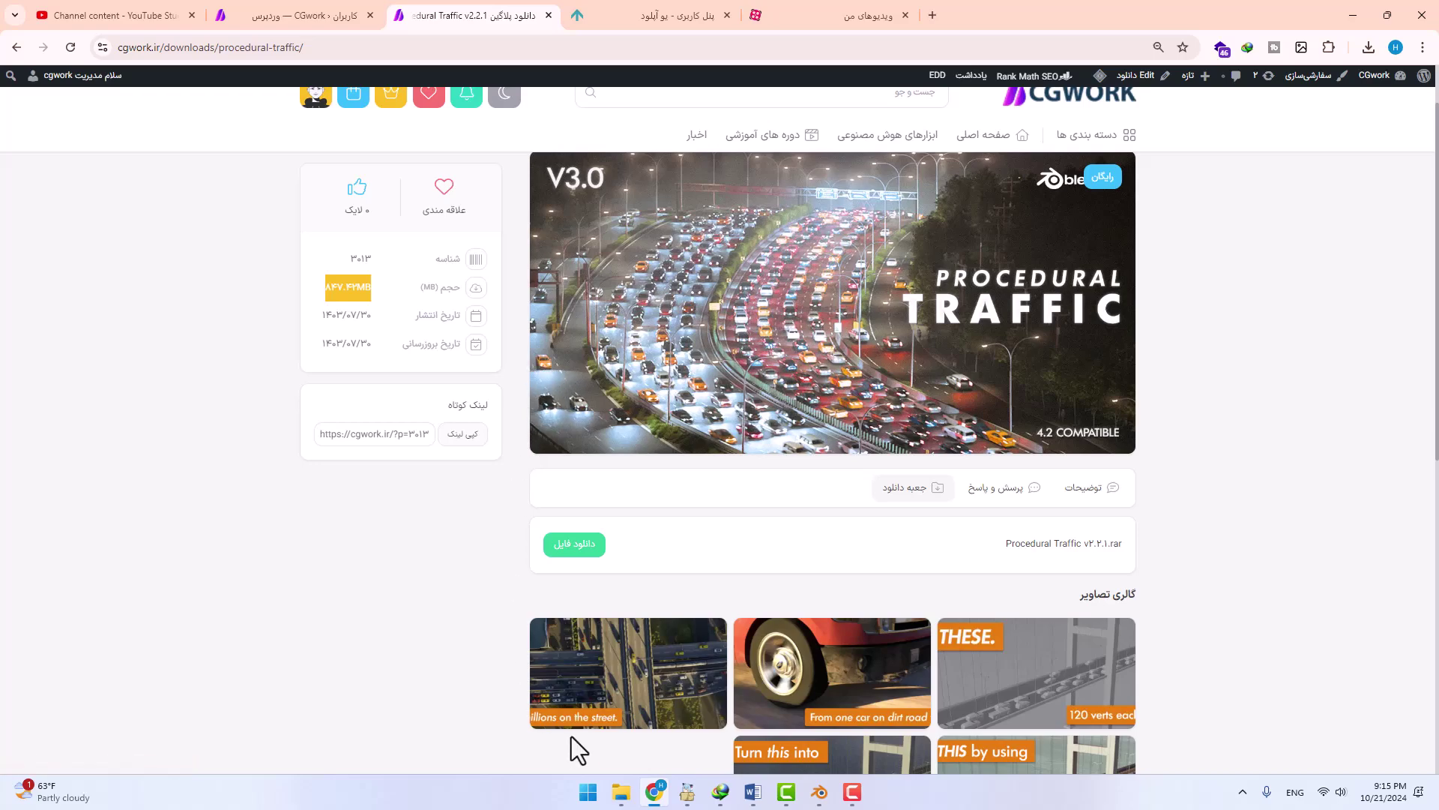
pyautogui.moveTo(621, 792)
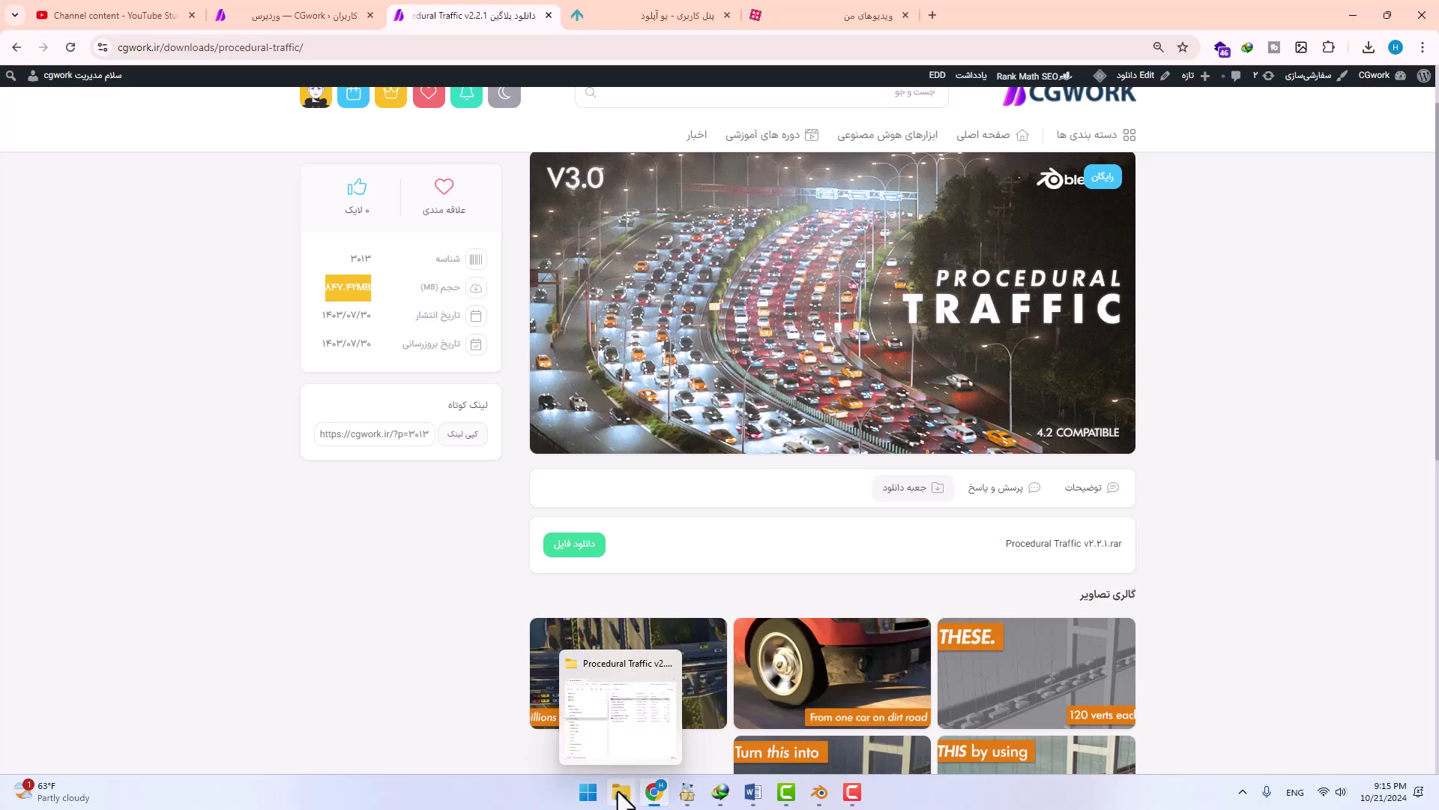
# - Look over the Procedural Traffic v2.2.1 folder's blend, Python and rar files, then return to Blender
pyautogui.click(630, 752)
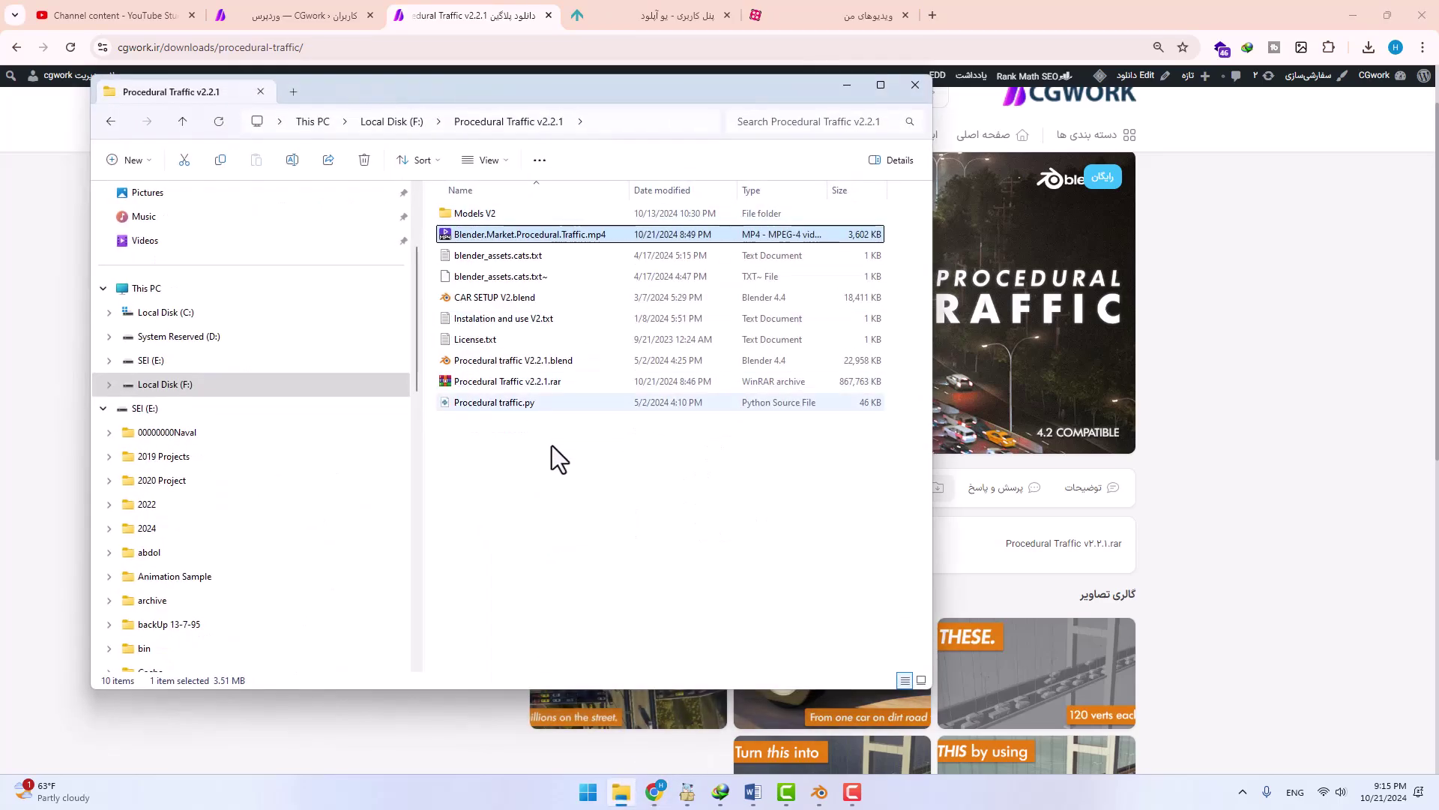
pyautogui.click(627, 114)
pyautogui.click(807, 550)
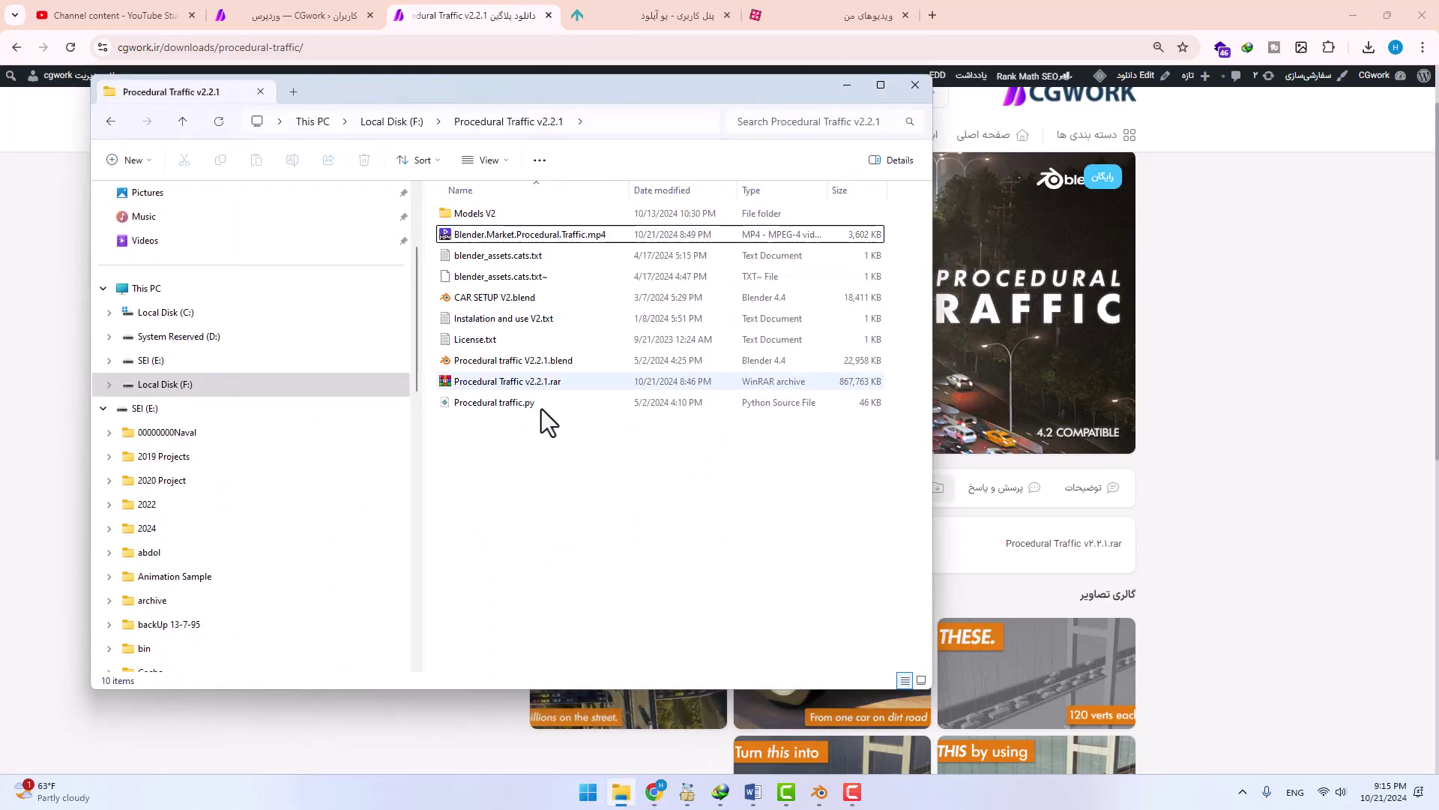
pyautogui.click(500, 384)
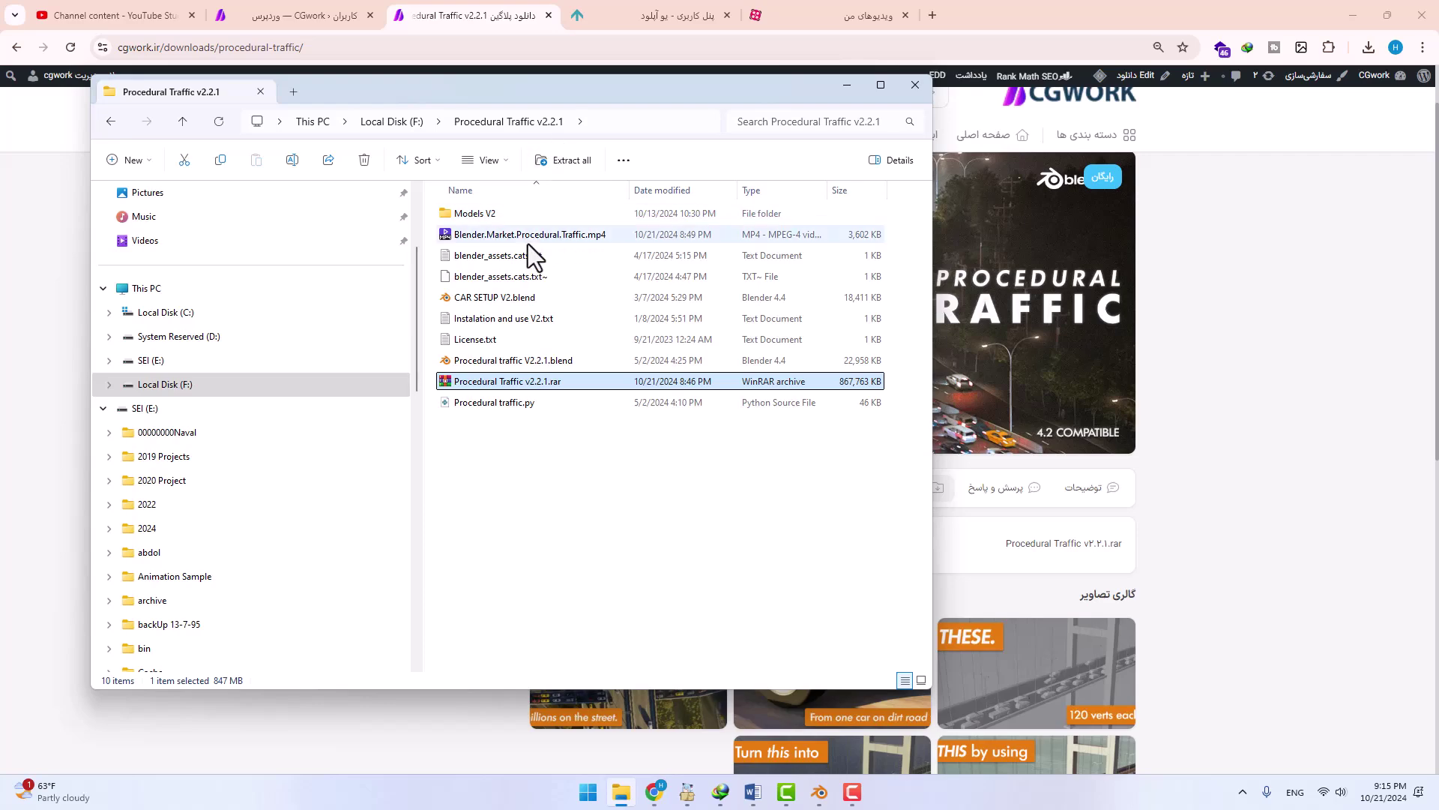
pyautogui.click(564, 381)
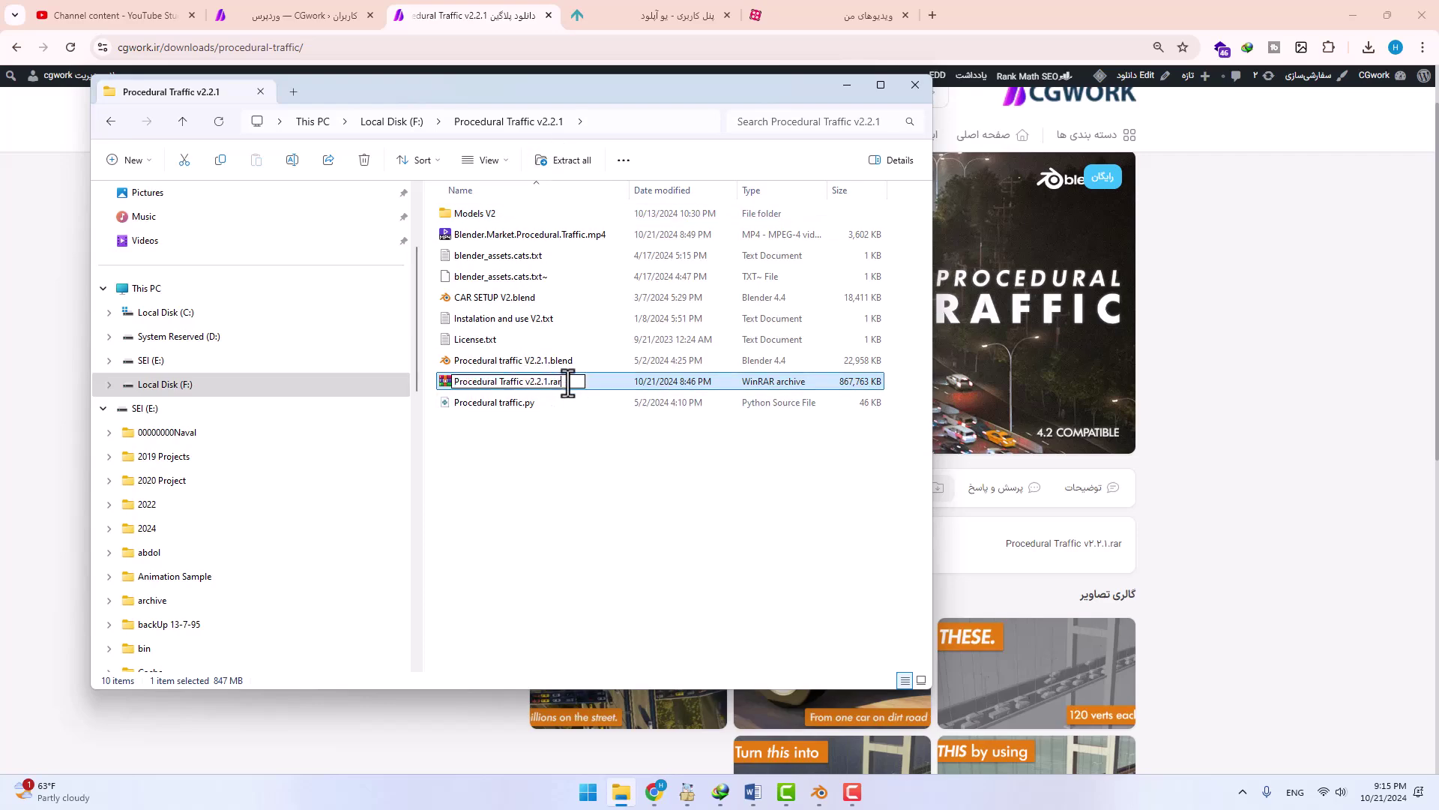
pyautogui.click(509, 416)
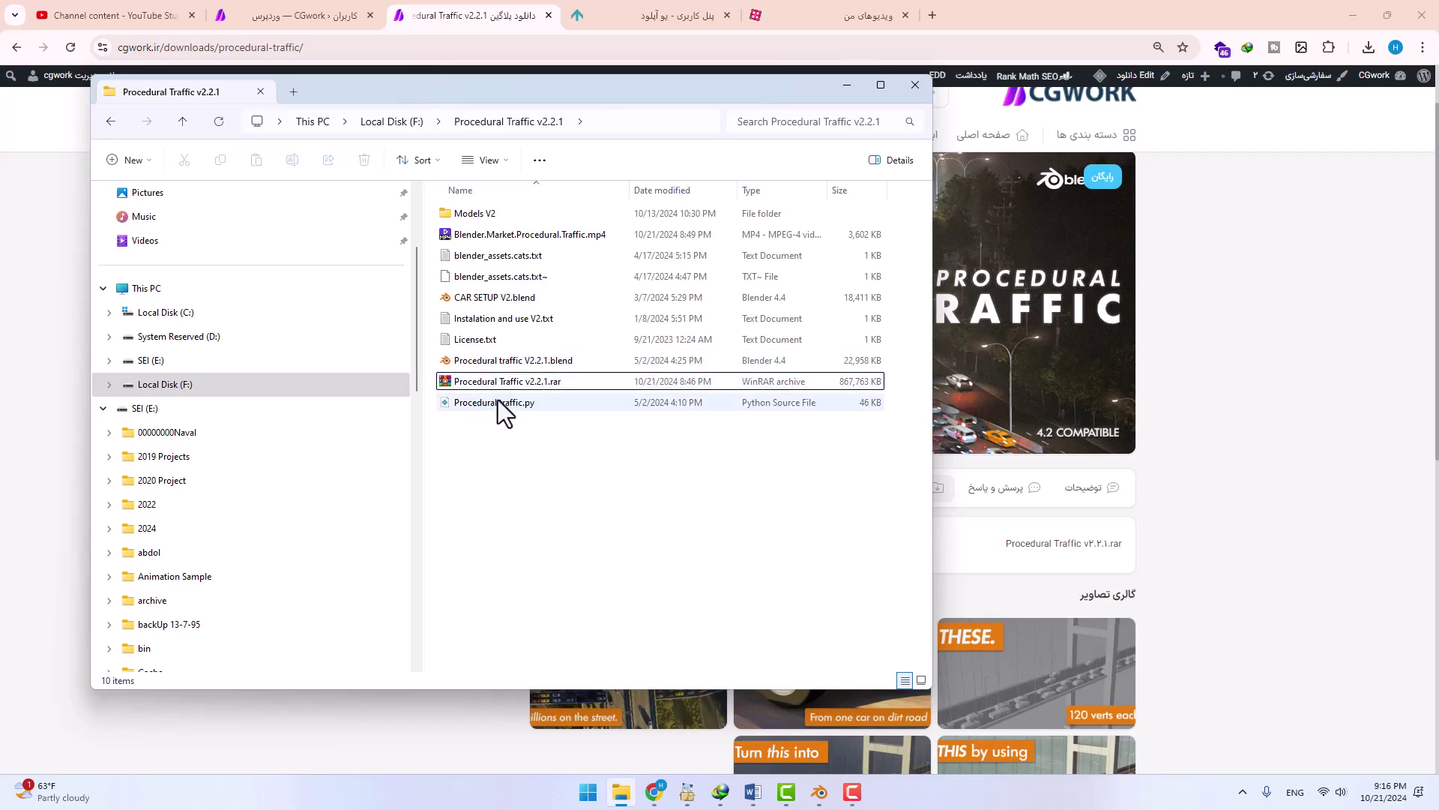
pyautogui.click(819, 792)
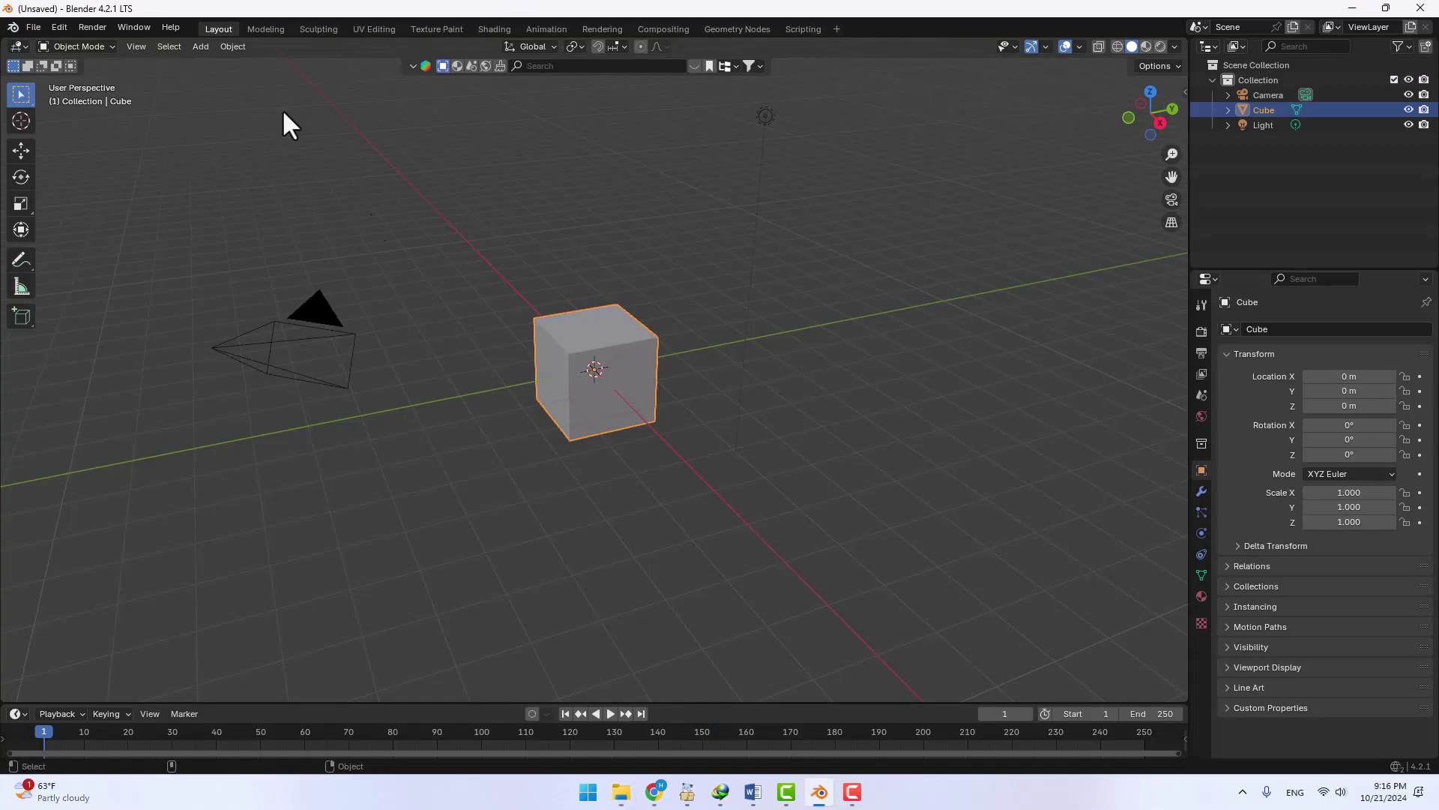
# - Open the Add-ons section of Preferences and choose Install from Disk
pyautogui.click(114, 118)
pyautogui.click(56, 27)
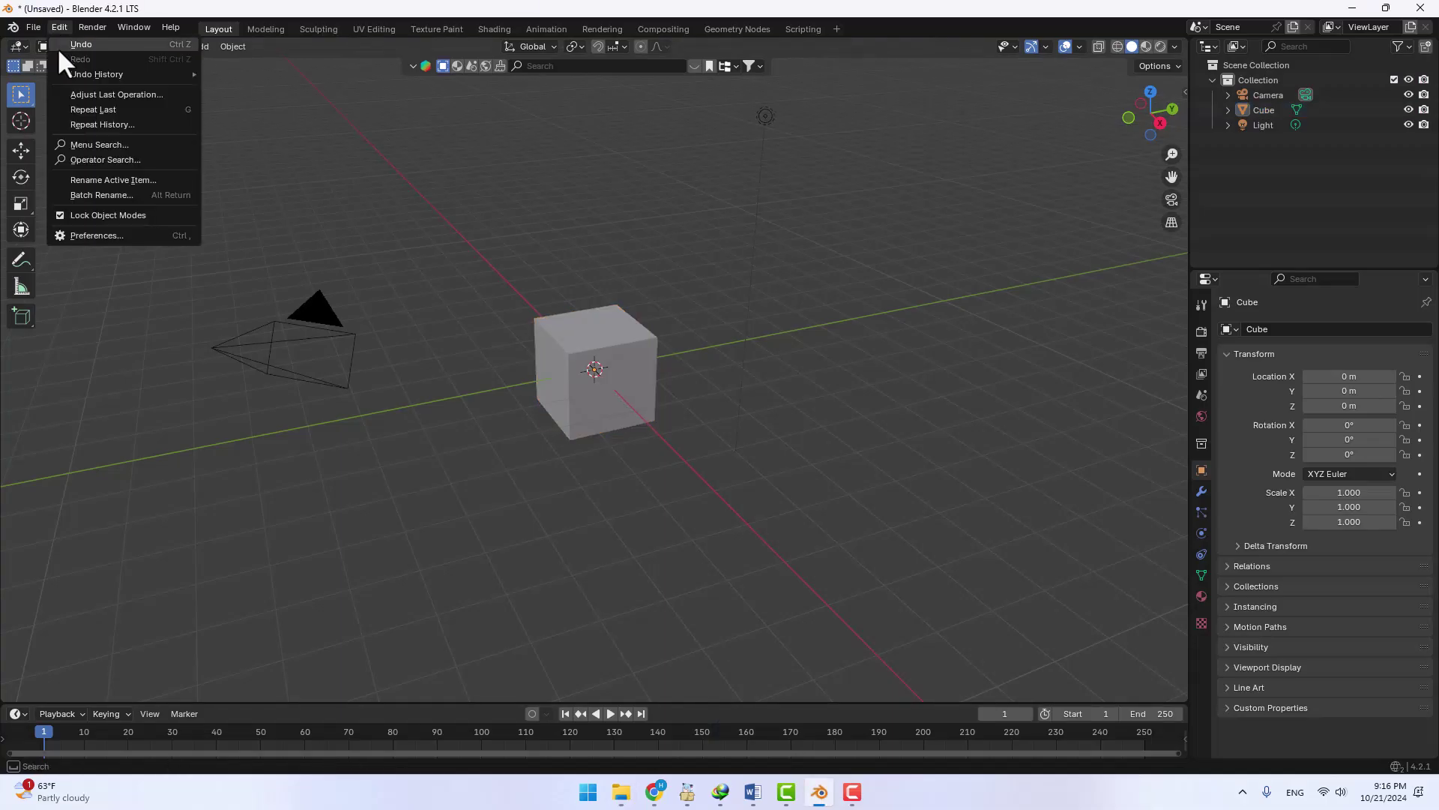
pyautogui.click(114, 234)
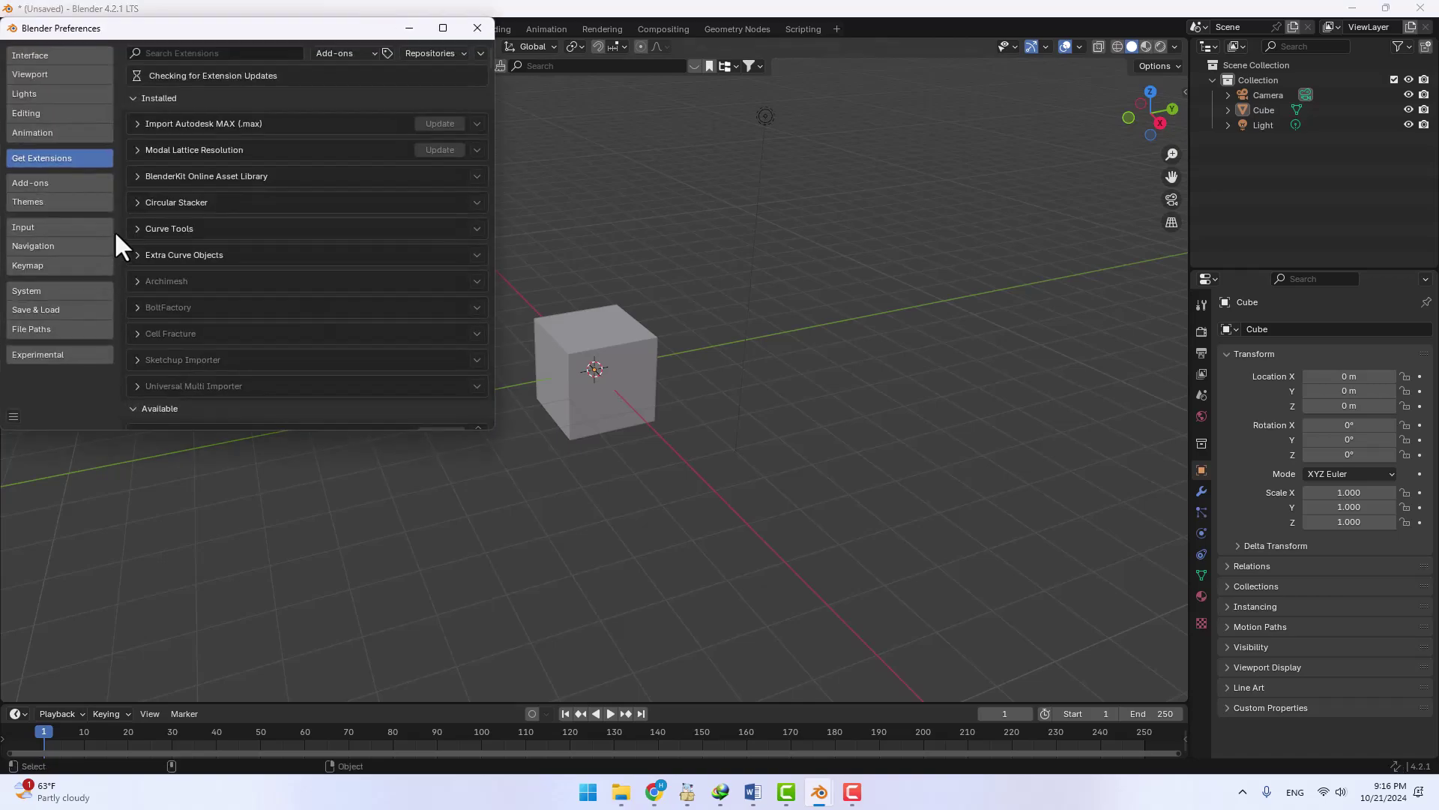
pyautogui.click(54, 185)
pyautogui.click(480, 52)
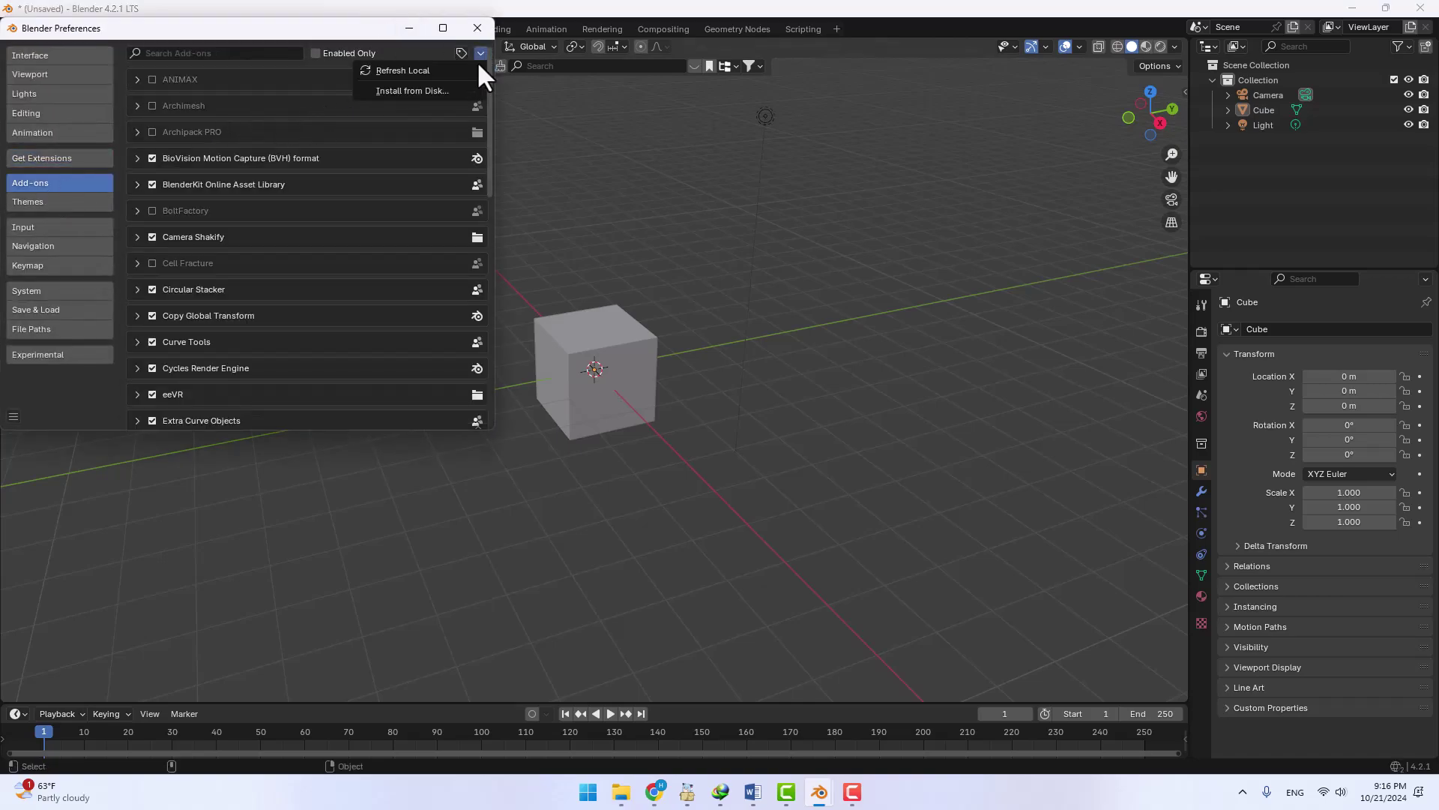
pyautogui.click(447, 88)
# - Install Procedural traffic.py from the F:\Procedural Traffic v2.2.1 folder
pyautogui.scroll(-4, 113, 382)
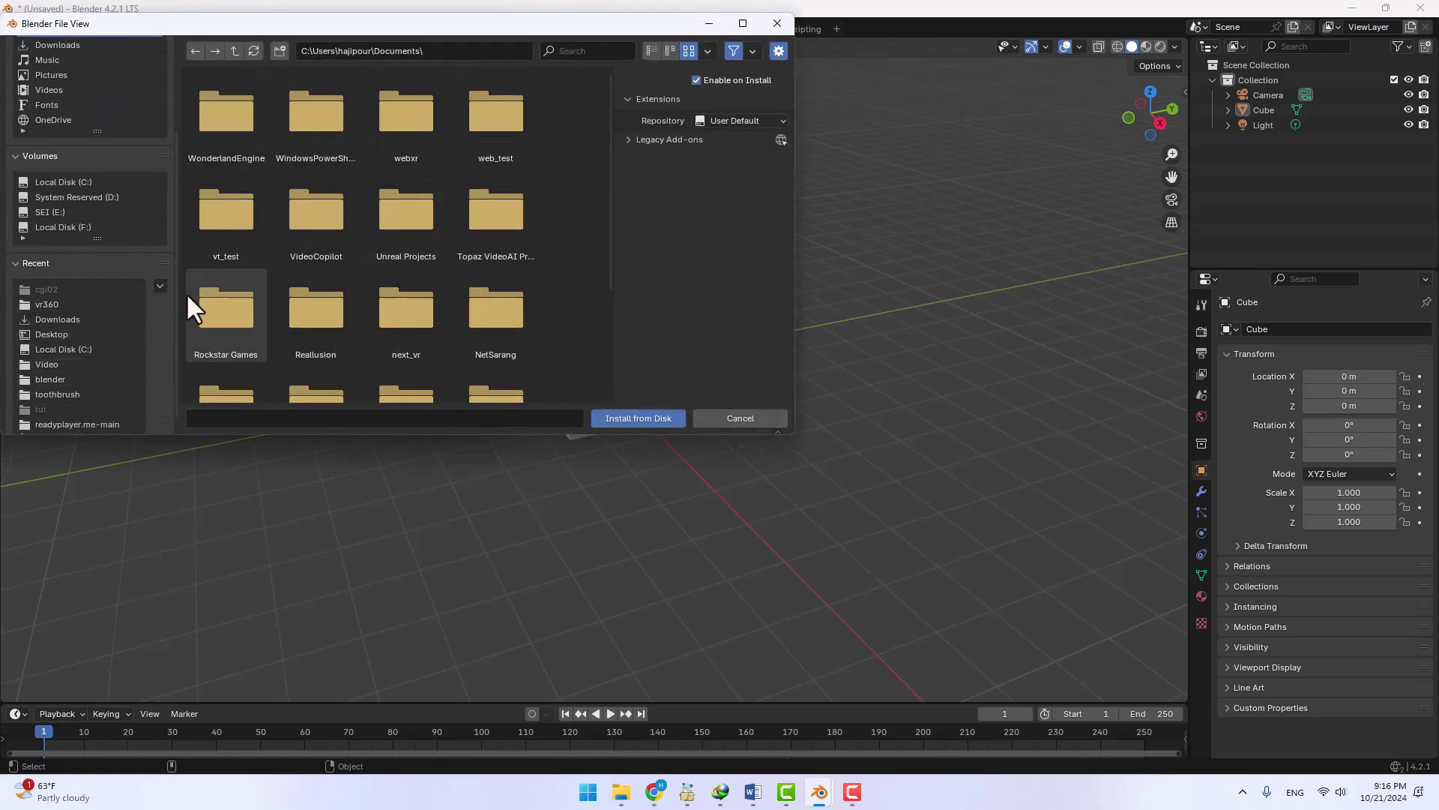
pyautogui.scroll(-1, 186, 293)
pyautogui.scroll(-1, 125, 322)
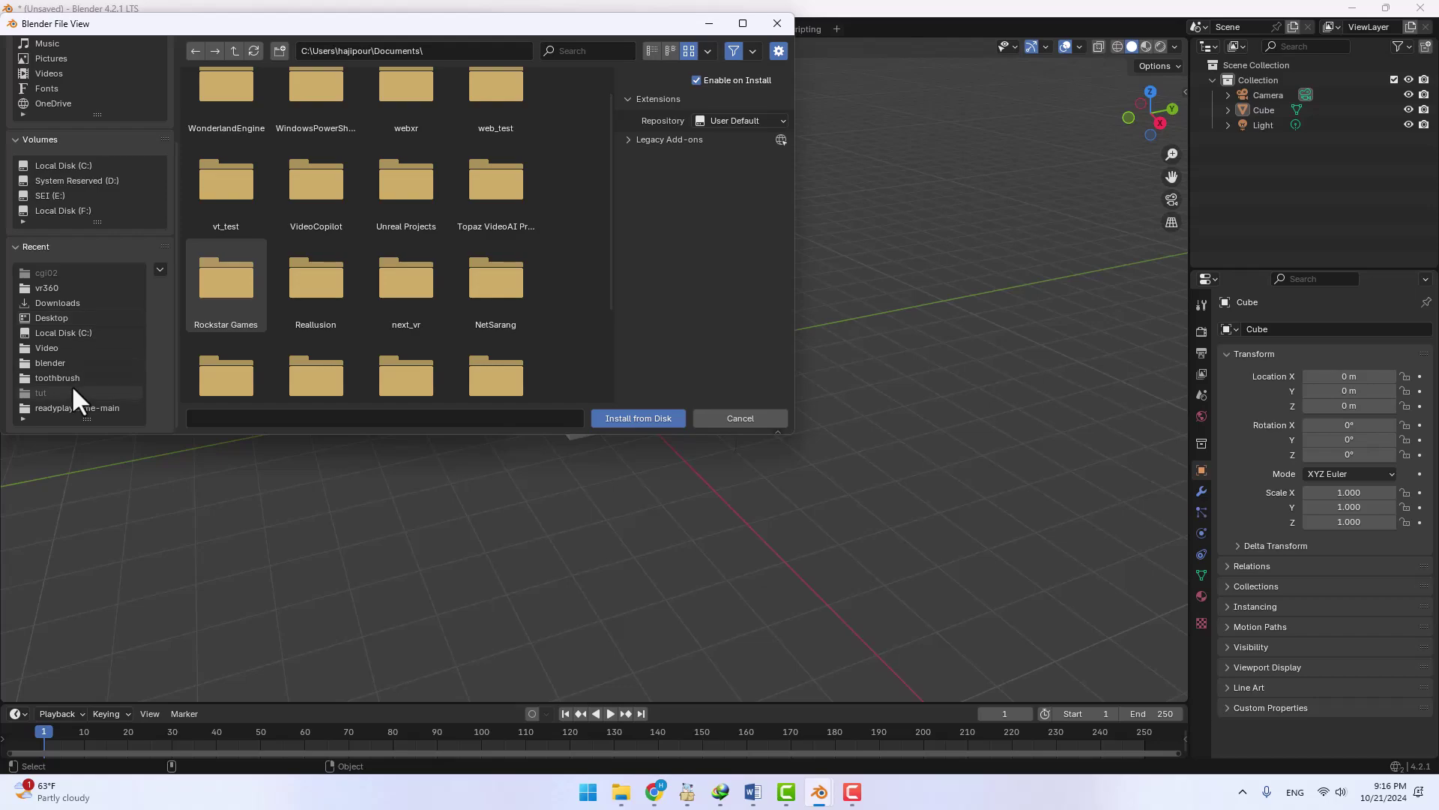
pyautogui.click(65, 210)
pyautogui.click(205, 225)
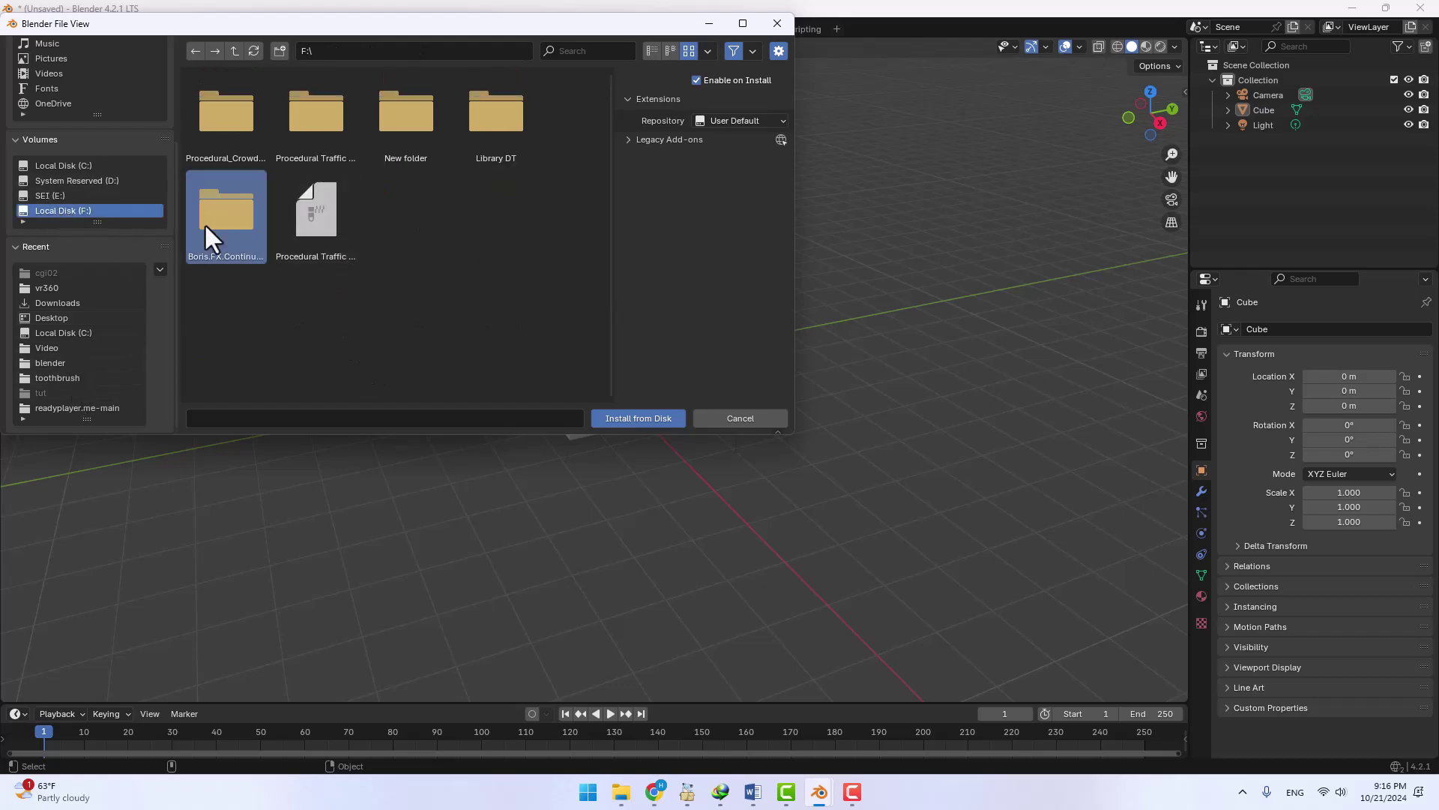
pyautogui.doubleClick(303, 124)
pyautogui.doubleClick(310, 125)
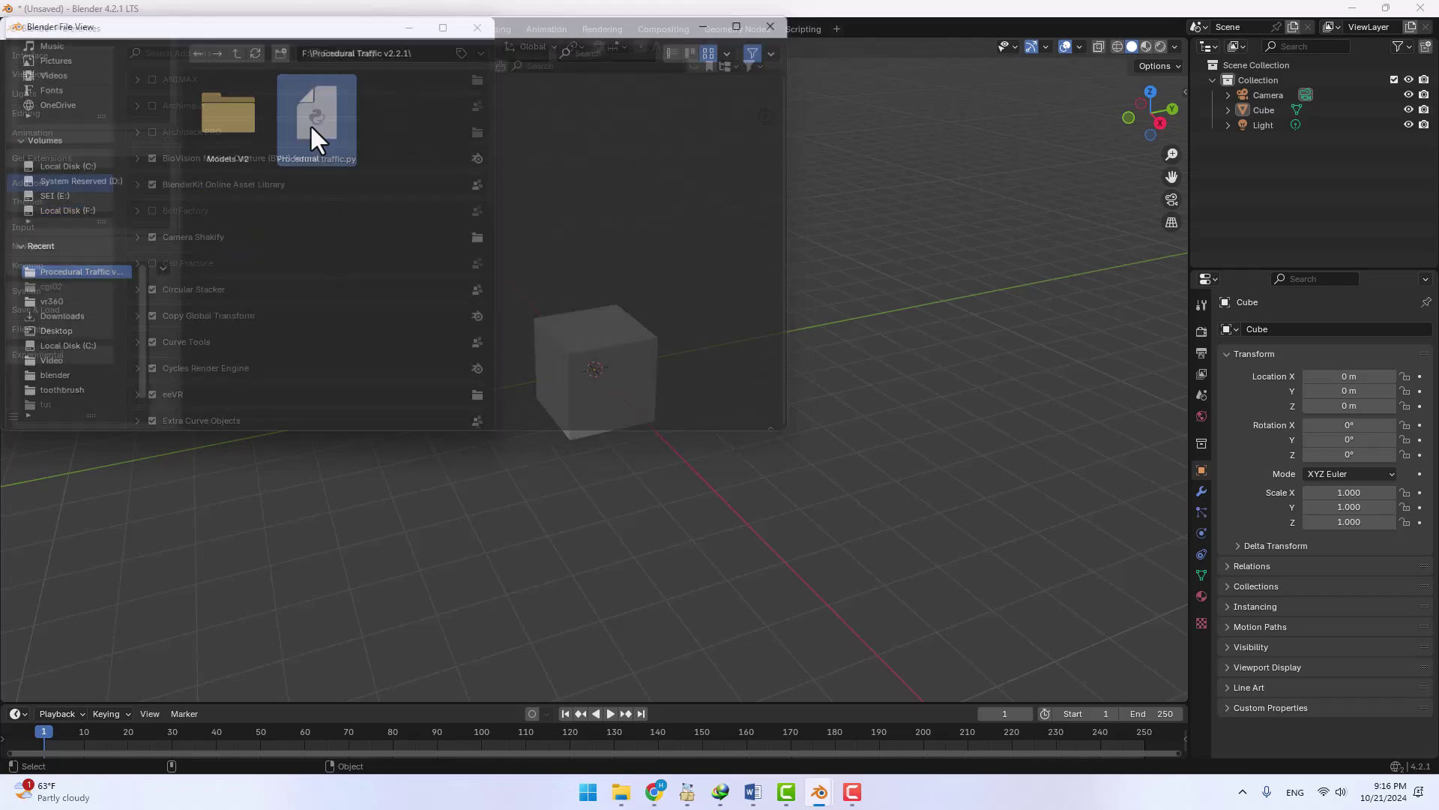
pyautogui.click(231, 52)
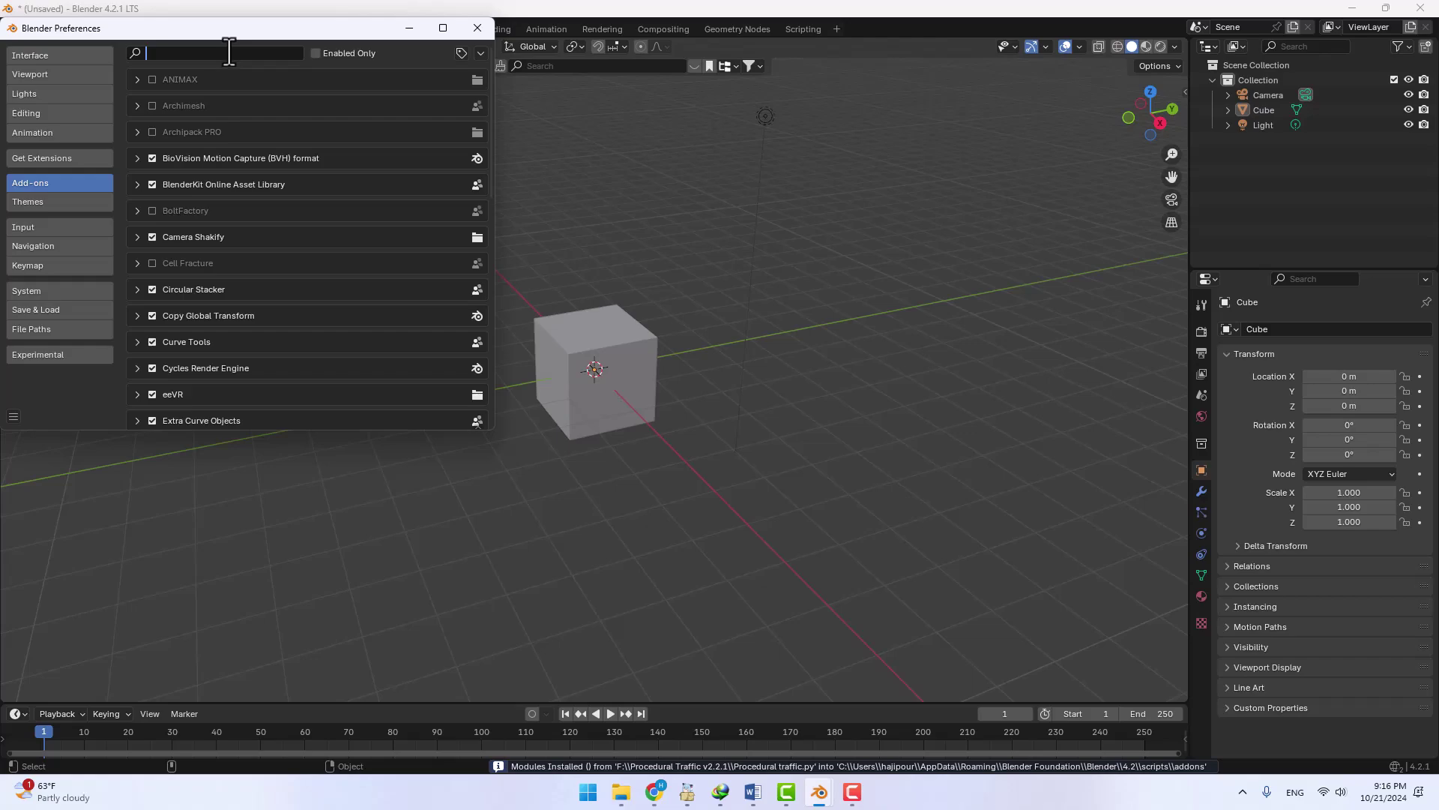
# - Find the Procedural traffic add-on via 'pro' and set its .blend file to Procedural traffic V2.2.1.blend
pyautogui.write('pro')
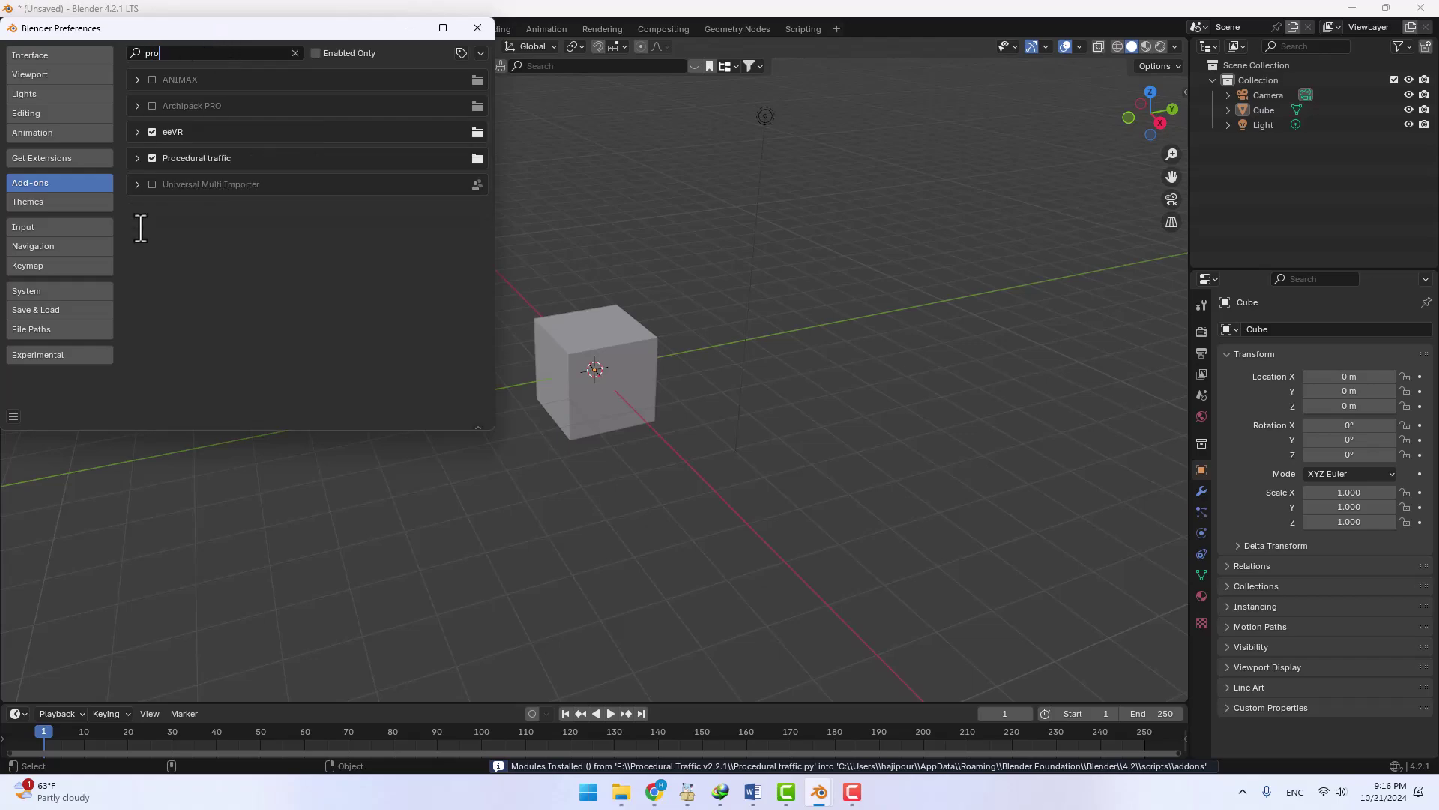
pyautogui.click(137, 159)
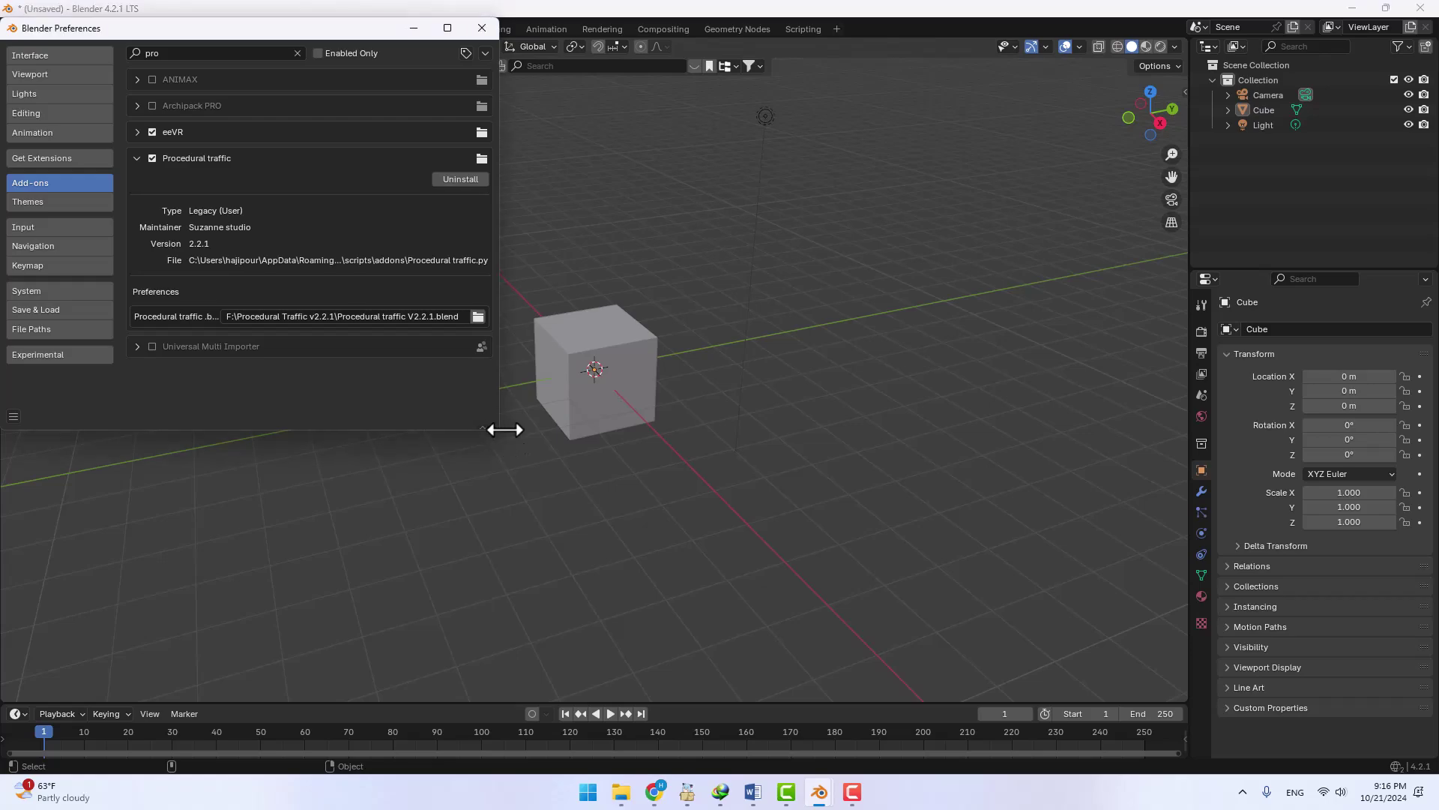
pyautogui.moveTo(496, 429); pyautogui.dragTo(624, 422)
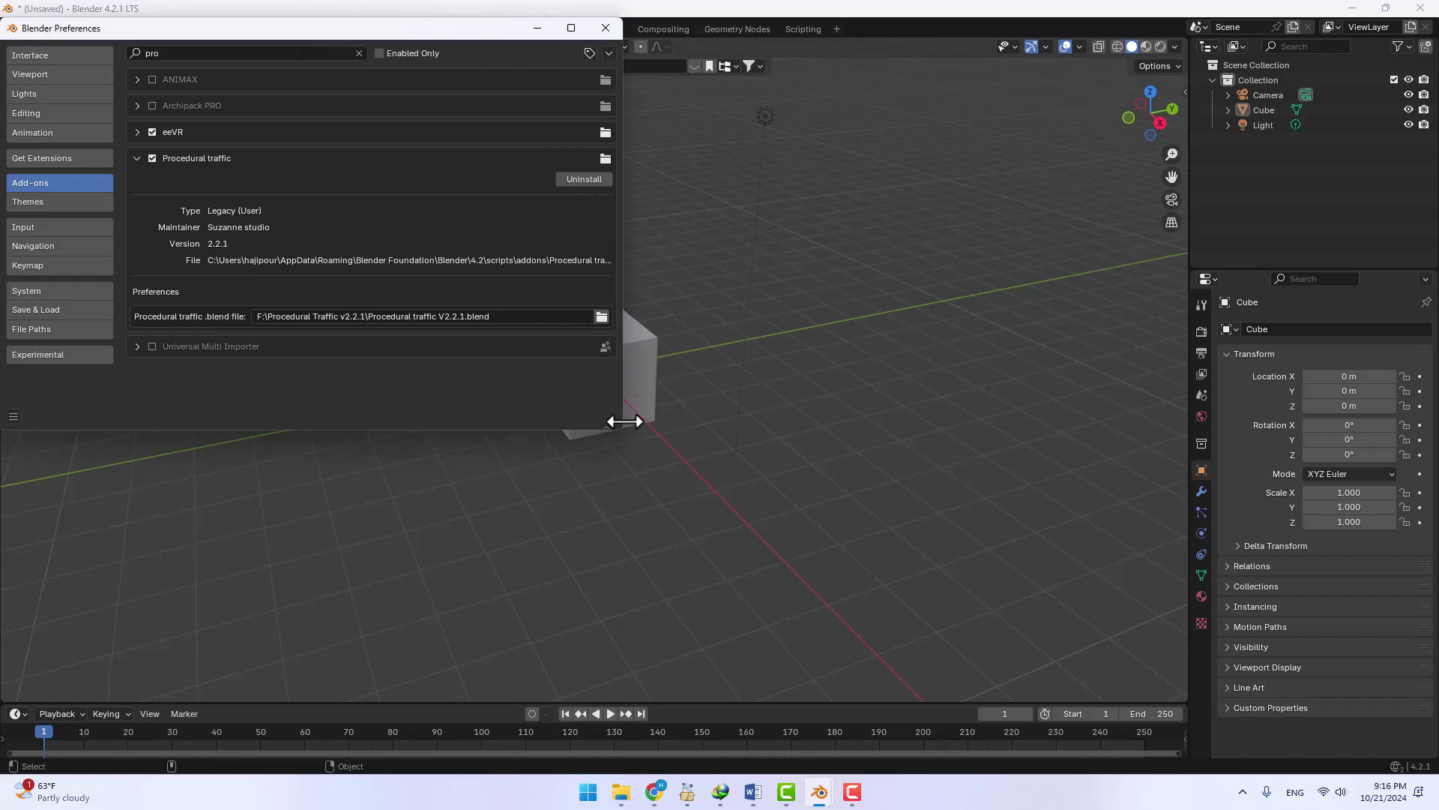
pyautogui.click(600, 316)
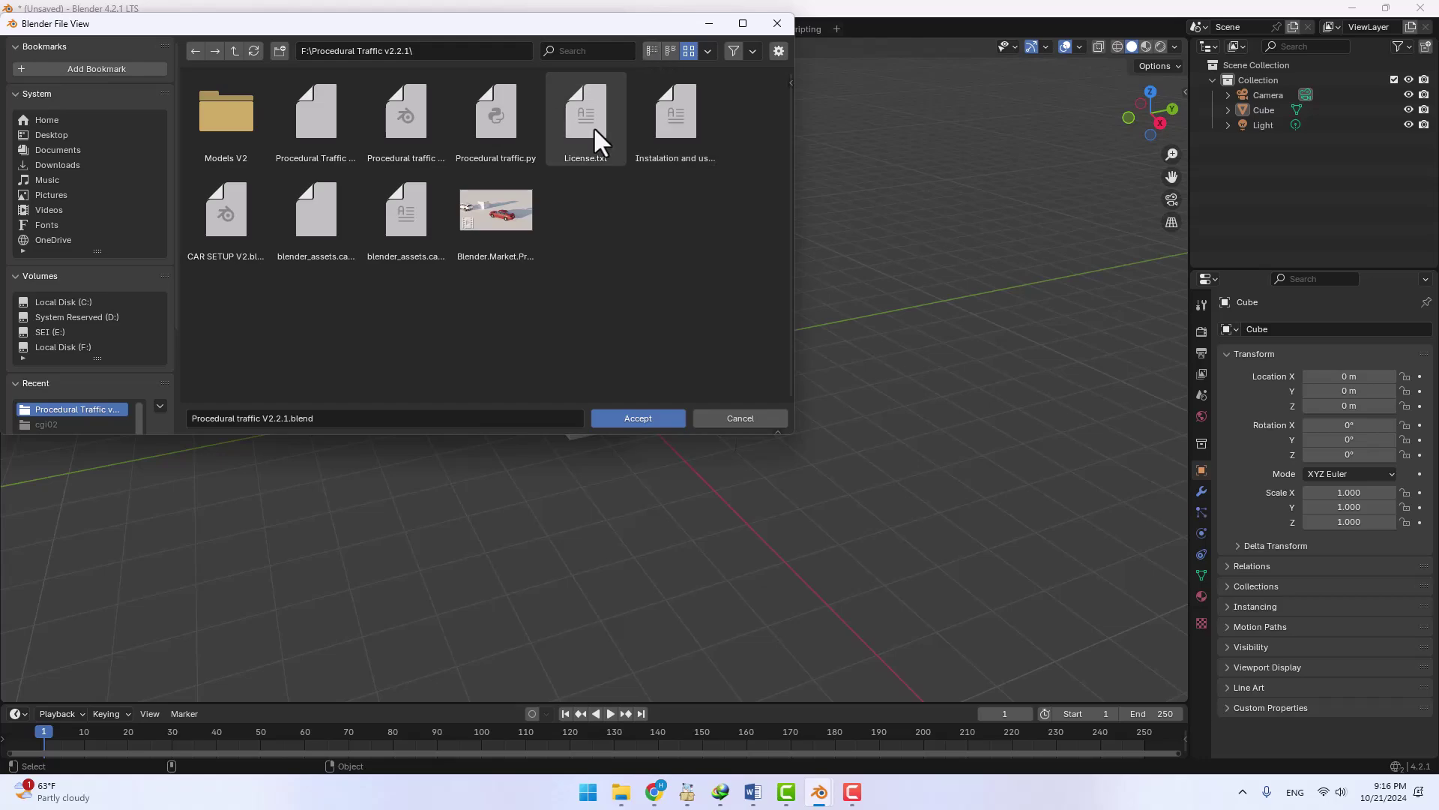
pyautogui.click(487, 227)
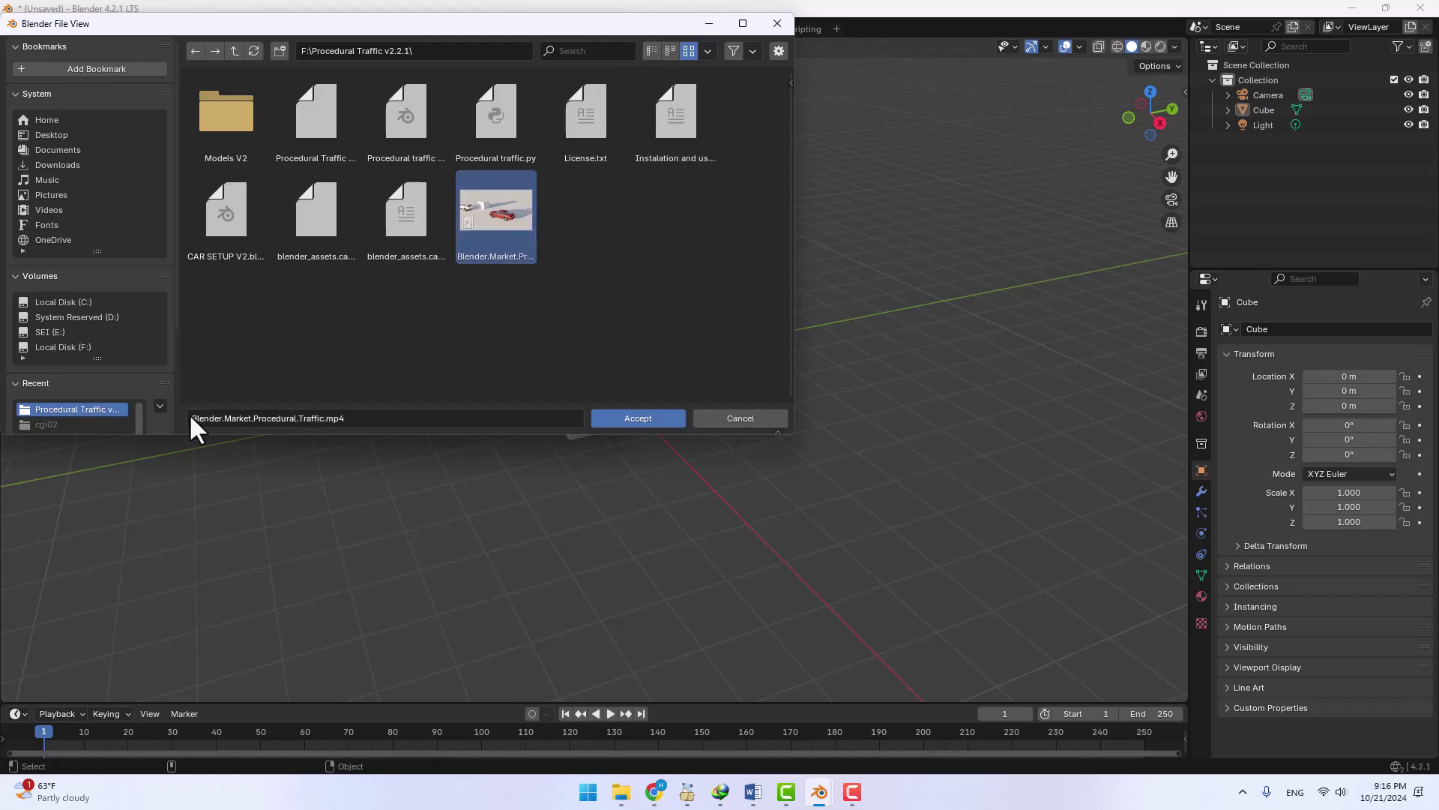
pyautogui.click(652, 50)
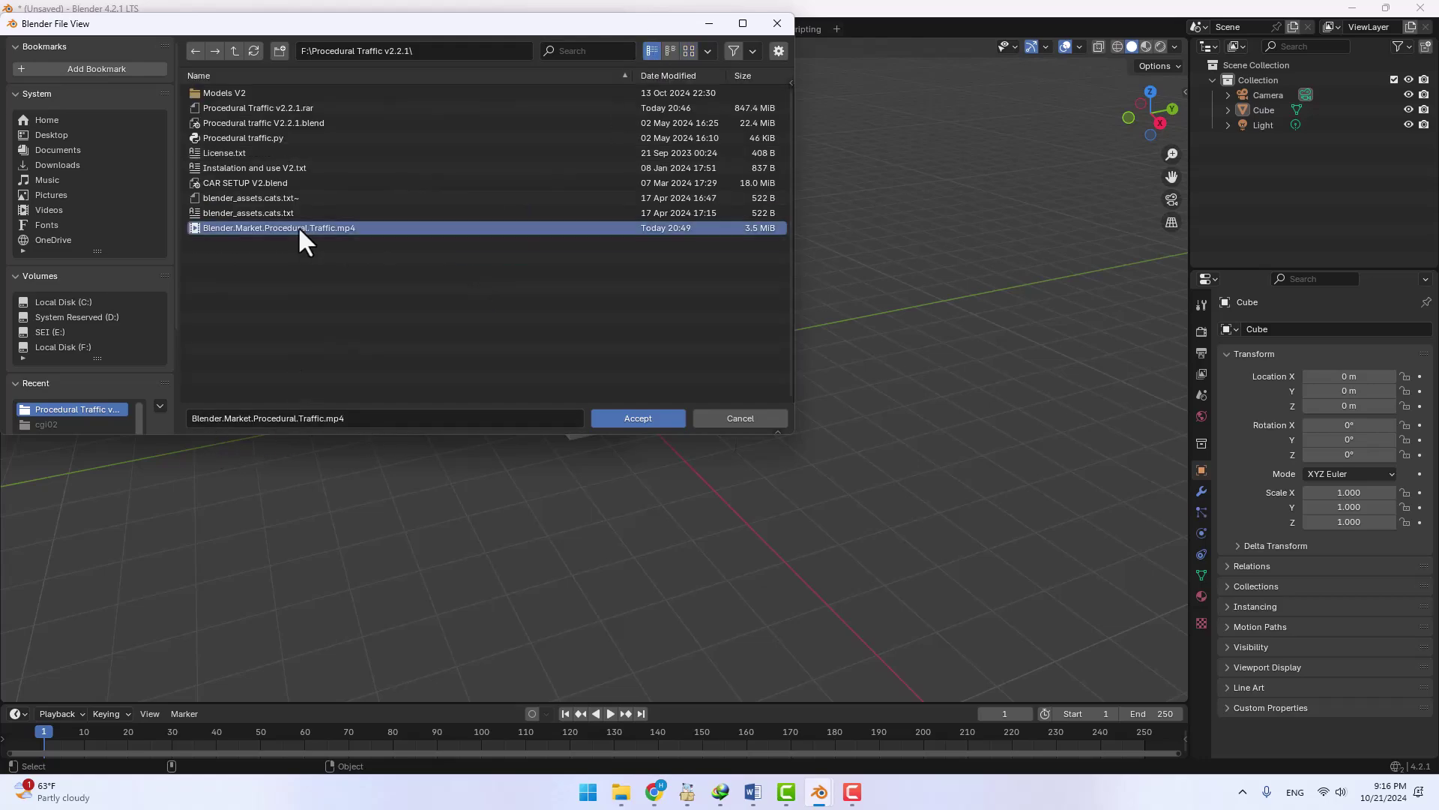
pyautogui.click(210, 123)
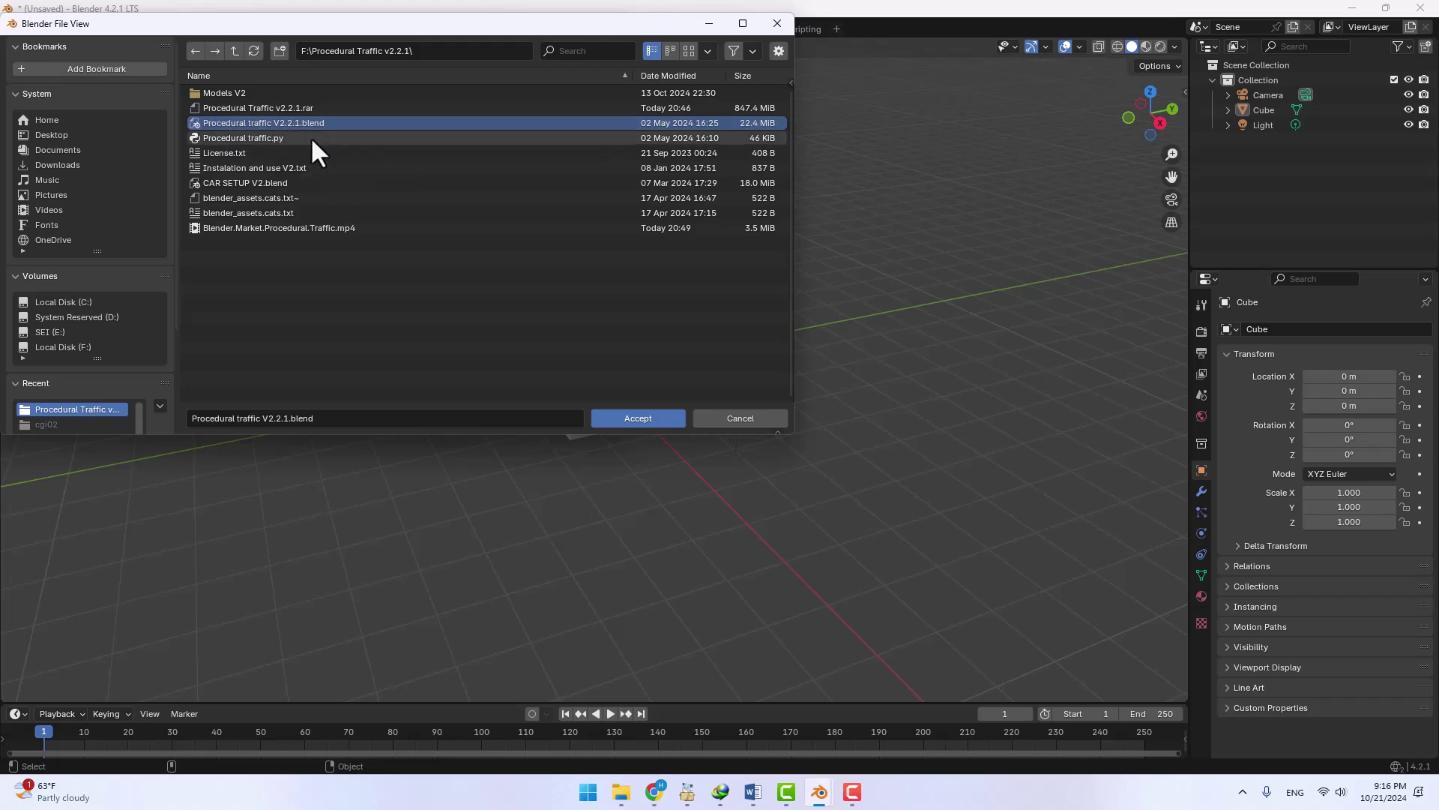
pyautogui.click(777, 20)
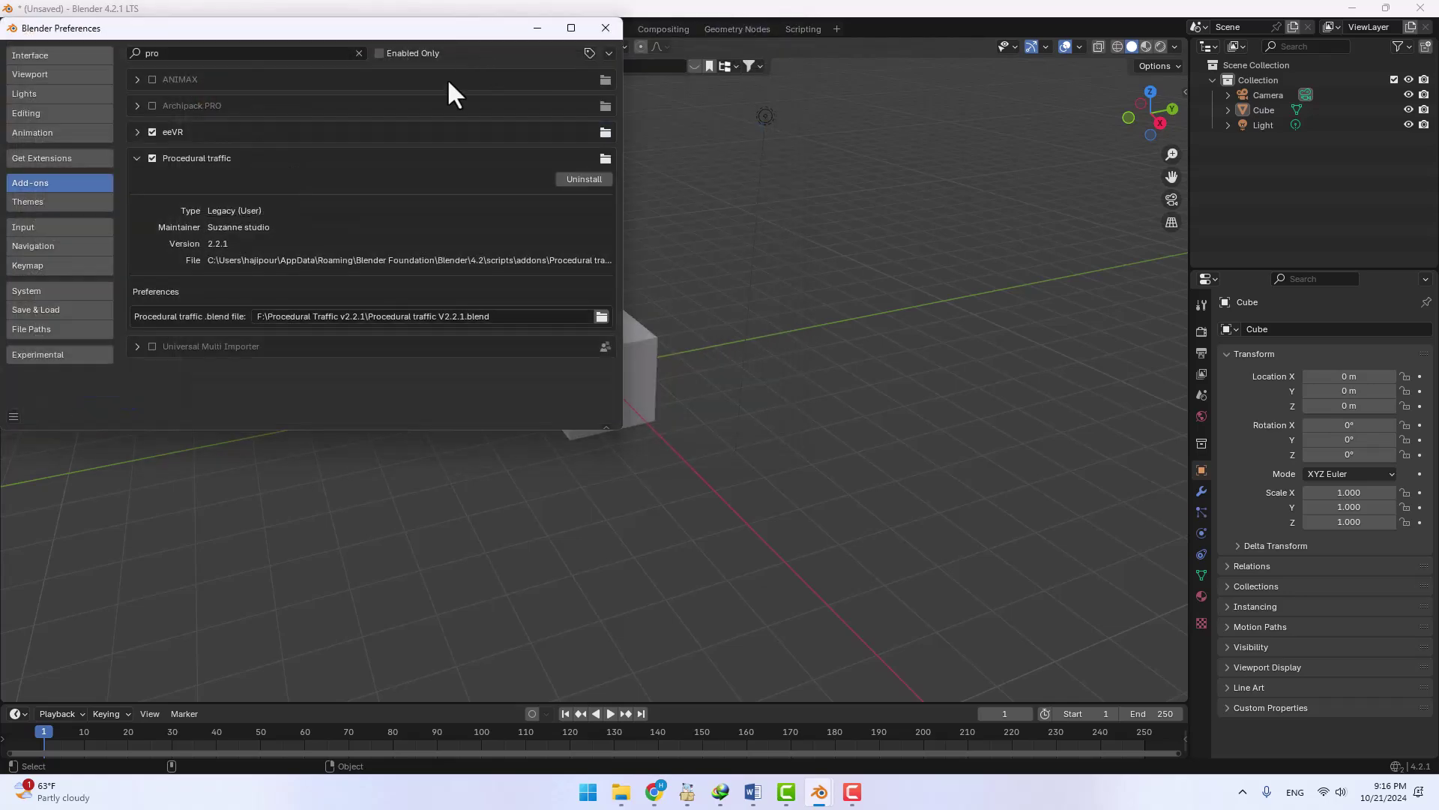
# - Close Preferences, show the sidebar's Traffic tab, and delete the default camera, cube and light
pyautogui.click(605, 30)
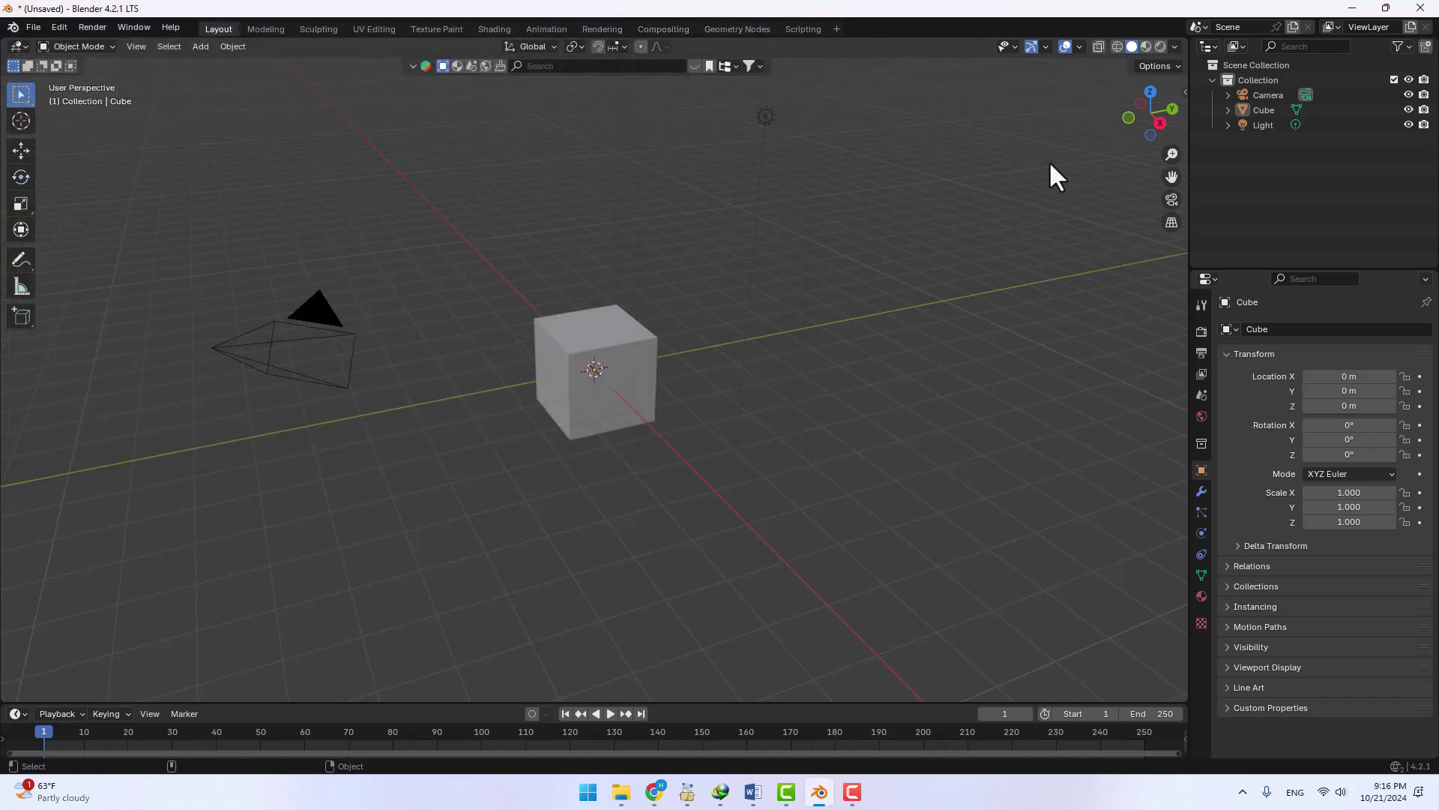
pyautogui.click(1185, 90)
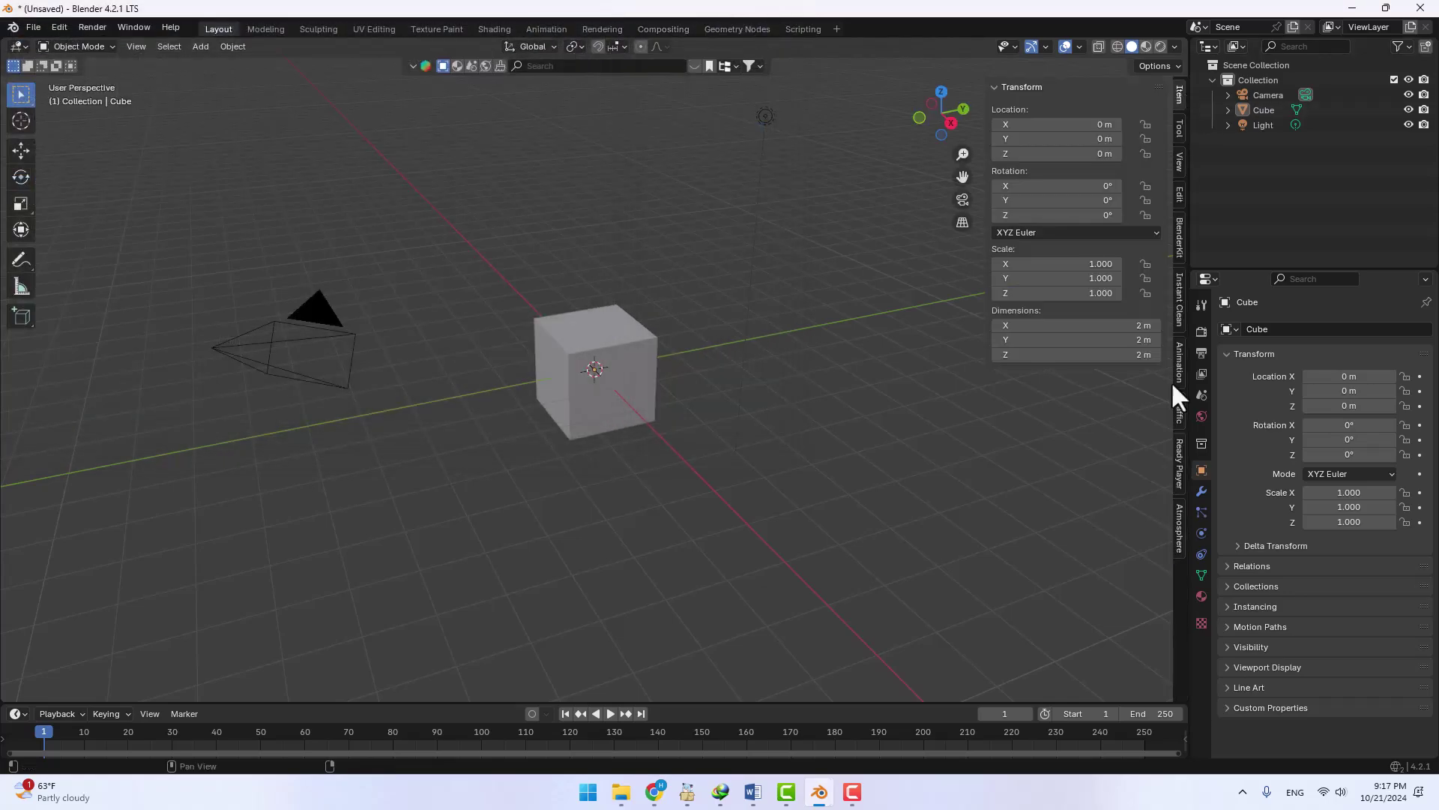
pyautogui.click(1178, 467)
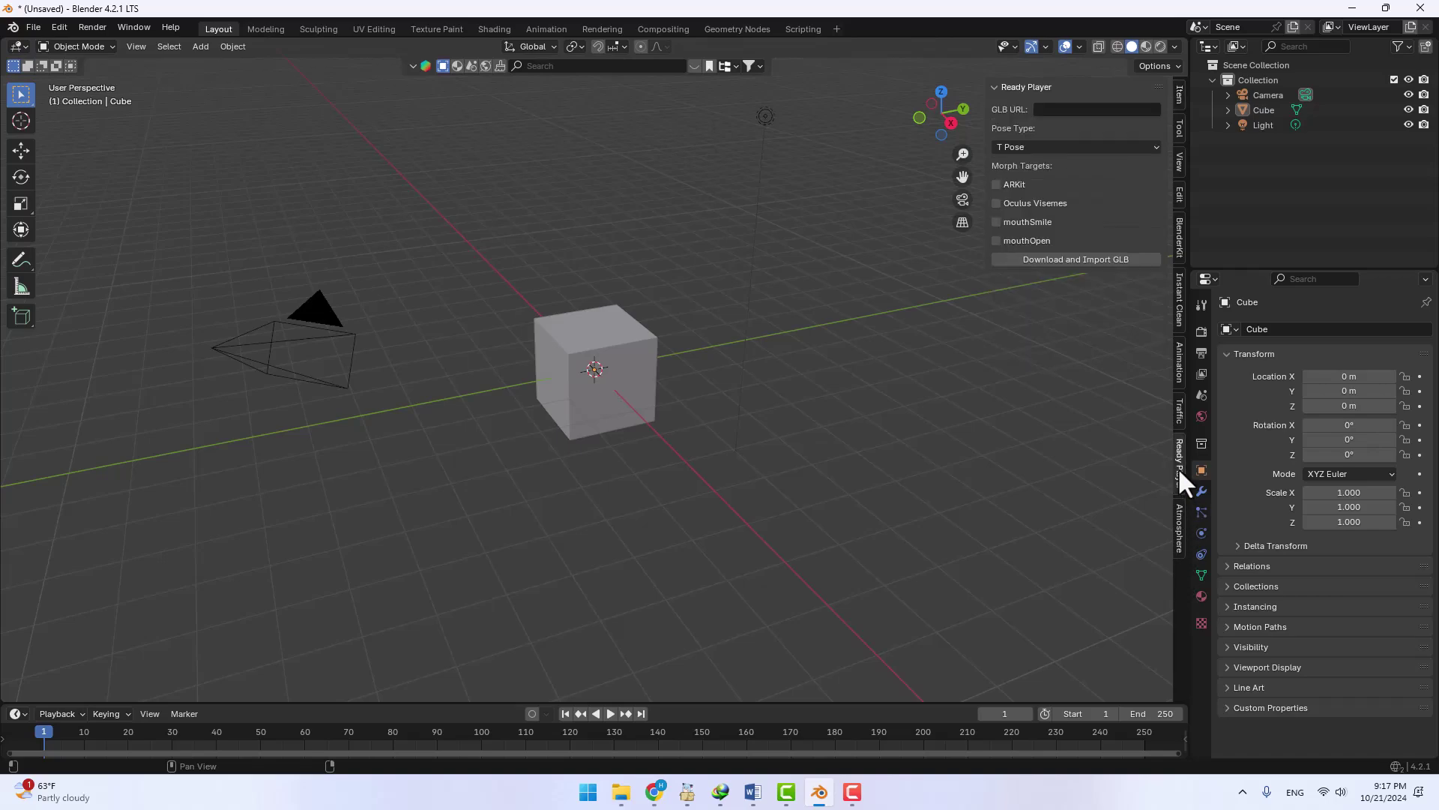
pyautogui.click(1174, 527)
pyautogui.click(1176, 408)
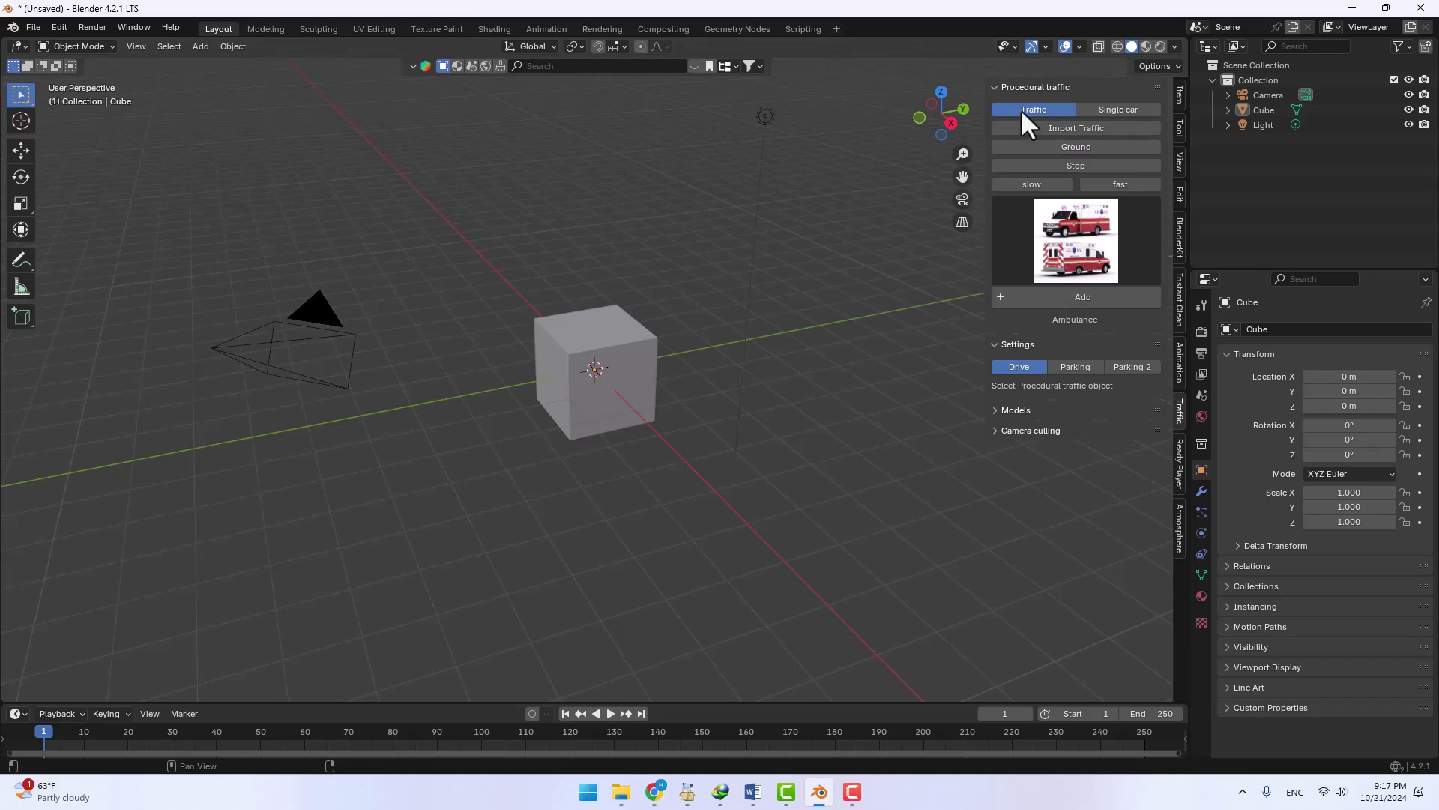
pyautogui.moveTo(844, 75); pyautogui.dragTo(94, 472)
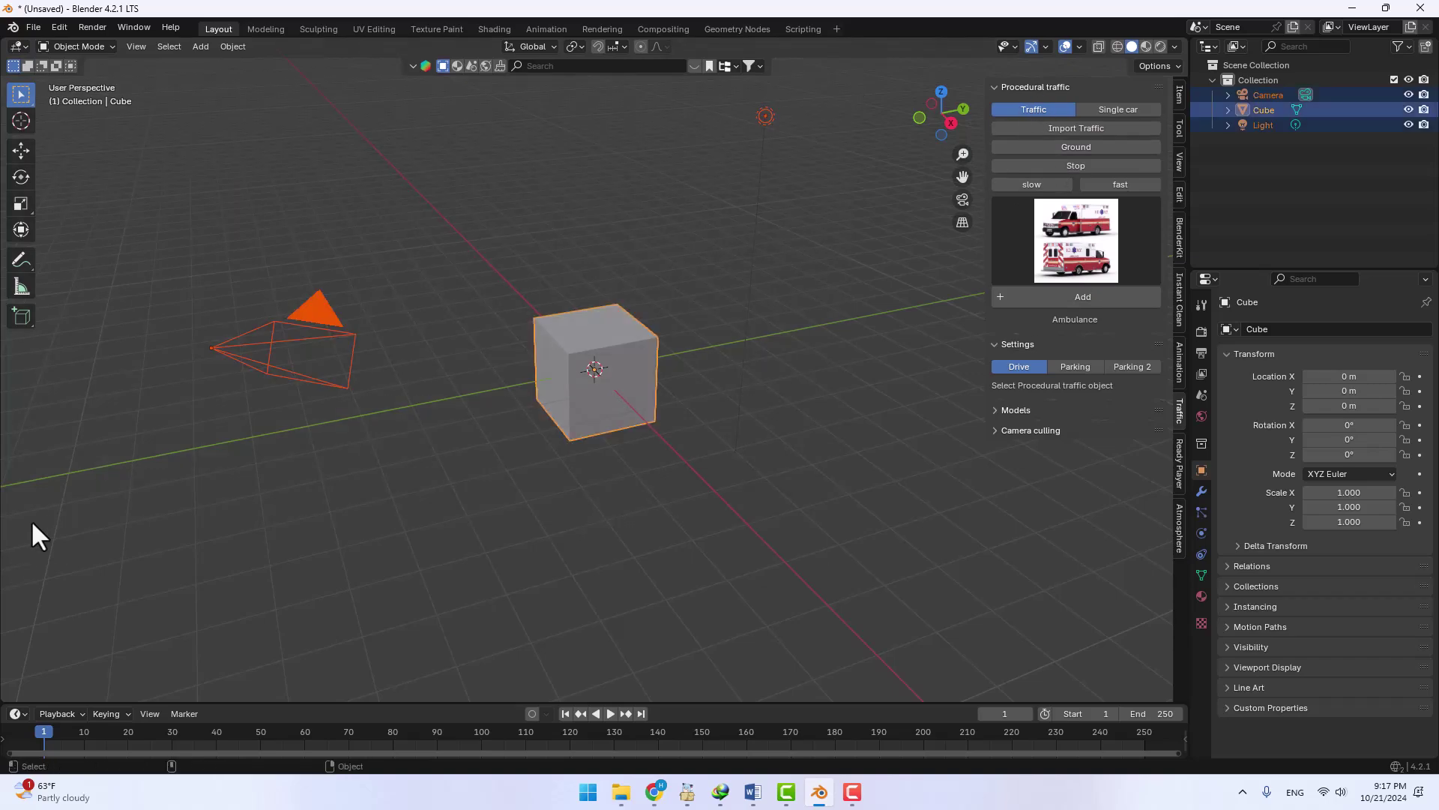
pyautogui.press('Delete')
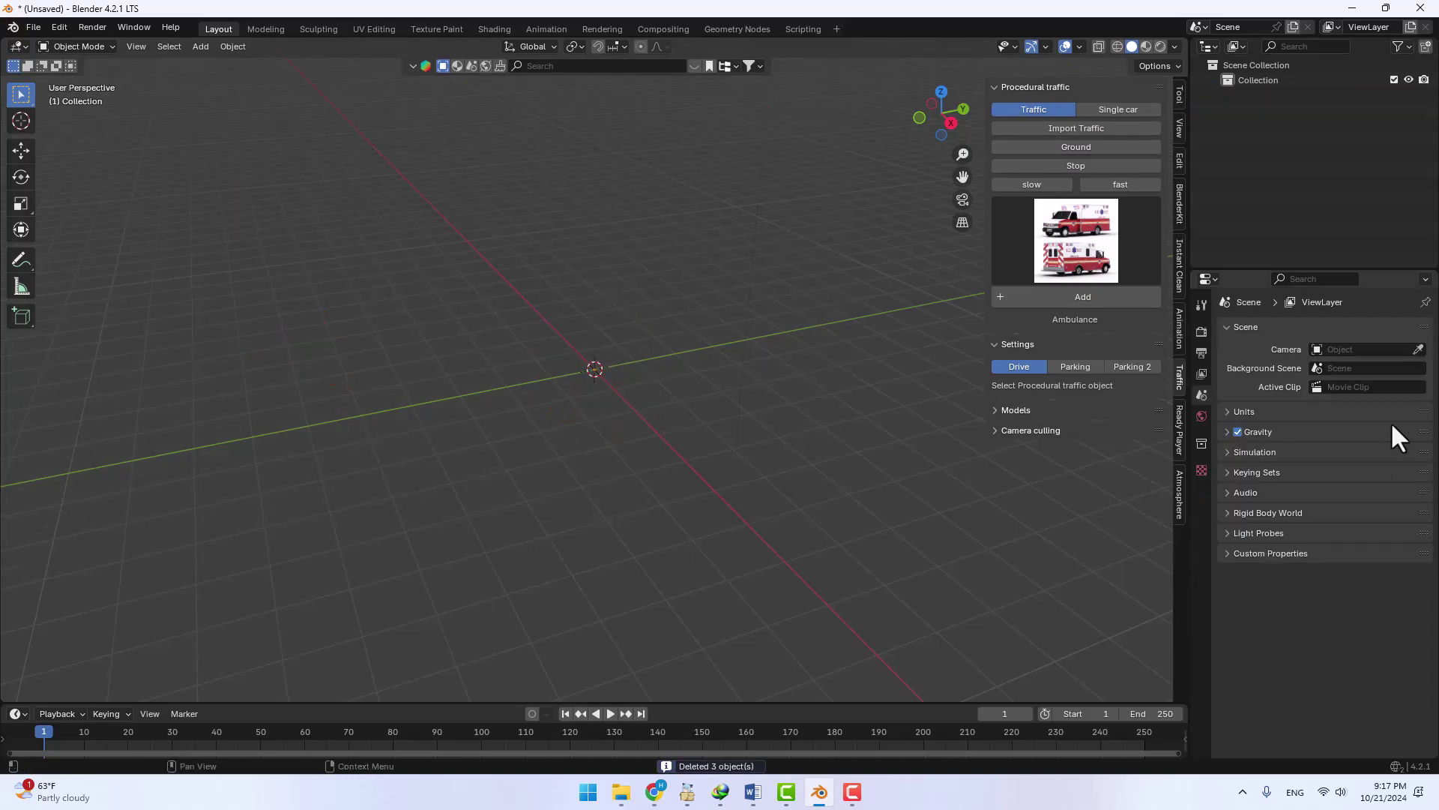
# - Import the procedural traffic setup and view its whole ground plane
pyautogui.click(1021, 129)
pyautogui.scroll(-5, 738, 340)
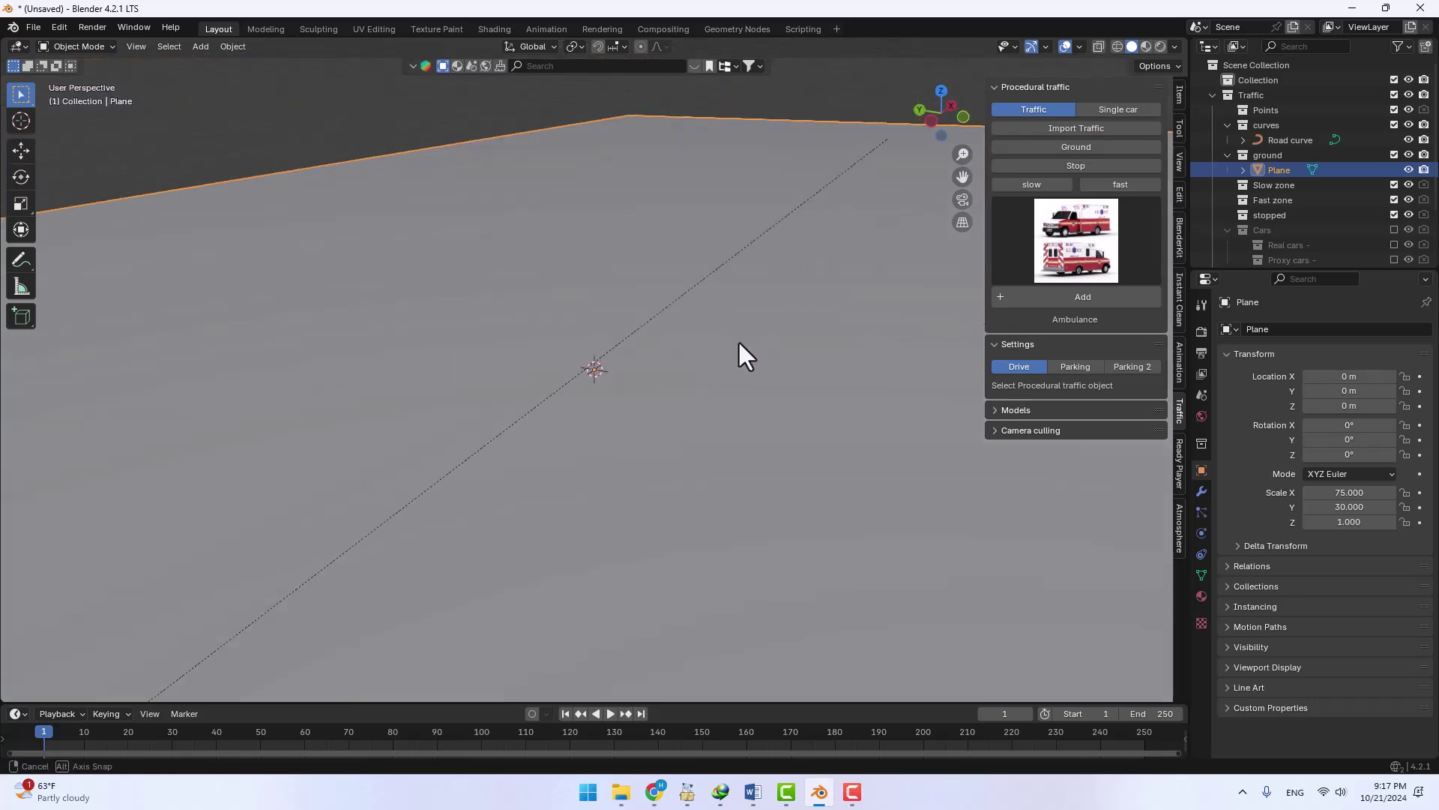
pyautogui.scroll(-3, 728, 332)
pyautogui.moveTo(728, 332); pyautogui.dragTo(572, 360, button='middle')
pyautogui.scroll(-3, 655, 345)
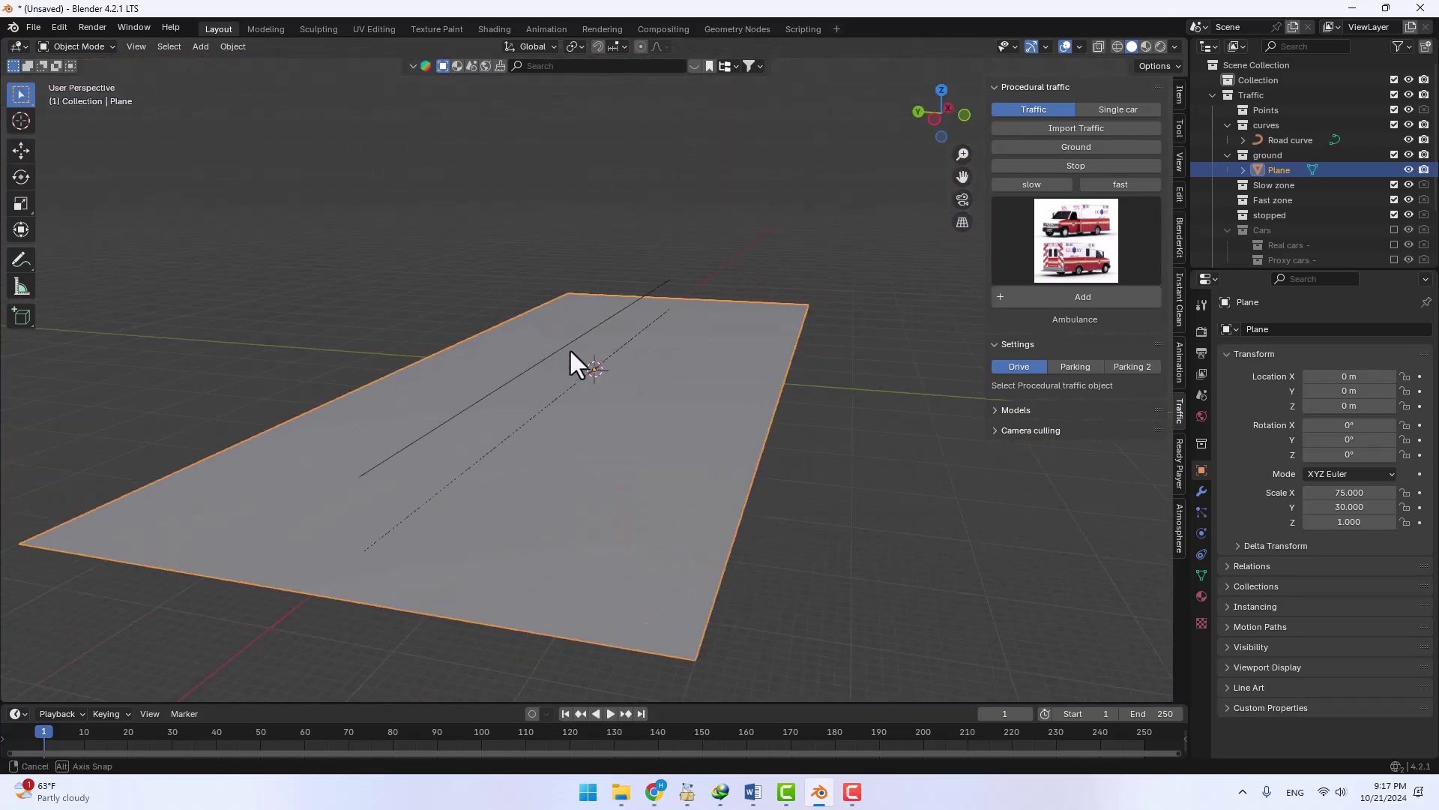
pyautogui.scroll(4, 598, 360)
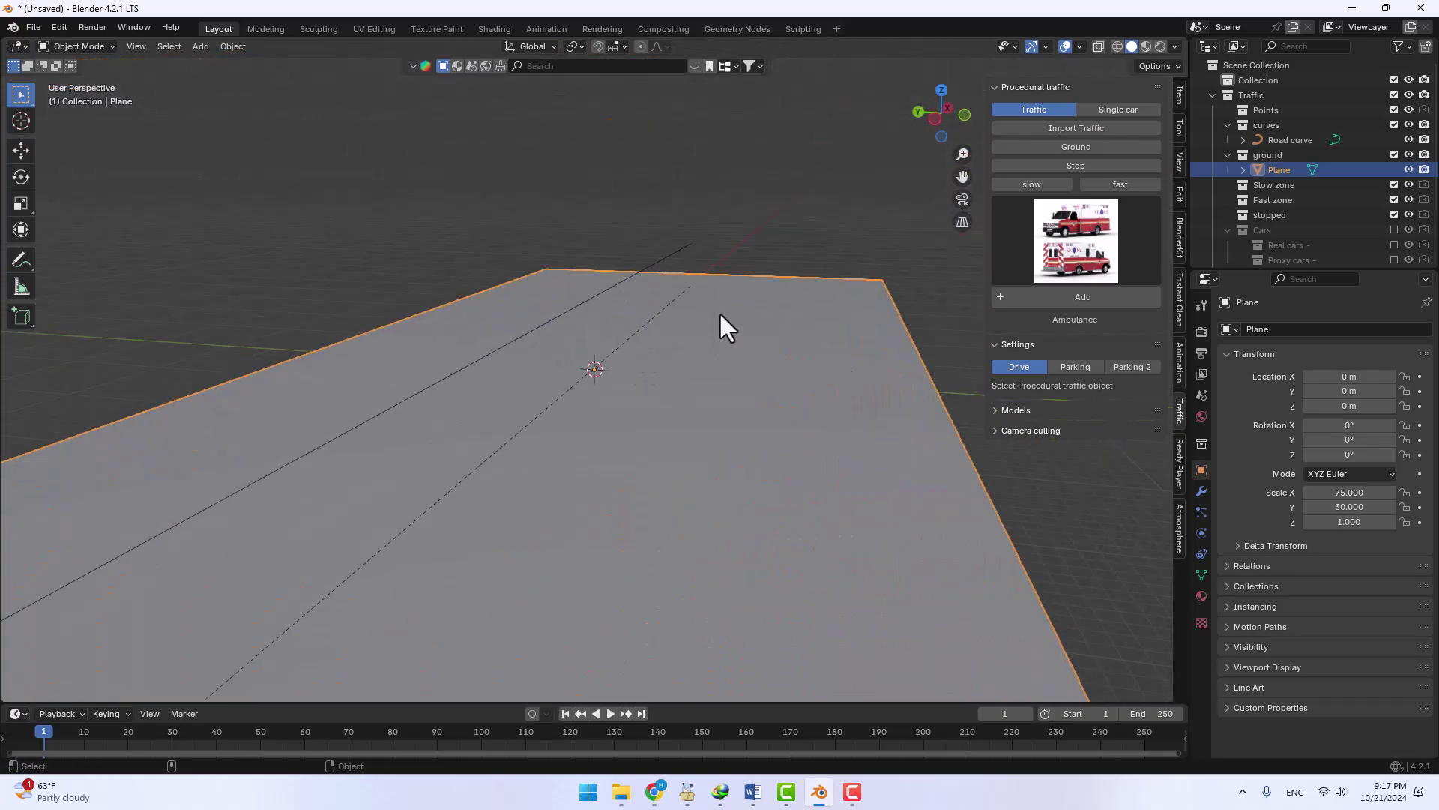
# - Add Tesla_model_3 cars to the Road curve and play the animation briefly
pyautogui.click(663, 255)
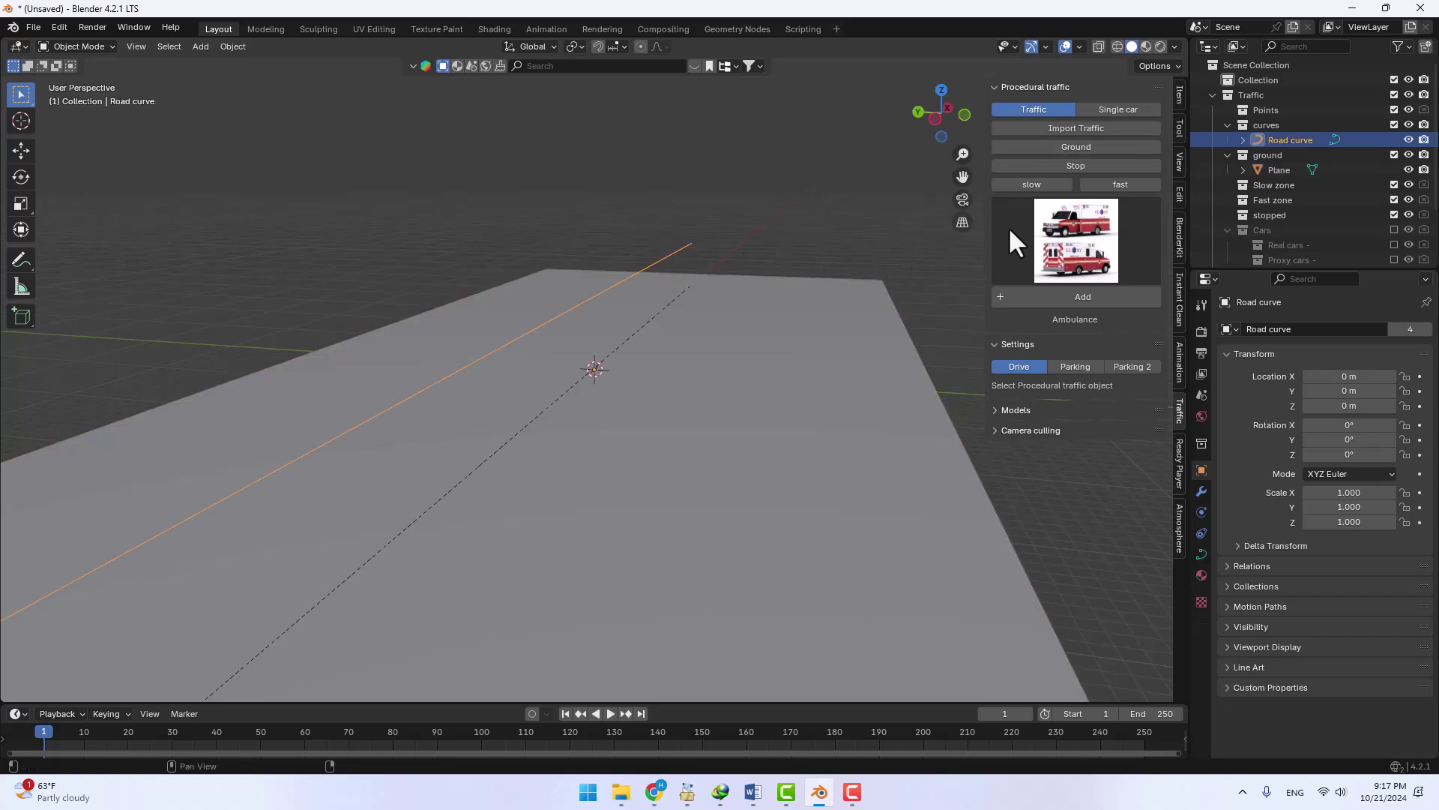
pyautogui.click(1099, 249)
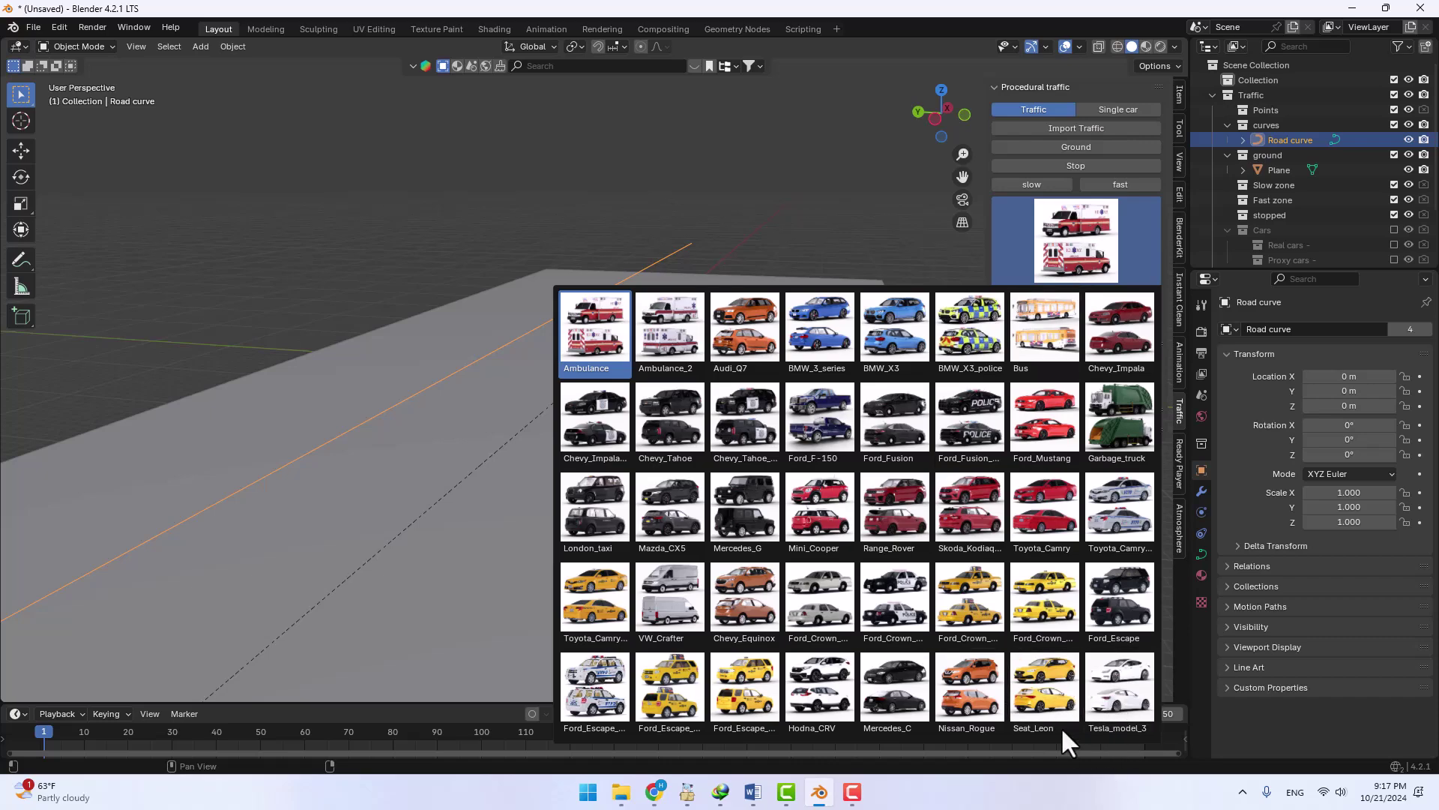
pyautogui.click(1123, 687)
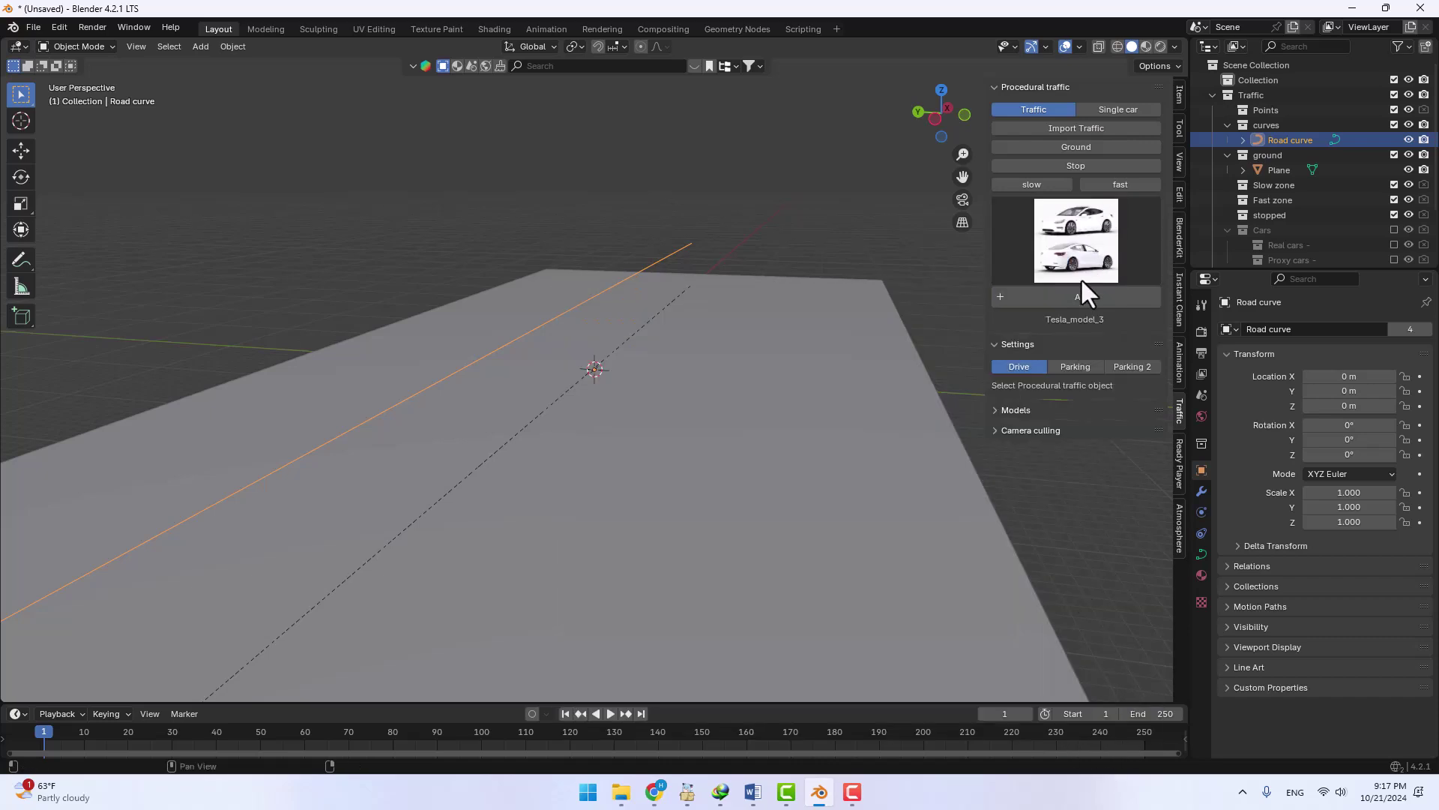
pyautogui.click(1073, 298)
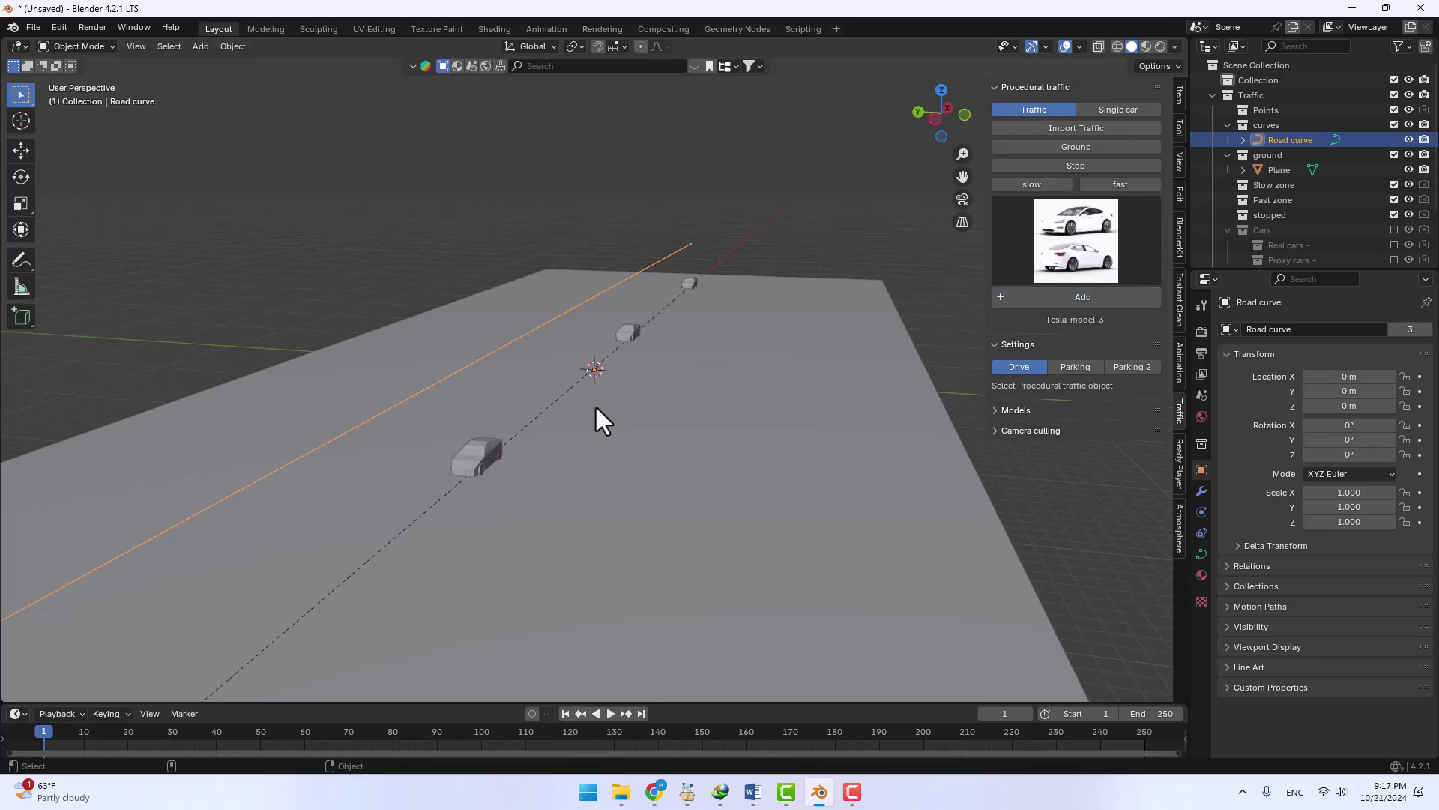
pyautogui.moveTo(596, 407)
pyautogui.mouseDown(button='middle')
pyautogui.moveTo(572, 411)
pyautogui.moveTo(596, 406)
pyautogui.mouseUp(button='middle')
pyautogui.click(611, 713)
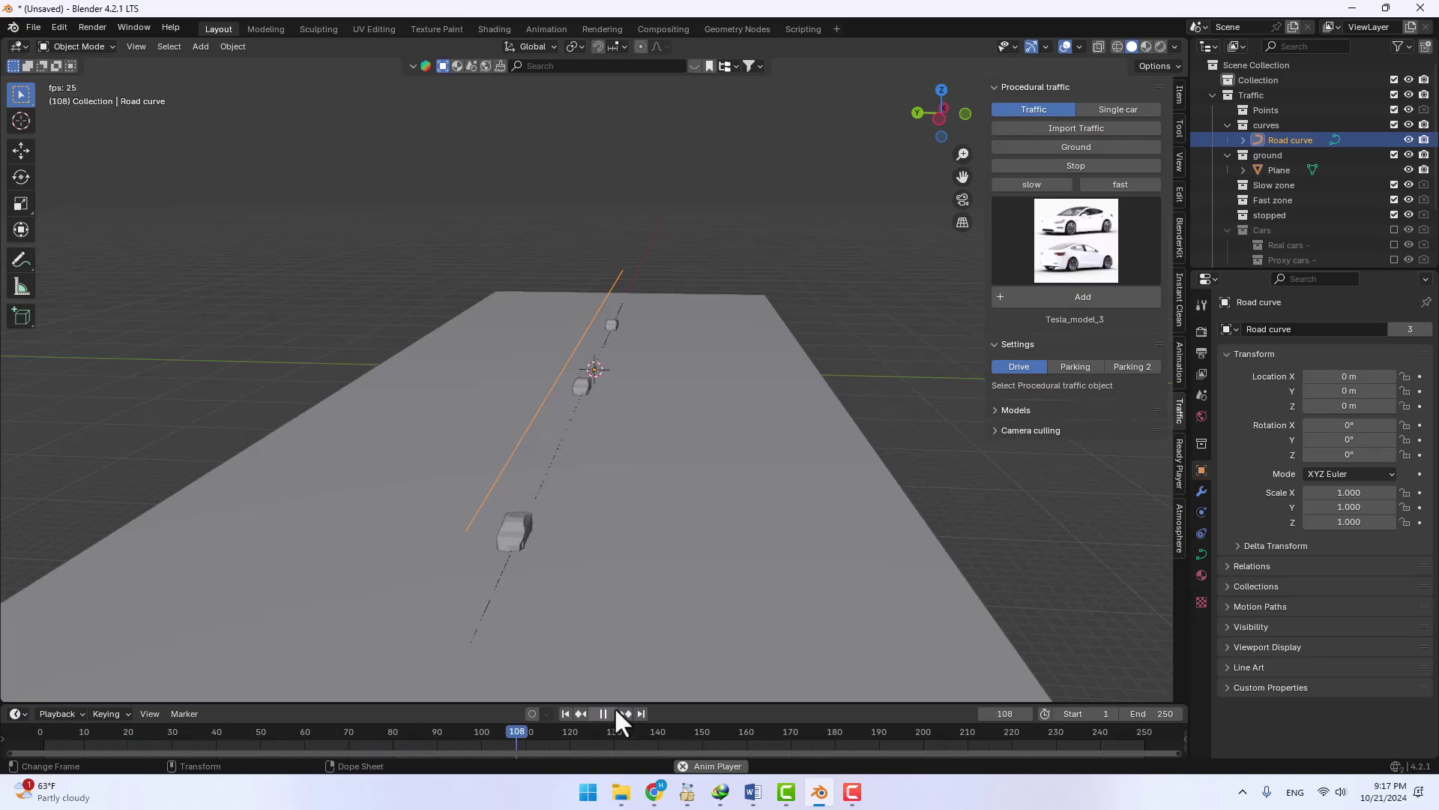
pyautogui.click(613, 706)
# - Add Ford_Escape cars to the road and return to frame 1
pyautogui.click(1089, 238)
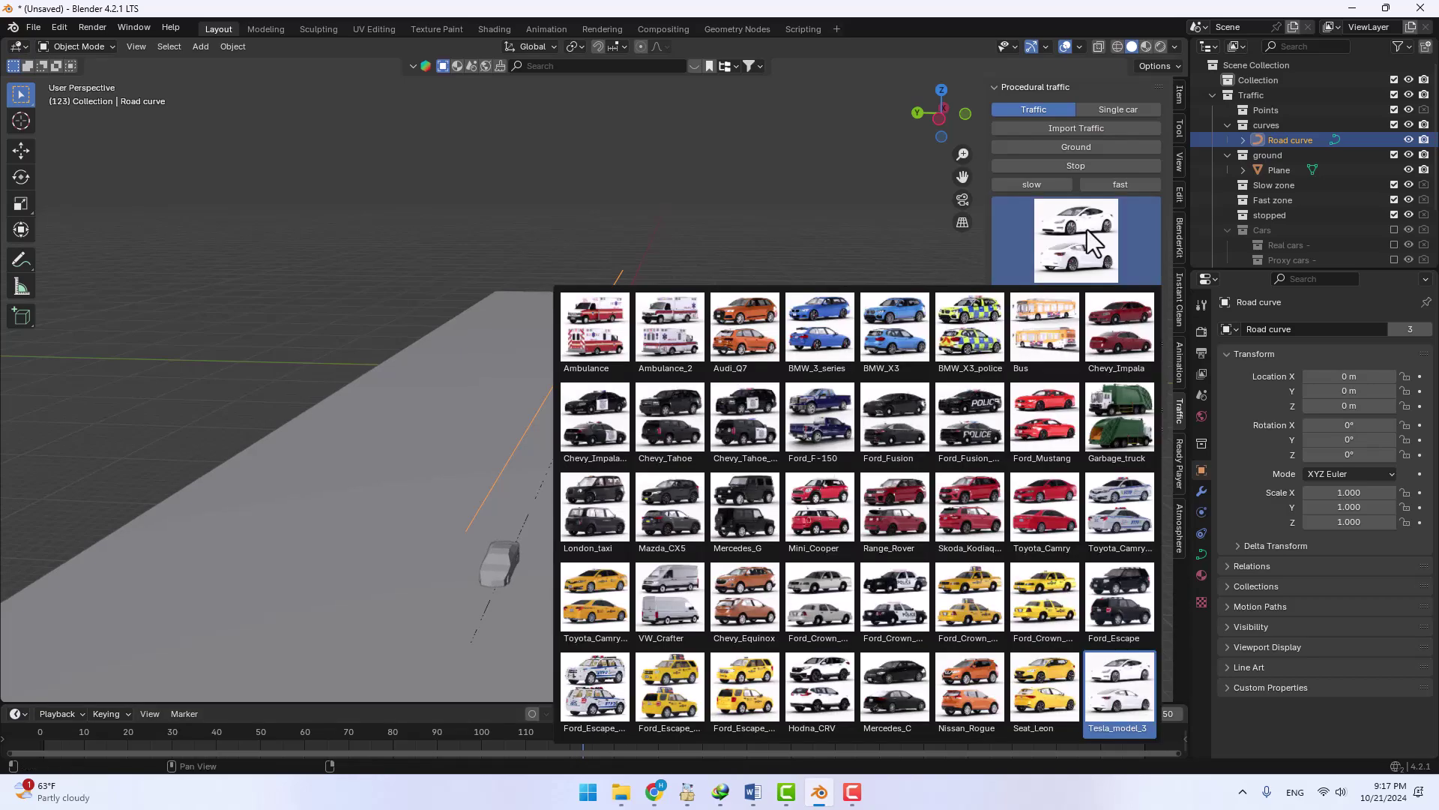
pyautogui.click(1132, 604)
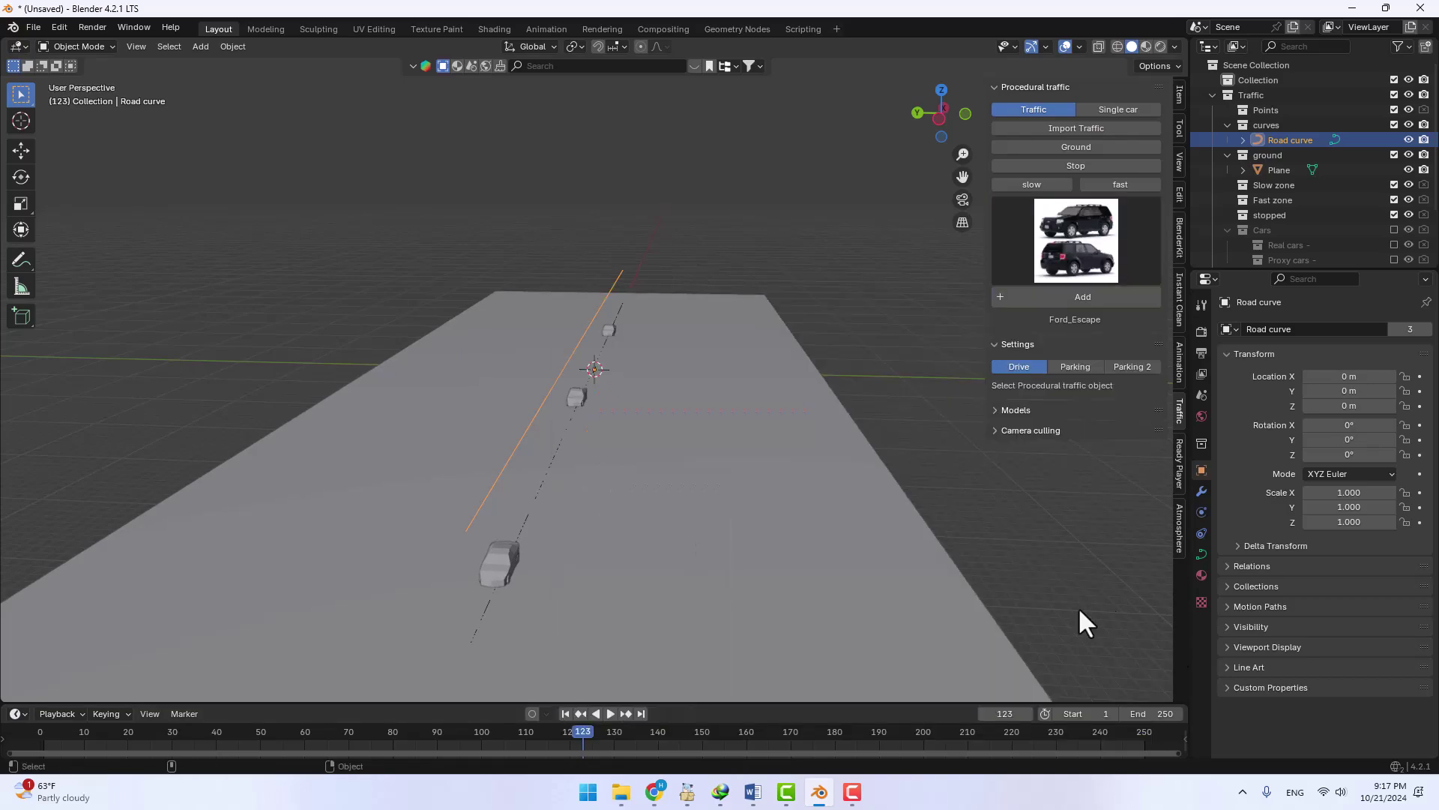
pyautogui.click(1086, 284)
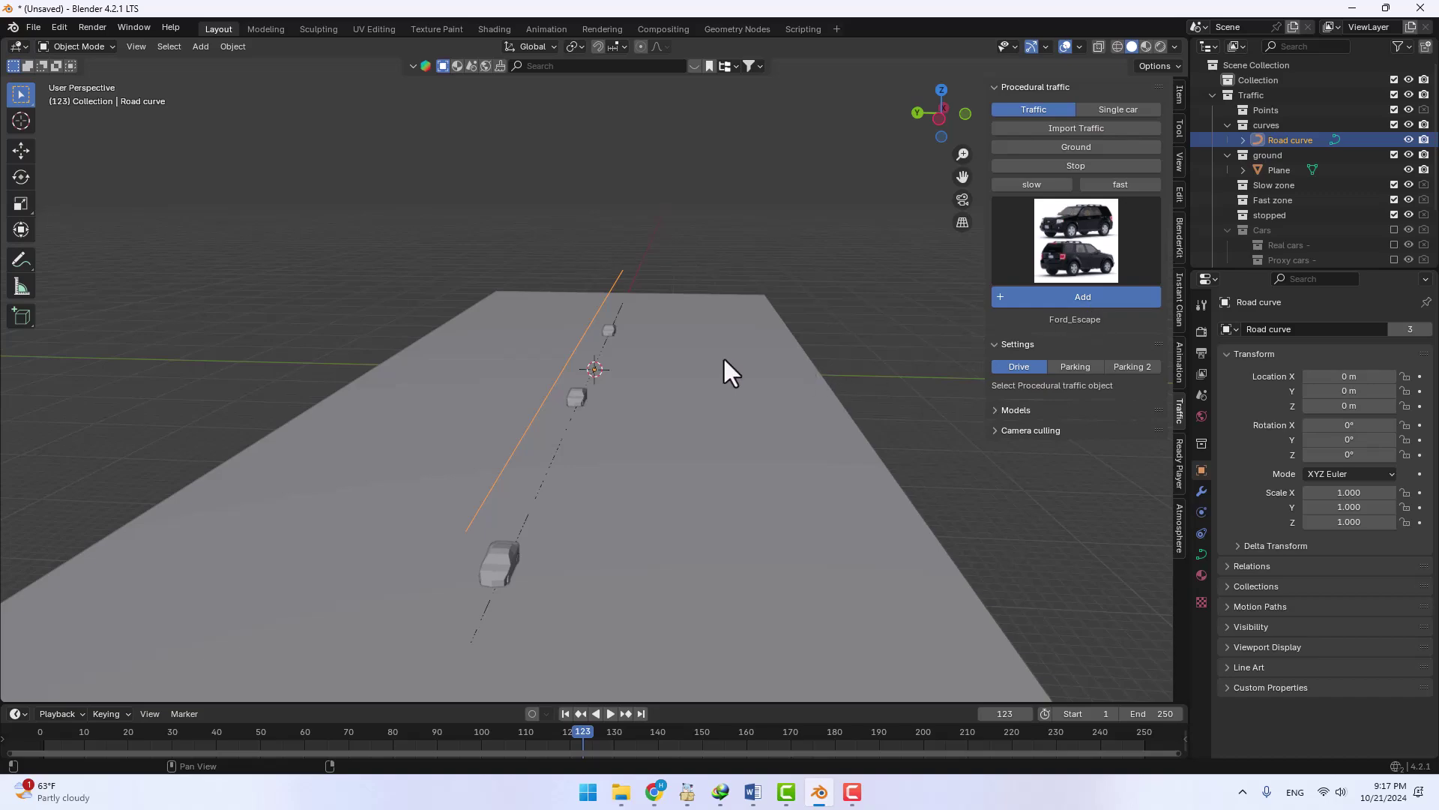
pyautogui.click(597, 354)
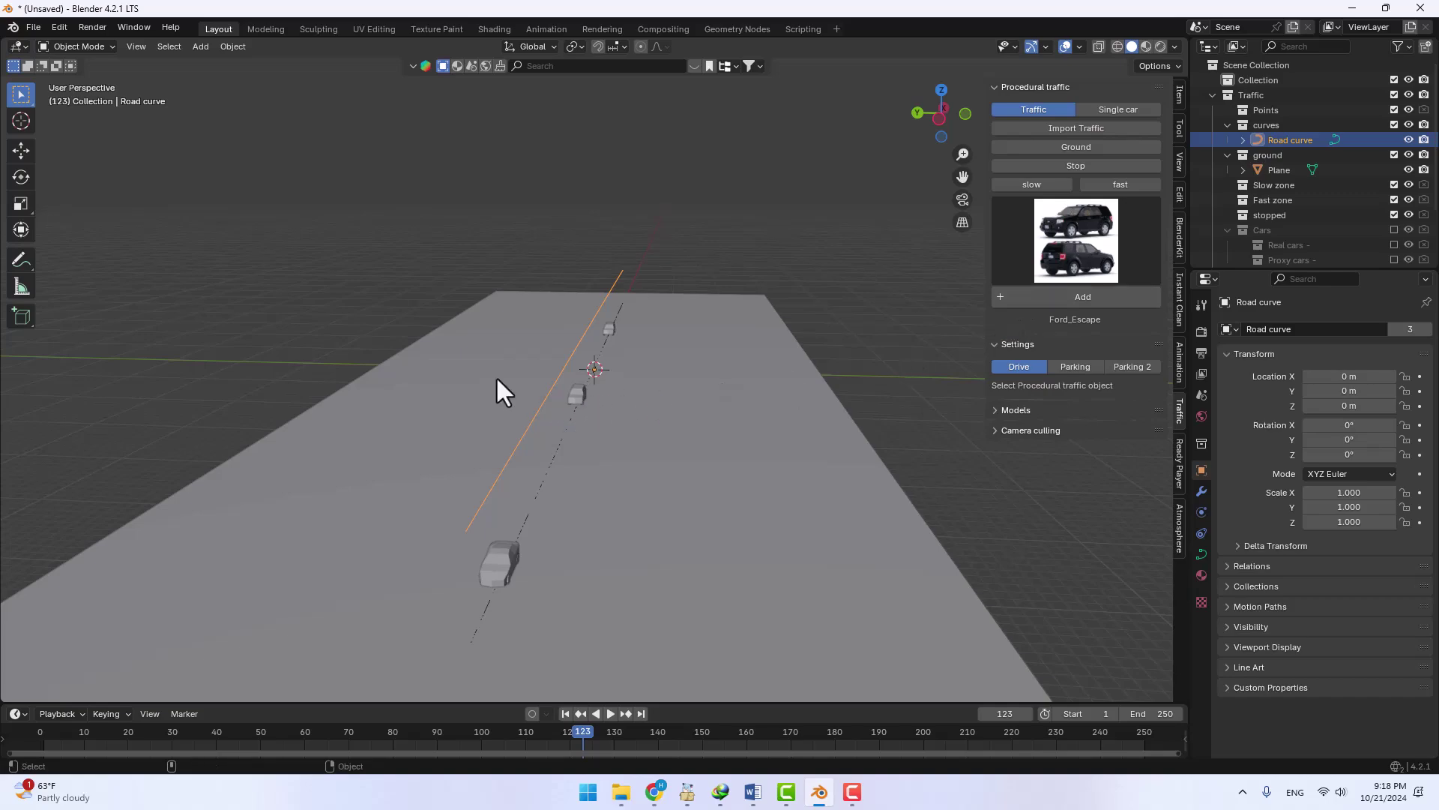
pyautogui.moveTo(681, 437); pyautogui.dragTo(586, 632, button='middle')
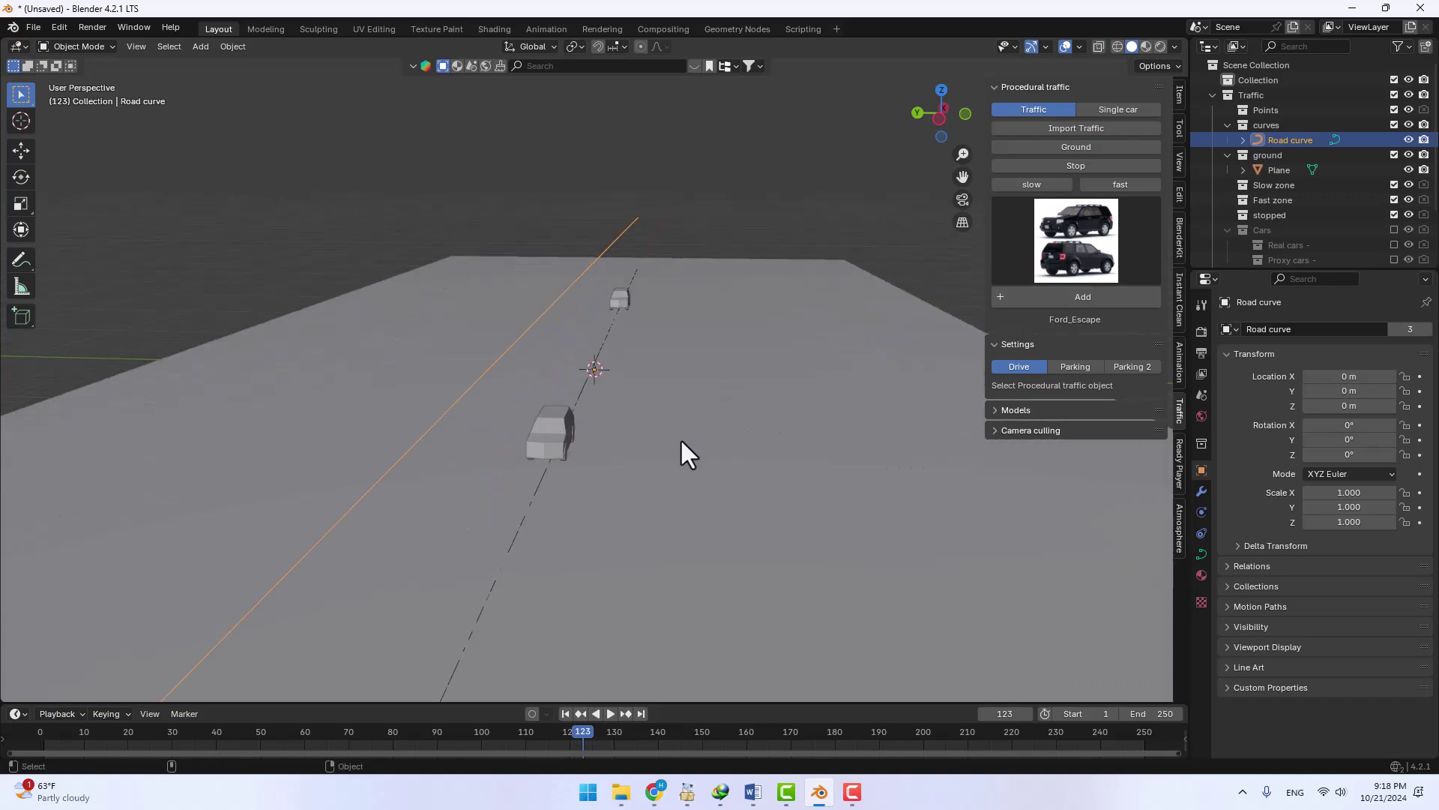
pyautogui.click(566, 713)
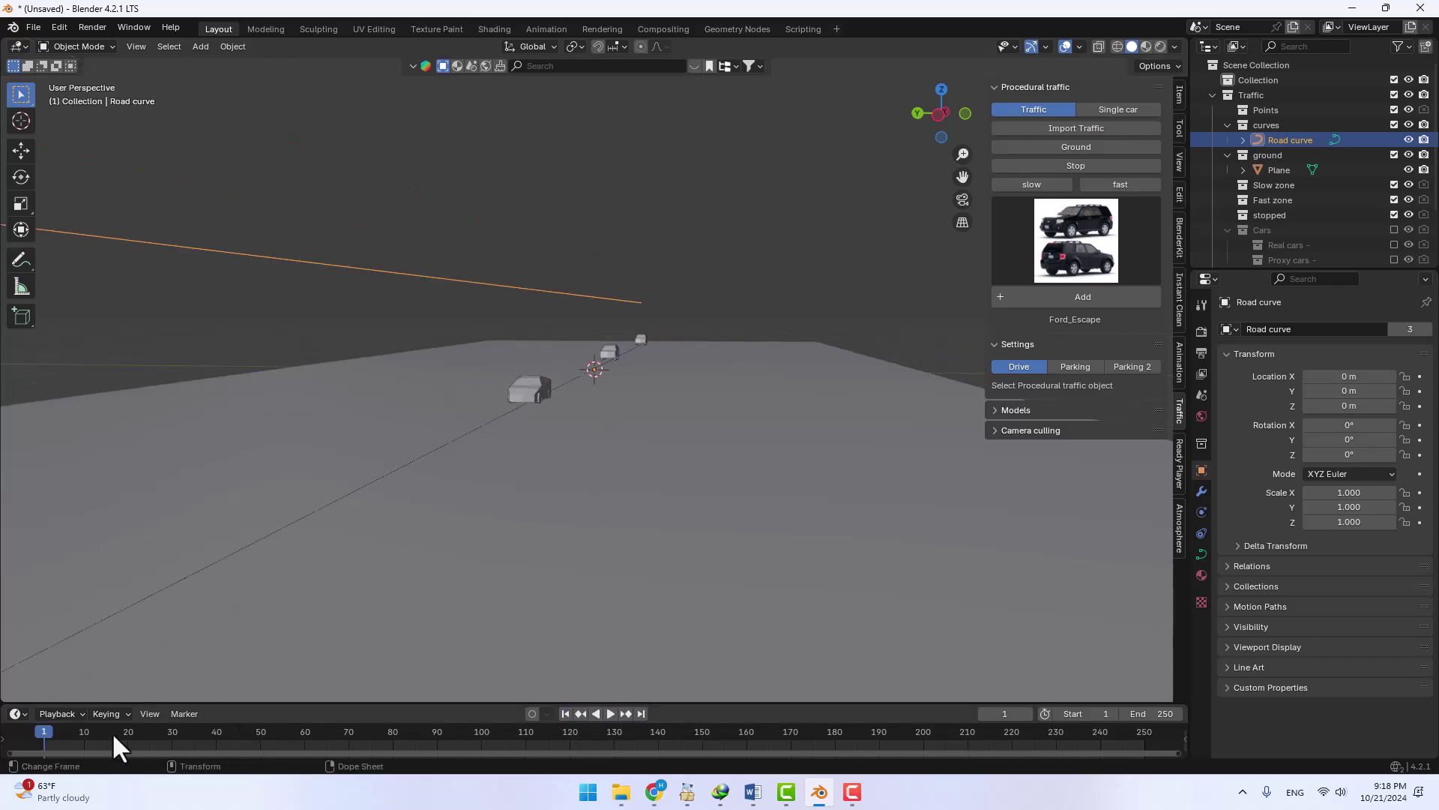
# - Orbit and zoom out to inspect the cars across the whole ground
pyautogui.moveTo(541, 403); pyautogui.dragTo(707, 405, button='middle')
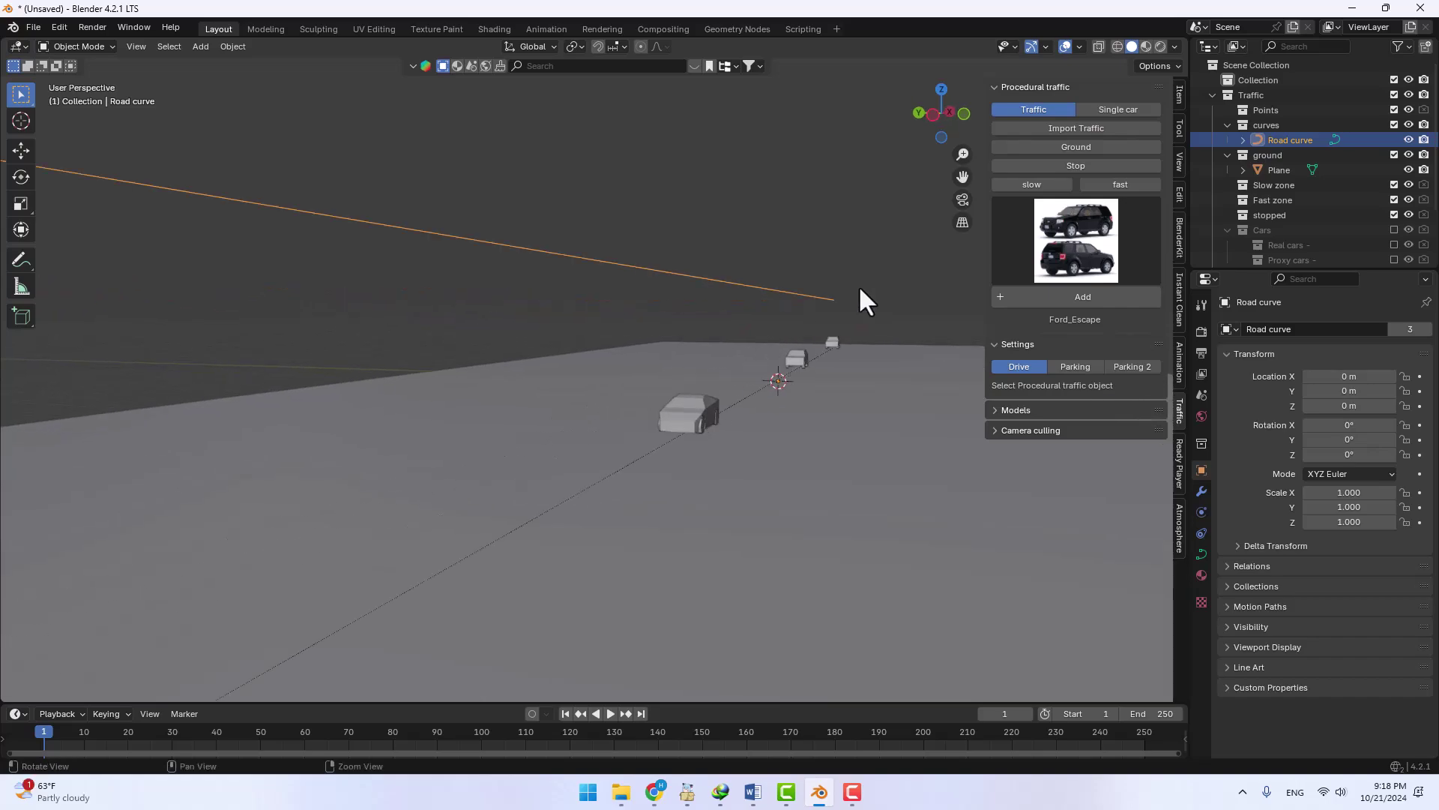
pyautogui.moveTo(701, 502)
pyautogui.mouseDown(button='middle')
pyautogui.moveTo(749, 251)
pyautogui.moveTo(733, 264)
pyautogui.moveTo(741, 356)
pyautogui.moveTo(694, 292)
pyautogui.mouseUp(button='middle')
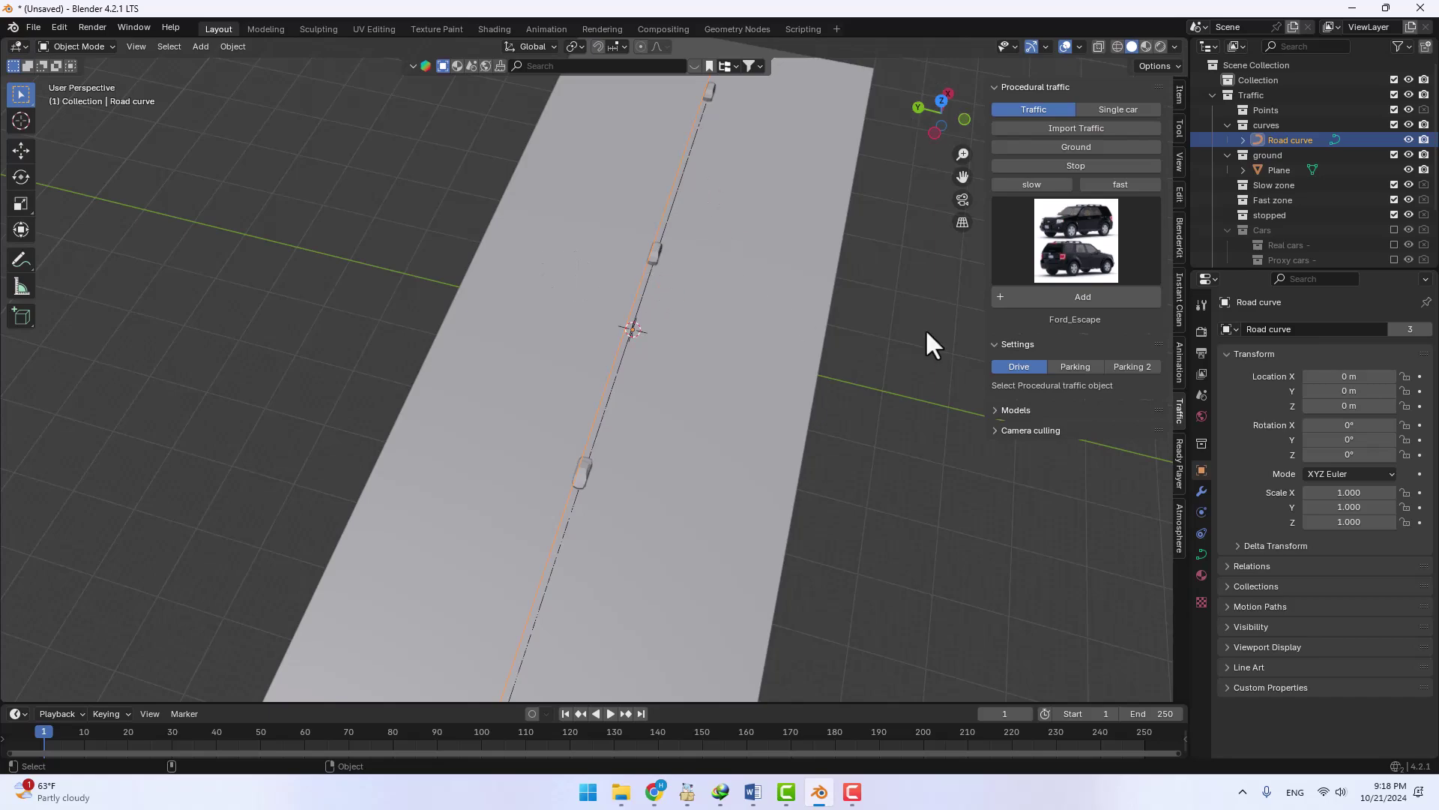
pyautogui.moveTo(925, 328); pyautogui.dragTo(559, 325, button='middle')
pyautogui.scroll(-5, 559, 325)
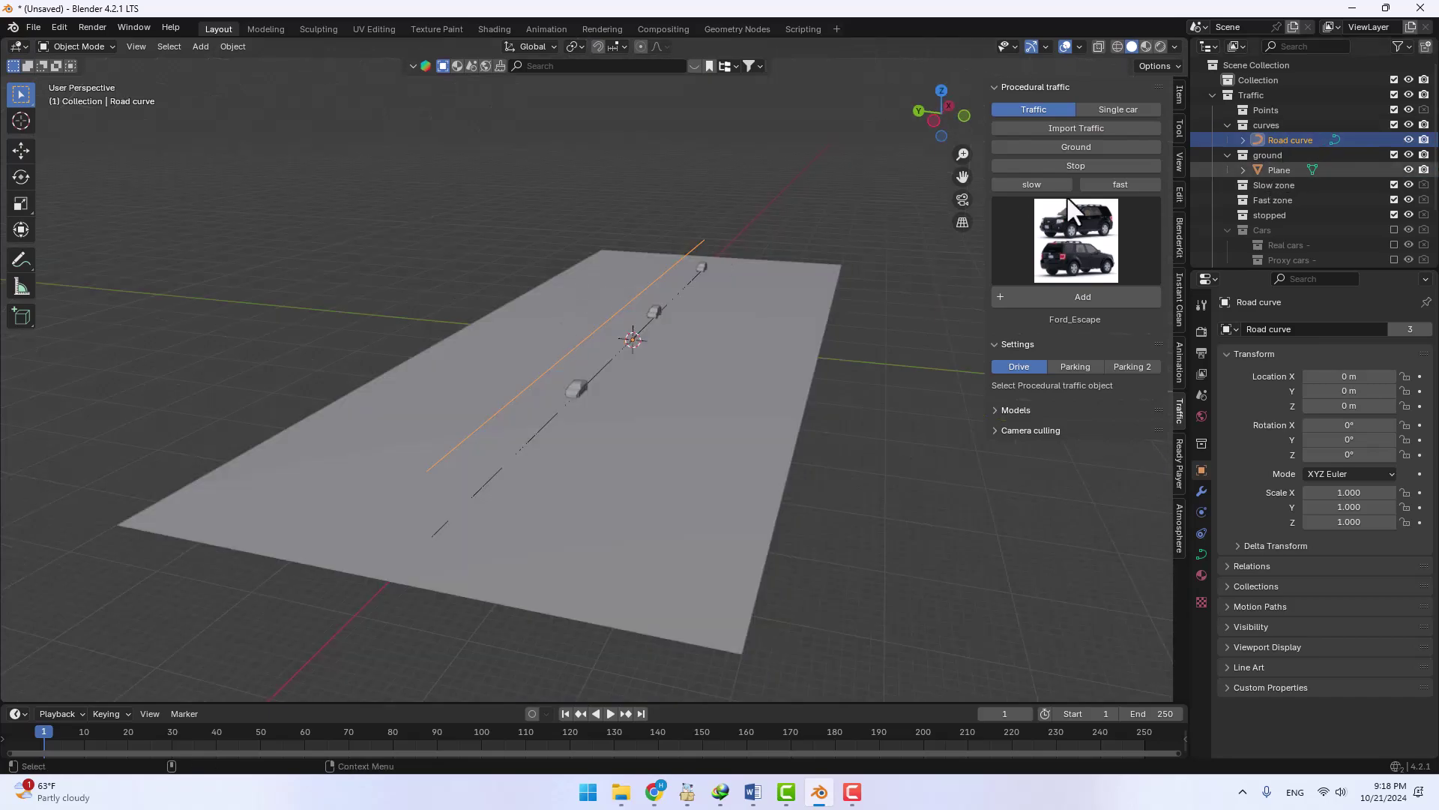
pyautogui.scroll(3, 650, 268)
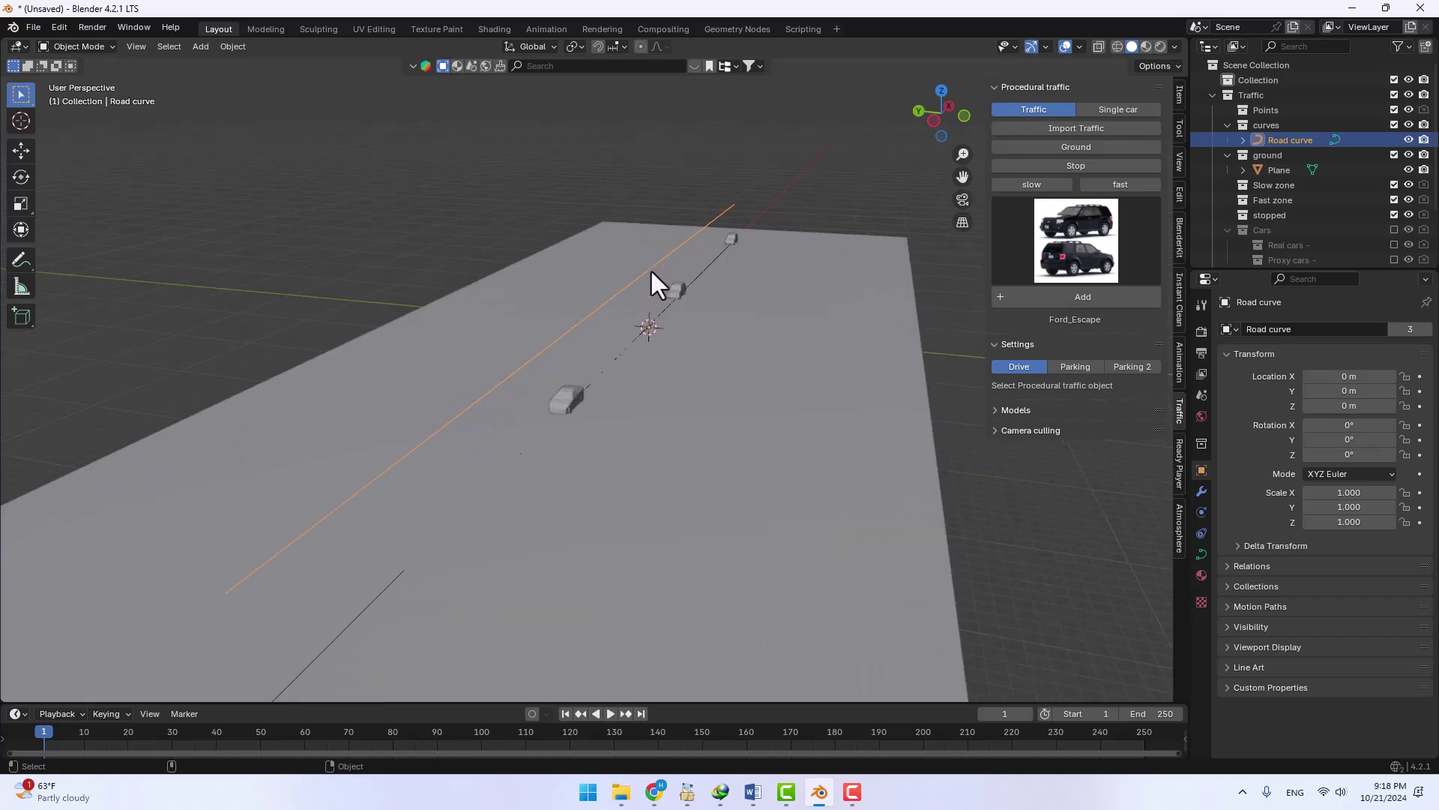
# - Bend the road curve by moving its far and near end points sideways in Edit Mode
pyautogui.click(60, 47)
pyautogui.click(69, 75)
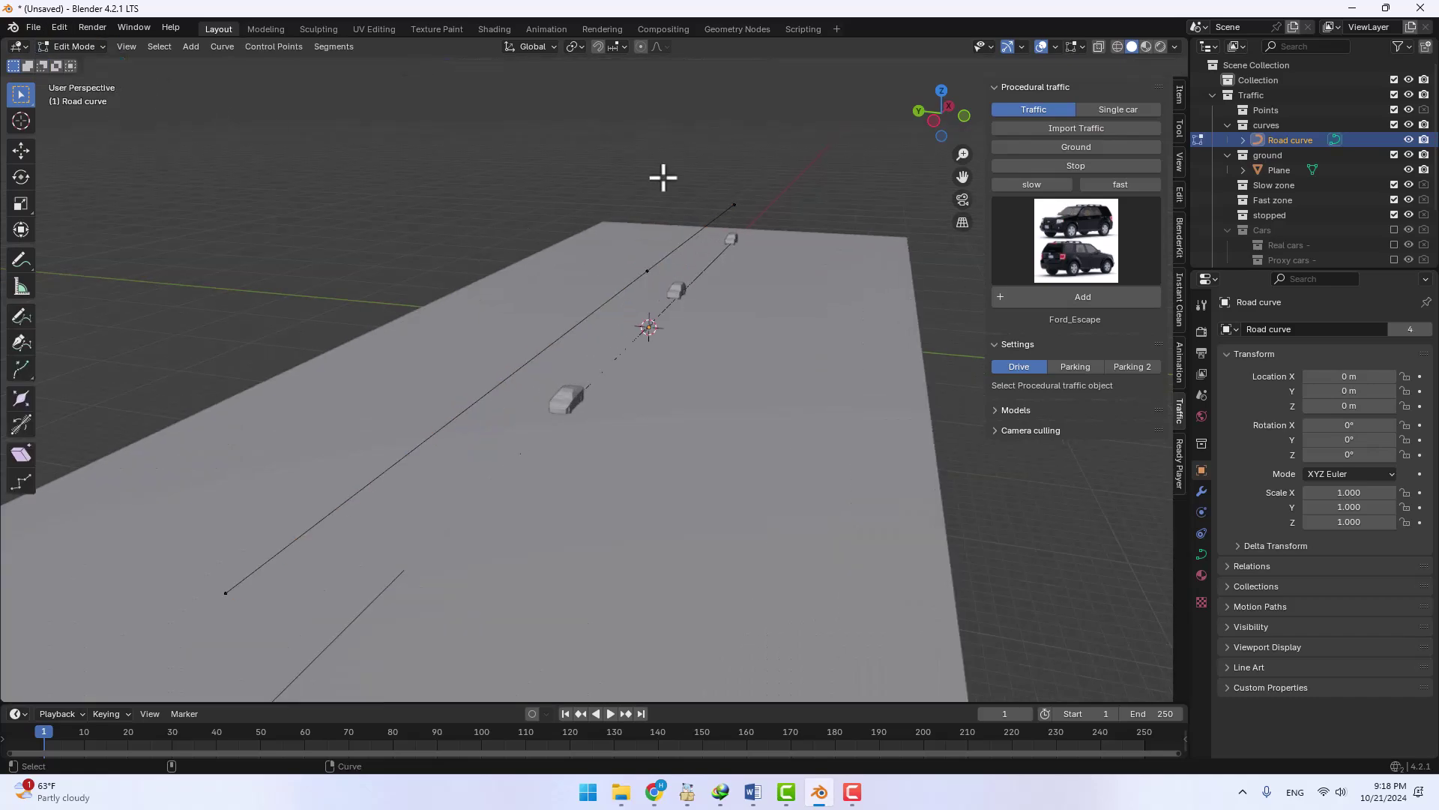
pyautogui.moveTo(705, 158); pyautogui.dragTo(912, 249)
pyautogui.hotkey('shift', 'space')
pyautogui.press('g')
pyautogui.moveTo(733, 201); pyautogui.dragTo(807, 213)
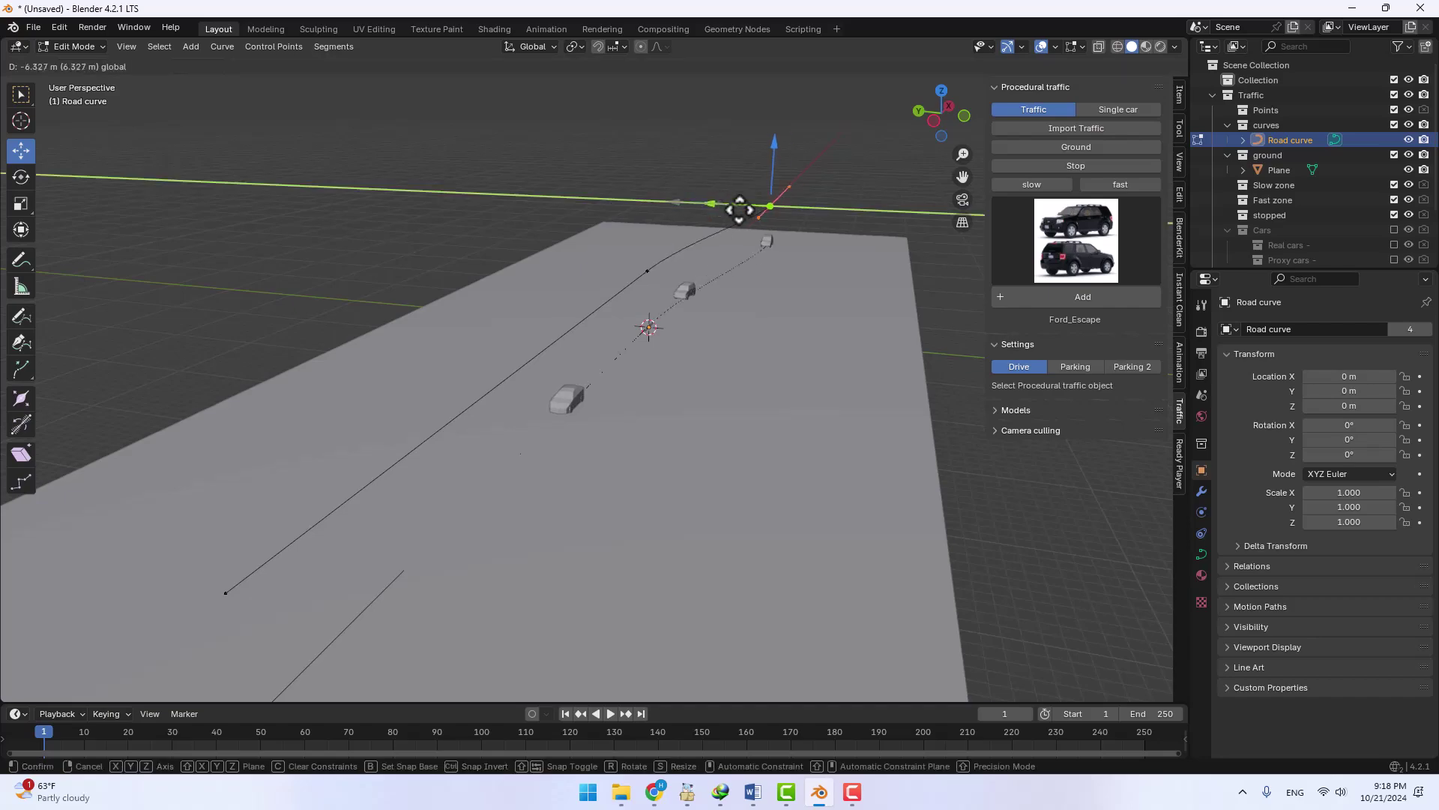
pyautogui.click(808, 213)
pyautogui.scroll(-3, 401, 353)
pyautogui.click(424, 470)
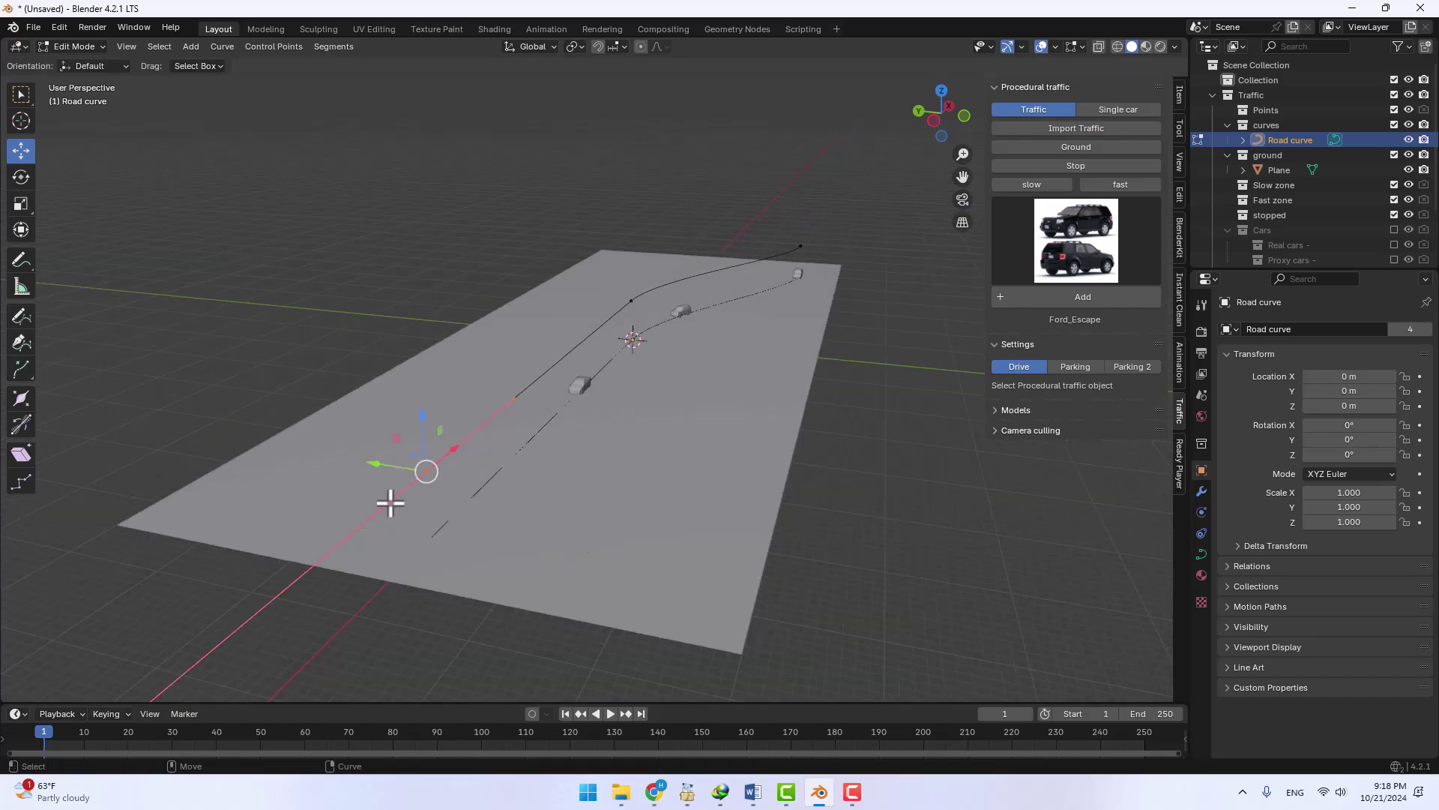
pyautogui.moveTo(376, 469); pyautogui.dragTo(225, 421)
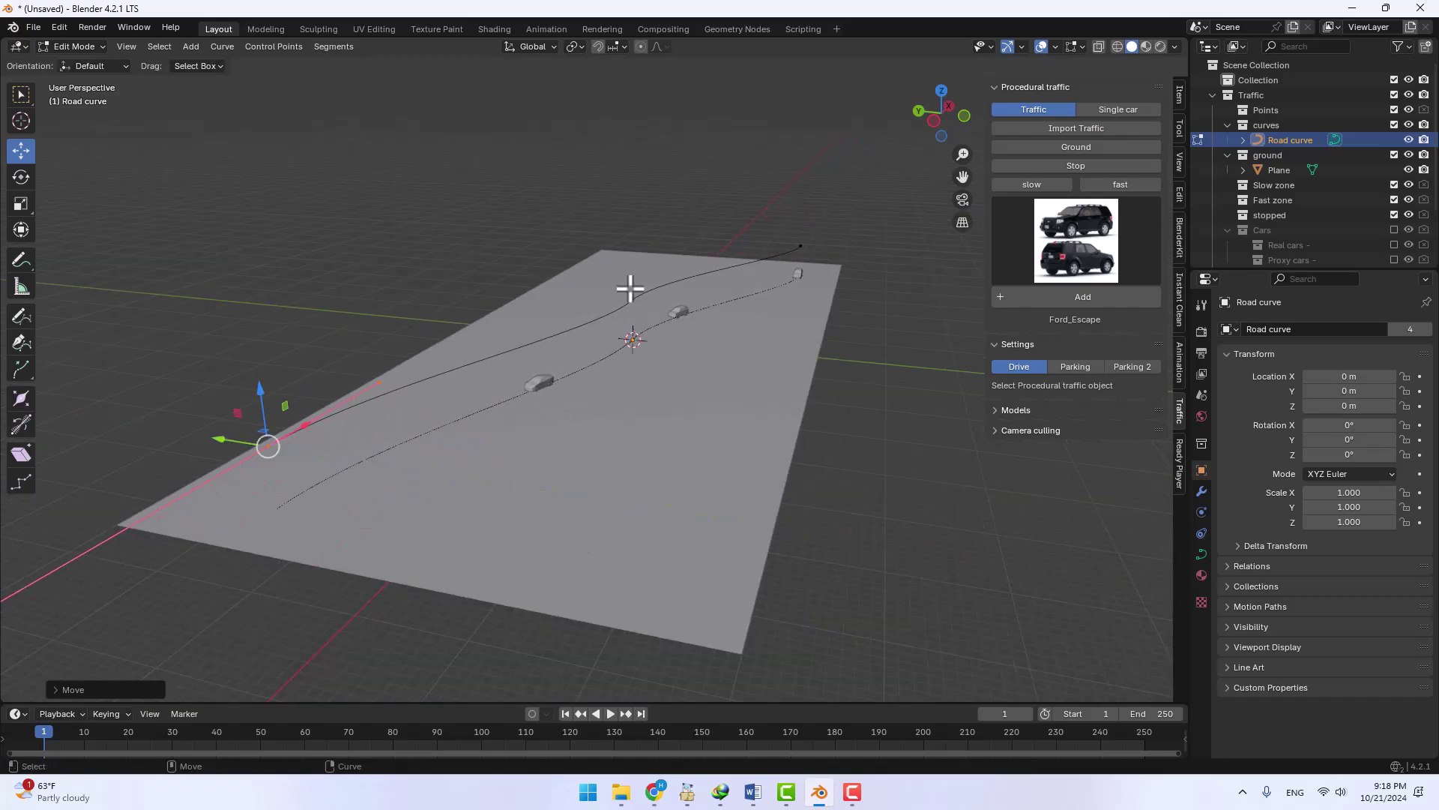
pyautogui.moveTo(826, 166); pyautogui.dragTo(588, 289, button='middle')
pyautogui.scroll(2, 683, 340)
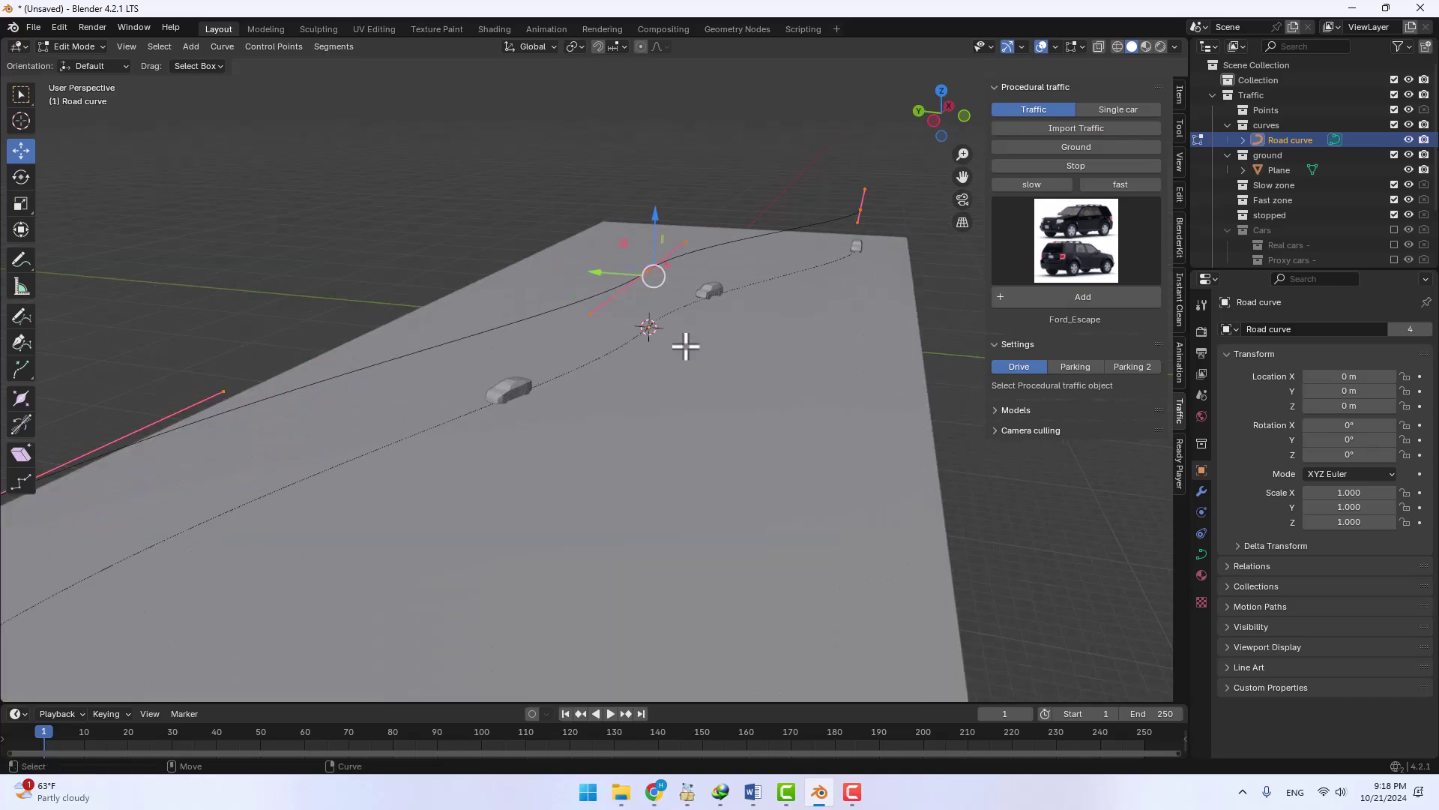
pyautogui.moveTo(683, 340); pyautogui.dragTo(630, 384, button='middle')
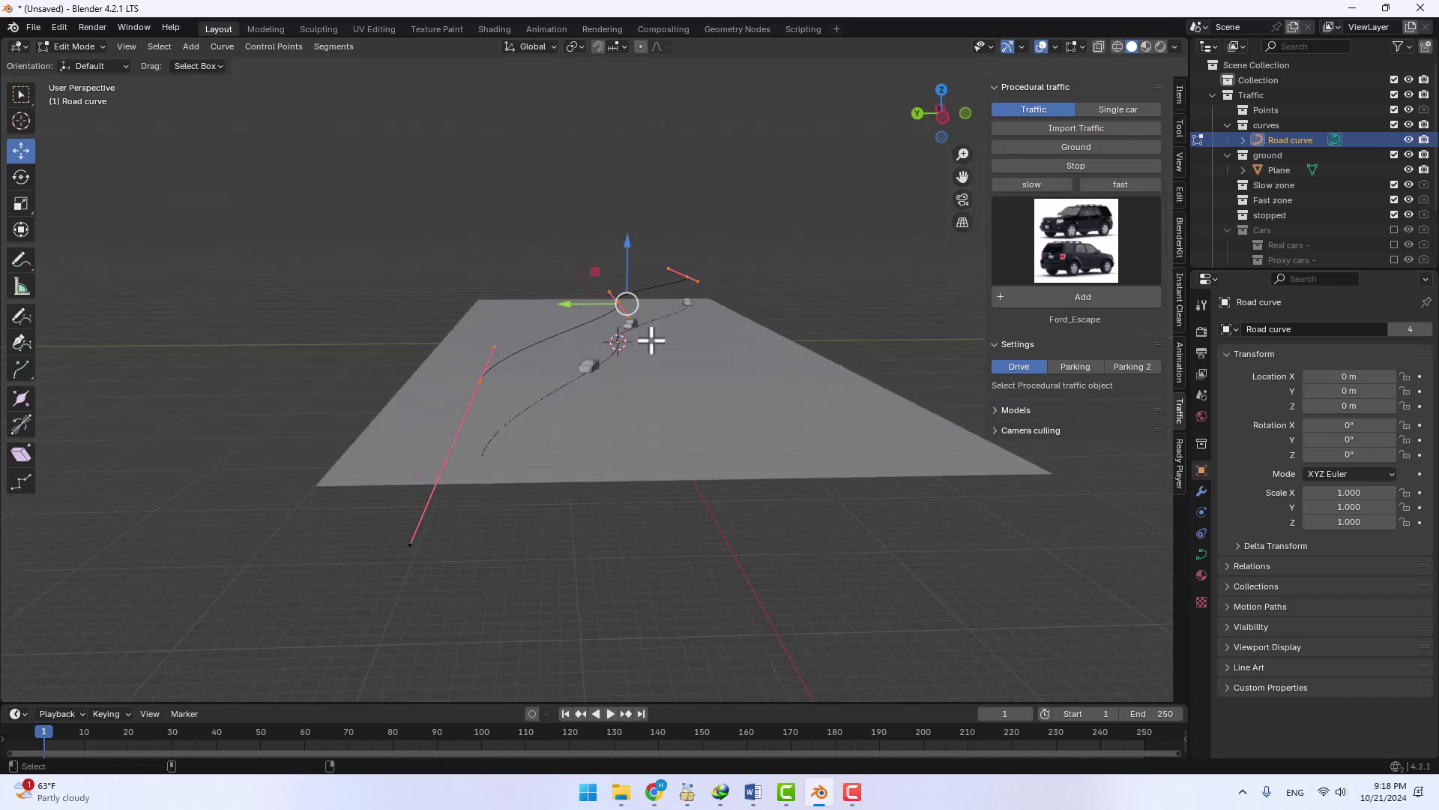
pyautogui.moveTo(648, 336); pyautogui.dragTo(673, 377, button='middle')
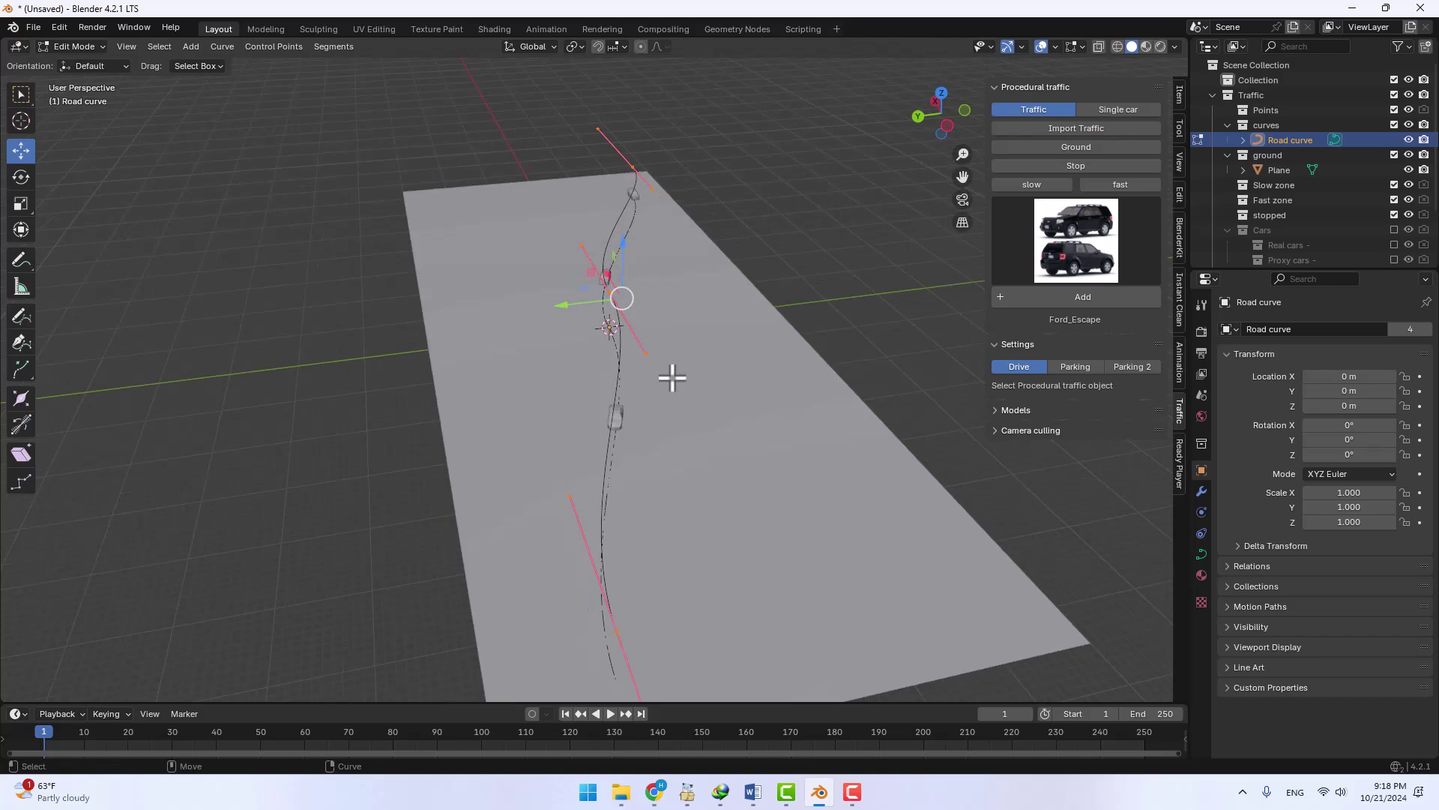
# - Duplicate the road curve, then move and rotate the copy parallel to the first
pyautogui.hotkey('shift', 'd')
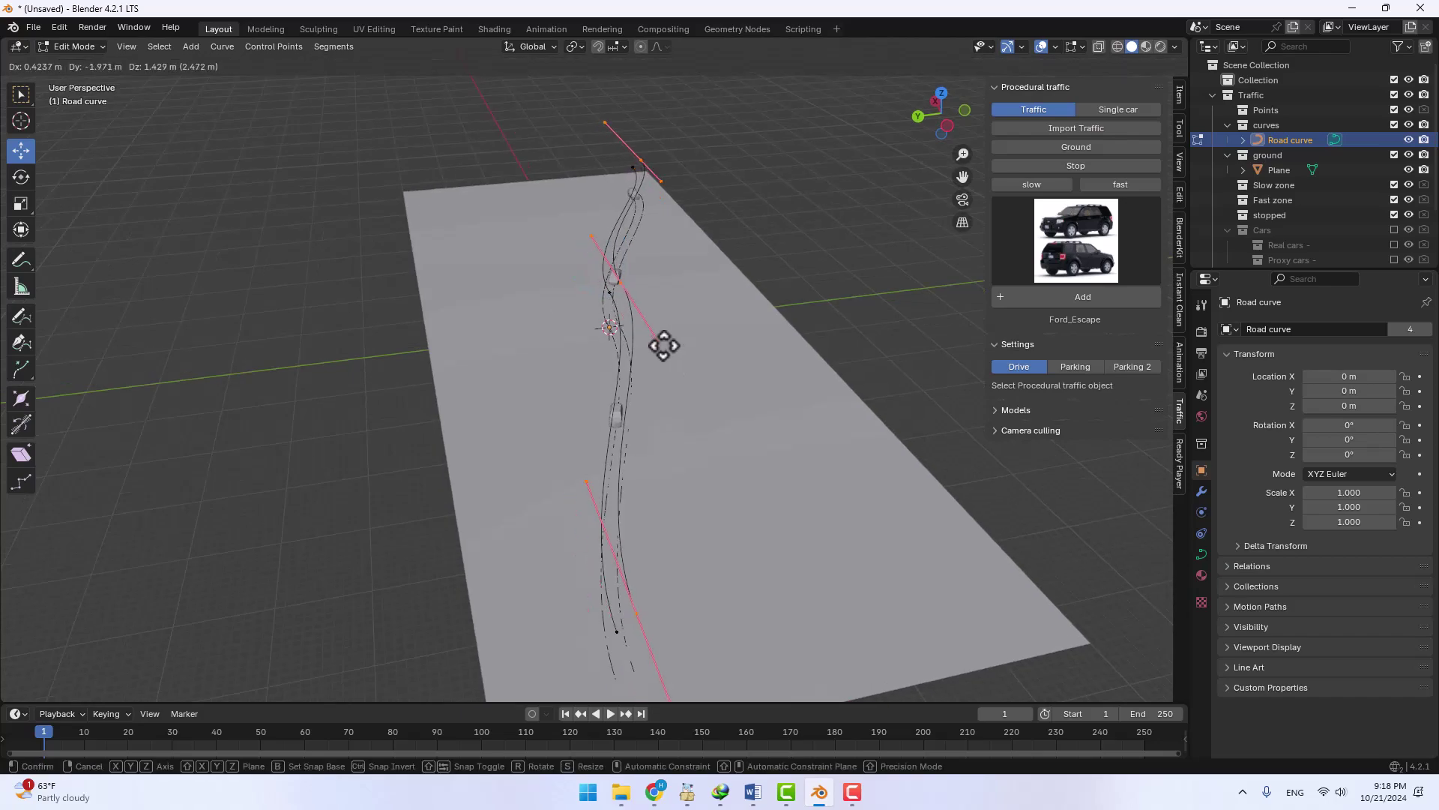
pyautogui.rightClick(662, 347)
pyautogui.moveTo(560, 305)
pyautogui.mouseDown()
pyautogui.moveTo(427, 325)
pyautogui.moveTo(487, 330)
pyautogui.moveTo(647, 170)
pyautogui.moveTo(652, 183)
pyautogui.mouseUp()
pyautogui.hotkey('shift', 'space')
pyautogui.press('r')
pyautogui.hotkey('shift', 'space')
pyautogui.press('g')
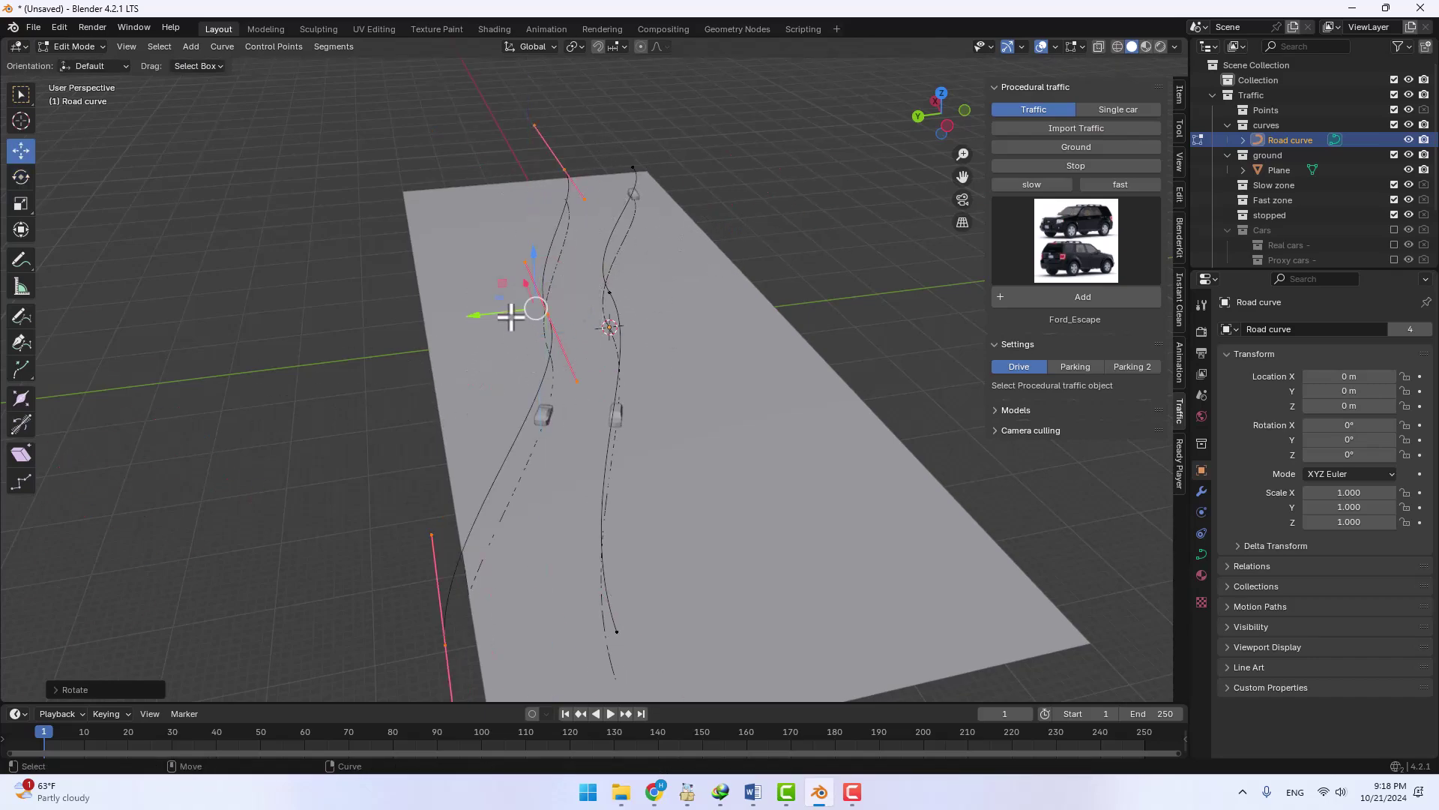
pyautogui.moveTo(511, 316); pyautogui.dragTo(534, 320)
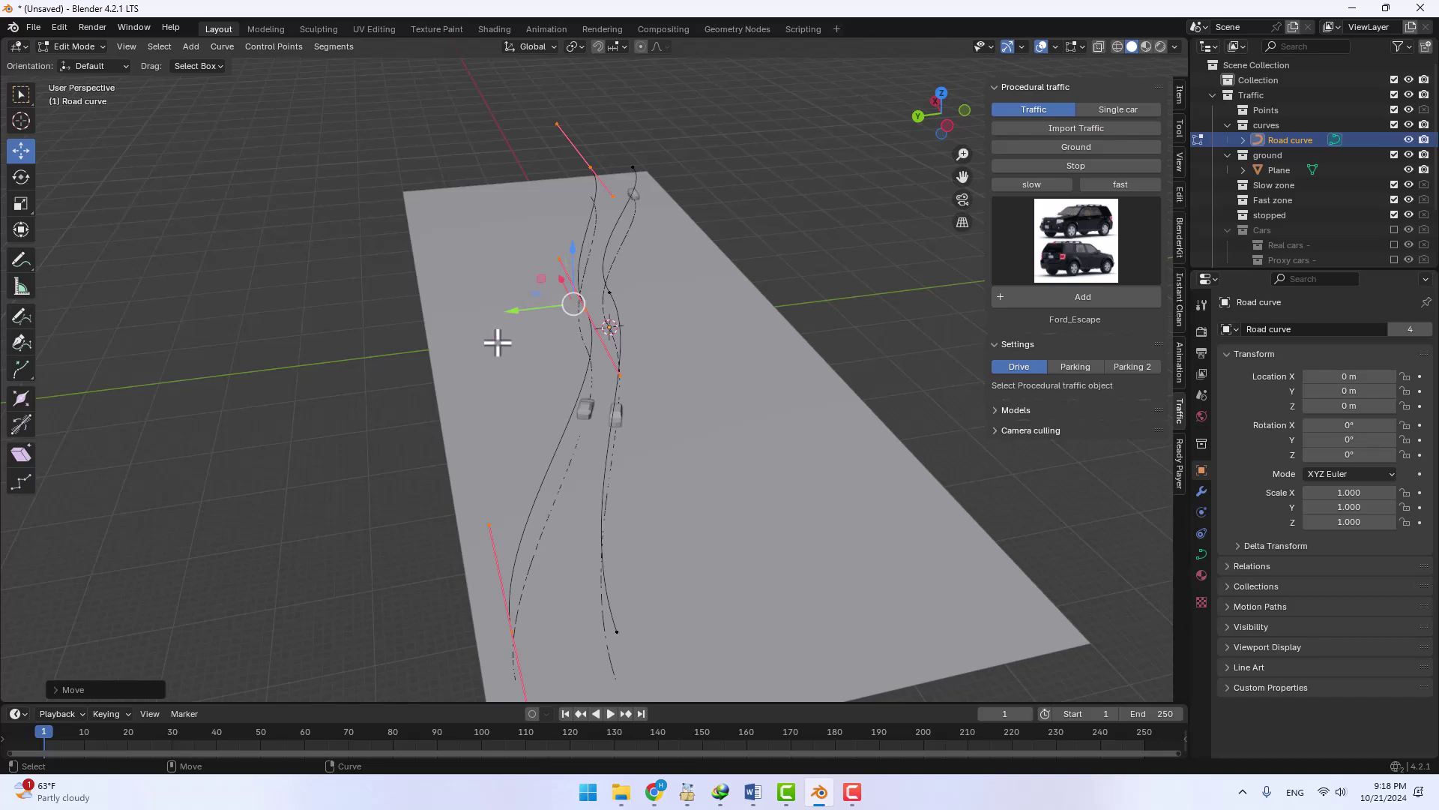
# - Reshape the second curve's control points and play the animation with cars on both roads
pyautogui.moveTo(480, 390); pyautogui.dragTo(591, 266)
pyautogui.moveTo(537, 324); pyautogui.dragTo(491, 322)
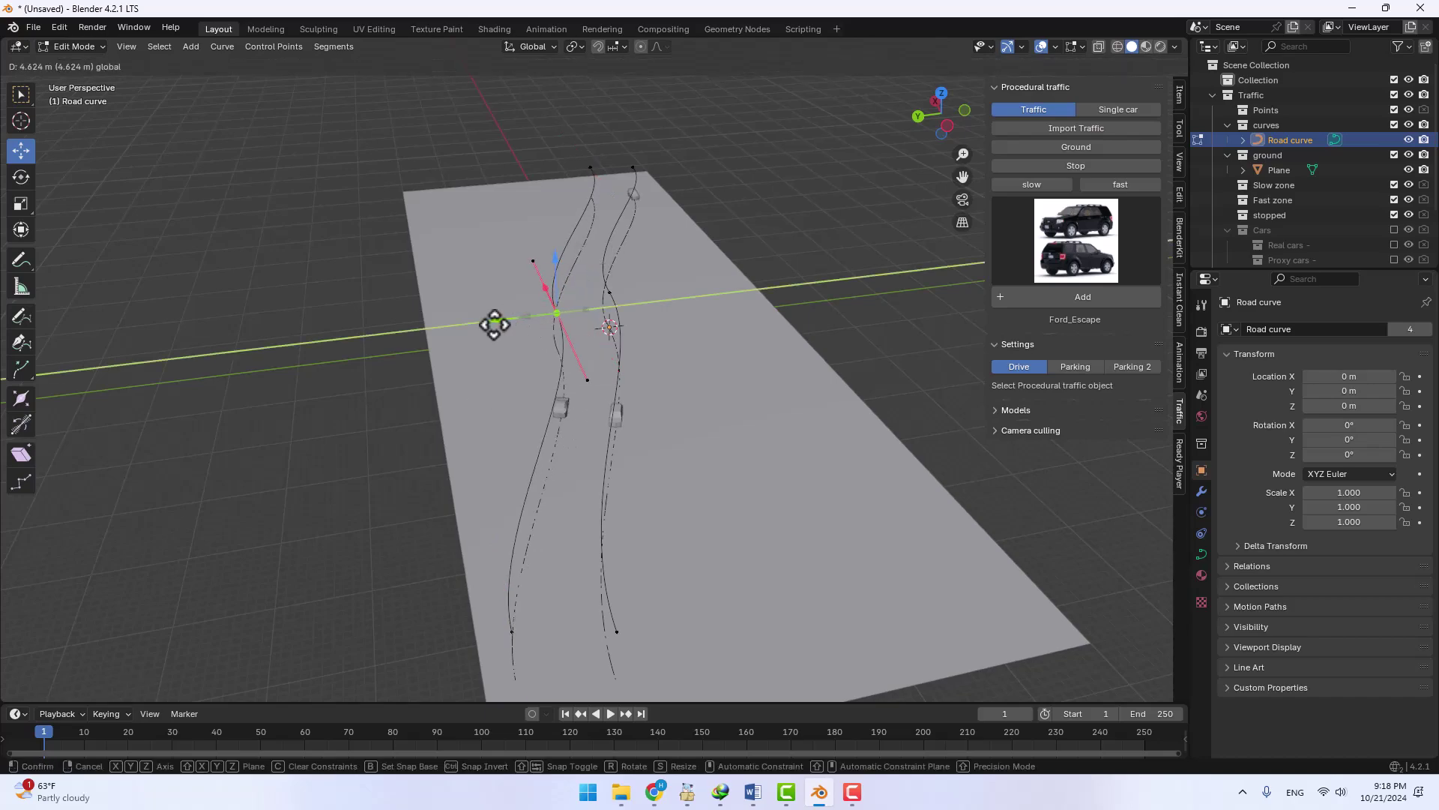
pyautogui.moveTo(528, 118); pyautogui.dragTo(609, 201)
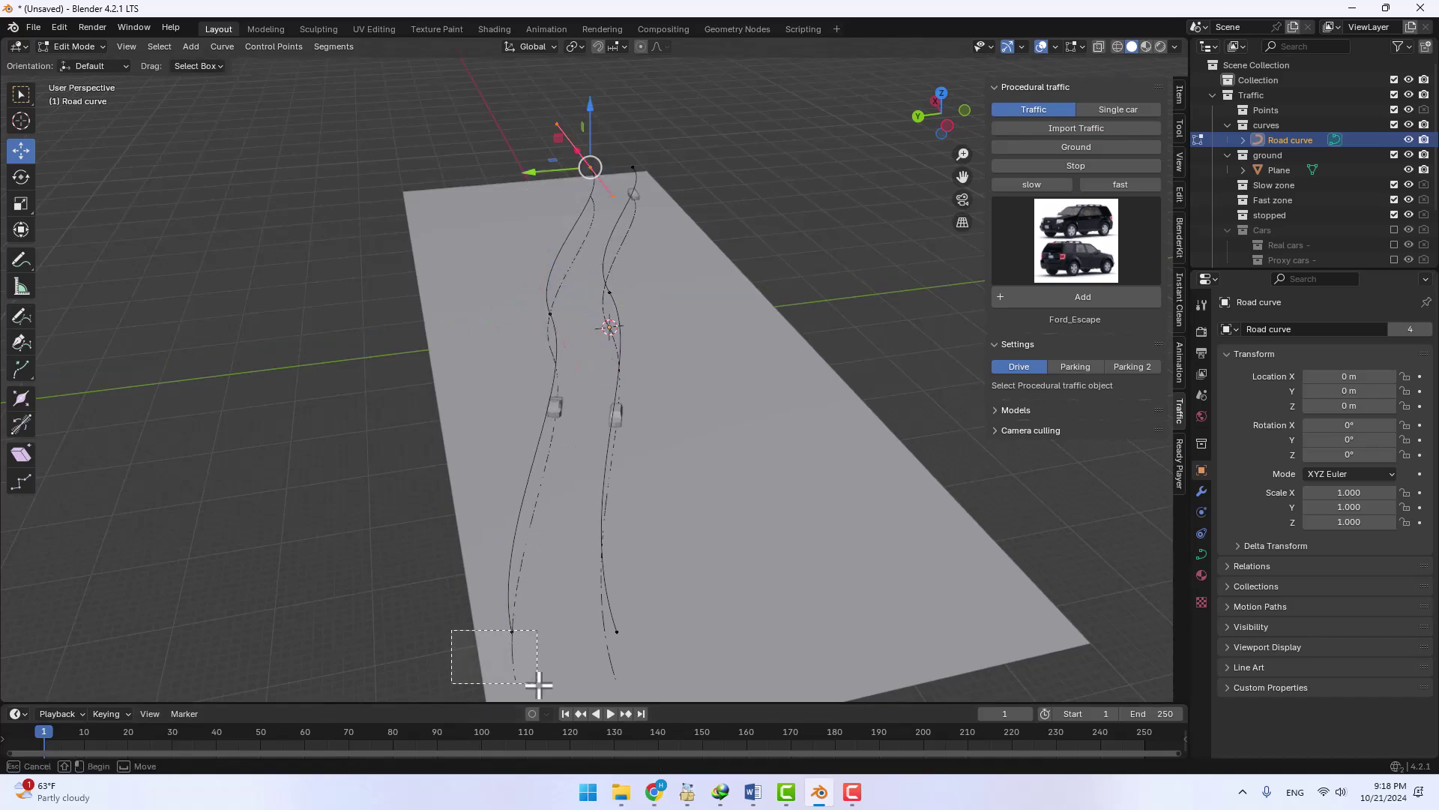
pyautogui.moveTo(442, 621); pyautogui.dragTo(530, 682)
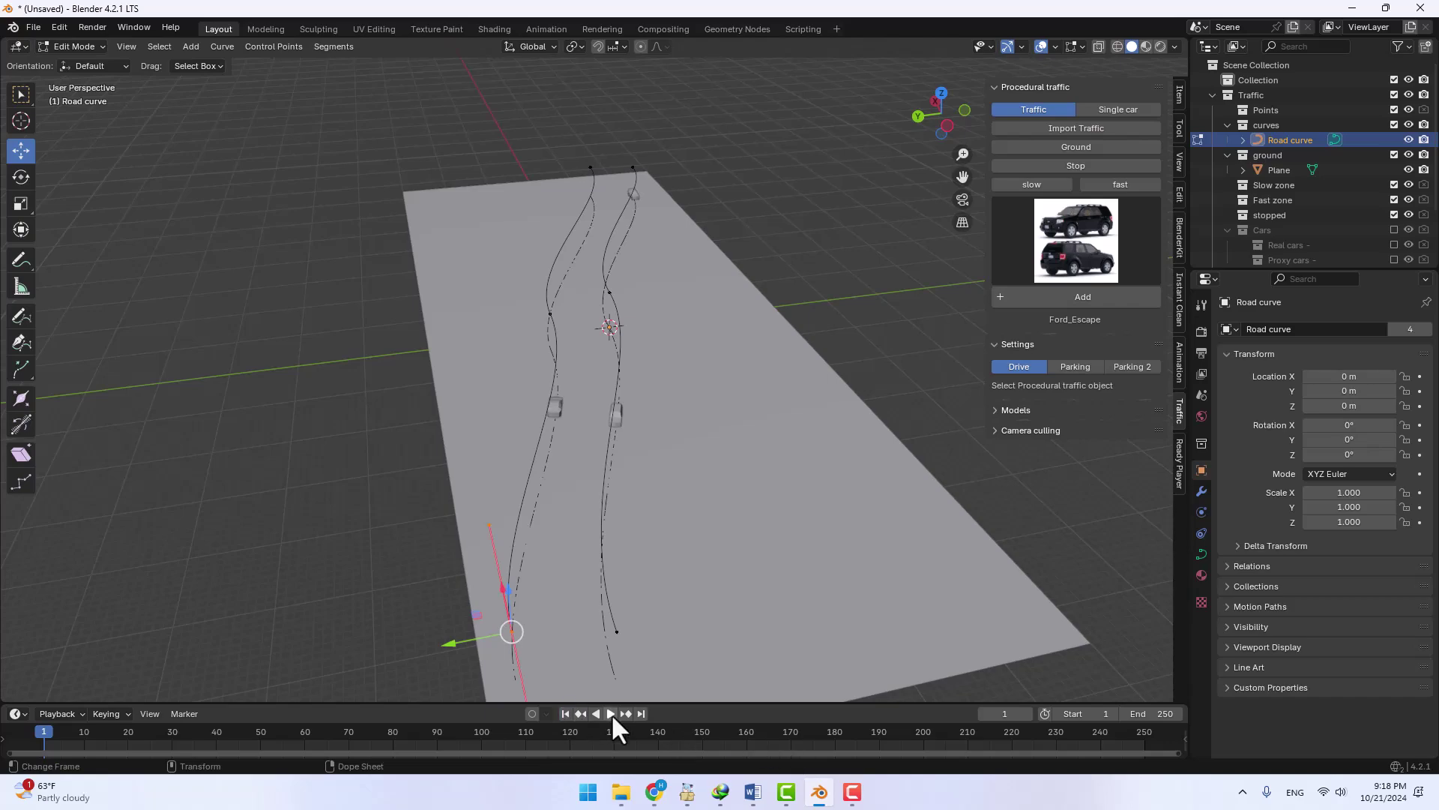
pyautogui.click(612, 713)
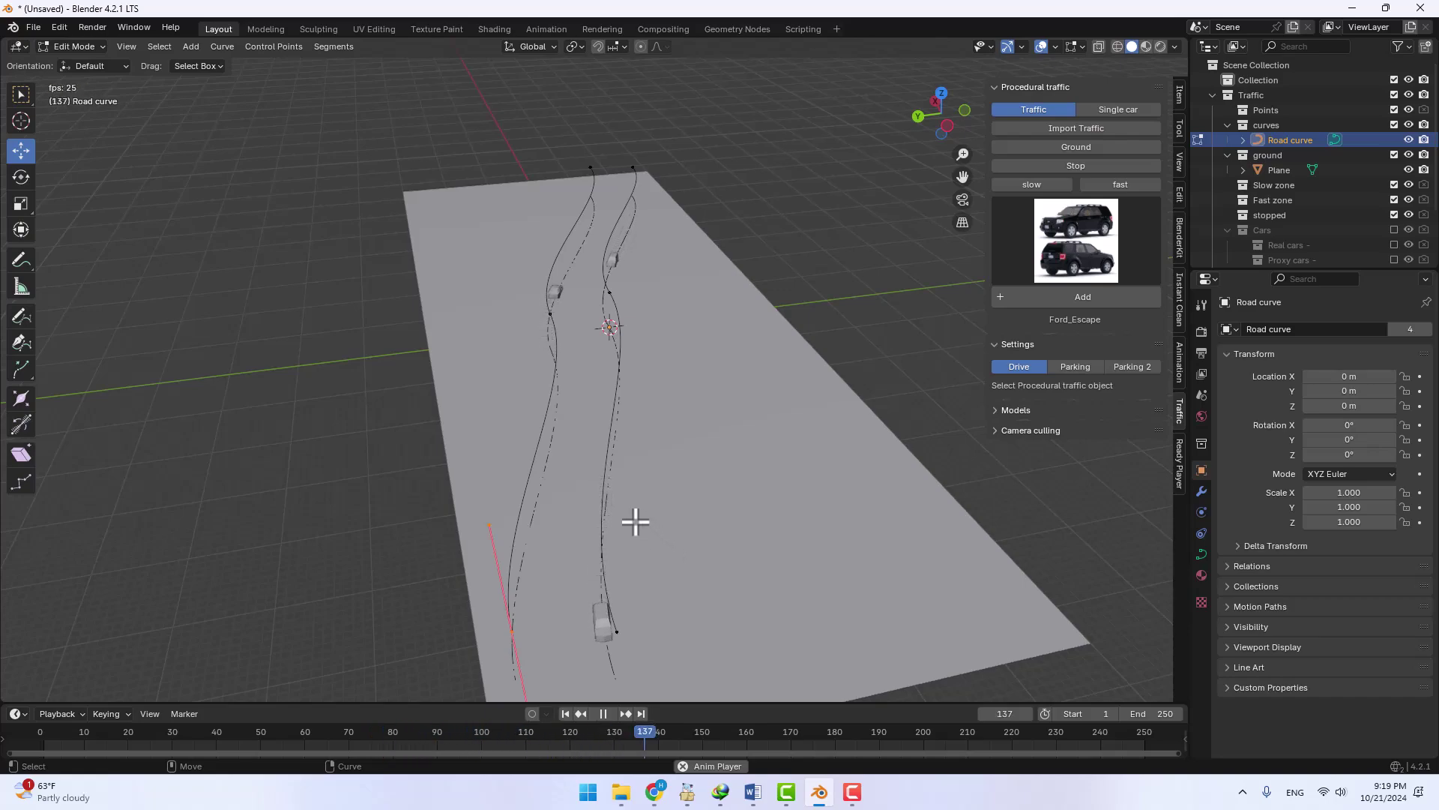
# - Stop playback in Object Mode and expand the Traffic object's Models and Camera culling settings
pyautogui.press('Tab')
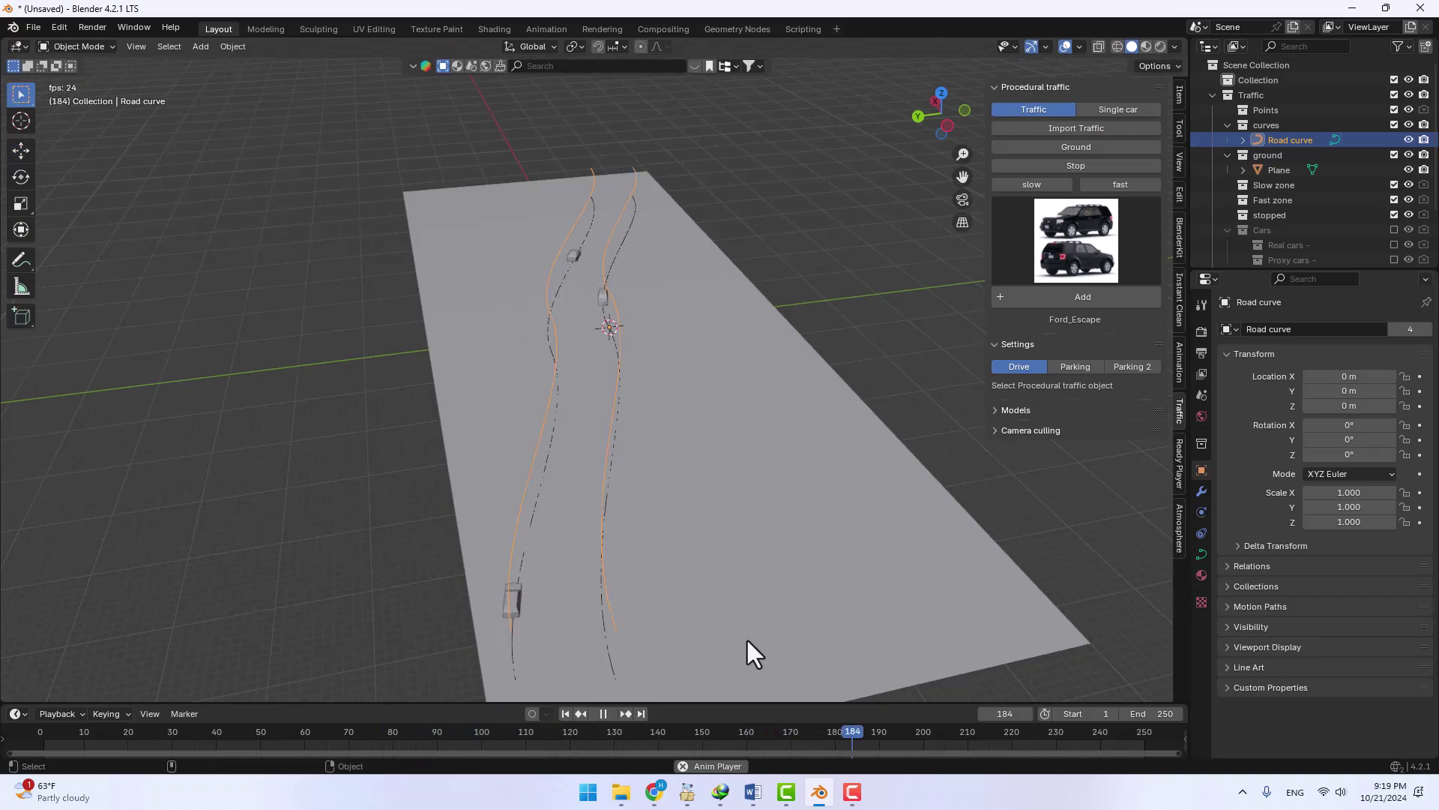
pyautogui.click(604, 714)
pyautogui.moveTo(565, 330); pyautogui.dragTo(574, 312, button='middle')
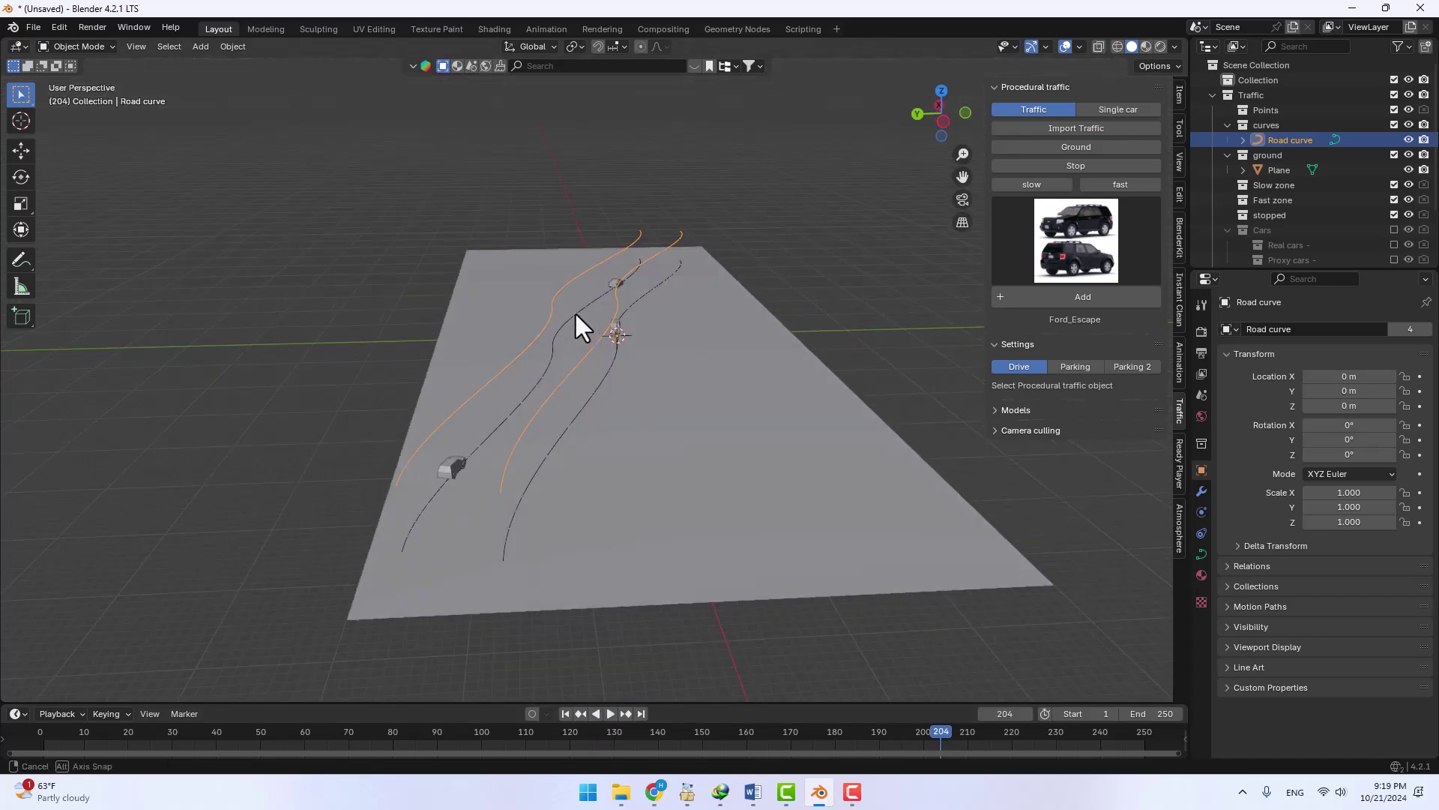
pyautogui.scroll(3, 575, 330)
pyautogui.click(1027, 413)
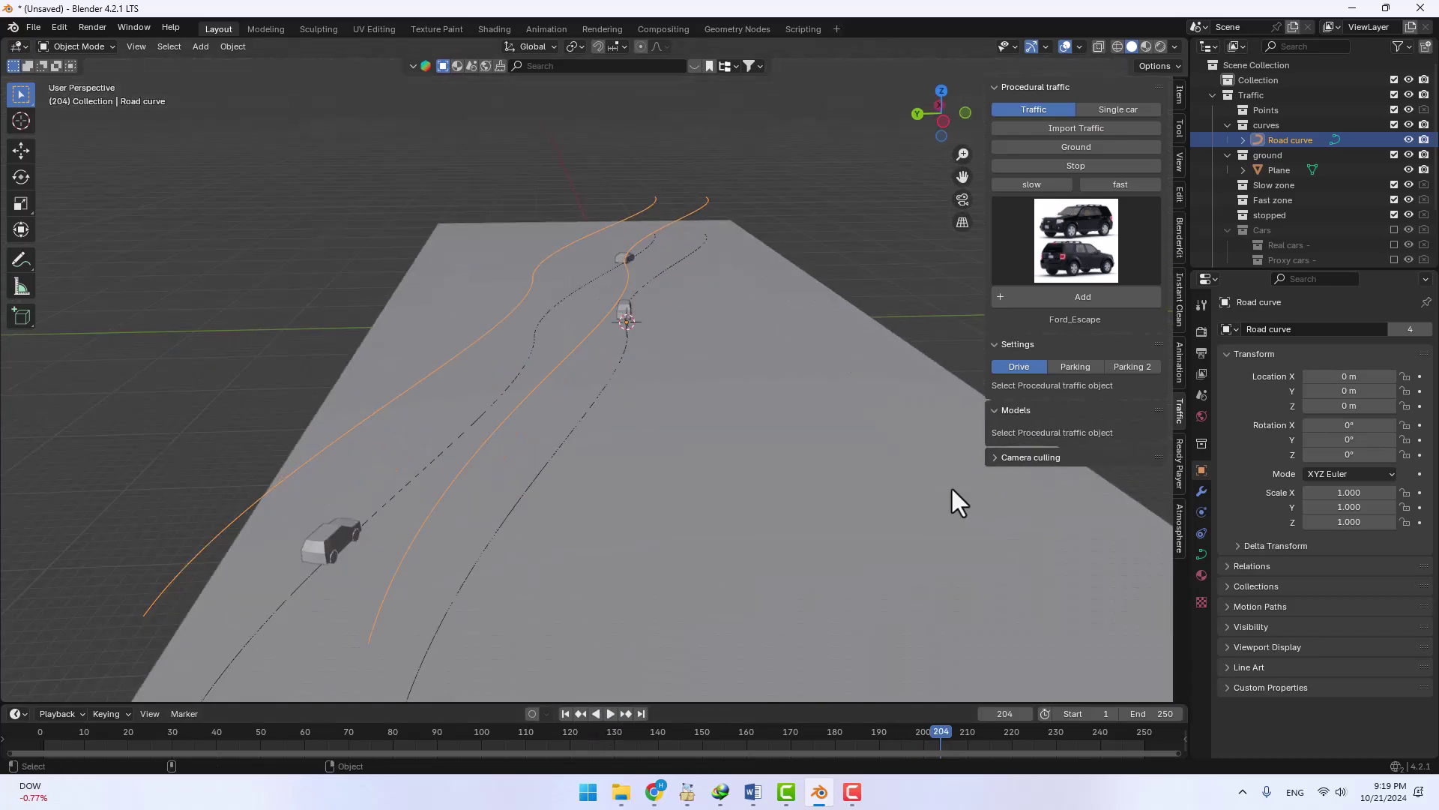
pyautogui.click(1017, 459)
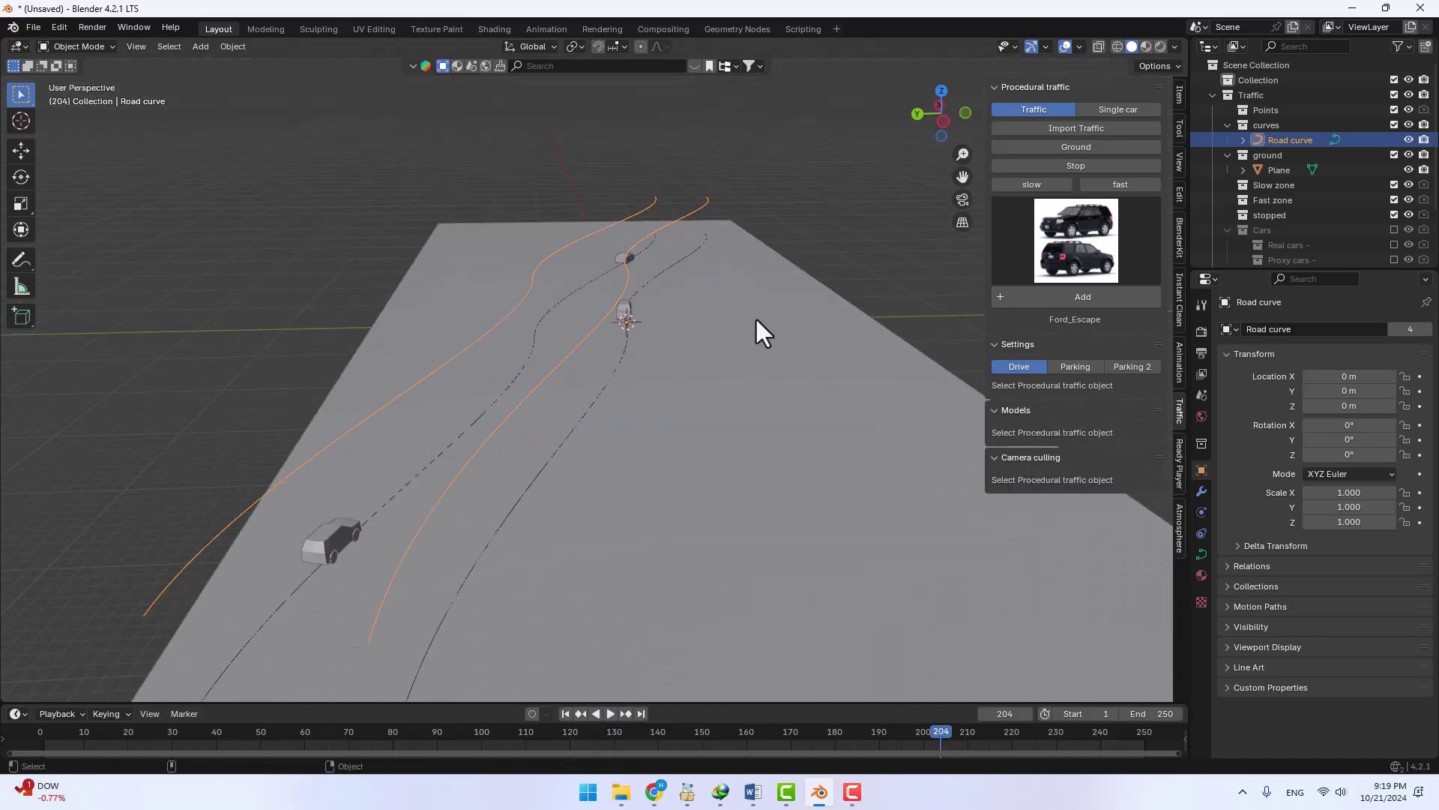
pyautogui.click(623, 321)
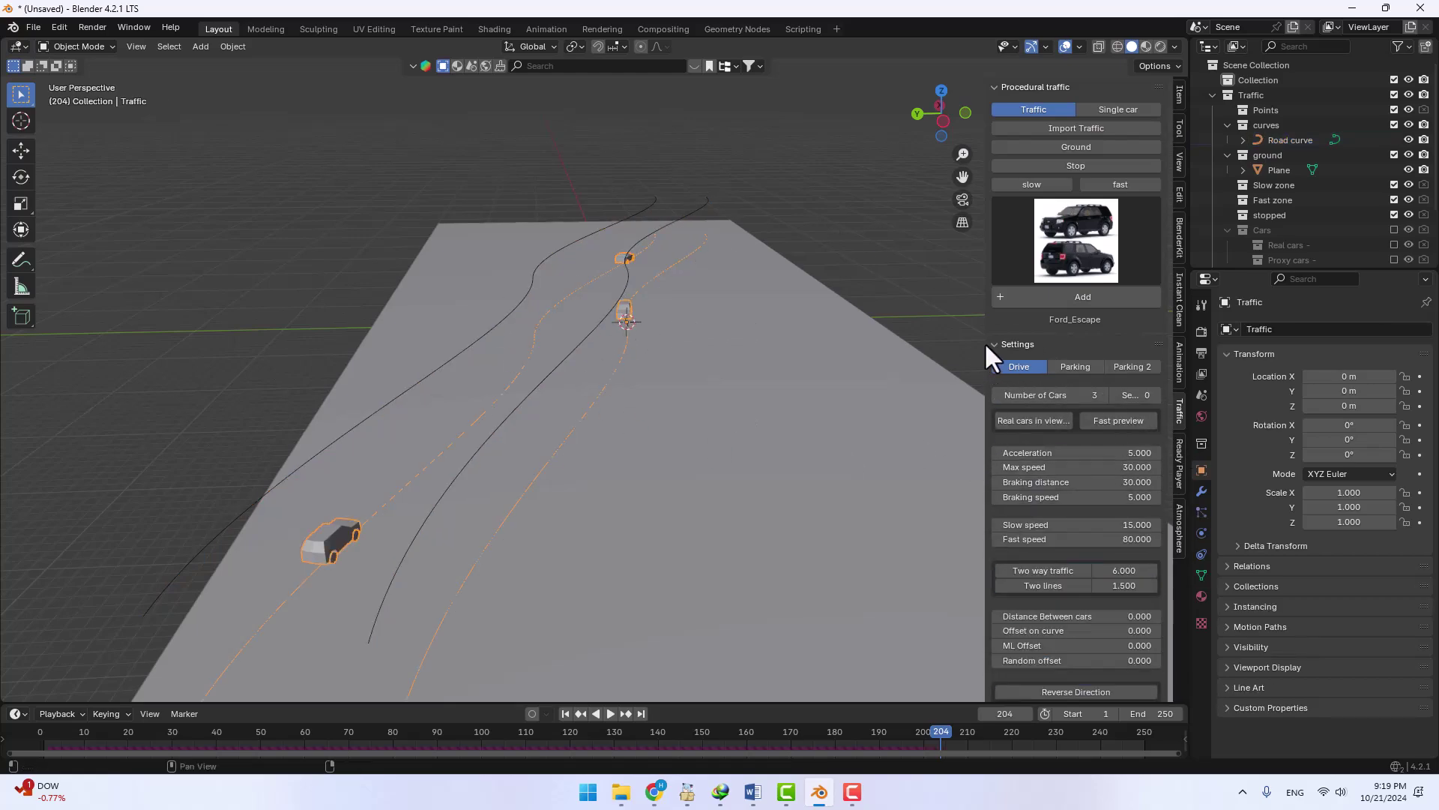
pyautogui.moveTo(983, 342); pyautogui.dragTo(900, 339)
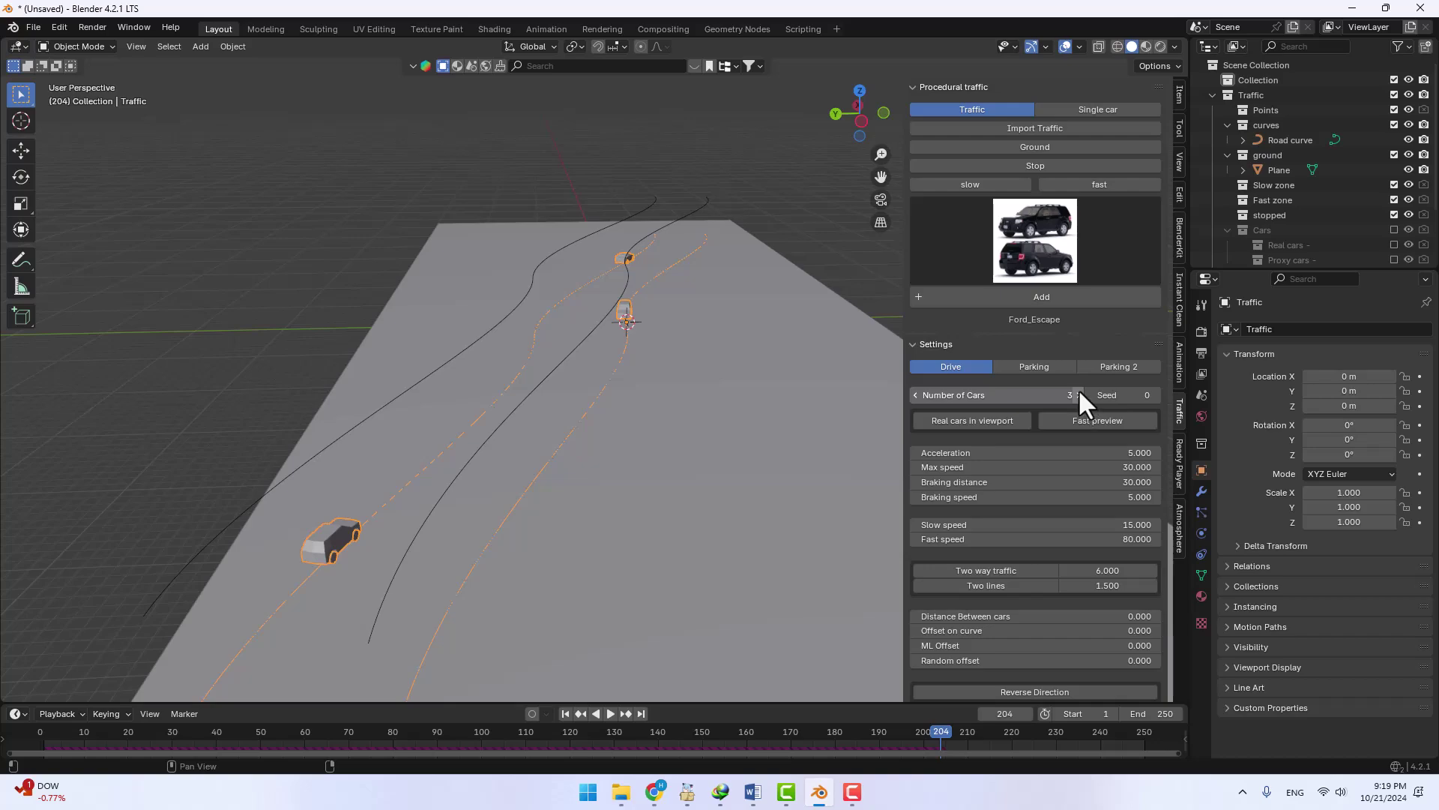
pyautogui.scroll(-2, 392, 412)
pyautogui.scroll(2, 468, 425)
pyautogui.scroll(2, 717, 381)
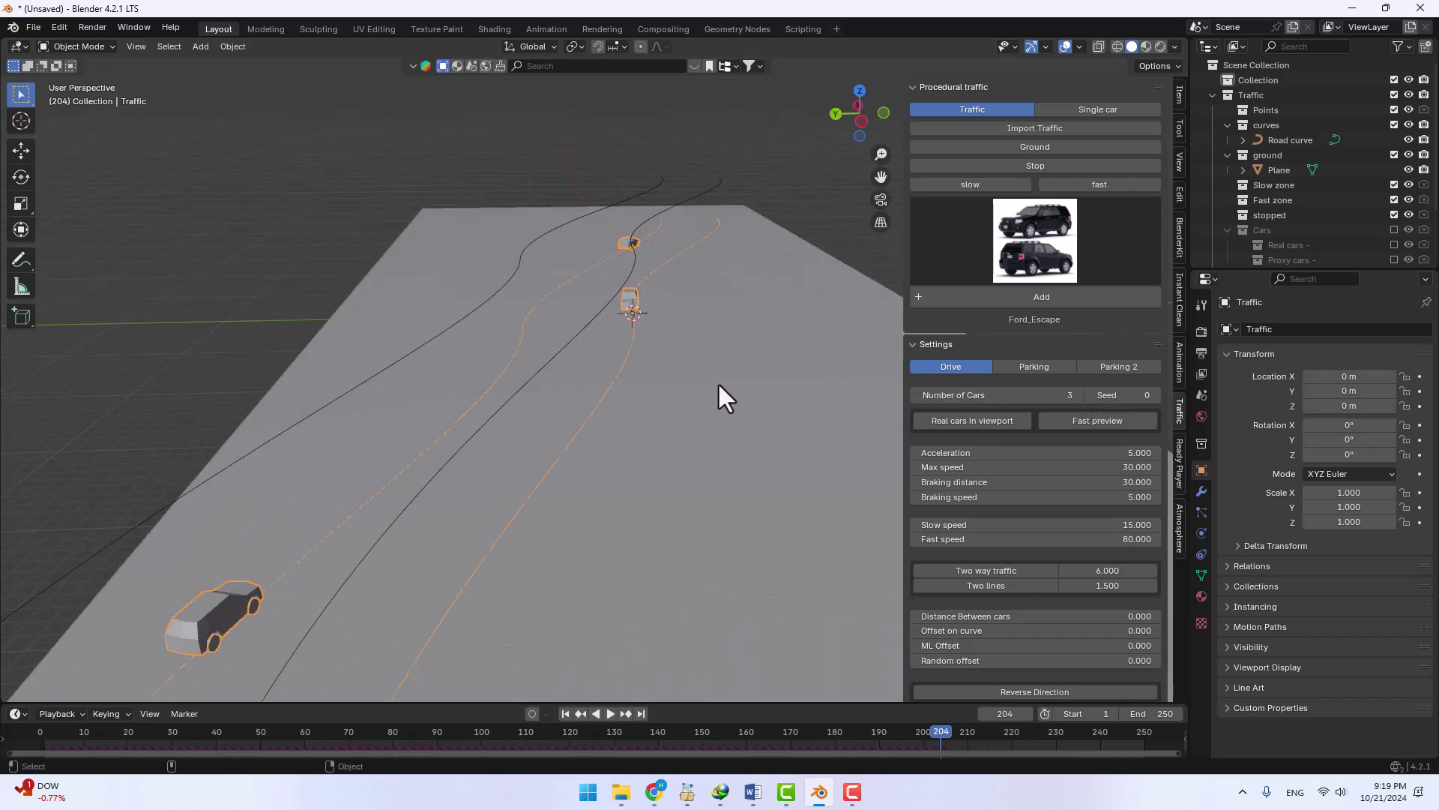
# - Set Number of Cars to 30 and return to frame 1
pyautogui.click(1063, 395)
pyautogui.write('0')
pyautogui.press('Return')
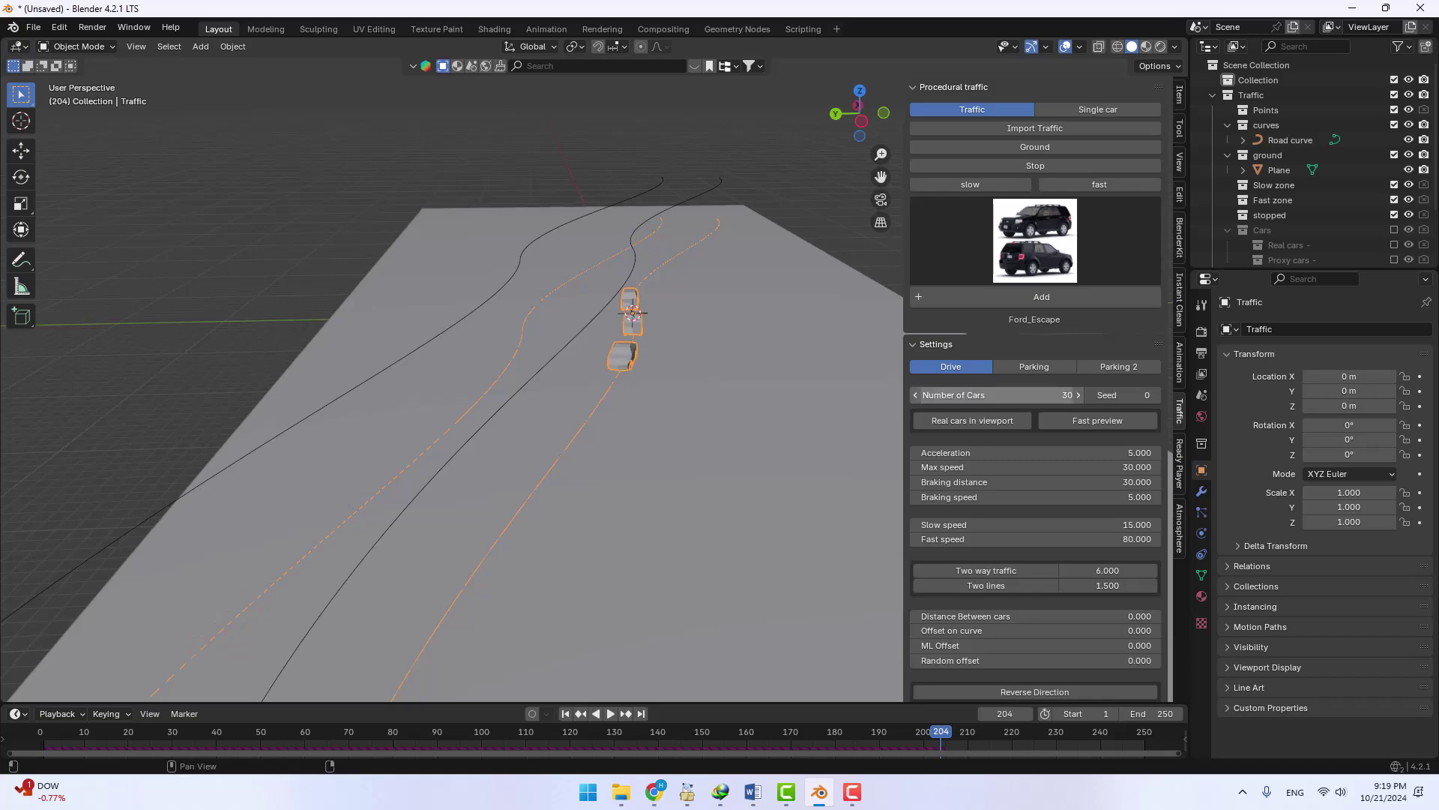
pyautogui.scroll(-4, 530, 444)
pyautogui.click(562, 712)
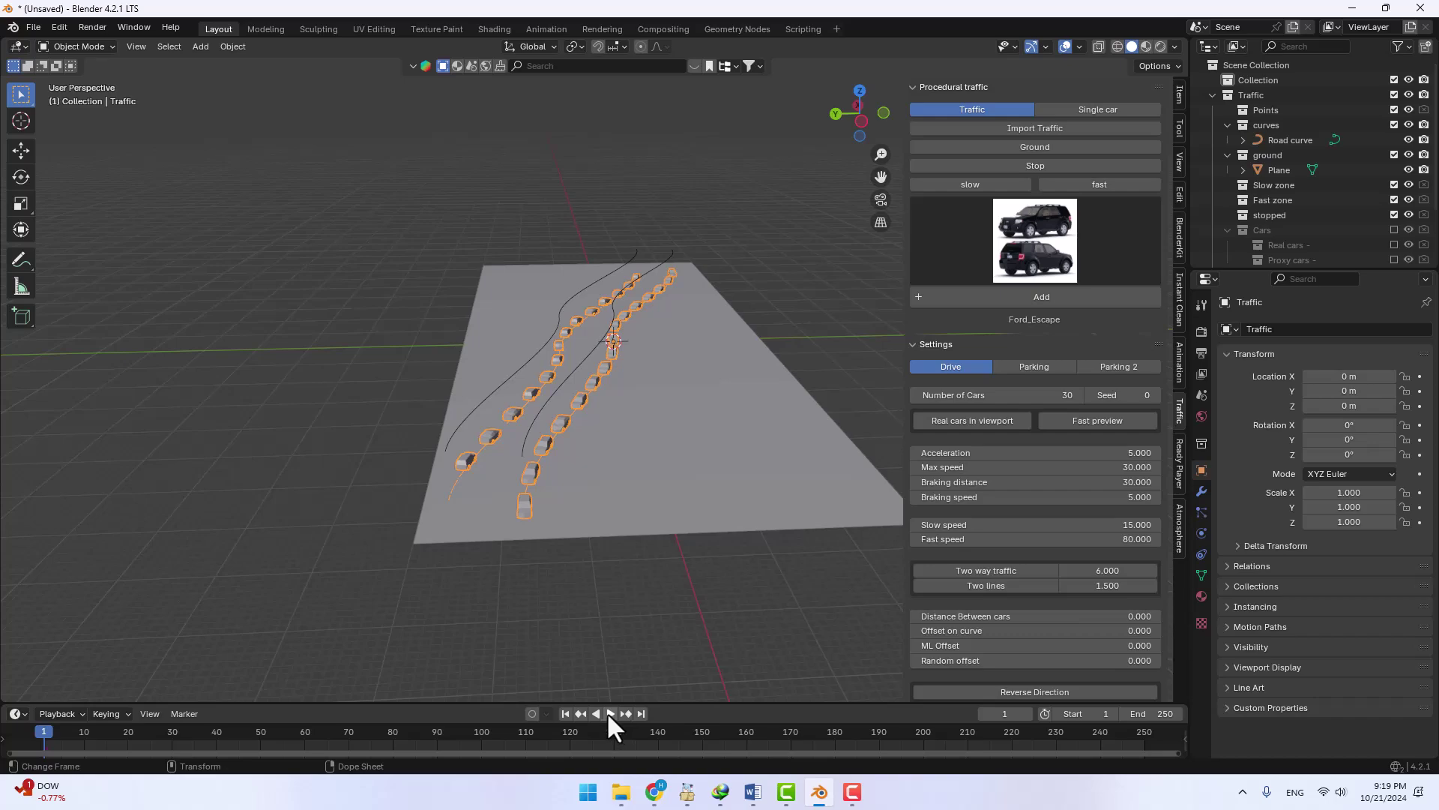
pyautogui.scroll(2, 602, 614)
pyautogui.scroll(2, 671, 524)
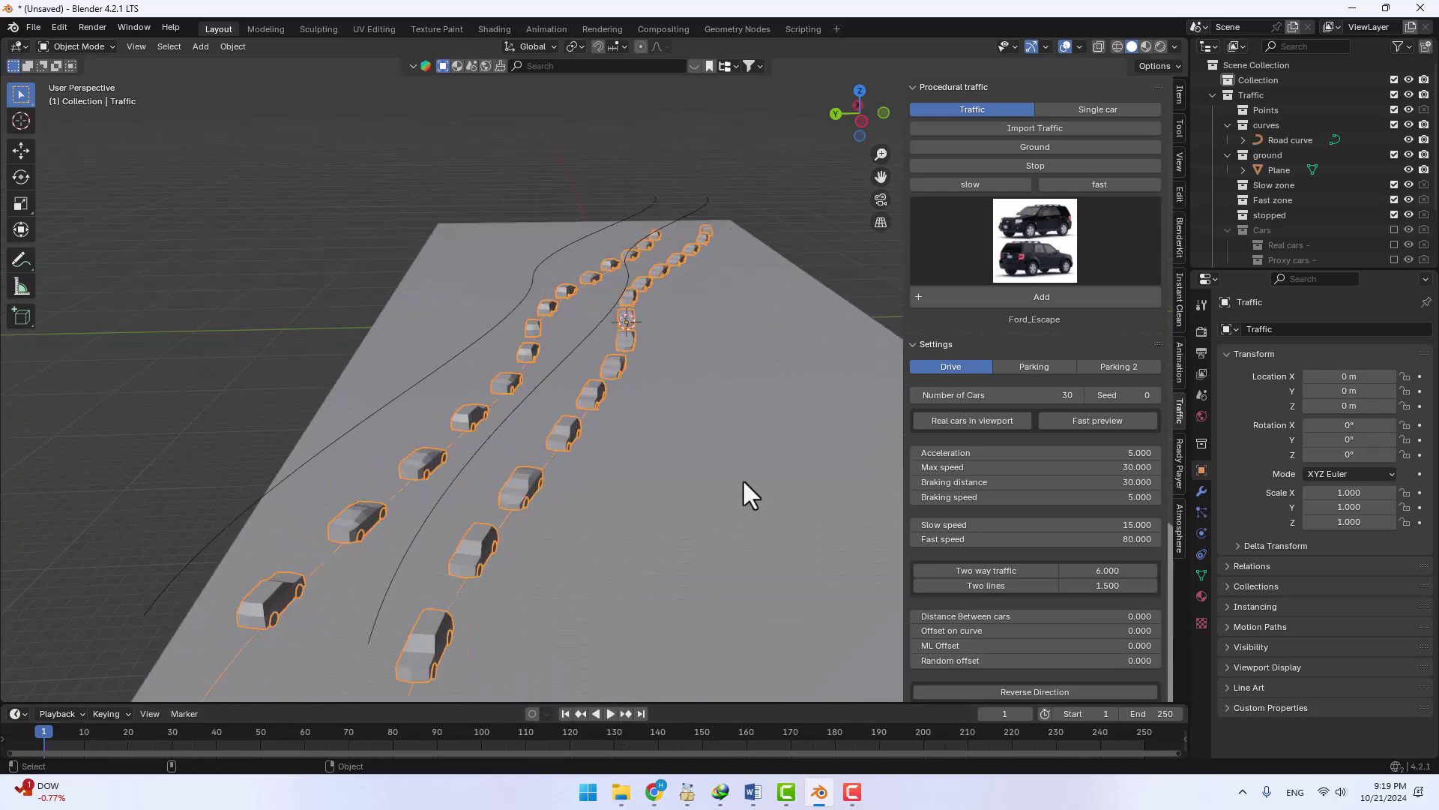
# - Lower Number of Cars to 10
pyautogui.click(1054, 395)
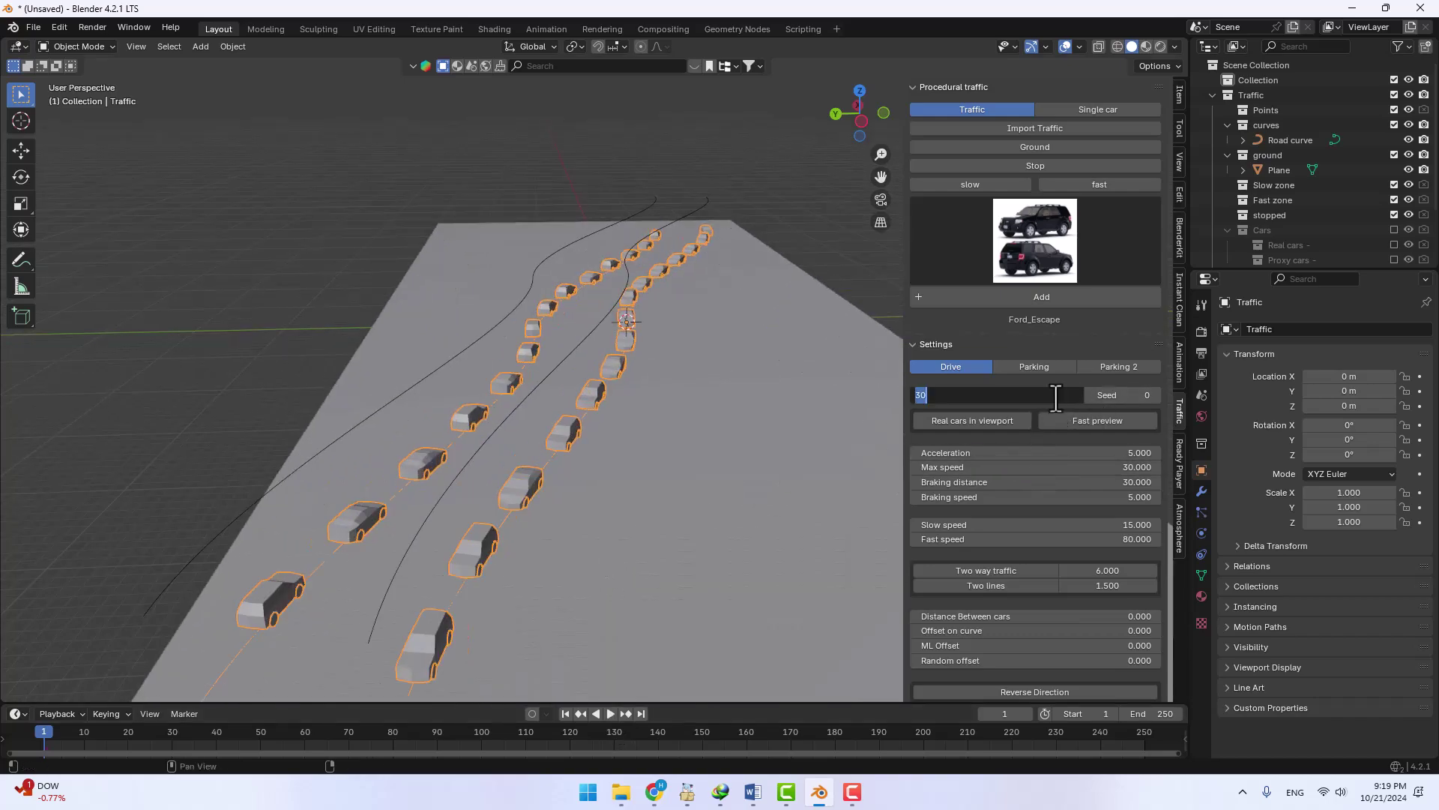
pyautogui.write('10')
pyautogui.press('Return')
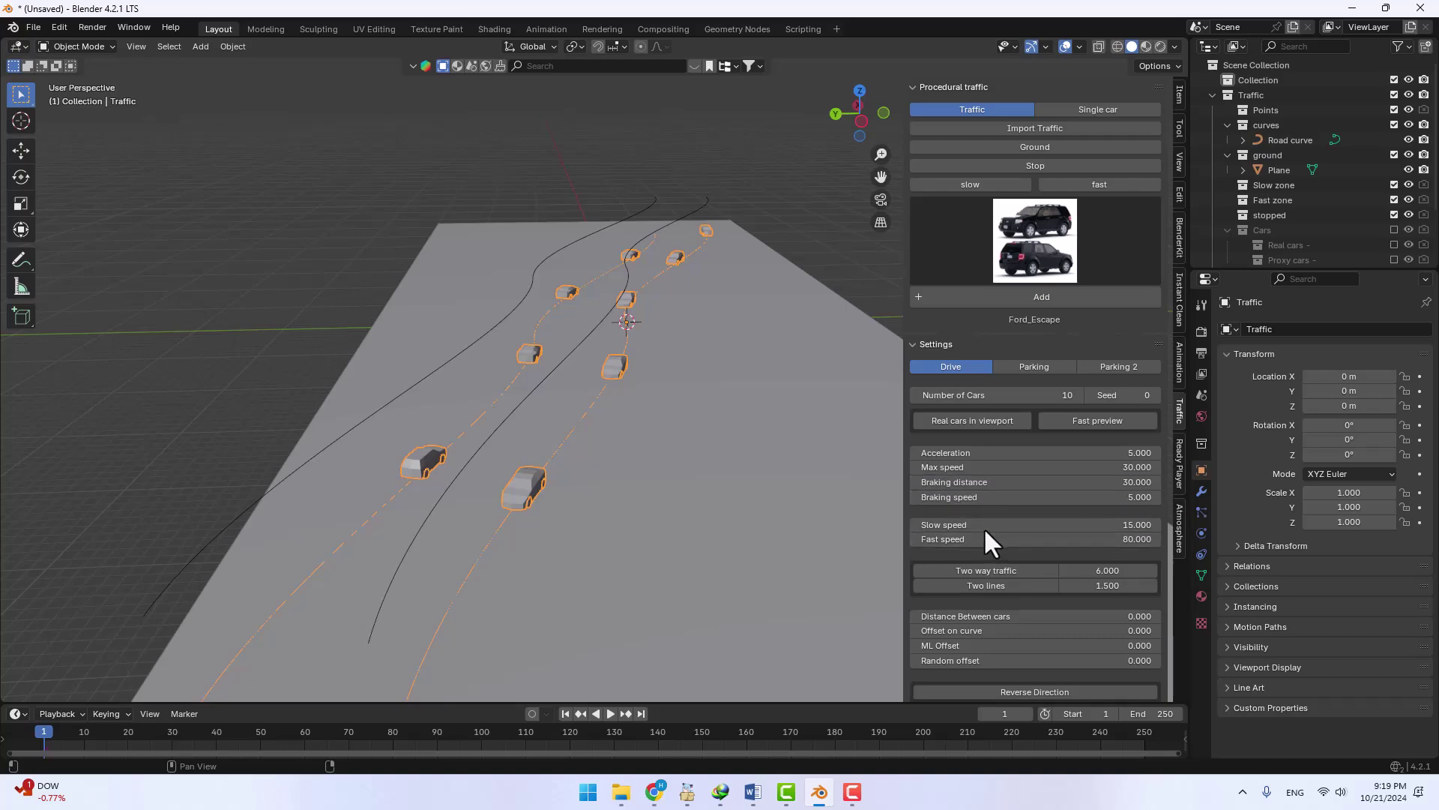
pyautogui.moveTo(986, 538)
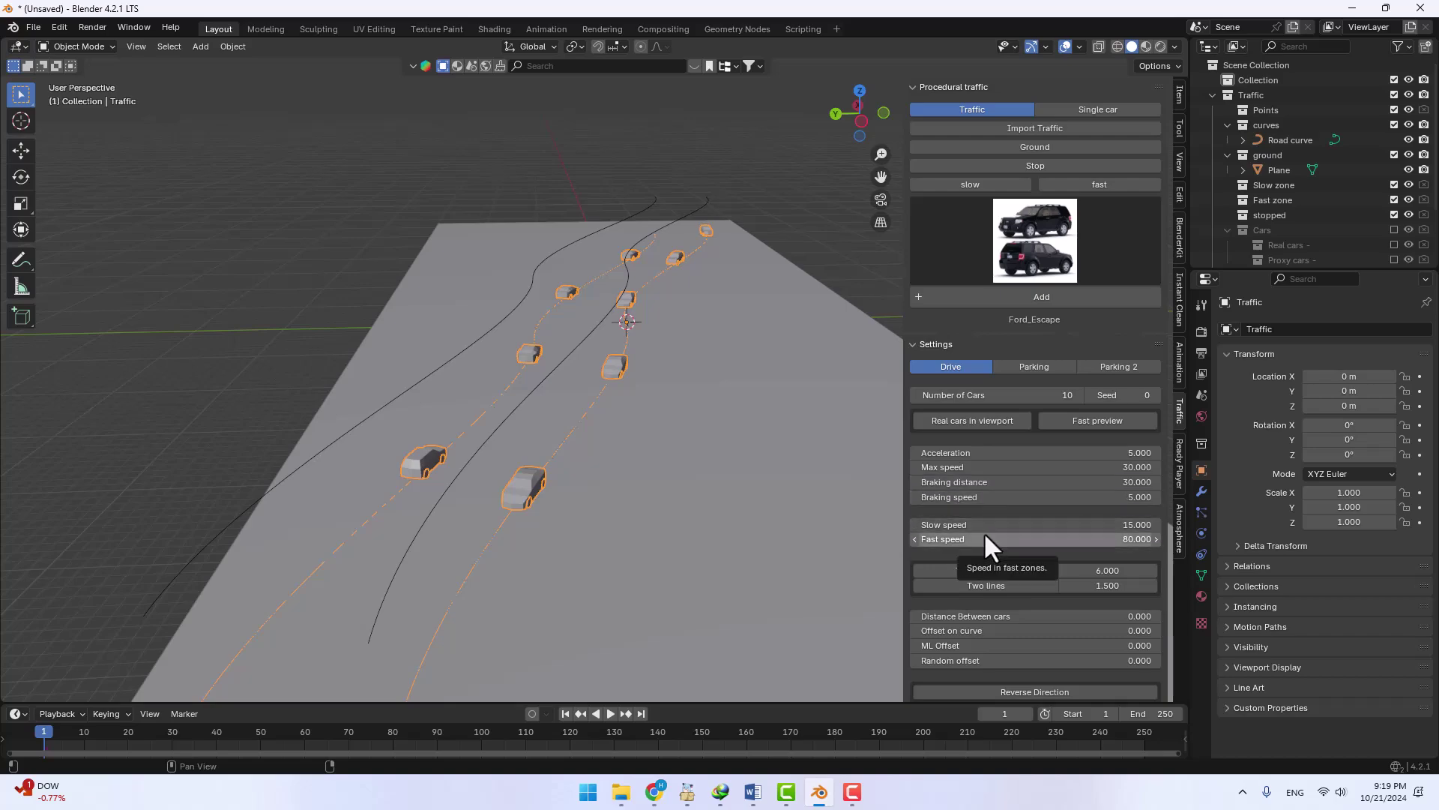
pyautogui.scroll(-1, 1023, 534)
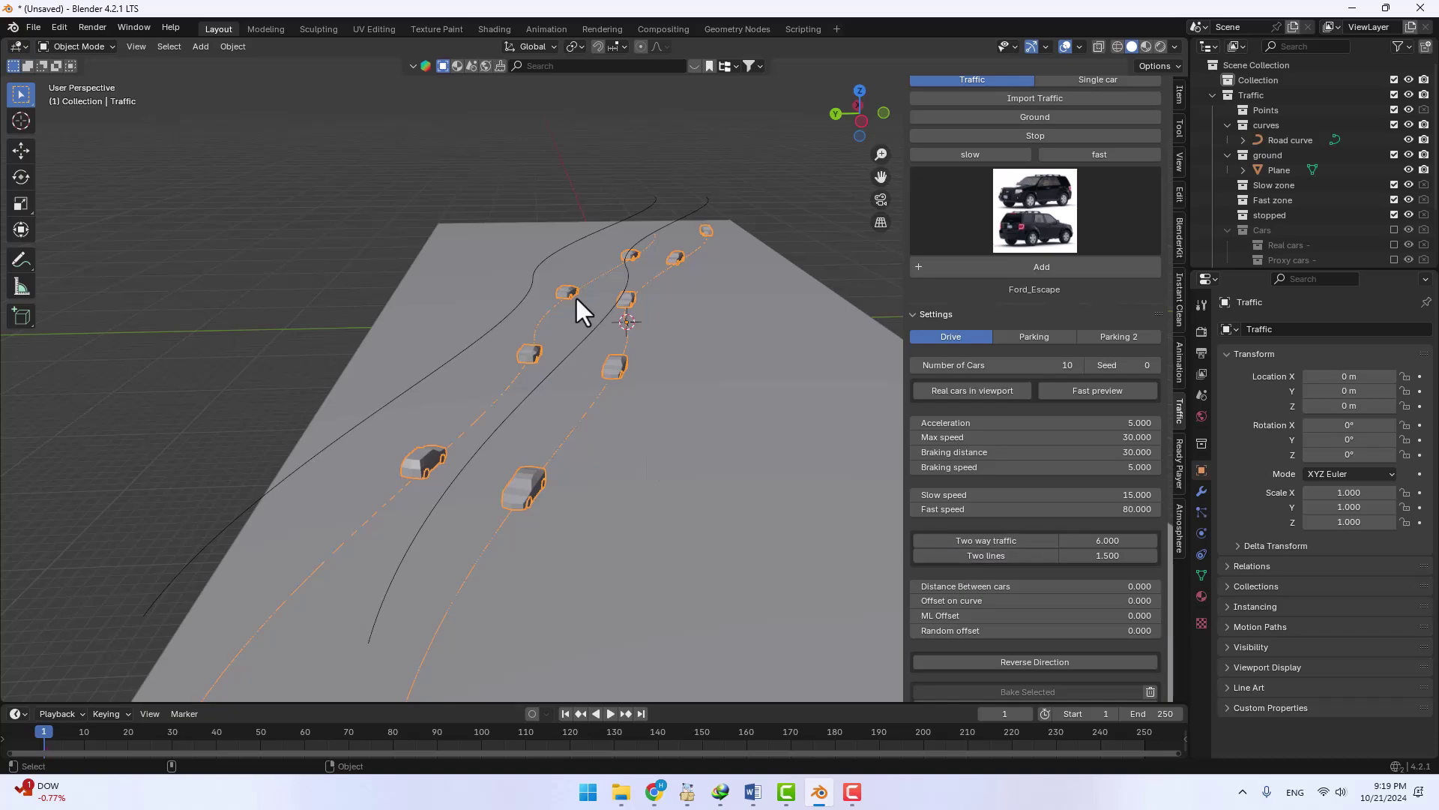
# - Preview traffic with Two lines on and lane spacing 1.810, then turn it off
pyautogui.click(1019, 556)
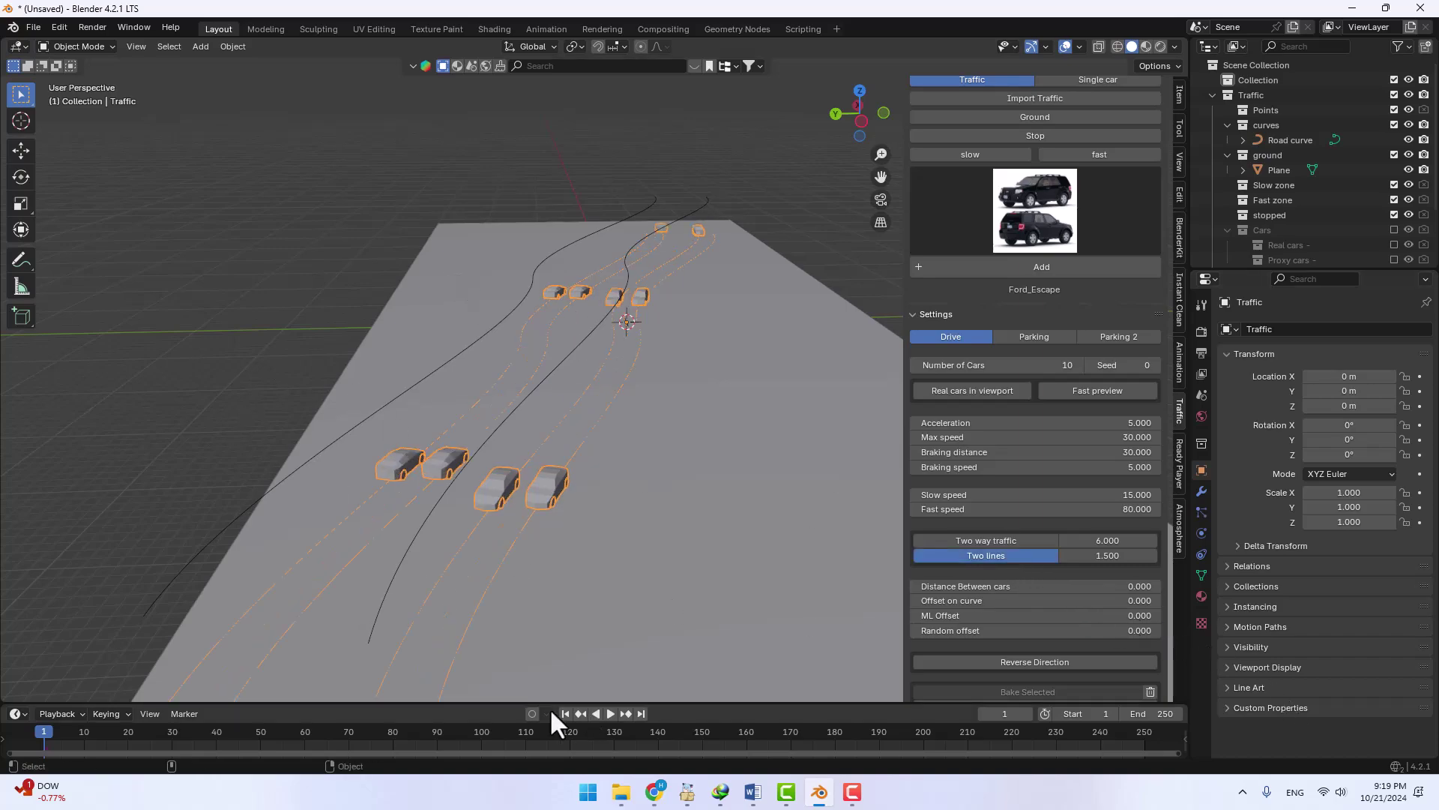
pyautogui.click(609, 712)
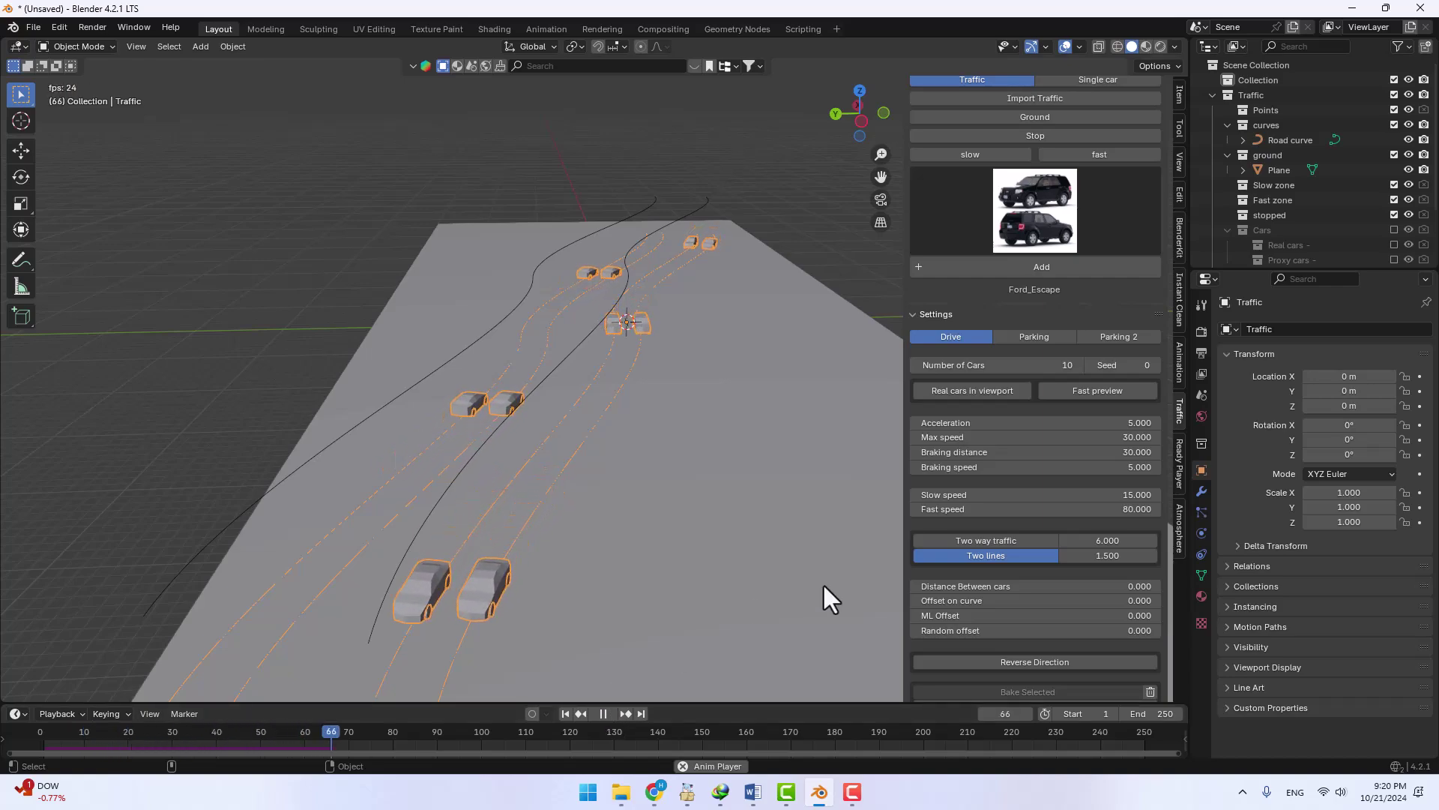
pyautogui.click(603, 713)
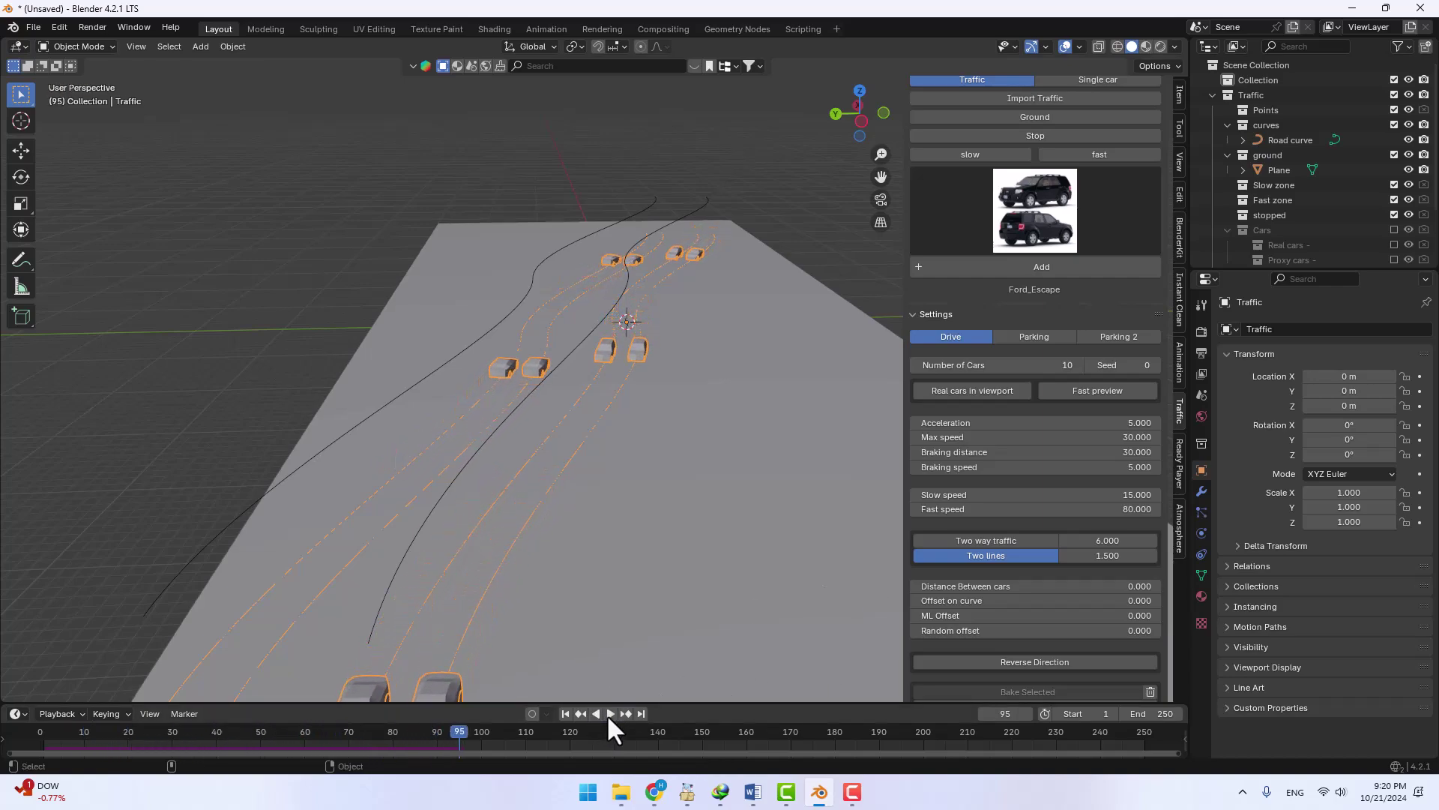
pyautogui.click(563, 713)
pyautogui.moveTo(1075, 560); pyautogui.dragTo(1102, 556)
pyautogui.click(955, 556)
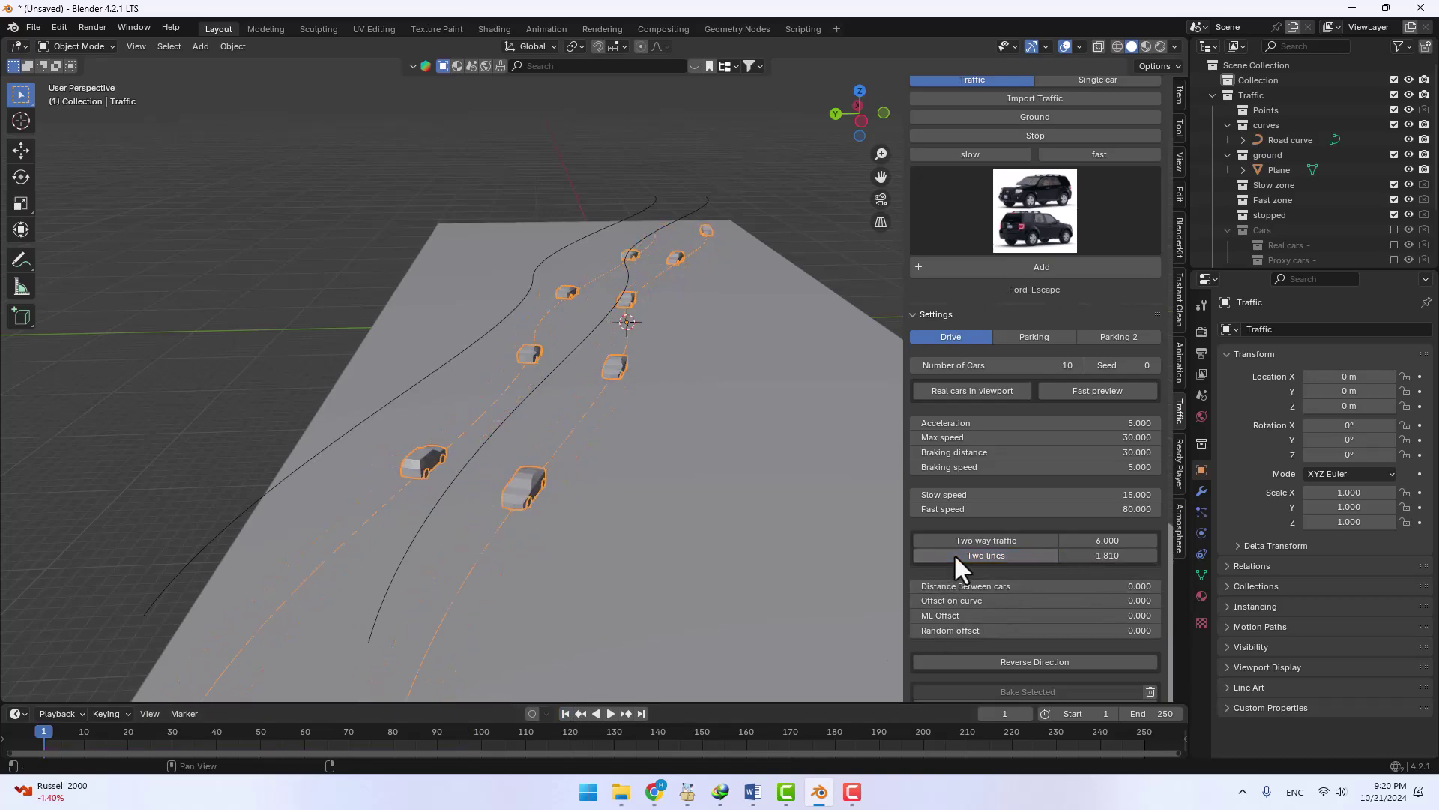
# - Preview Two way traffic with spacing 5.930, then switch both traffic options off
pyautogui.click(978, 540)
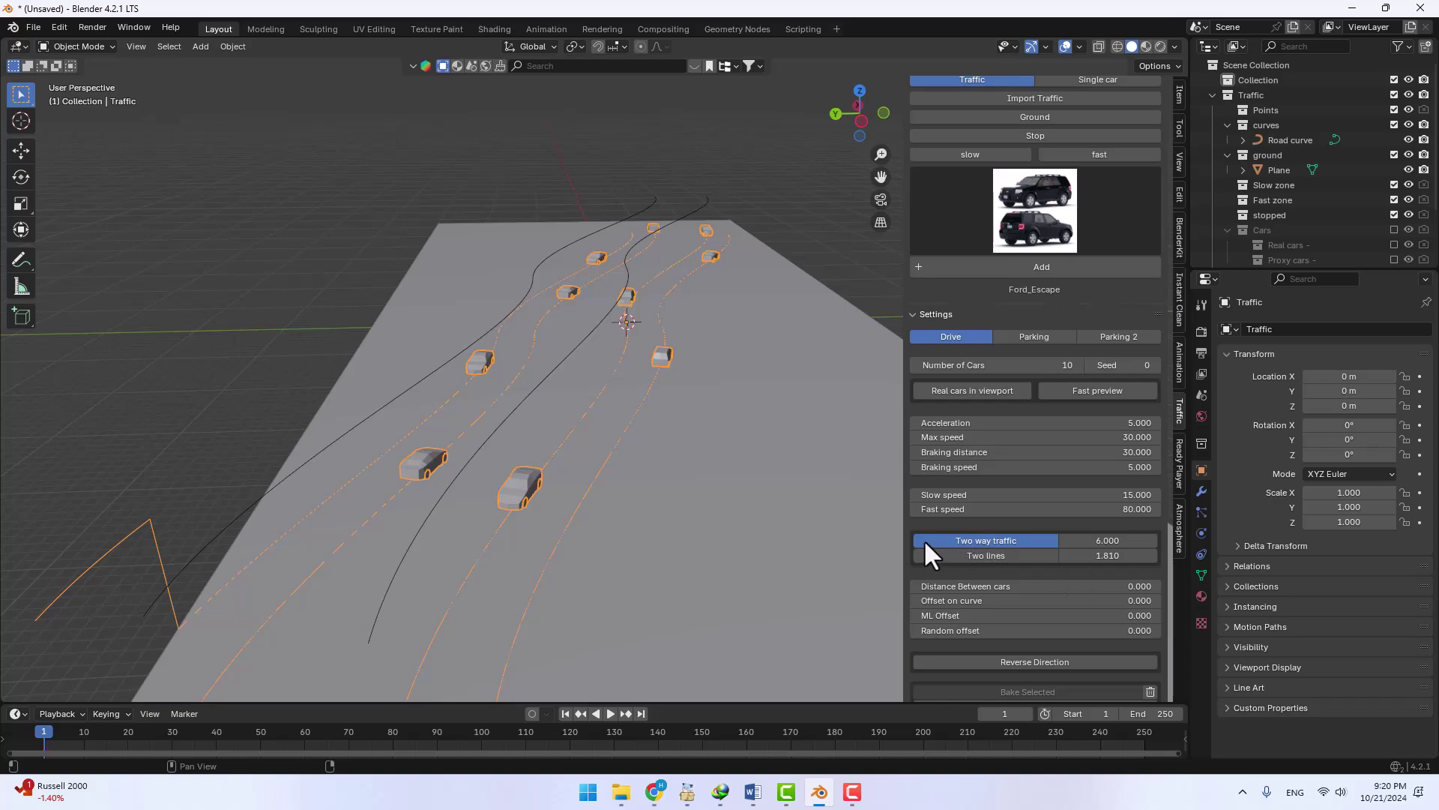
pyautogui.click(611, 713)
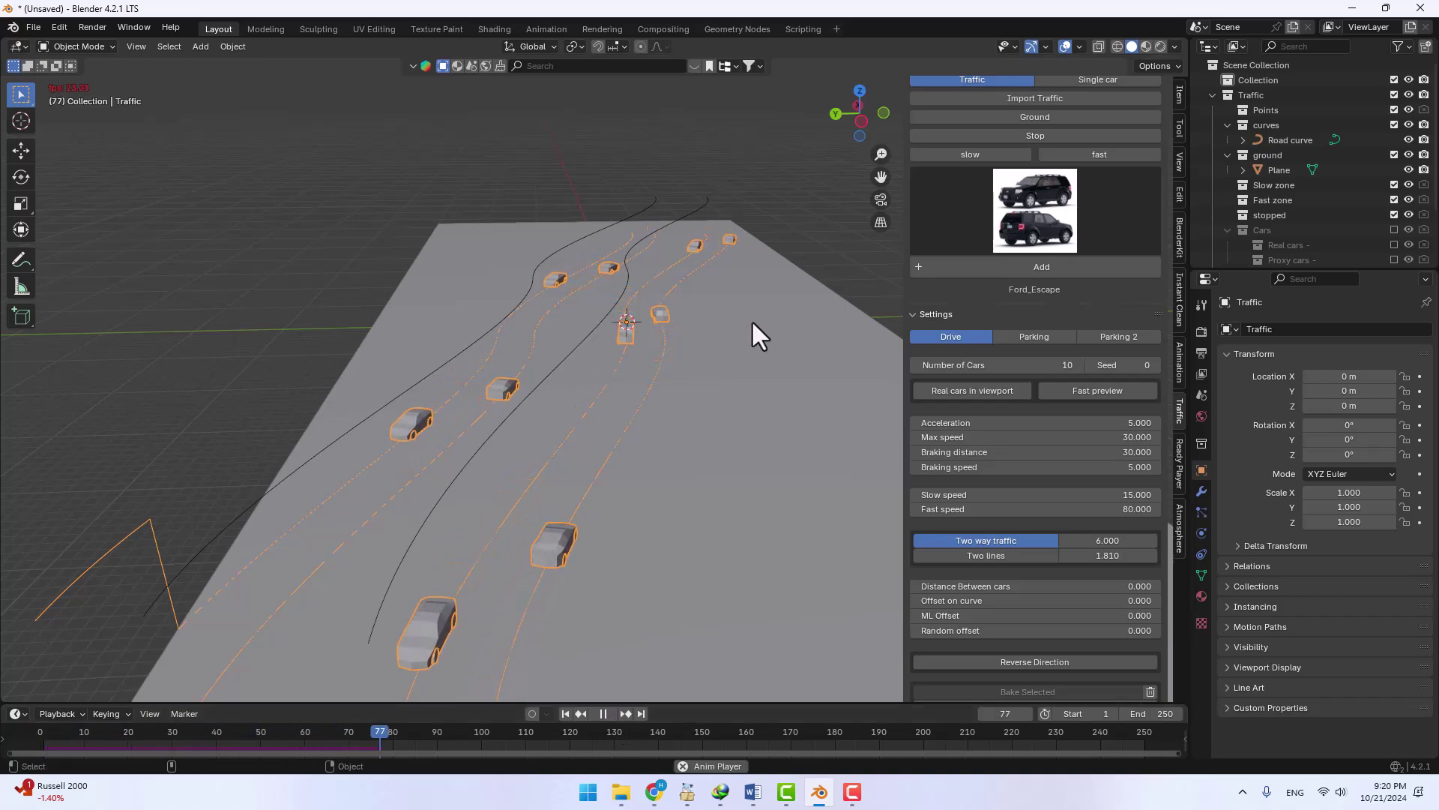
pyautogui.moveTo(1094, 541)
pyautogui.mouseDown()
pyautogui.moveTo(1049, 541)
pyautogui.moveTo(1092, 542)
pyautogui.mouseUp()
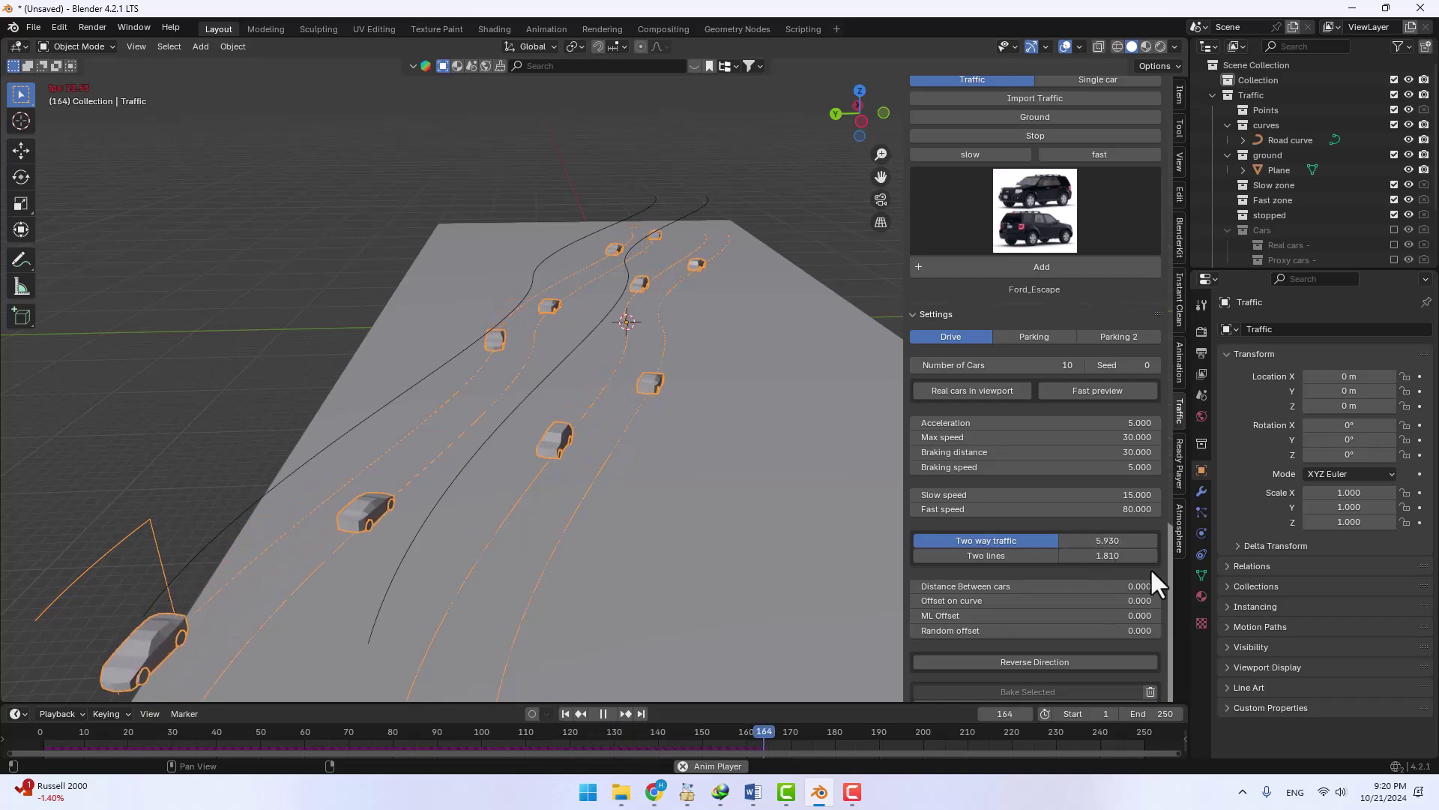
pyautogui.click(604, 713)
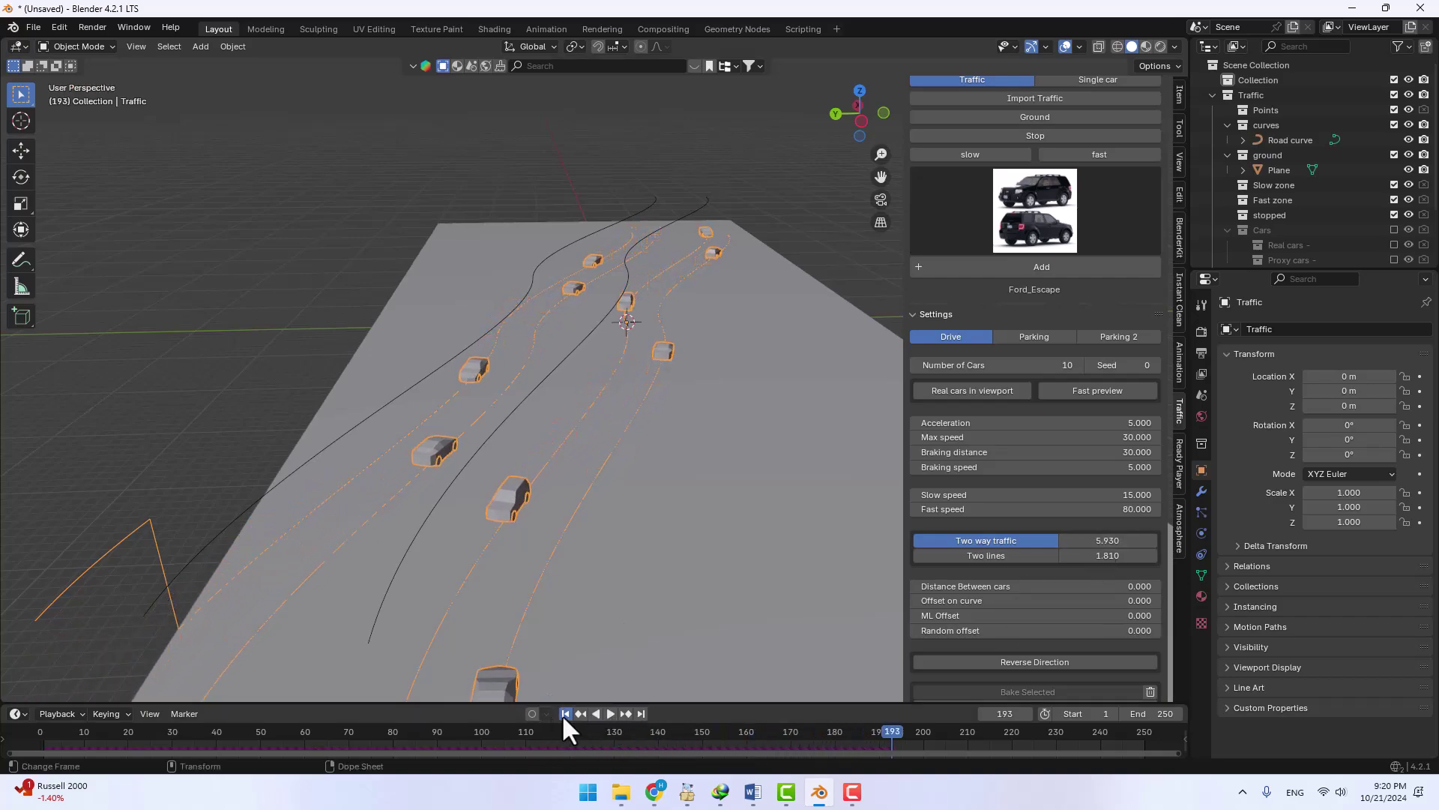
pyautogui.click(565, 713)
pyautogui.click(983, 557)
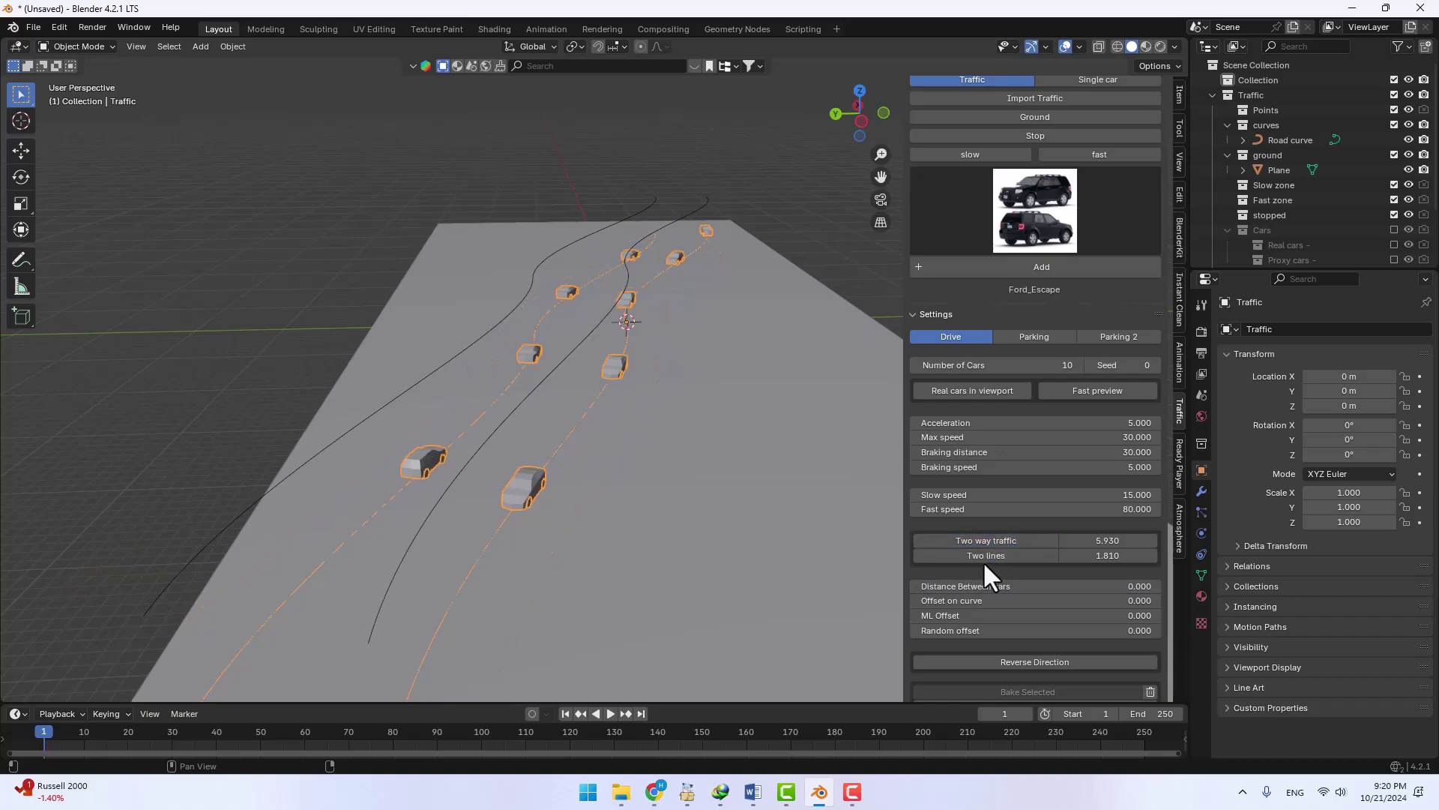
pyautogui.click(983, 556)
pyautogui.scroll(-2, 954, 592)
pyautogui.scroll(-2, 966, 599)
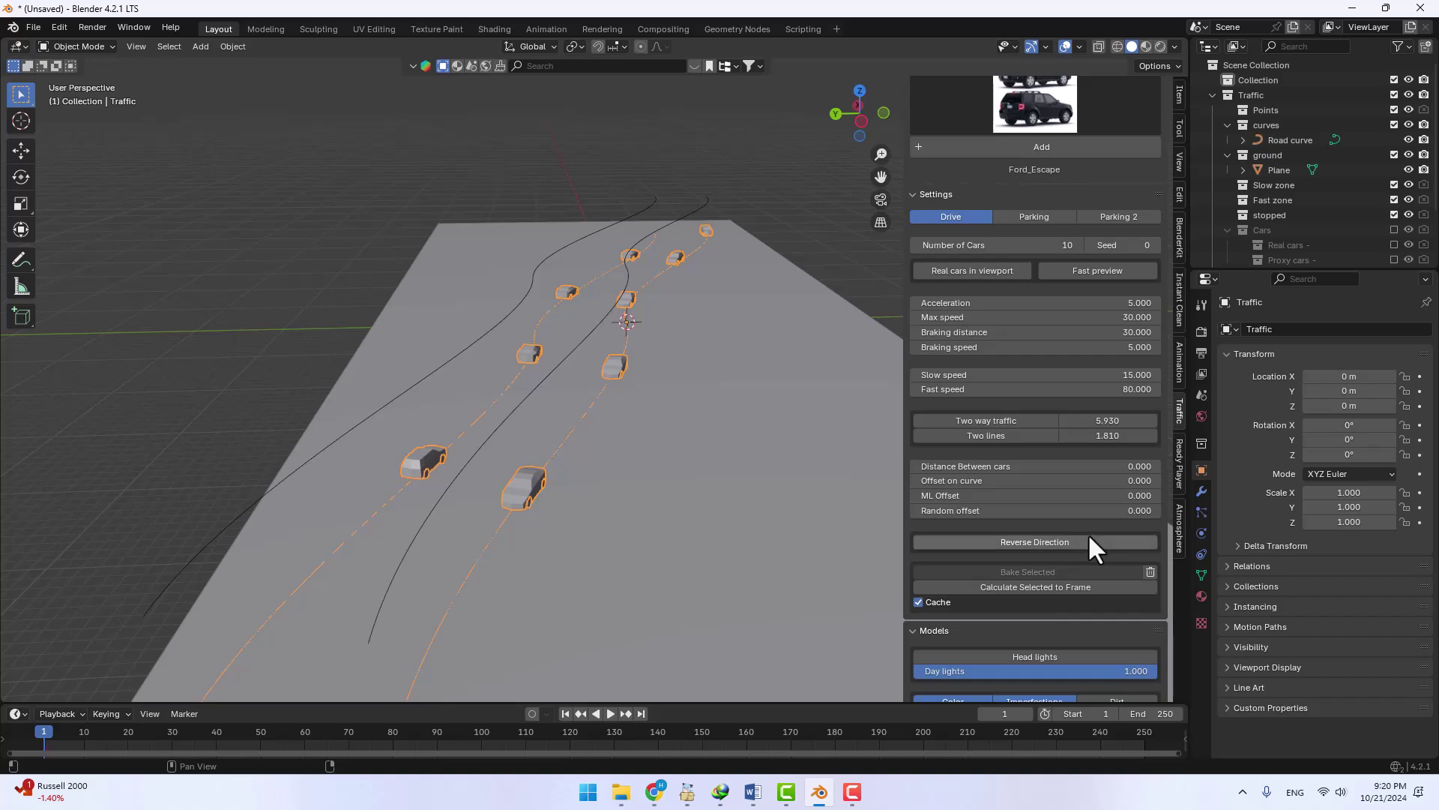
# - Reverse the cars' driving direction along the road curves
pyautogui.click(1033, 543)
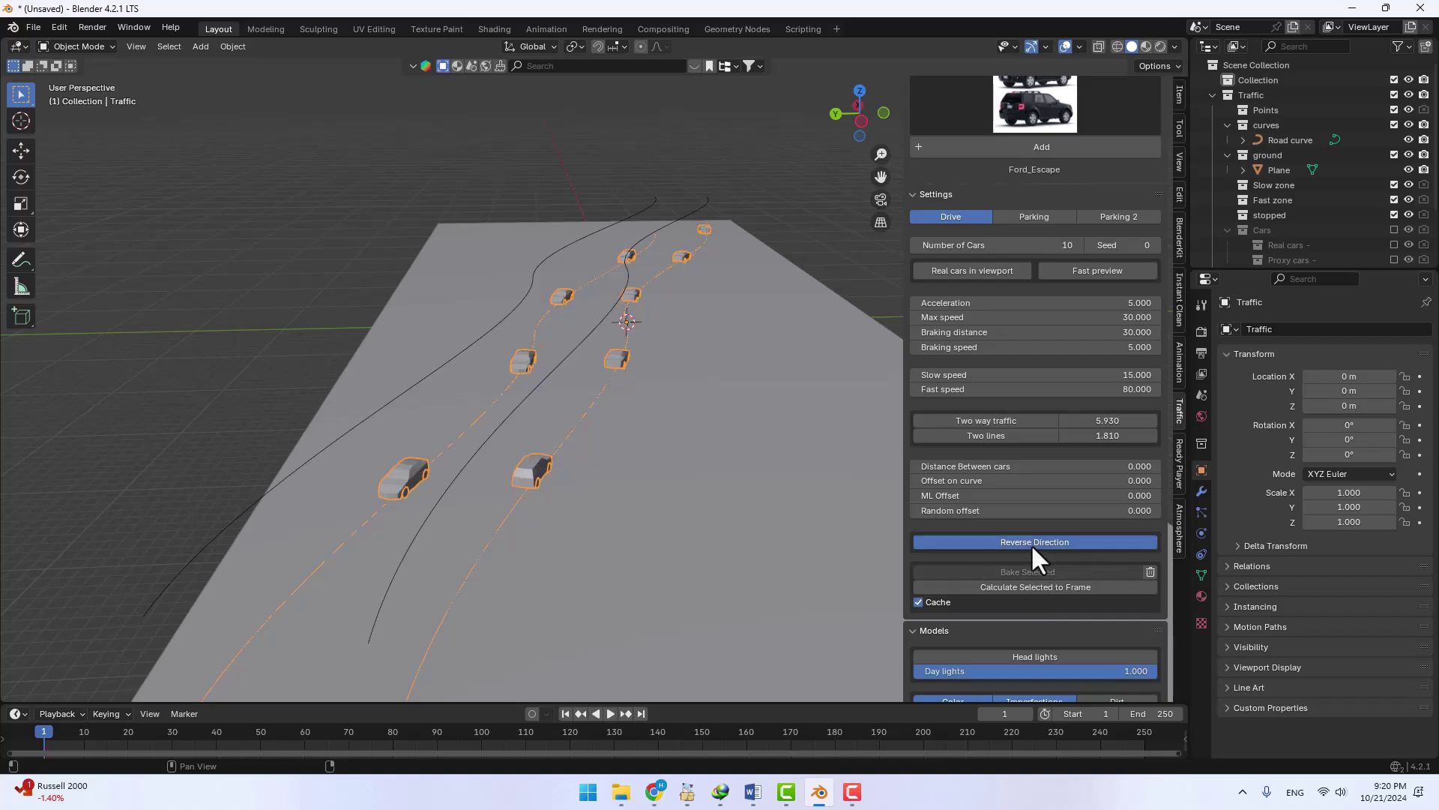
pyautogui.click(1080, 589)
pyautogui.scroll(-2, 1042, 735)
pyautogui.scroll(-1, 1055, 640)
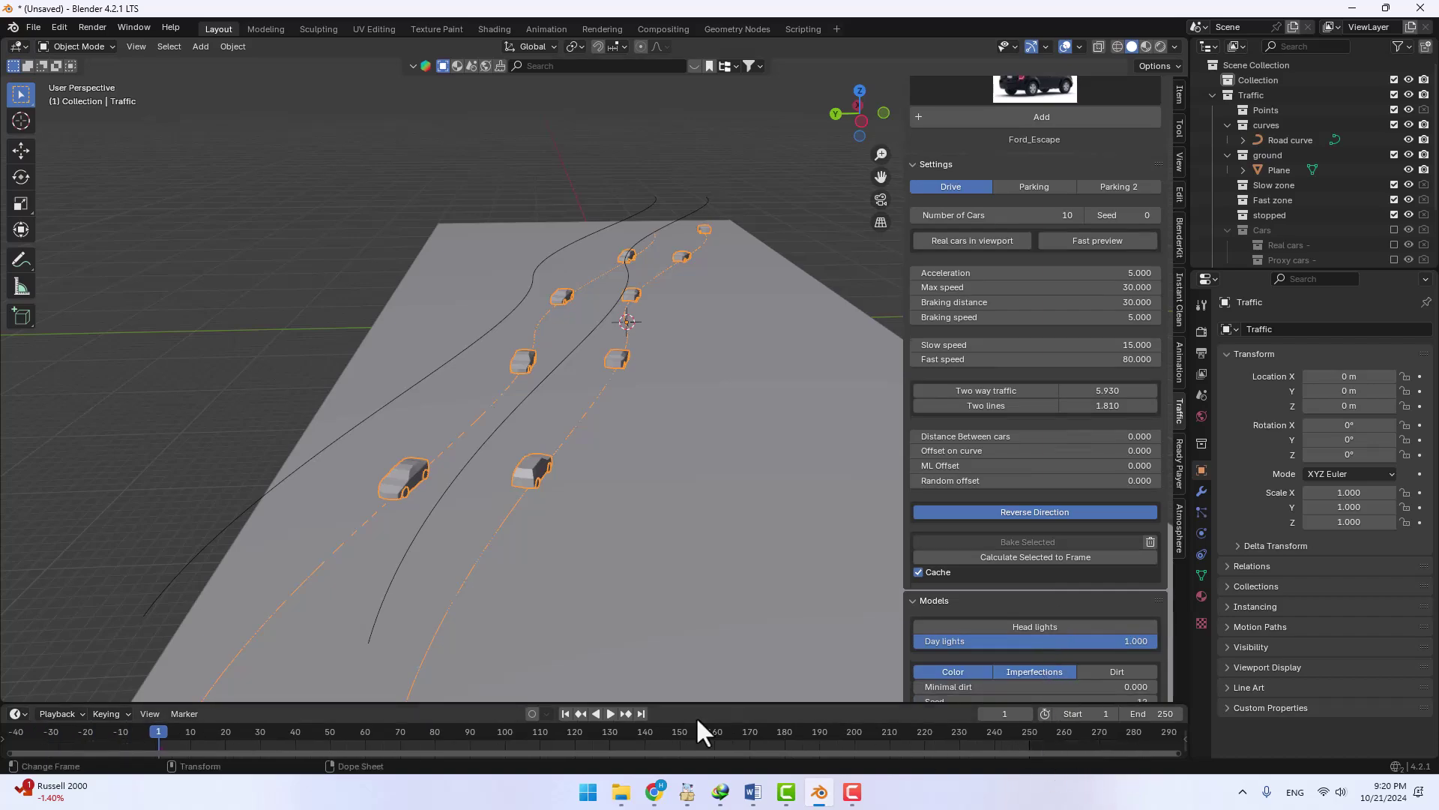
# - Scrub and replay the timeline from frame 1 to watch the reversed traffic
pyautogui.moveTo(176, 749); pyautogui.dragTo(988, 746)
pyautogui.press('space')
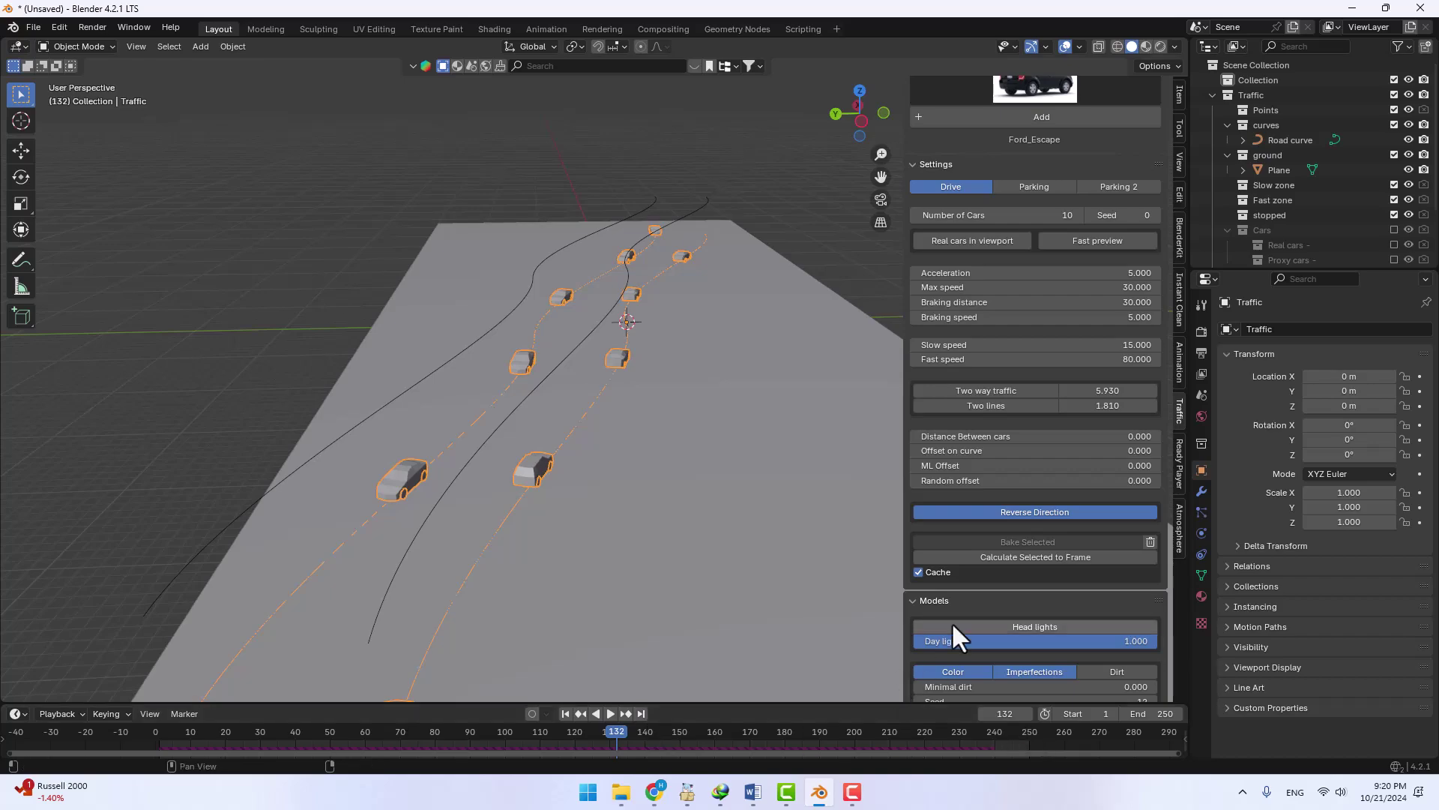
pyautogui.scroll(-3, 951, 623)
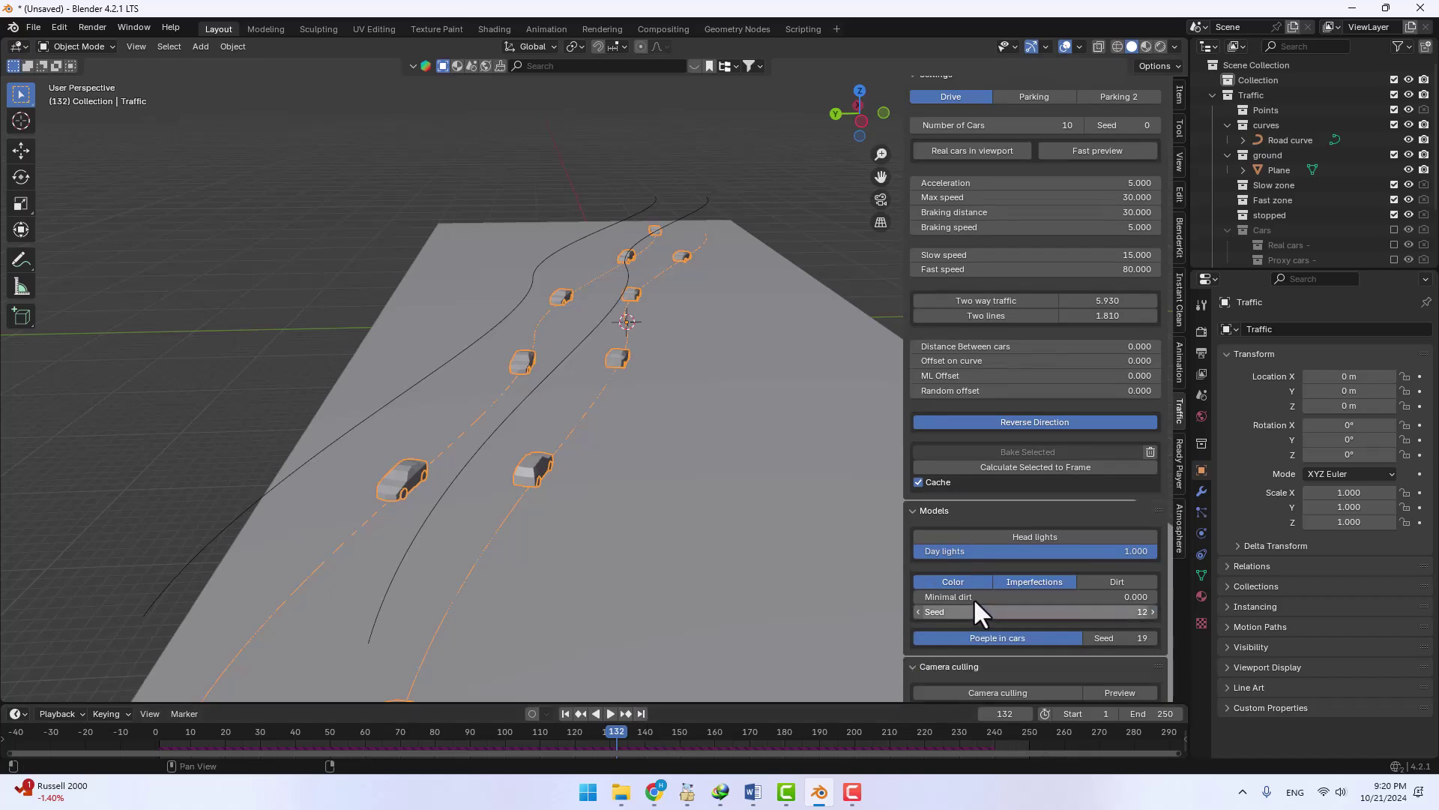
pyautogui.click(565, 713)
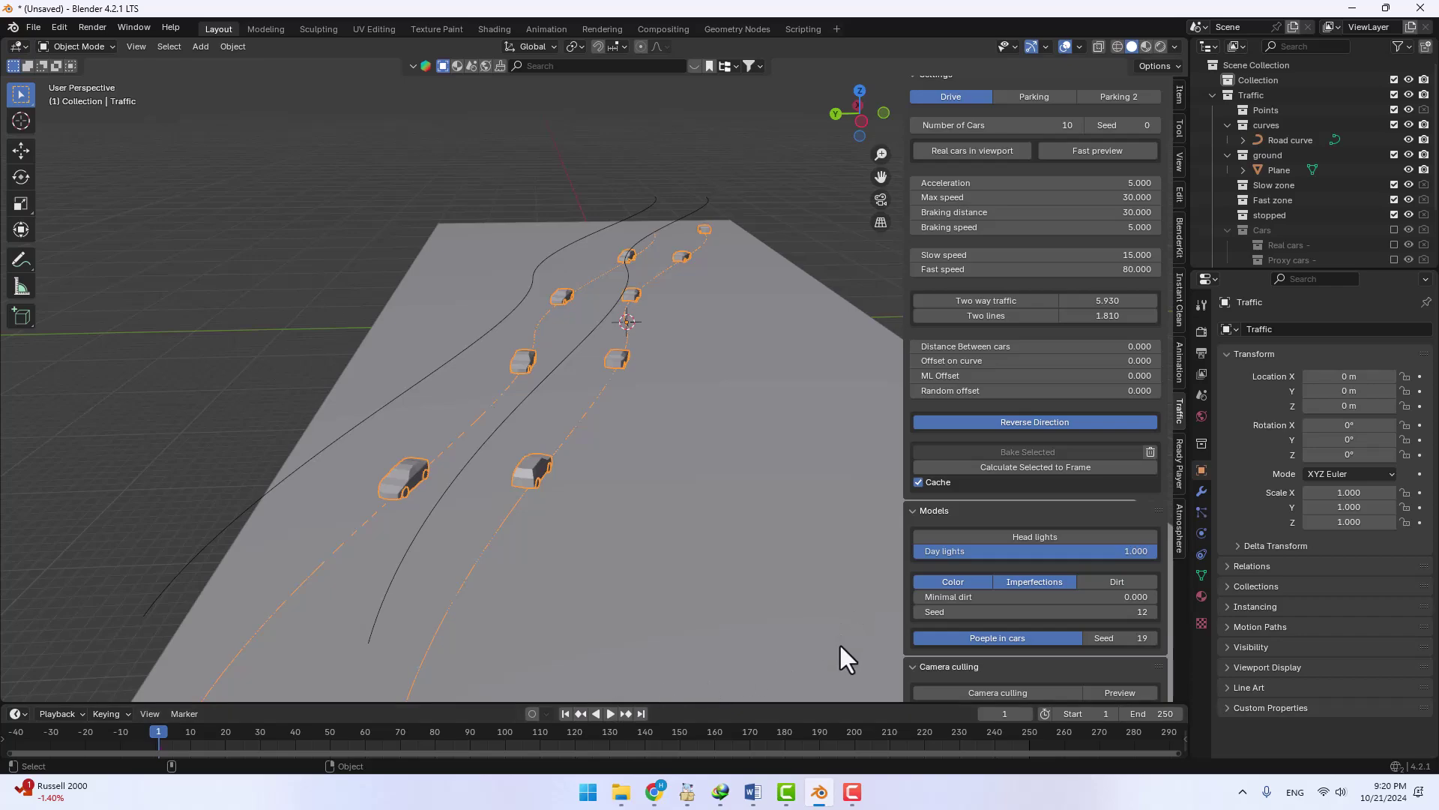
pyautogui.press('space')
pyautogui.click(910, 738)
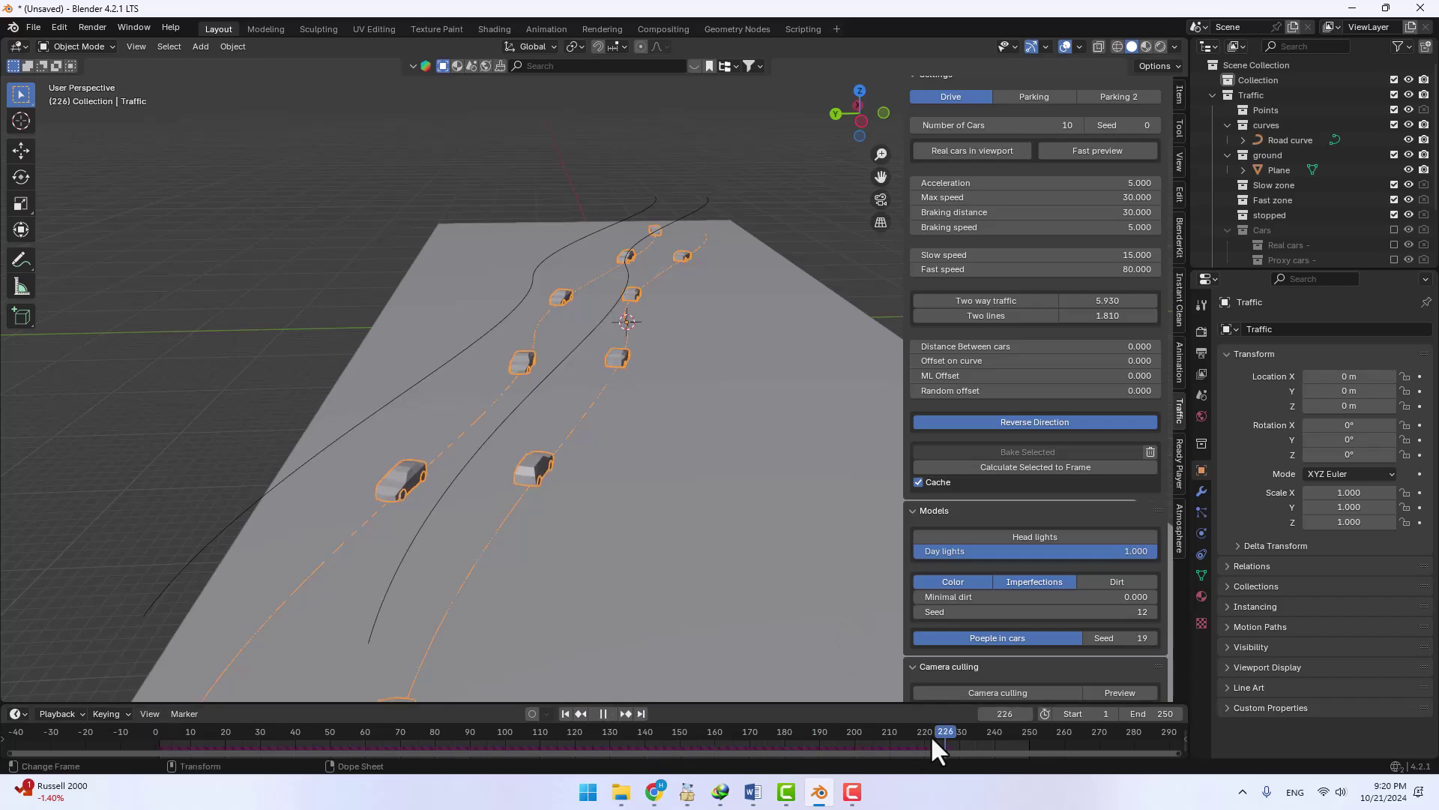
pyautogui.click(564, 712)
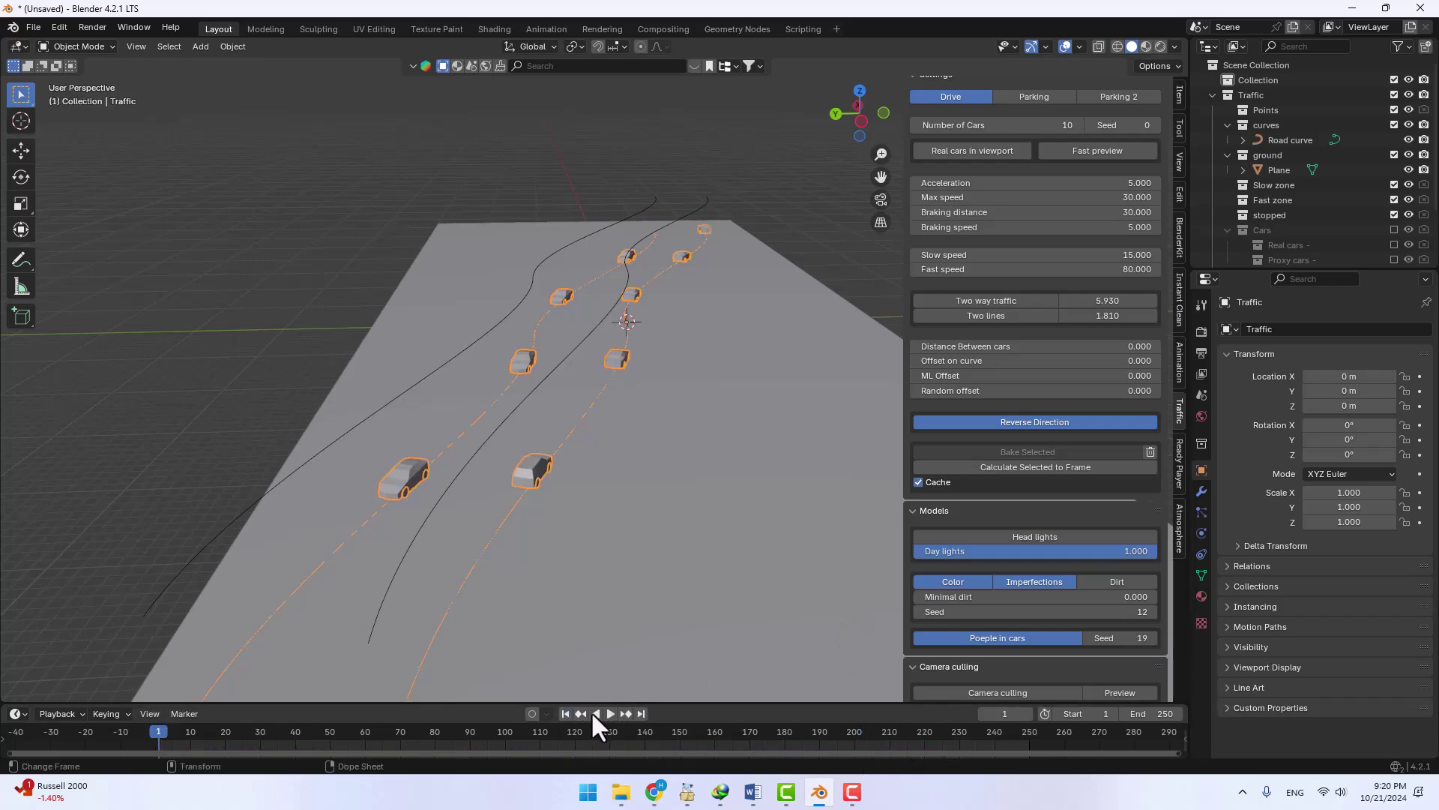
pyautogui.click(607, 713)
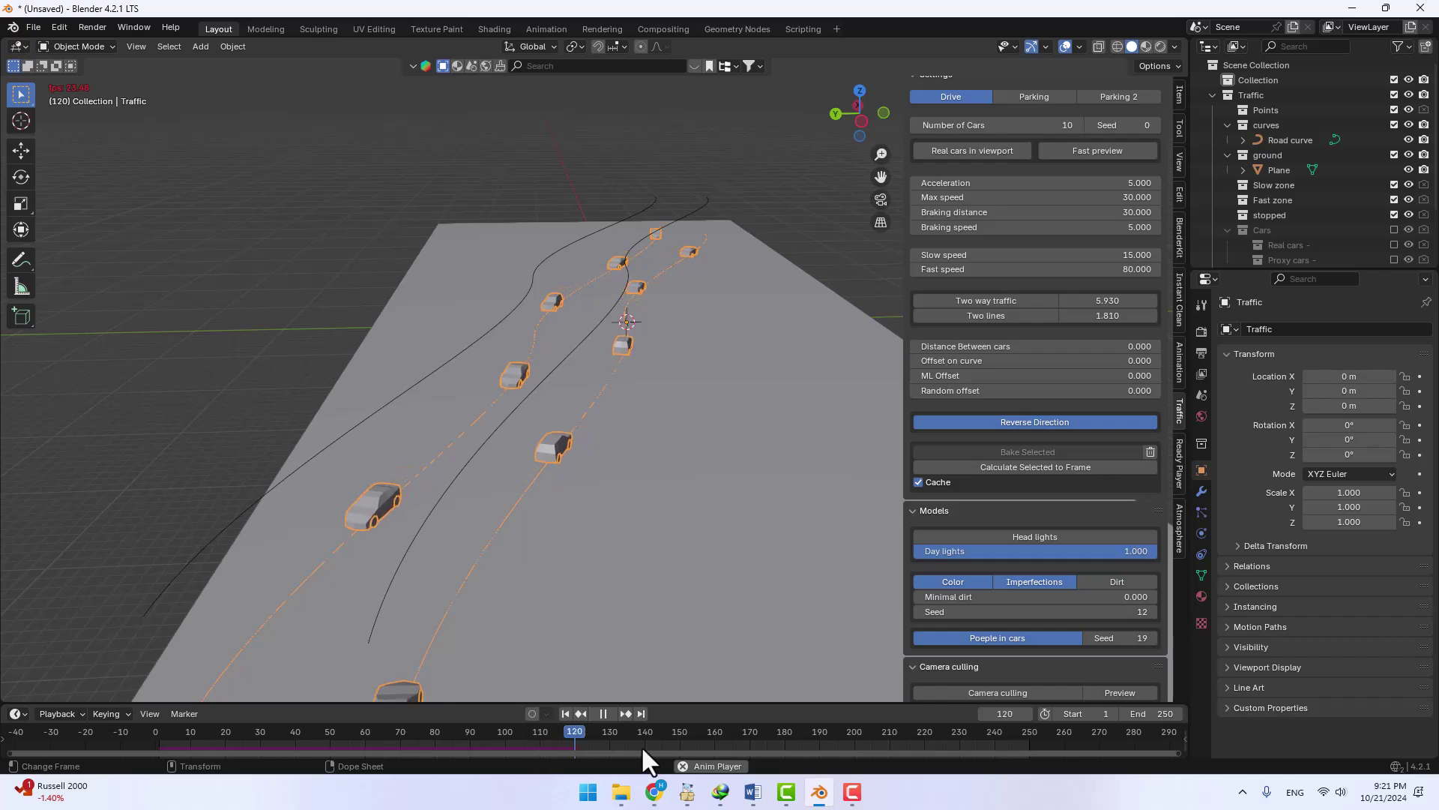
# - Stop playback at frame 182 and preview the scene in Rendered shading
pyautogui.click(603, 713)
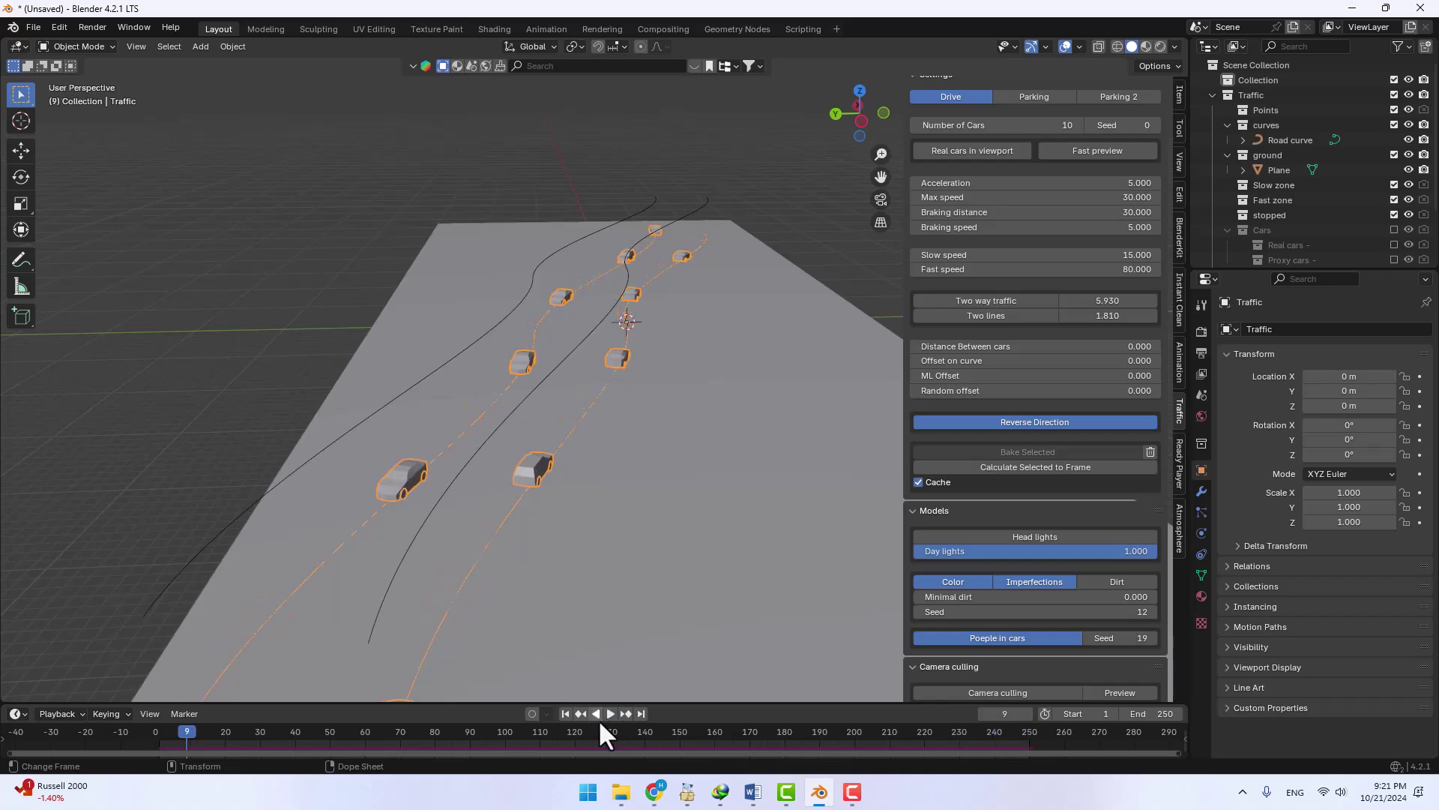
pyautogui.hotkey('ctrl', 'shift', 'space')
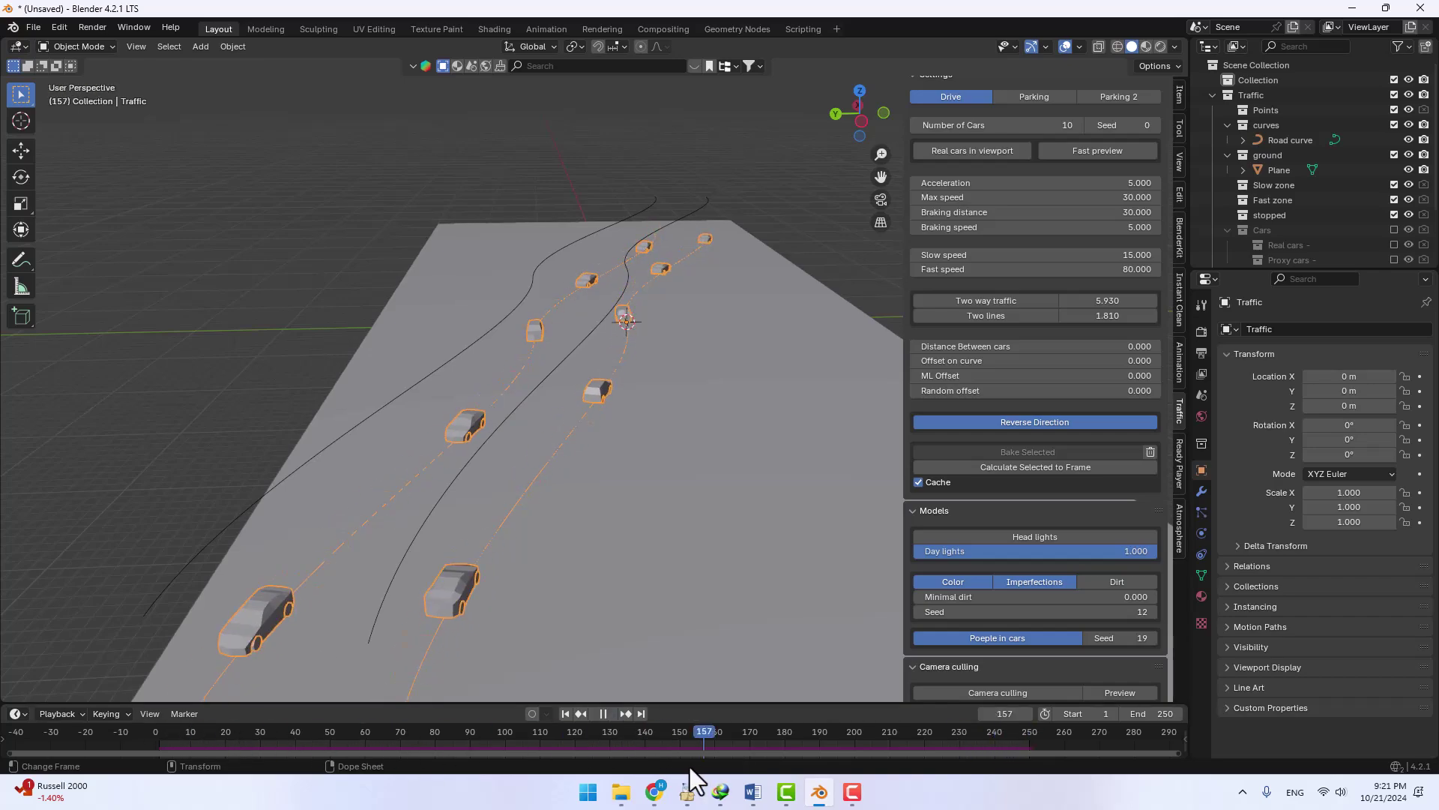
pyautogui.press('space')
pyautogui.scroll(-2, 1025, 566)
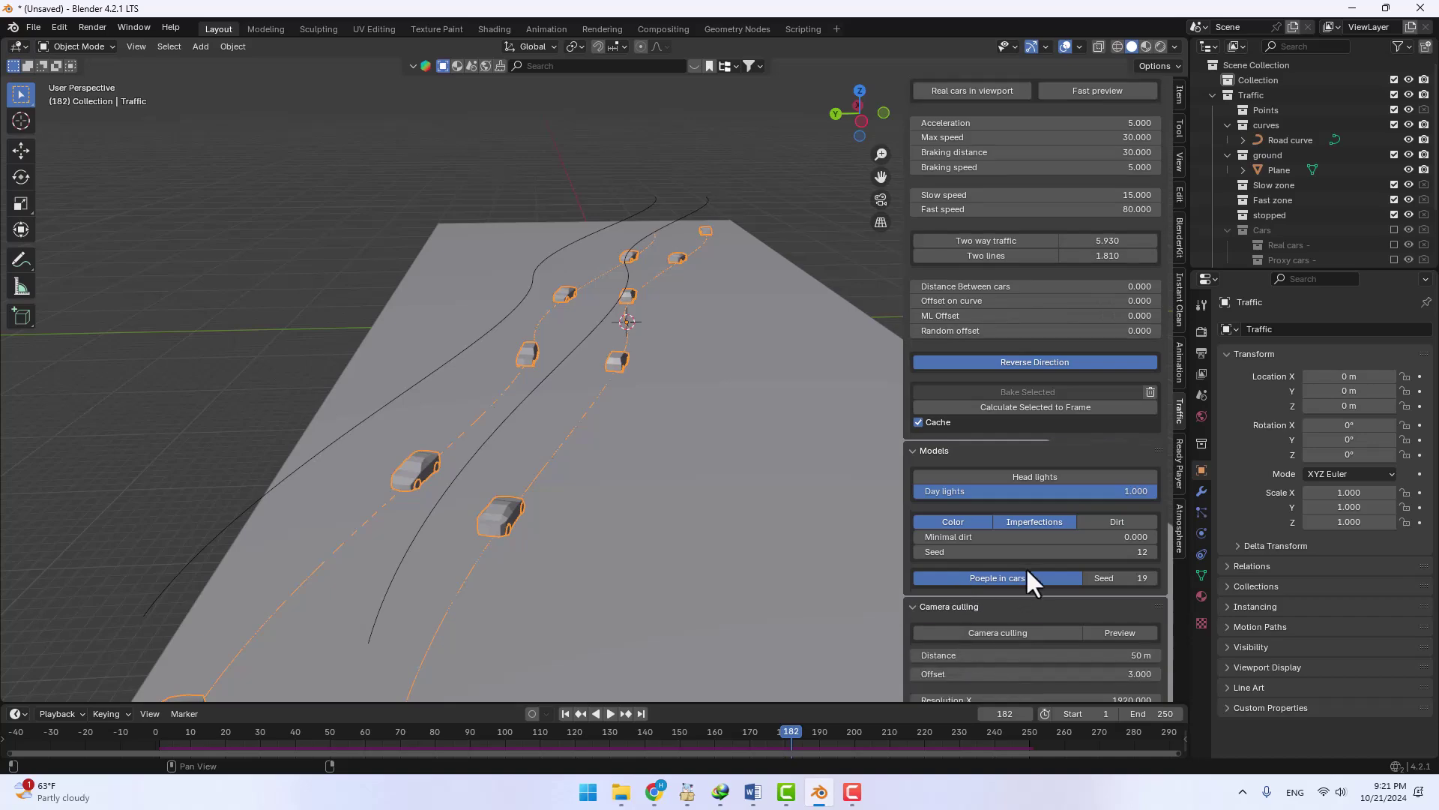
pyautogui.scroll(-2, 1030, 564)
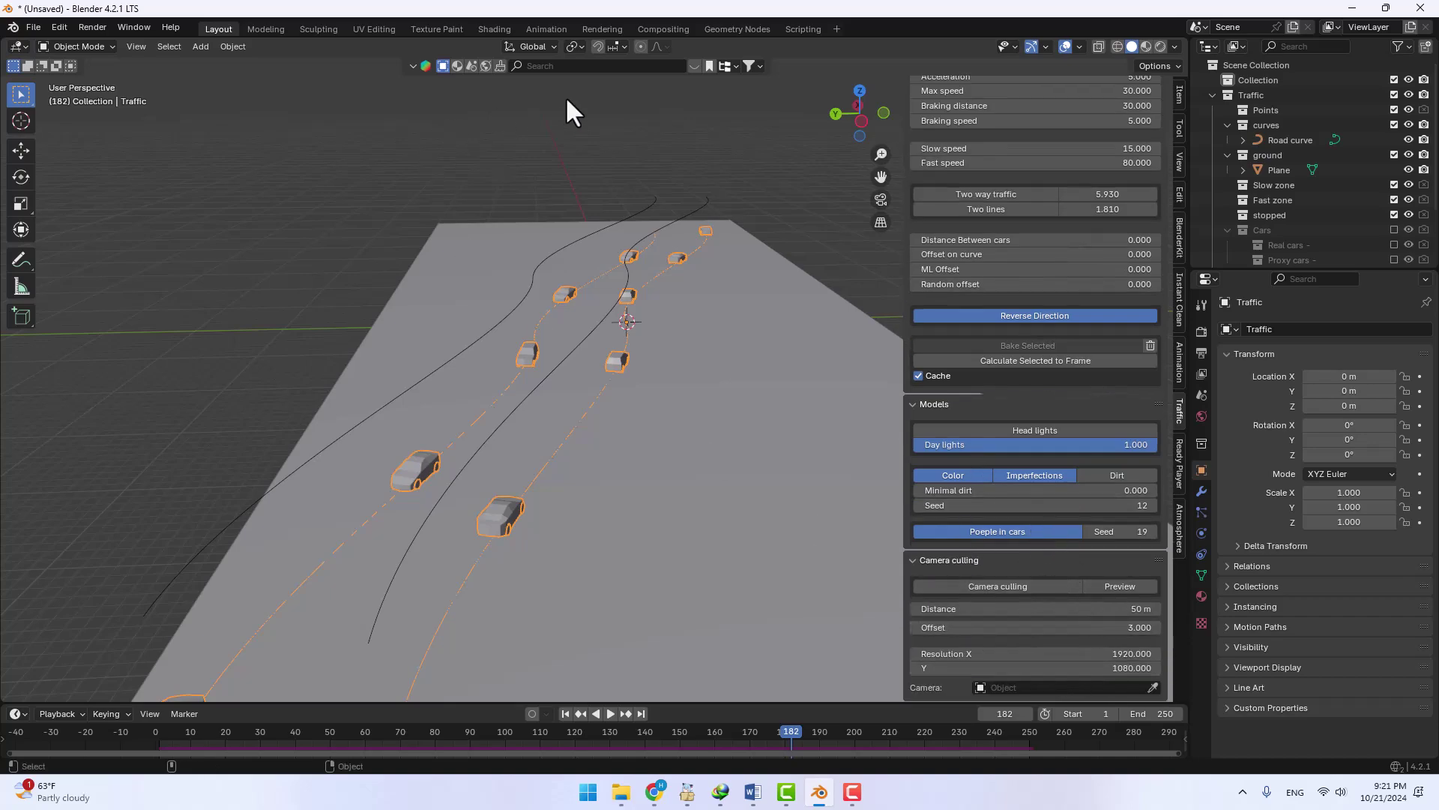
pyautogui.scroll(1, 1034, 97)
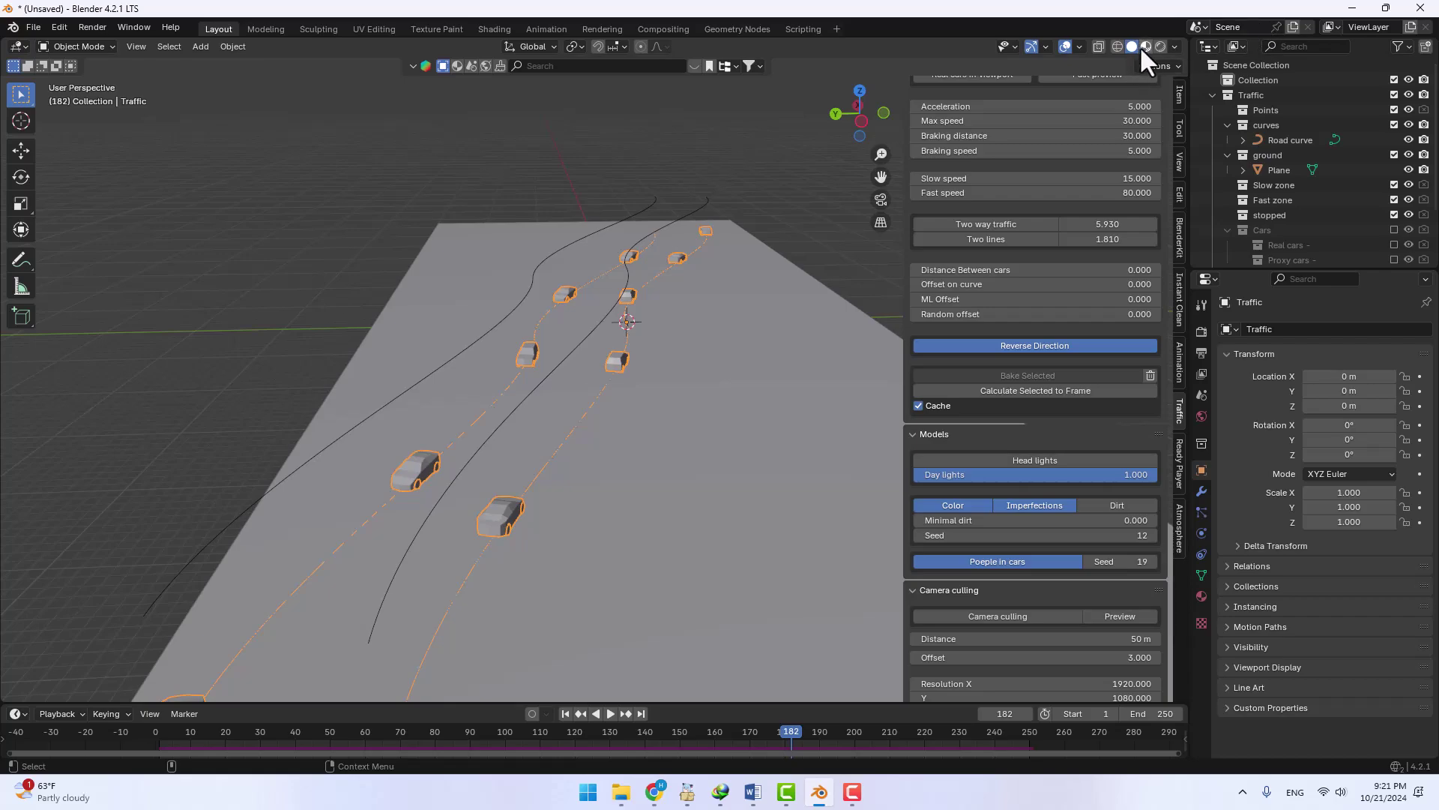
pyautogui.click(1160, 47)
pyautogui.moveTo(640, 251)
pyautogui.mouseDown(button='middle')
pyautogui.moveTo(664, 249)
pyautogui.moveTo(171, 55)
pyautogui.mouseUp(button='middle')
# - Add a Sun lamp rotated about -22° on X and attempt a render
pyautogui.click(201, 46)
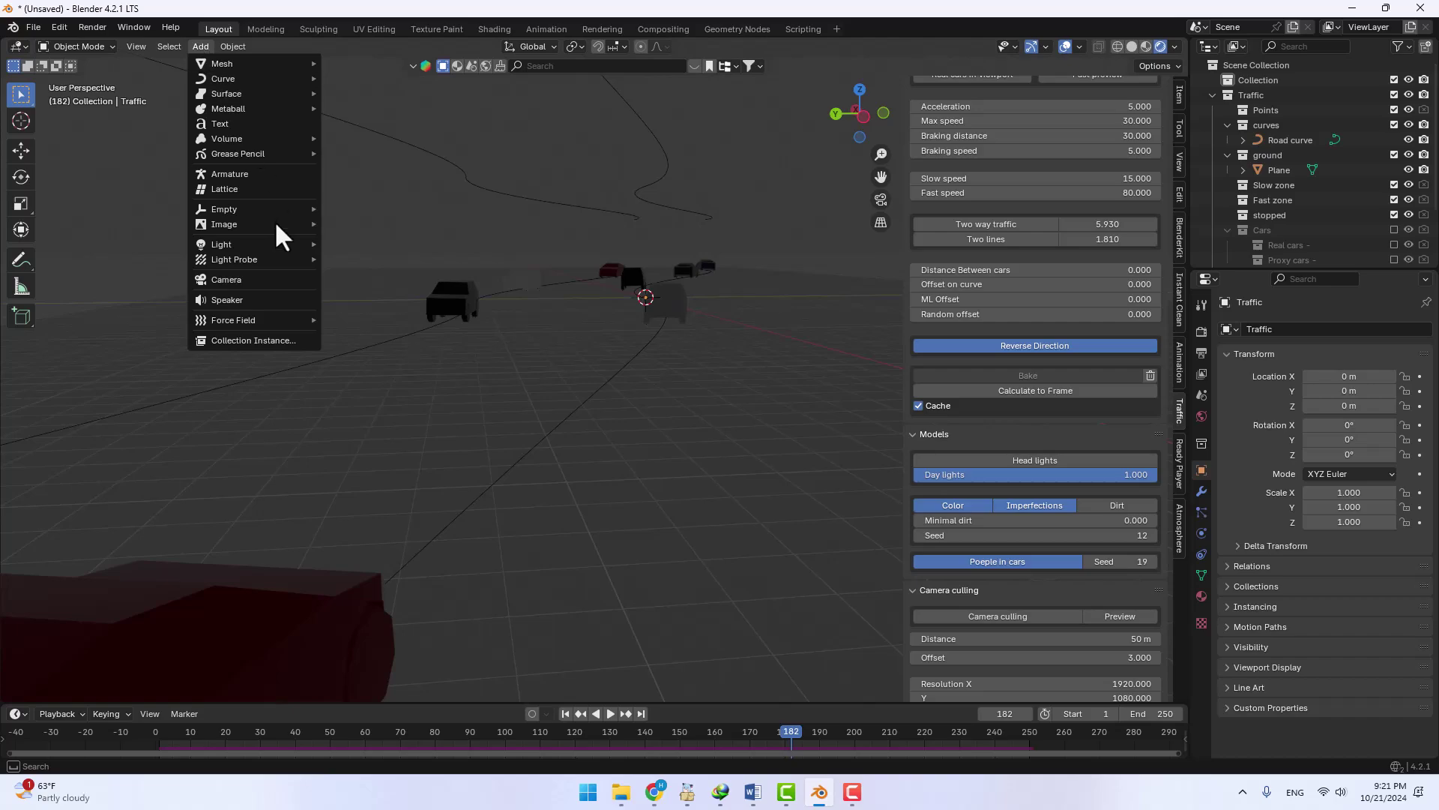
pyautogui.moveTo(222, 244)
pyautogui.click(388, 260)
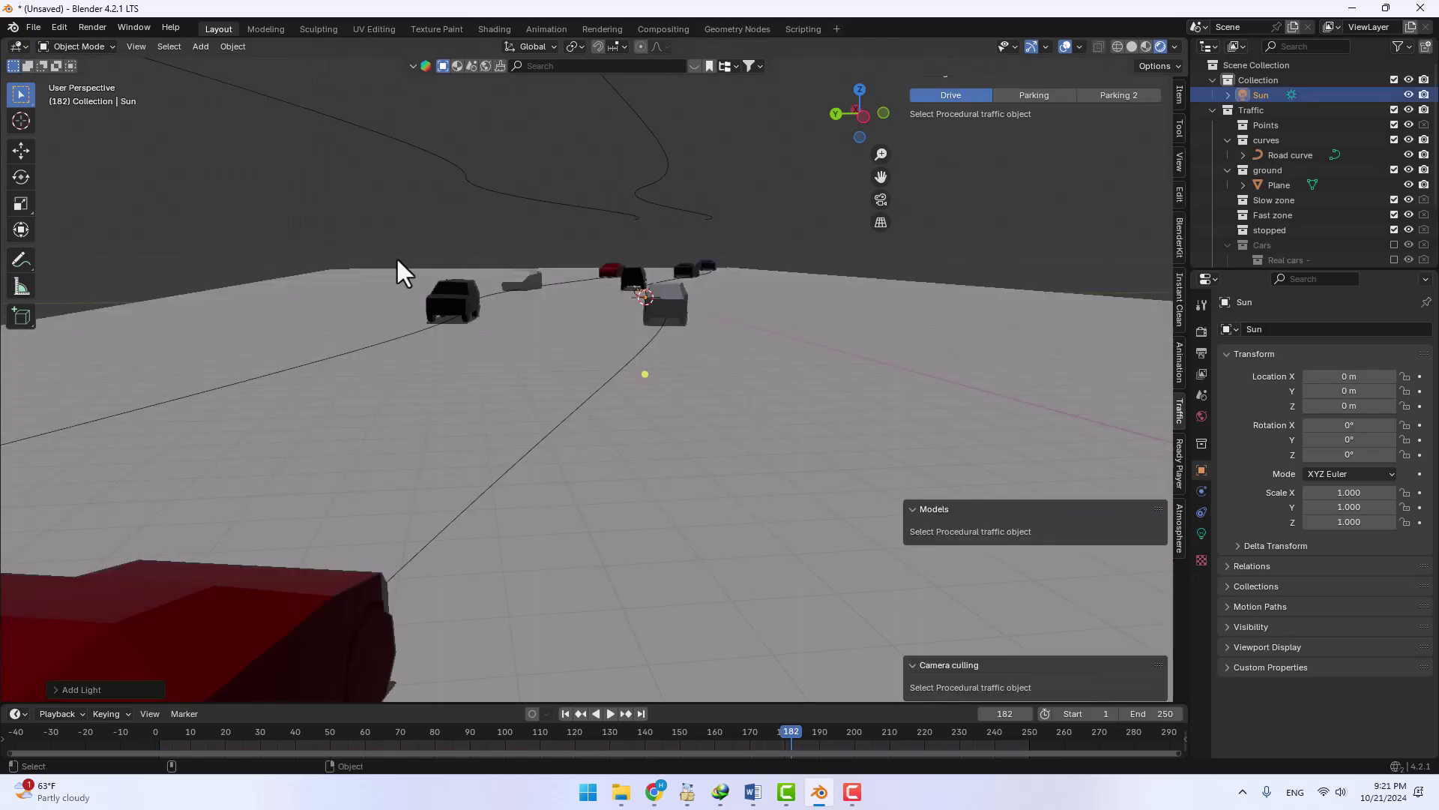
pyautogui.moveTo(396, 257)
pyautogui.mouseDown(button='middle')
pyautogui.moveTo(615, 268)
pyautogui.moveTo(459, 484)
pyautogui.moveTo(488, 409)
pyautogui.mouseUp(button='middle')
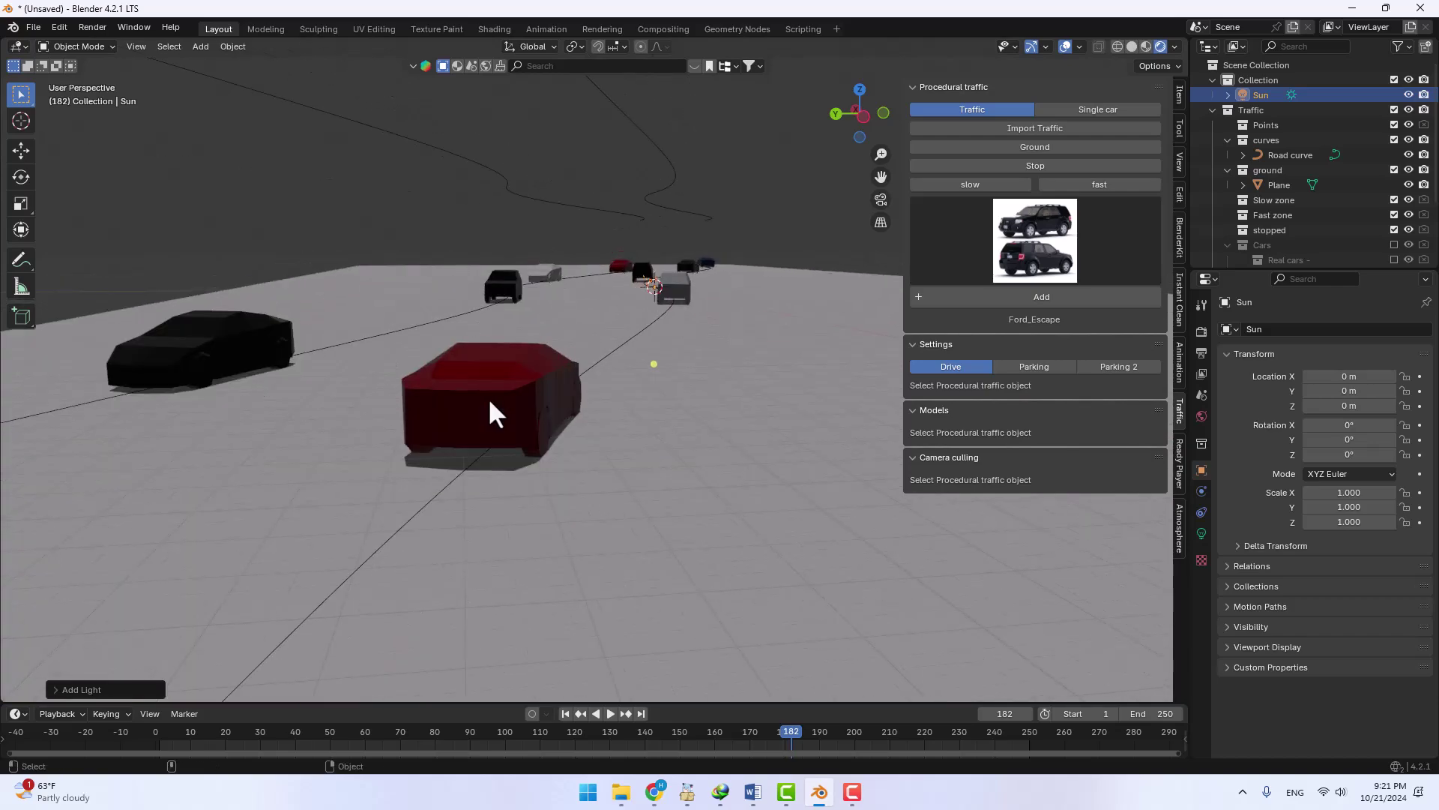
pyautogui.press('r')
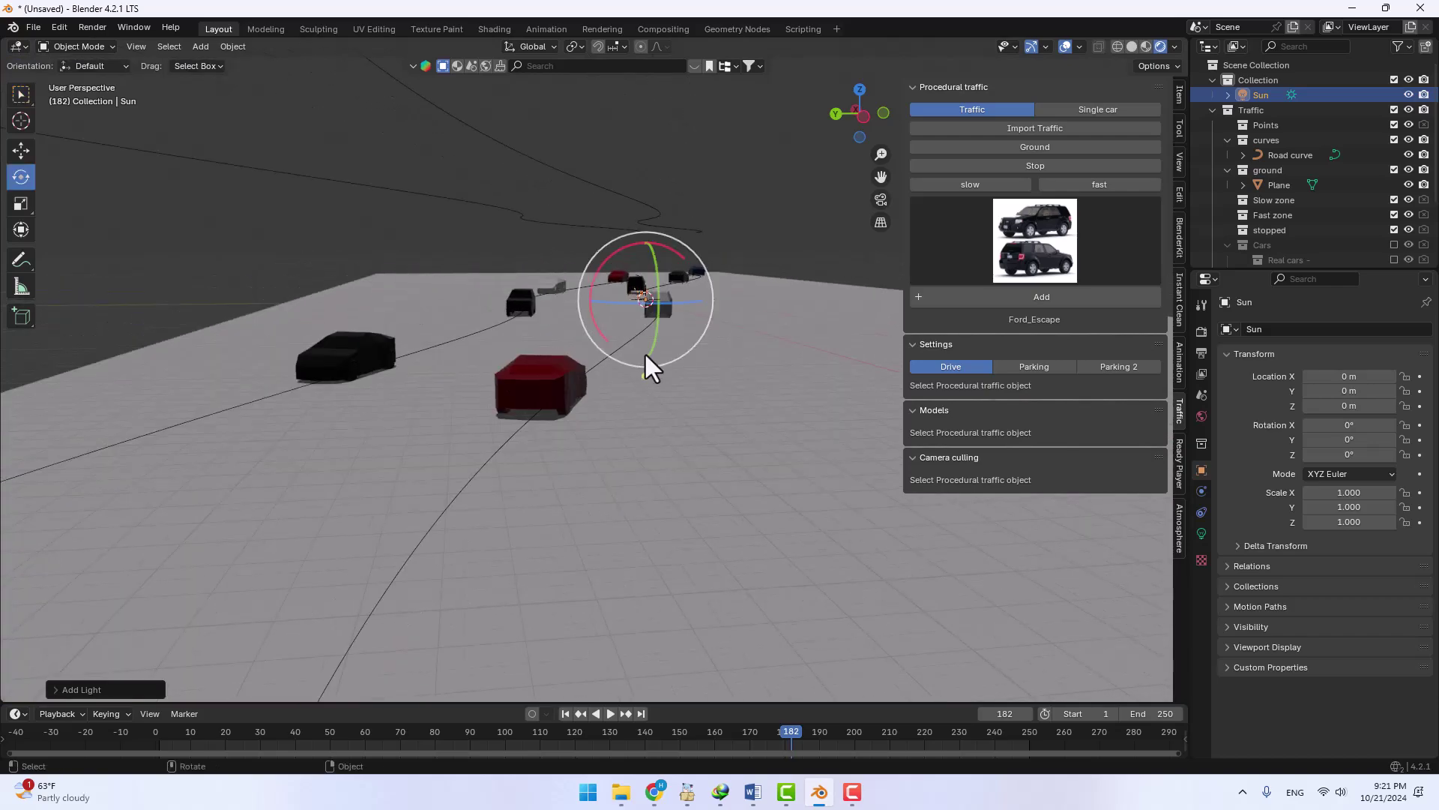
pyautogui.click(583, 259)
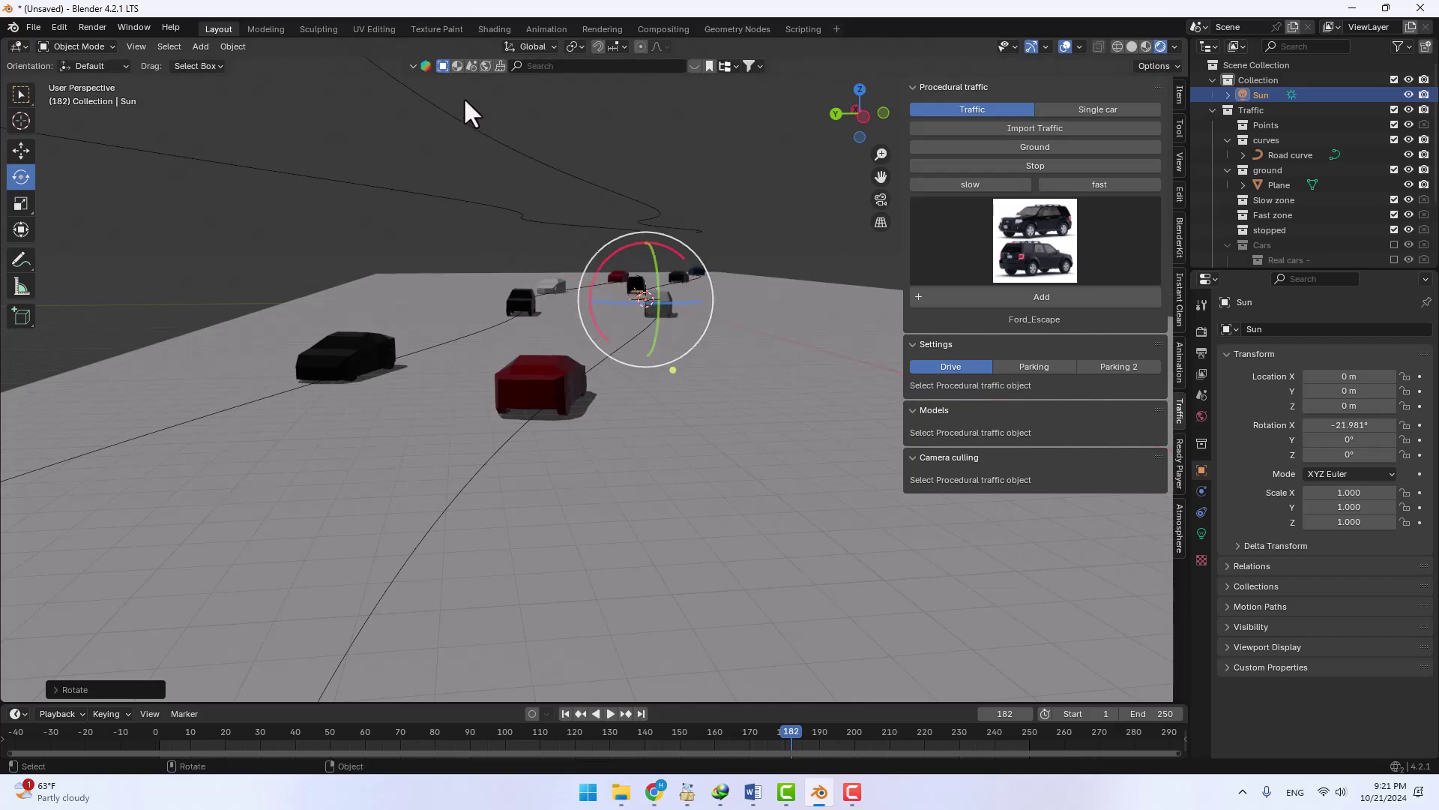
pyautogui.press('F12')
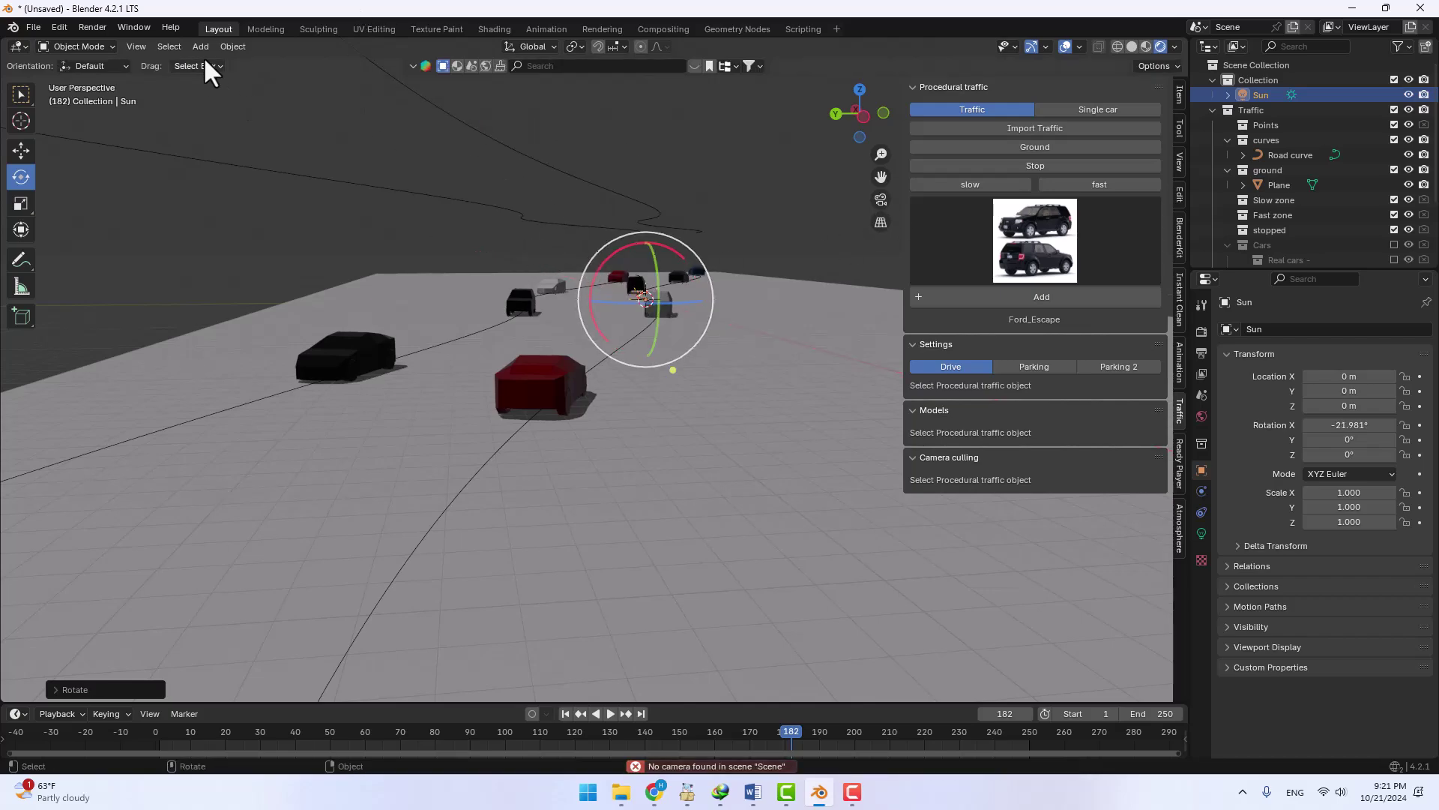
pyautogui.click(199, 46)
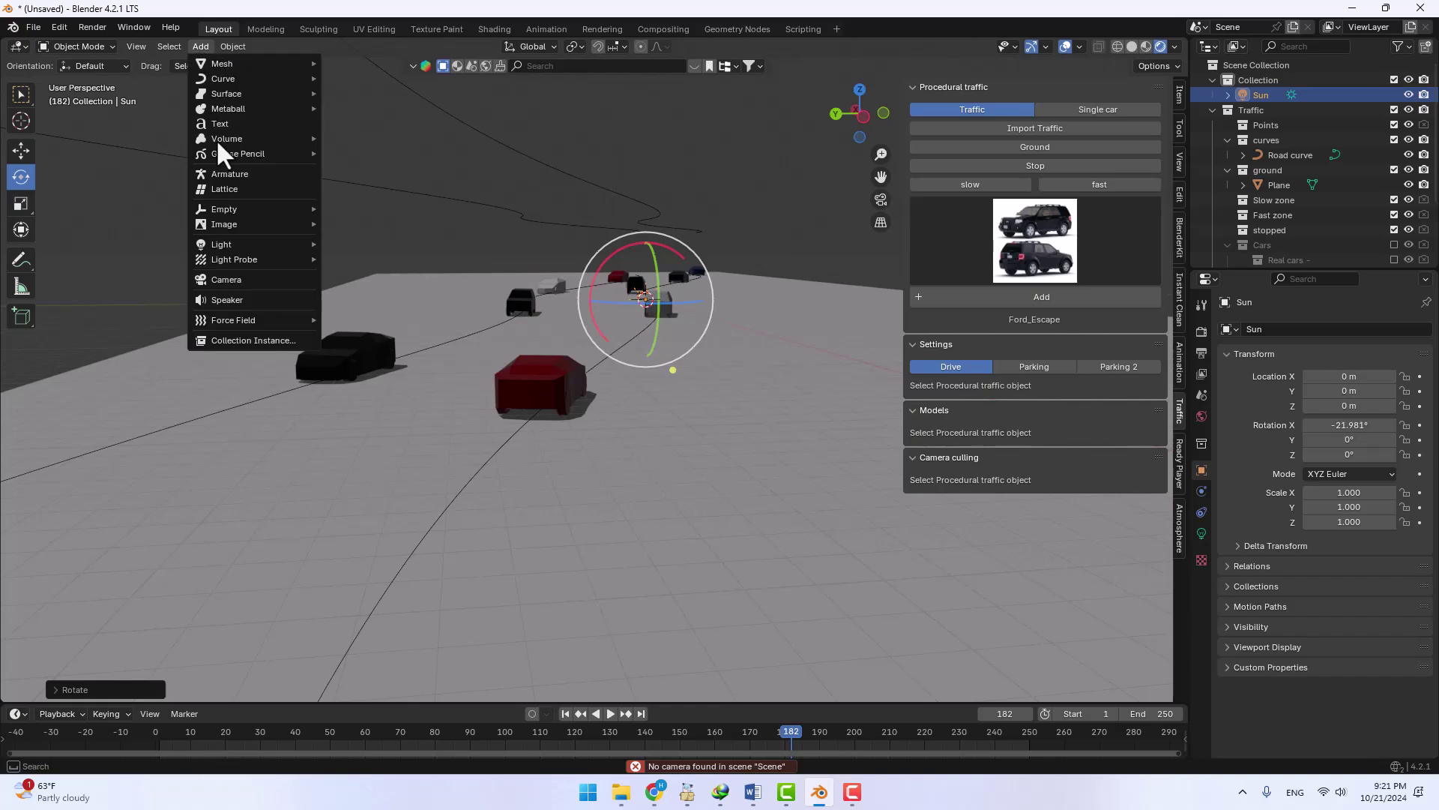
# - Add a camera locked to the view, frame the cars from behind, and render with F12
pyautogui.click(239, 276)
pyautogui.rightClick(480, 270)
pyautogui.click(507, 264)
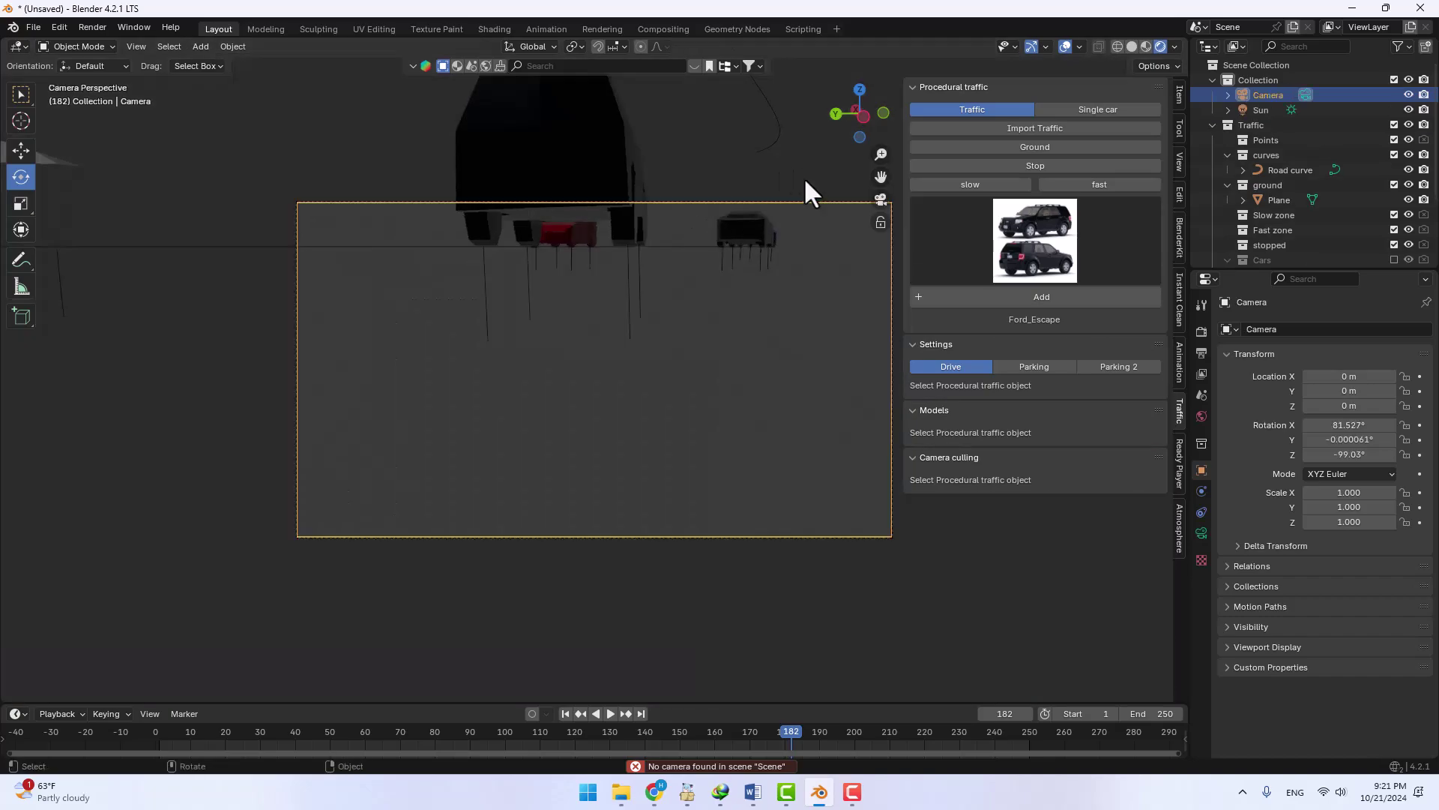
pyautogui.click(882, 223)
pyautogui.scroll(-10, 709, 348)
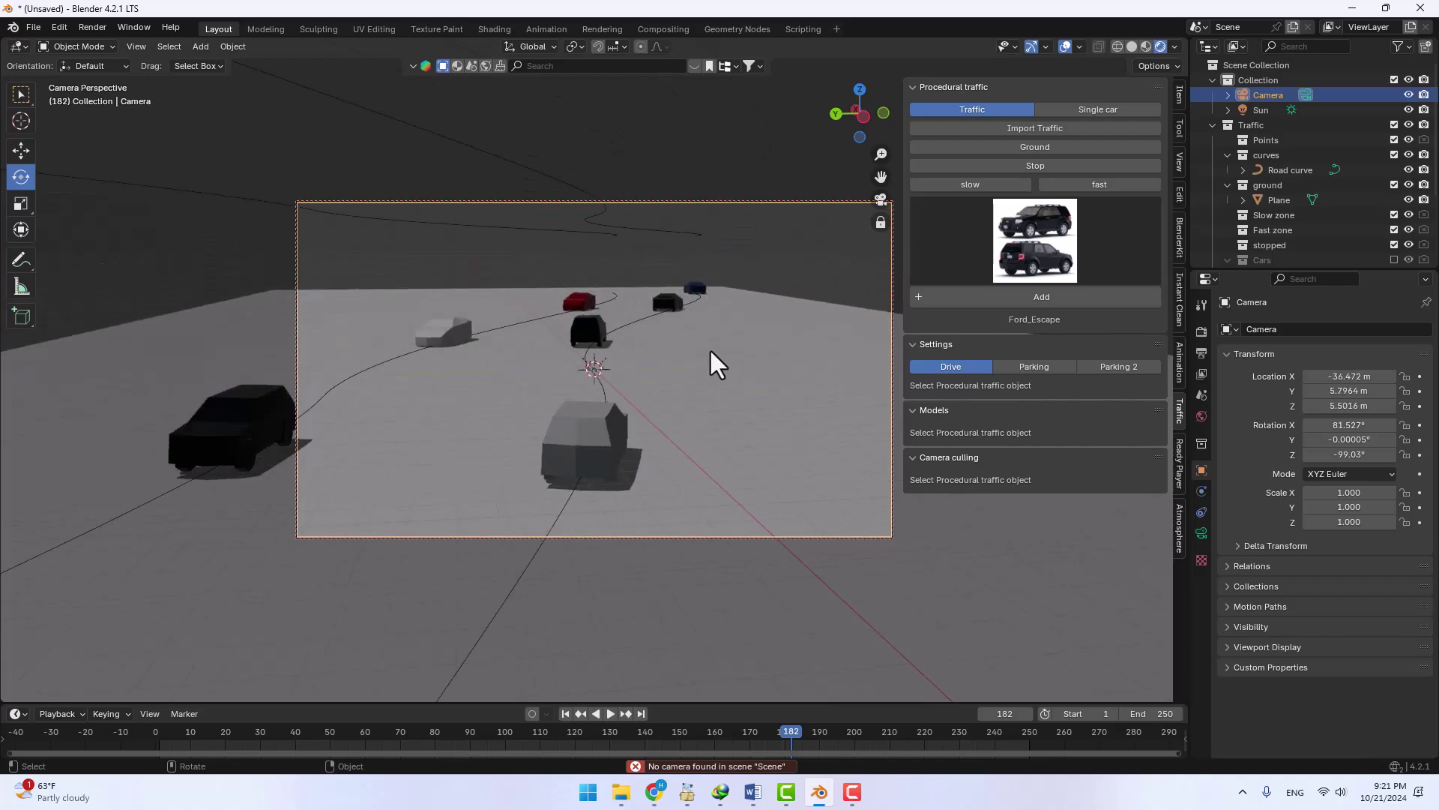
pyautogui.keyDown('shift'); pyautogui.moveTo(686, 369); pyautogui.dragTo(729, 304, button='middle'); pyautogui.keyUp('shift')
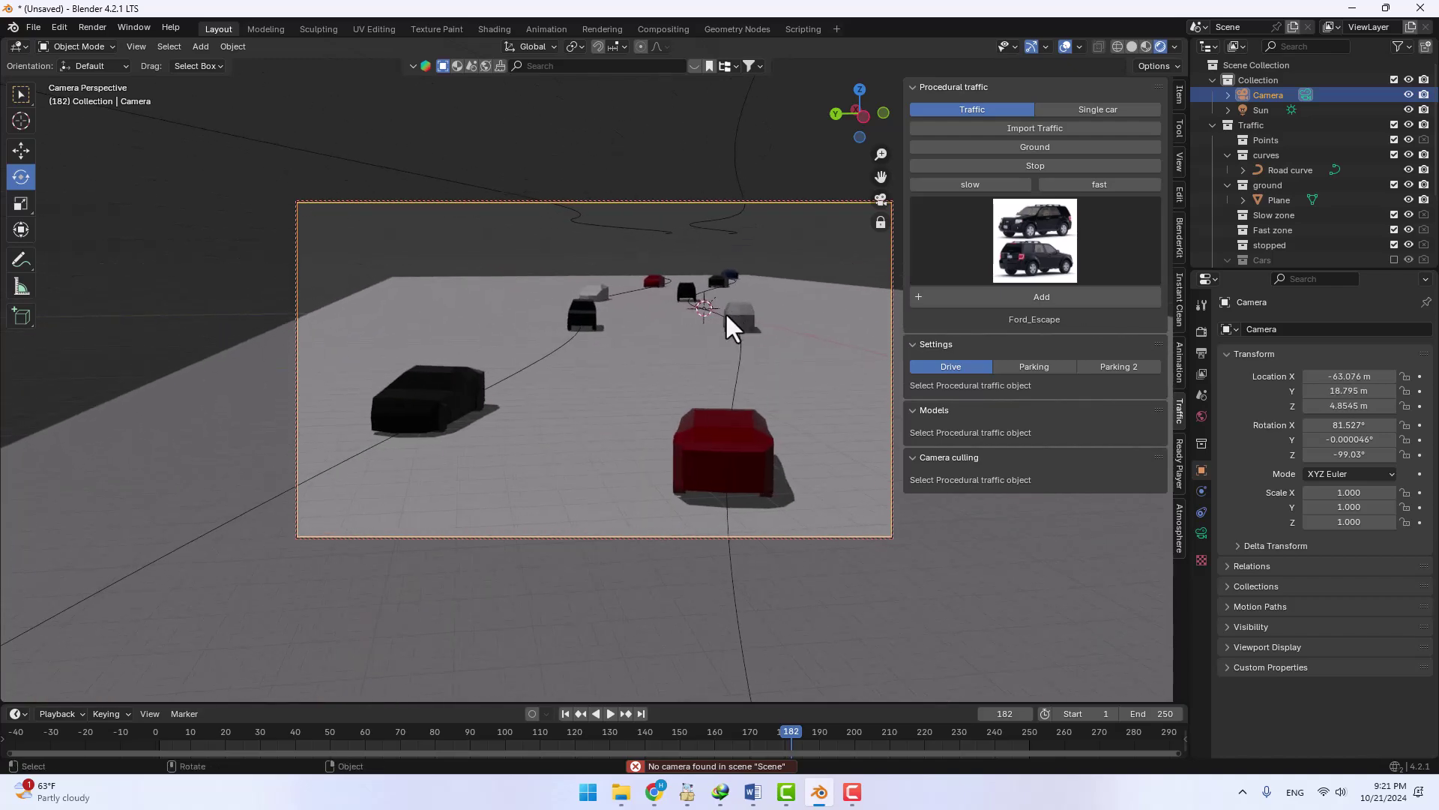
pyautogui.press('F12')
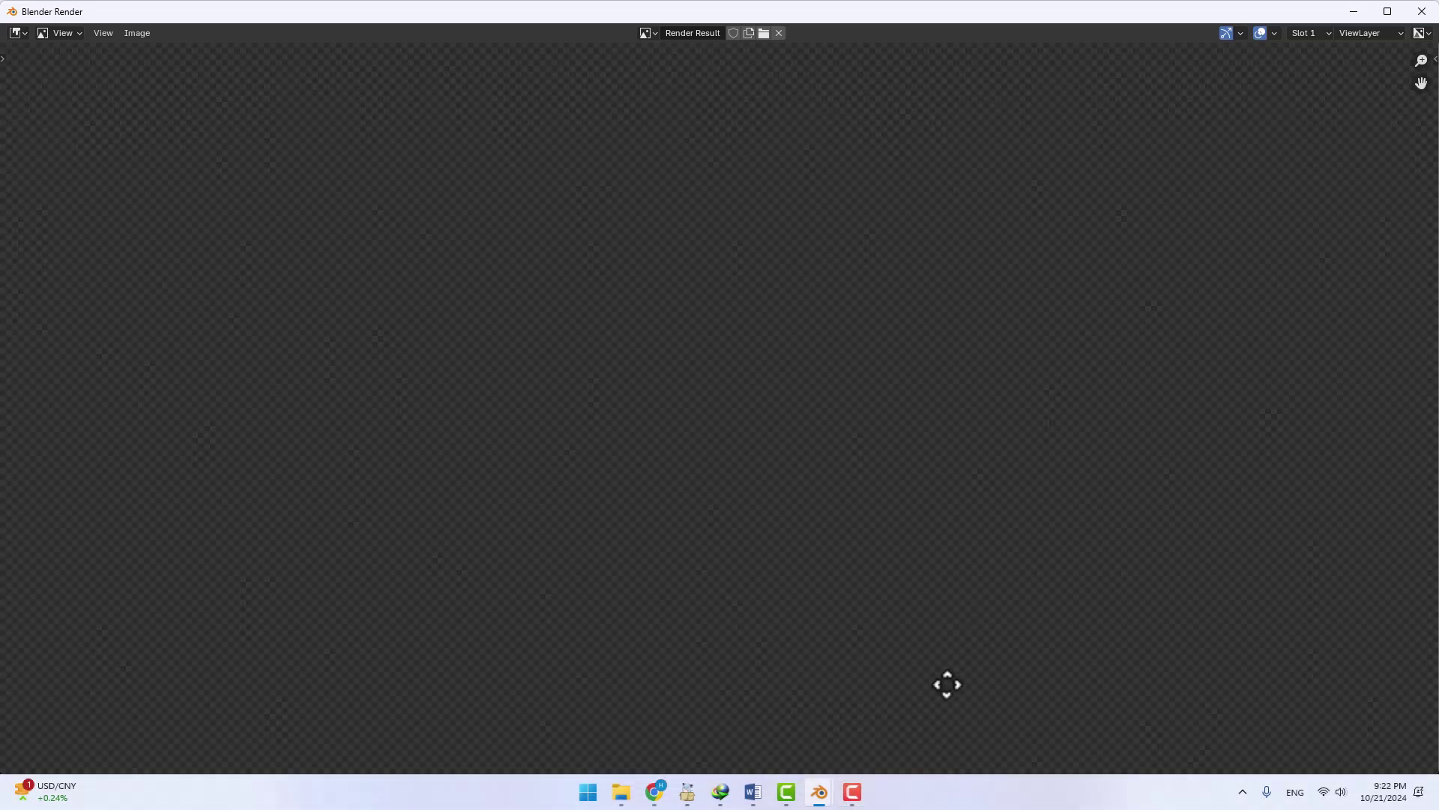
# - Let the frame 182 render finish, then move the render window aside and close it
pyautogui.click(852, 792)
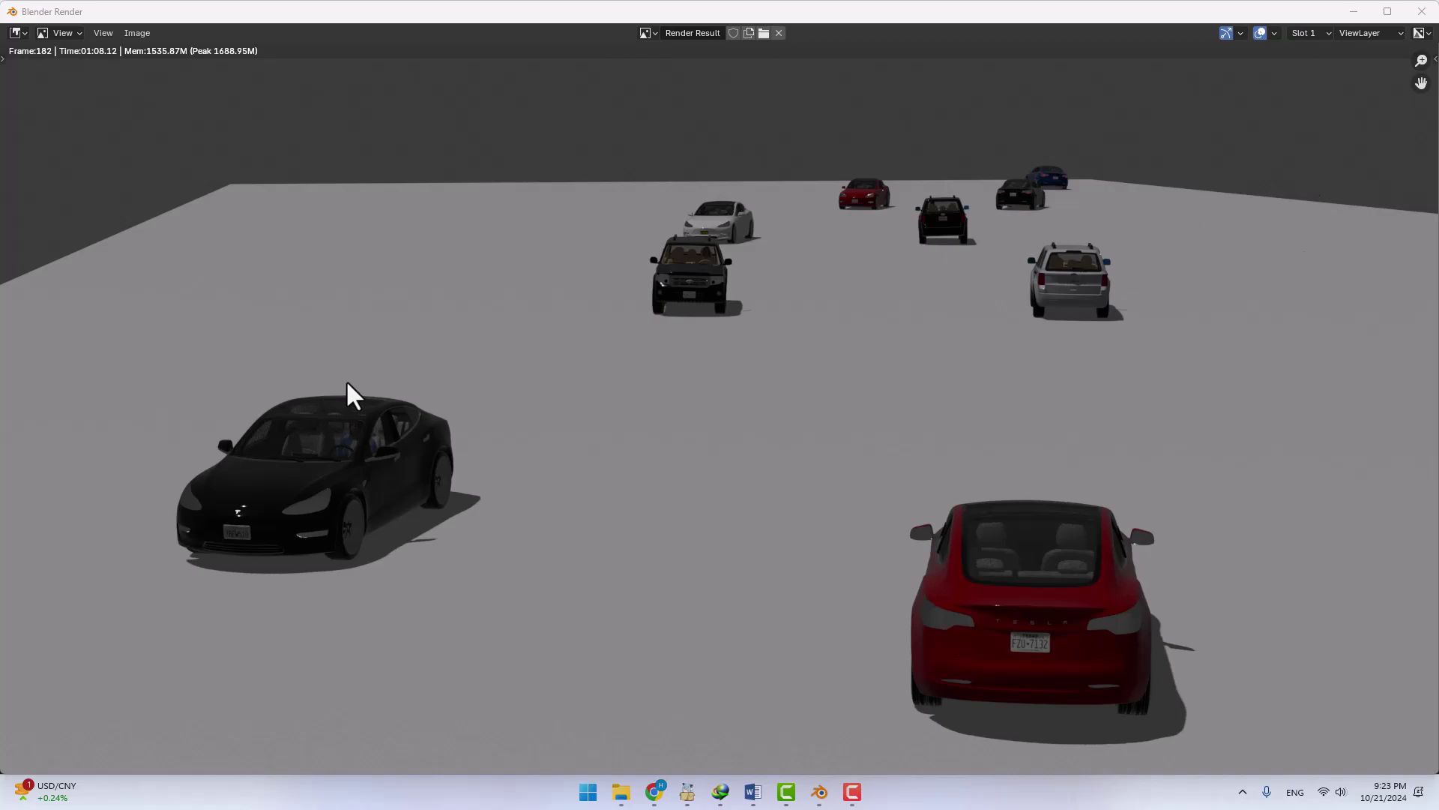
pyautogui.moveTo(1301, 14)
pyautogui.mouseDown()
pyautogui.moveTo(450, 350)
pyautogui.moveTo(533, 138)
pyautogui.mouseUp()
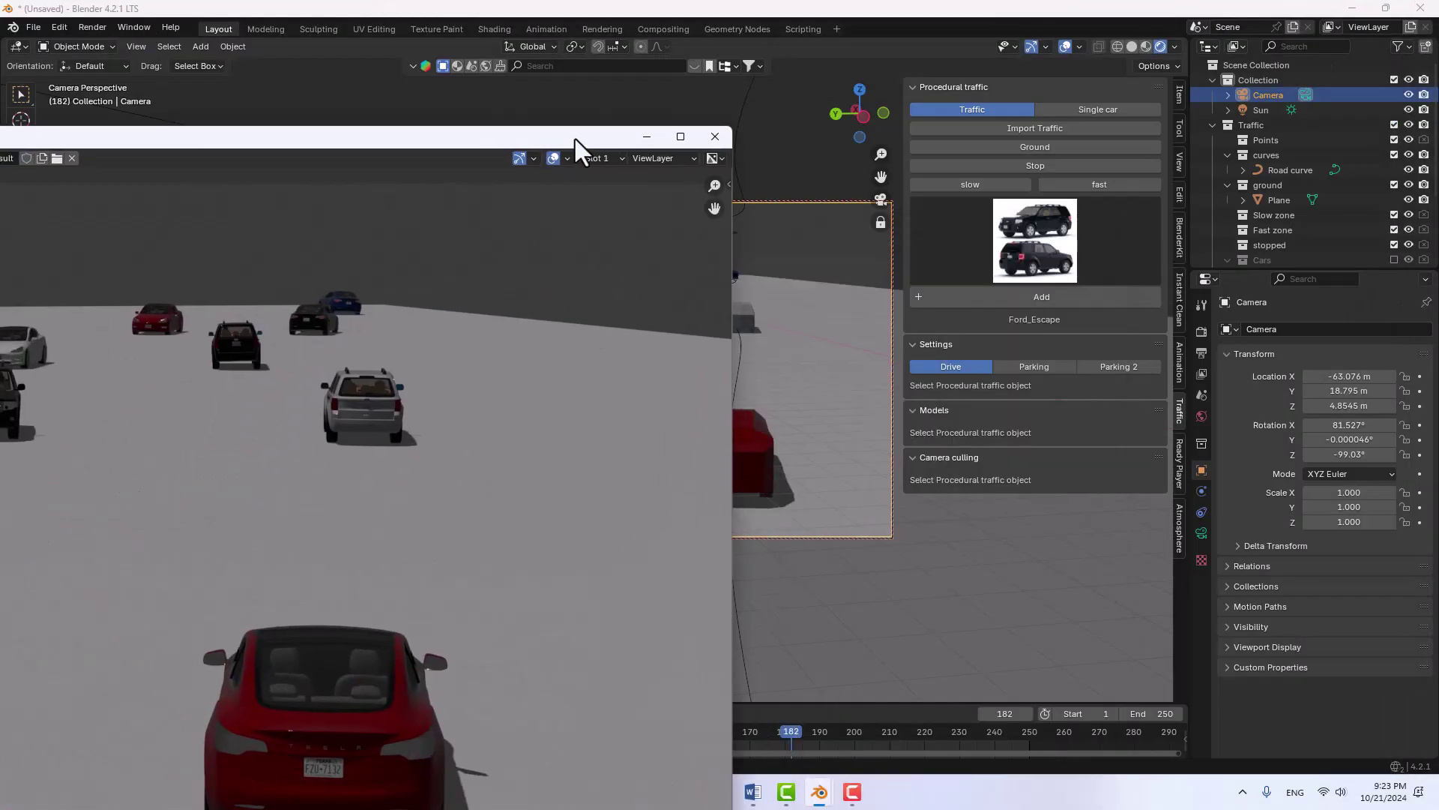
pyautogui.click(713, 137)
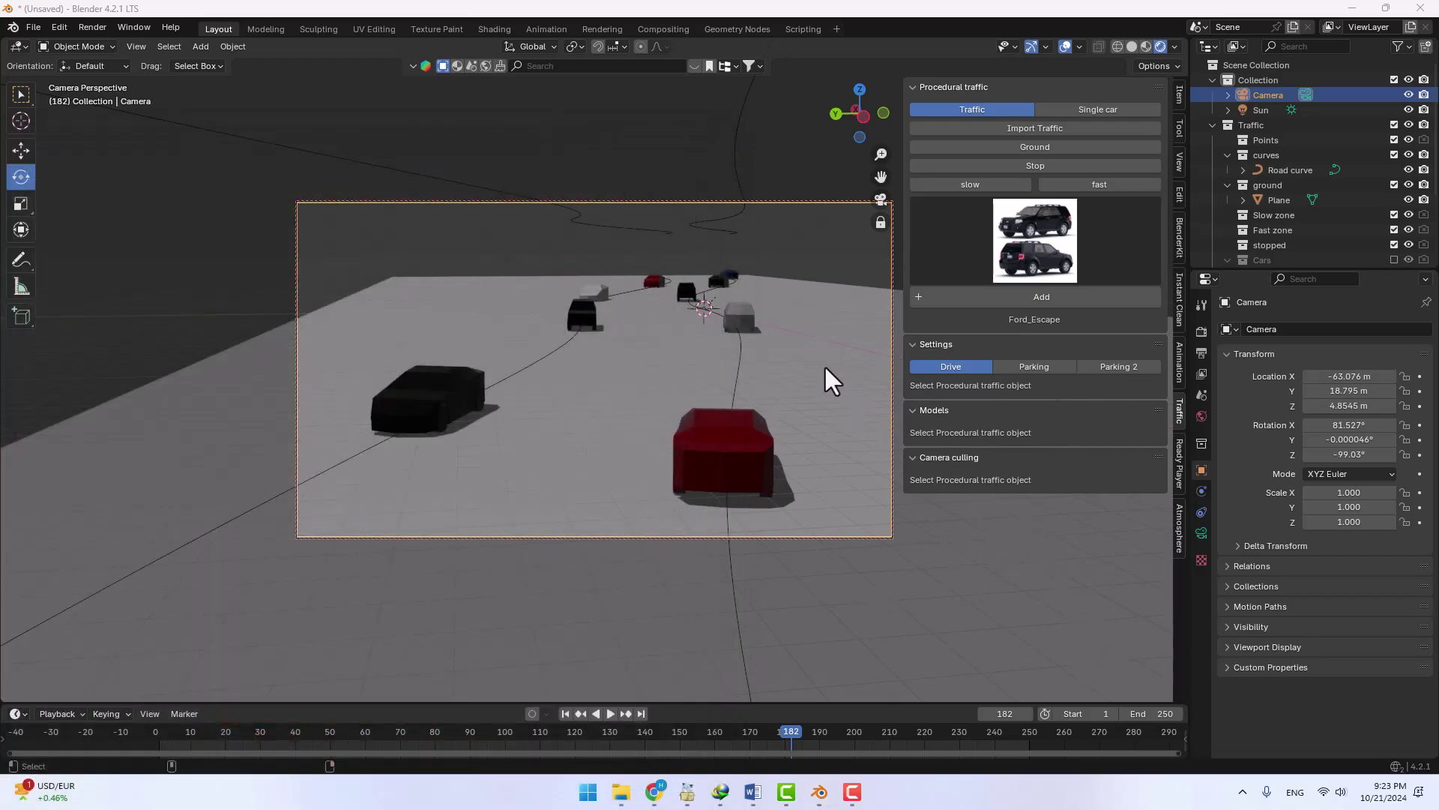
# - Select the ground plane and enter its Edit Mode
pyautogui.click(817, 324)
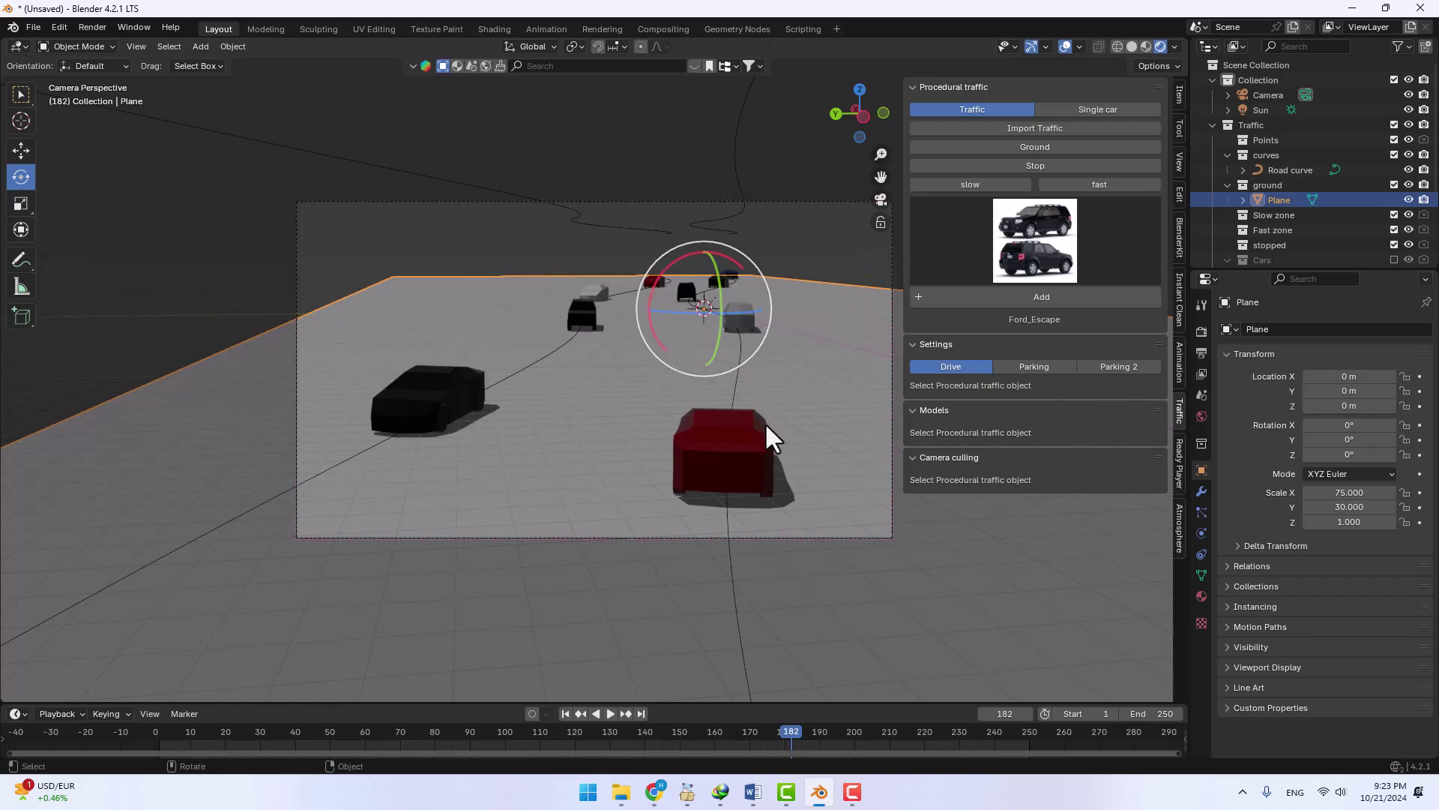
pyautogui.press('Tab')
pyautogui.scroll(-2, 733, 417)
pyautogui.moveTo(614, 414)
pyautogui.mouseDown(button='middle')
pyautogui.moveTo(690, 427)
pyautogui.moveTo(747, 458)
pyautogui.moveTo(629, 379)
pyautogui.mouseUp(button='middle')
# - Subdivide the ground plane seven times into a dense grid, then return to Object Mode
pyautogui.hotkey('ctrl', 'e')
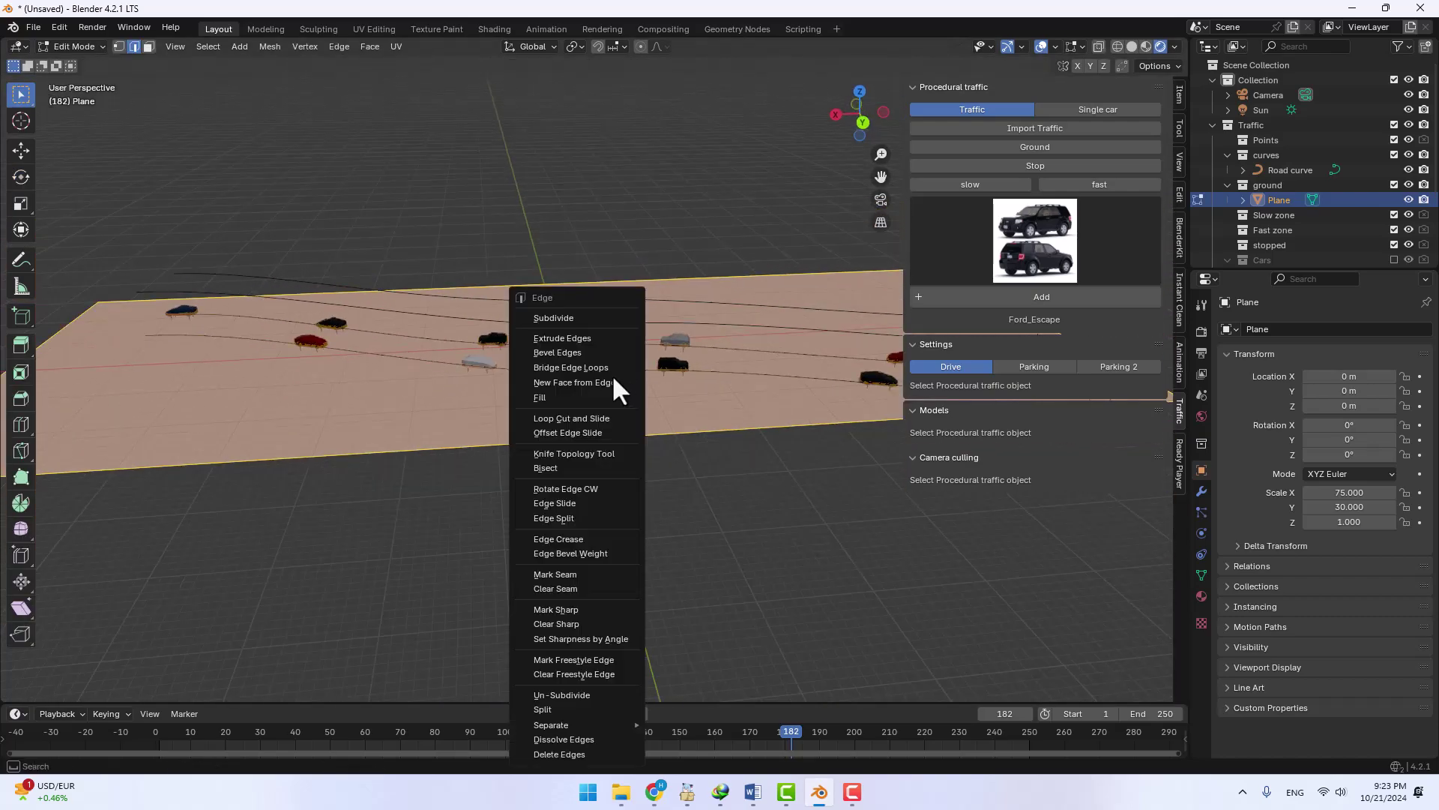
pyautogui.click(561, 313)
pyautogui.hotkey('ctrl', 'e')
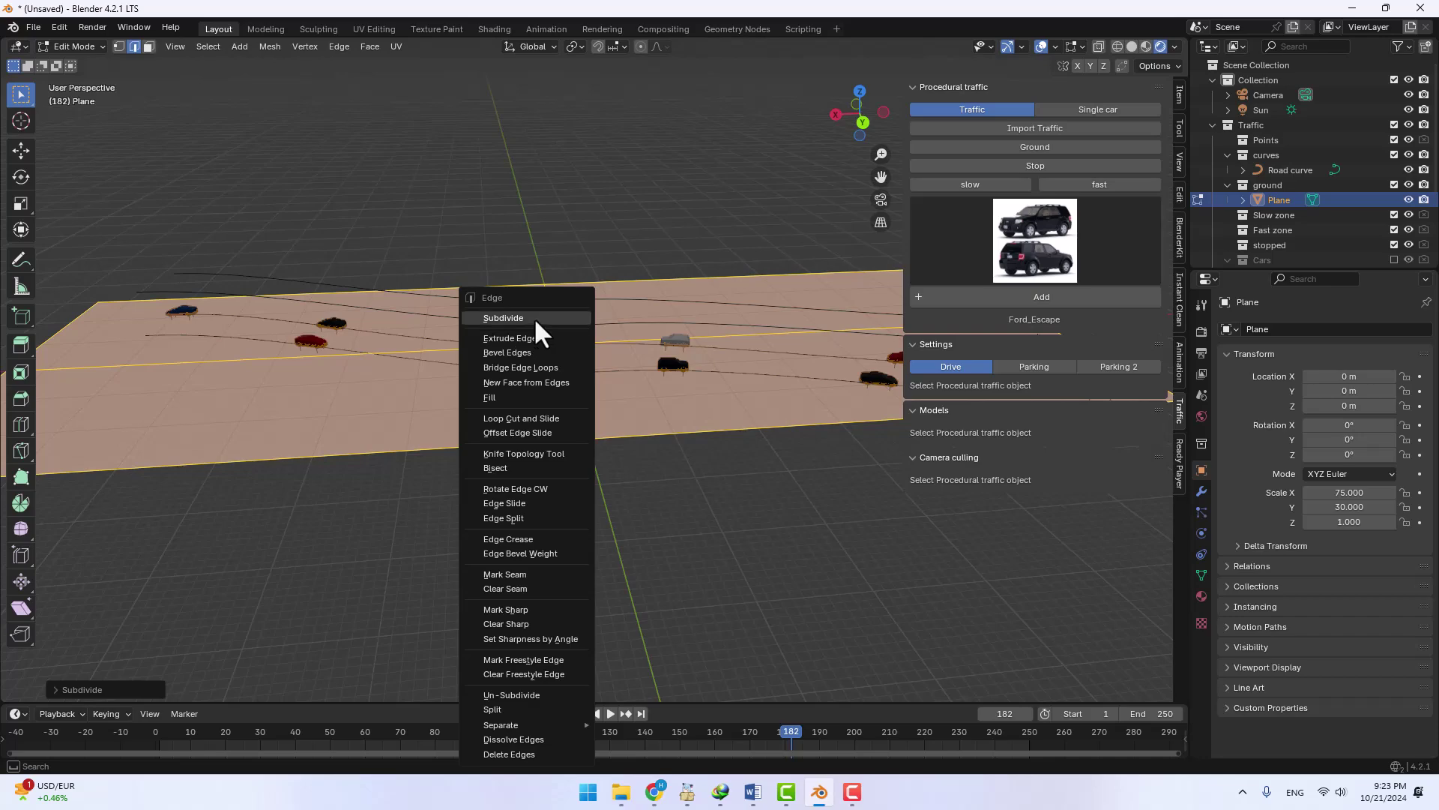
pyautogui.click(534, 317)
pyautogui.hotkey('ctrl', 'e')
pyautogui.click(565, 316)
pyautogui.hotkey('ctrl', 'e')
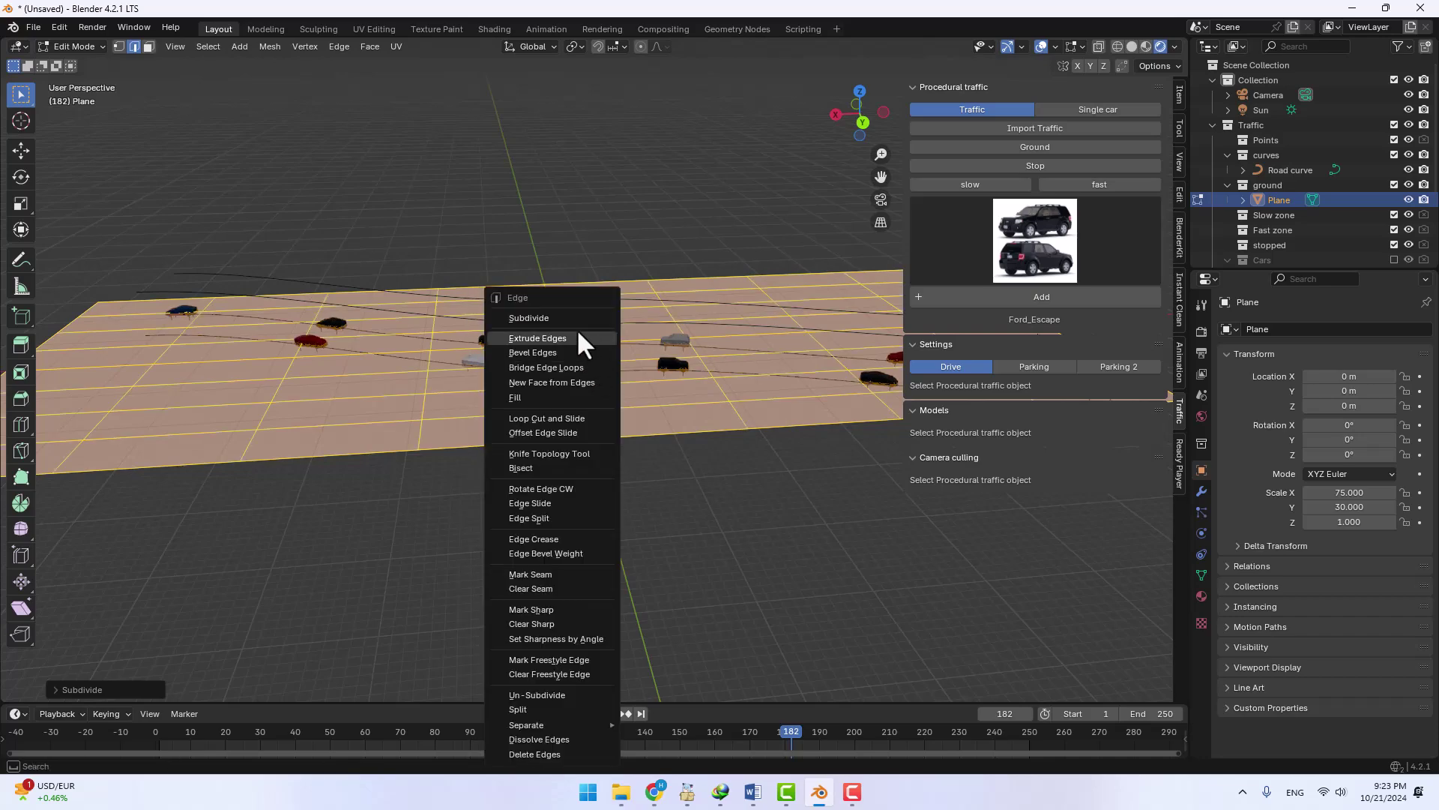
pyautogui.click(572, 317)
pyautogui.hotkey('ctrl', 'e')
pyautogui.click(547, 317)
pyautogui.moveTo(547, 323); pyautogui.dragTo(537, 392, button='middle')
pyautogui.hotkey('ctrl', 'e')
pyautogui.click(487, 317)
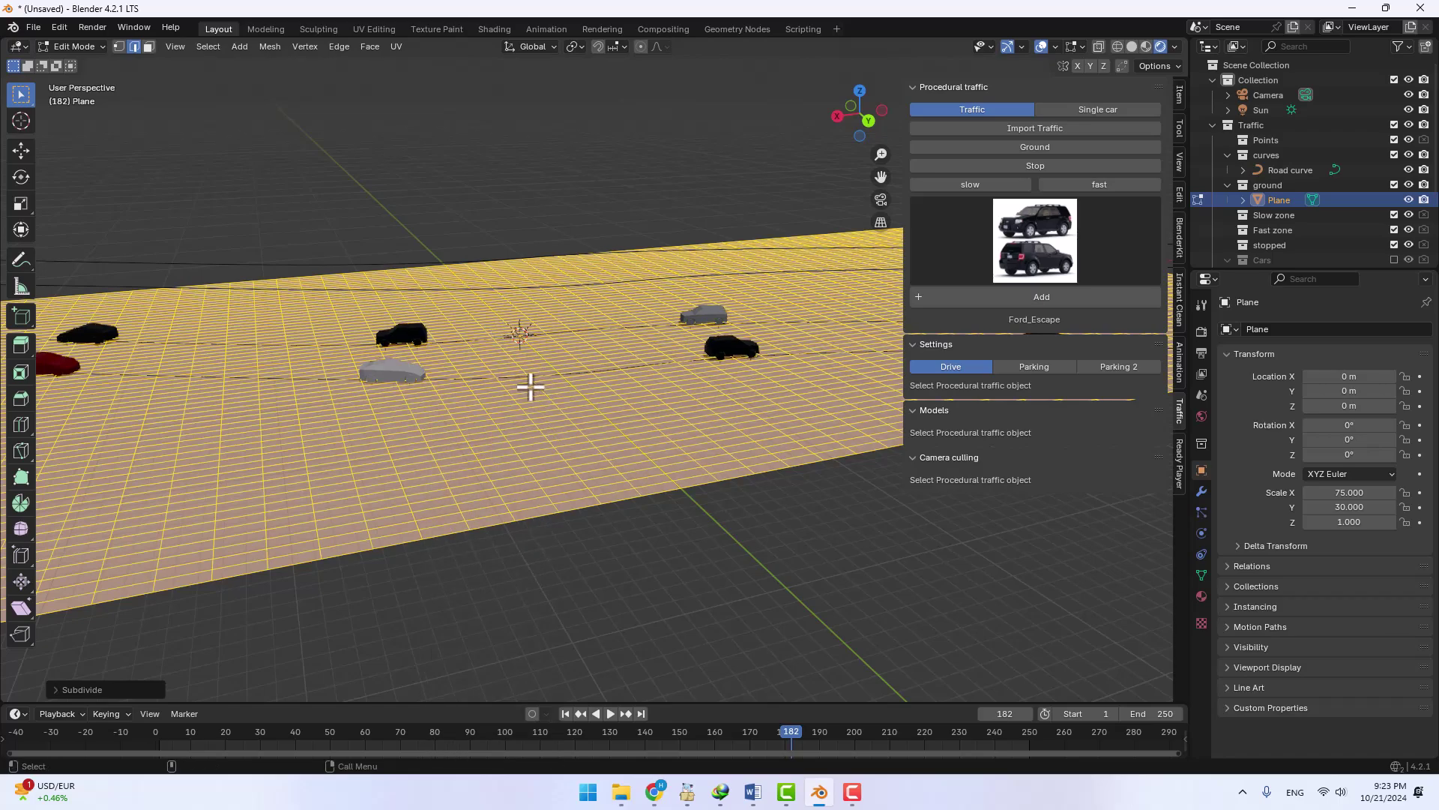
pyautogui.hotkey('ctrl', 'e')
pyautogui.click(465, 318)
pyautogui.moveTo(553, 353); pyautogui.dragTo(591, 362, button='middle')
pyautogui.press('Tab')
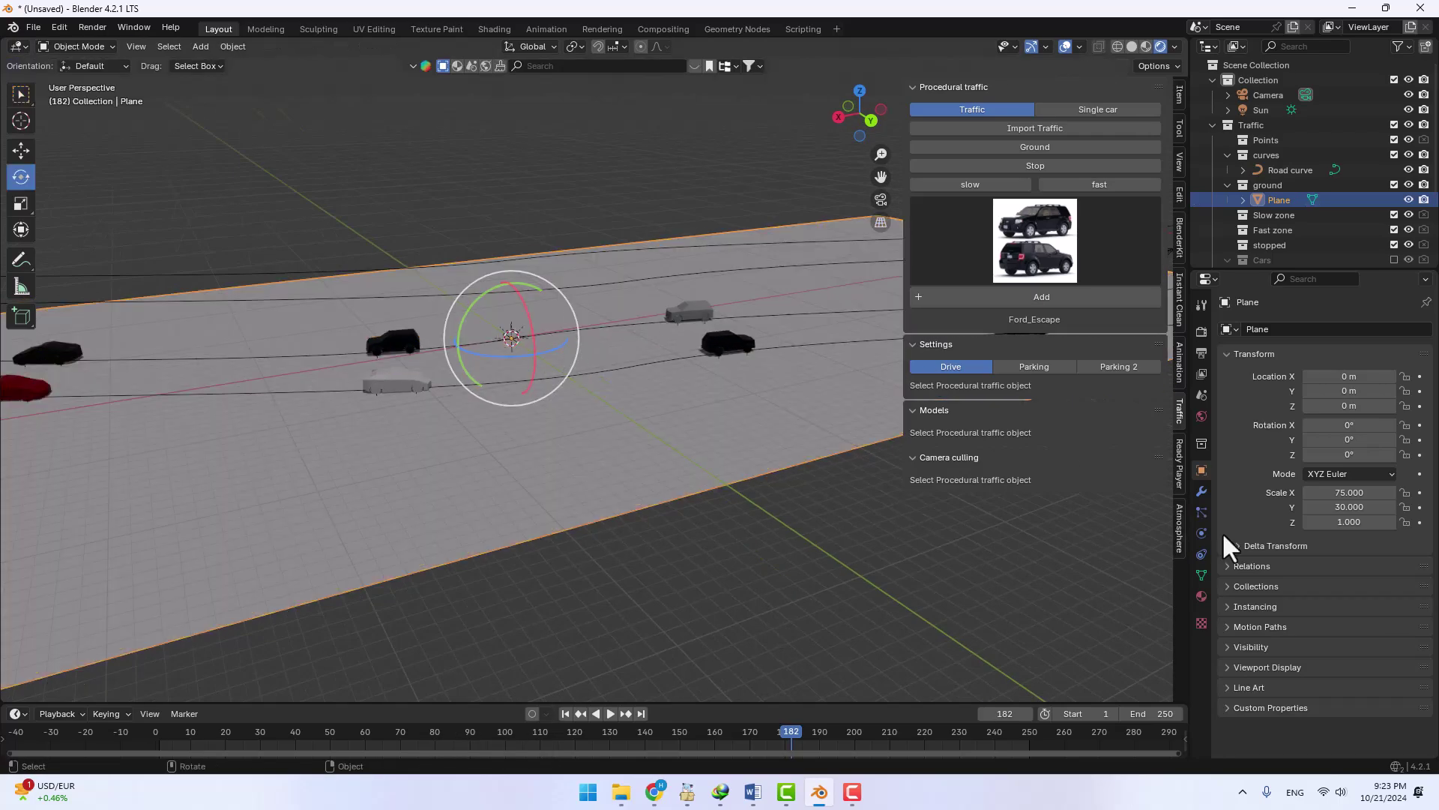
# - Check the plane's modifiers, then re-enter Edit Mode and select a single vertex
pyautogui.click(1200, 493)
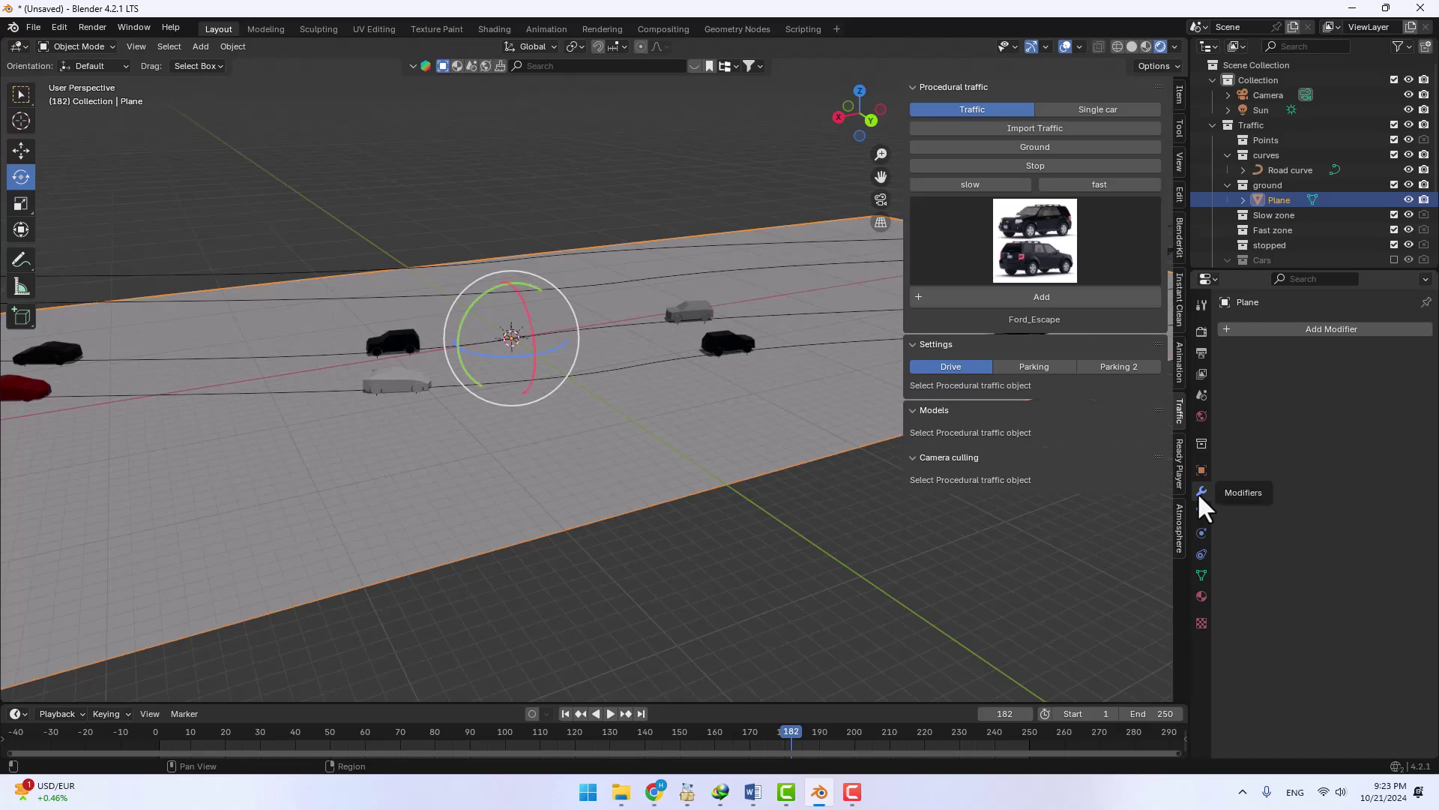
pyautogui.press('Tab')
pyautogui.hotkey('alt', 'a')
pyautogui.click(585, 330)
pyautogui.hotkey('shift', 'space')
pyautogui.press('g')
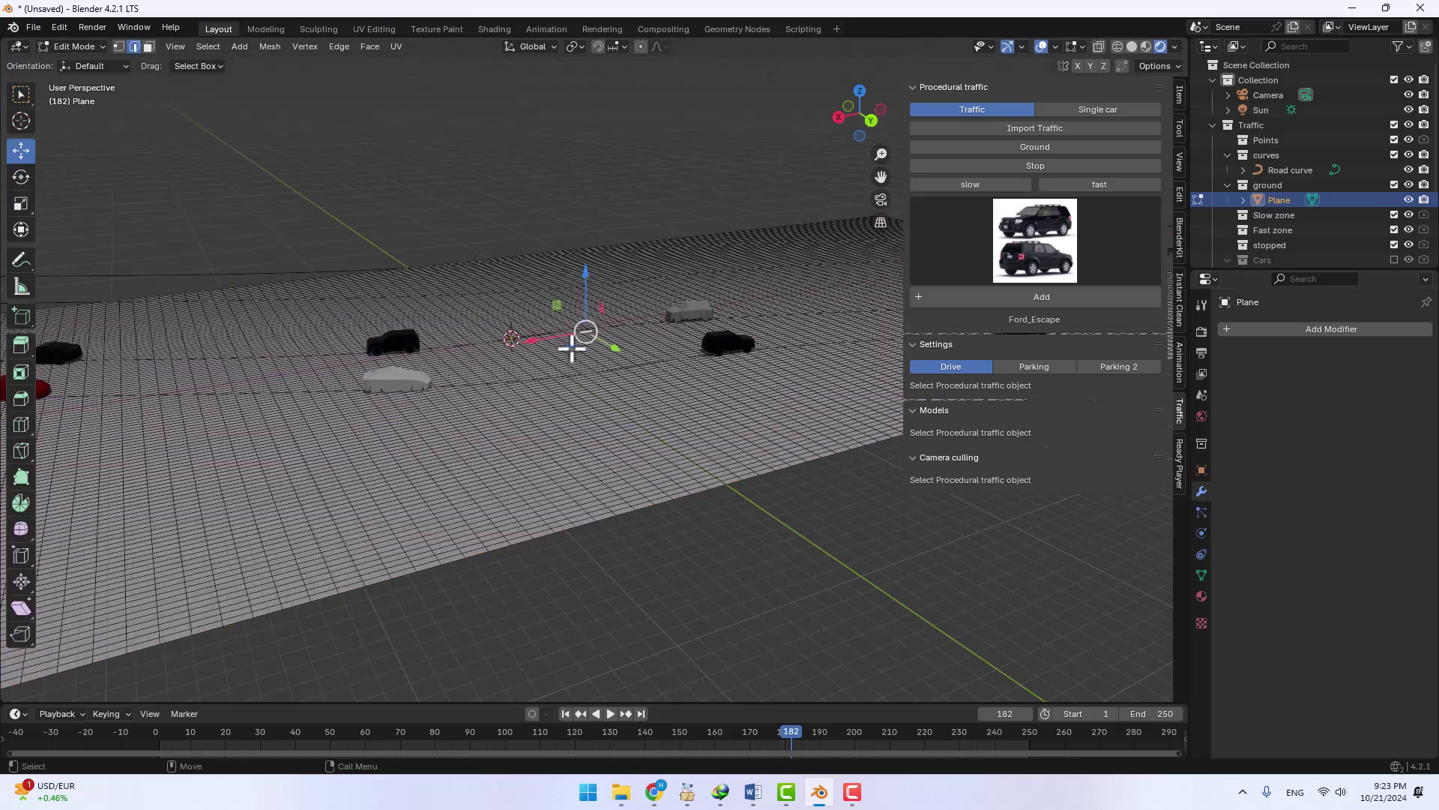
pyautogui.click(118, 46)
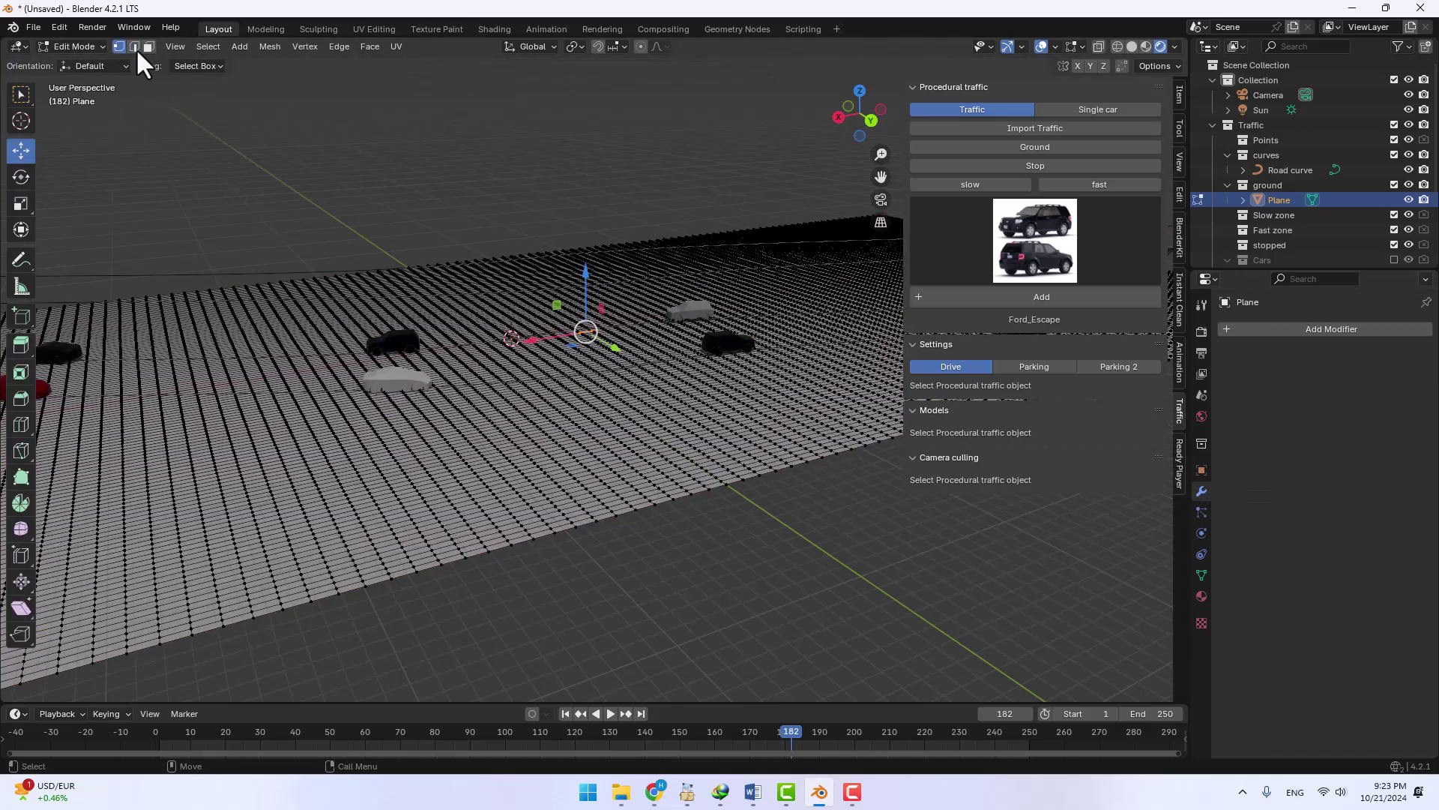
# - Move the vertex with proportional editing to form a soft bump, then exit Edit Mode
pyautogui.click(564, 712)
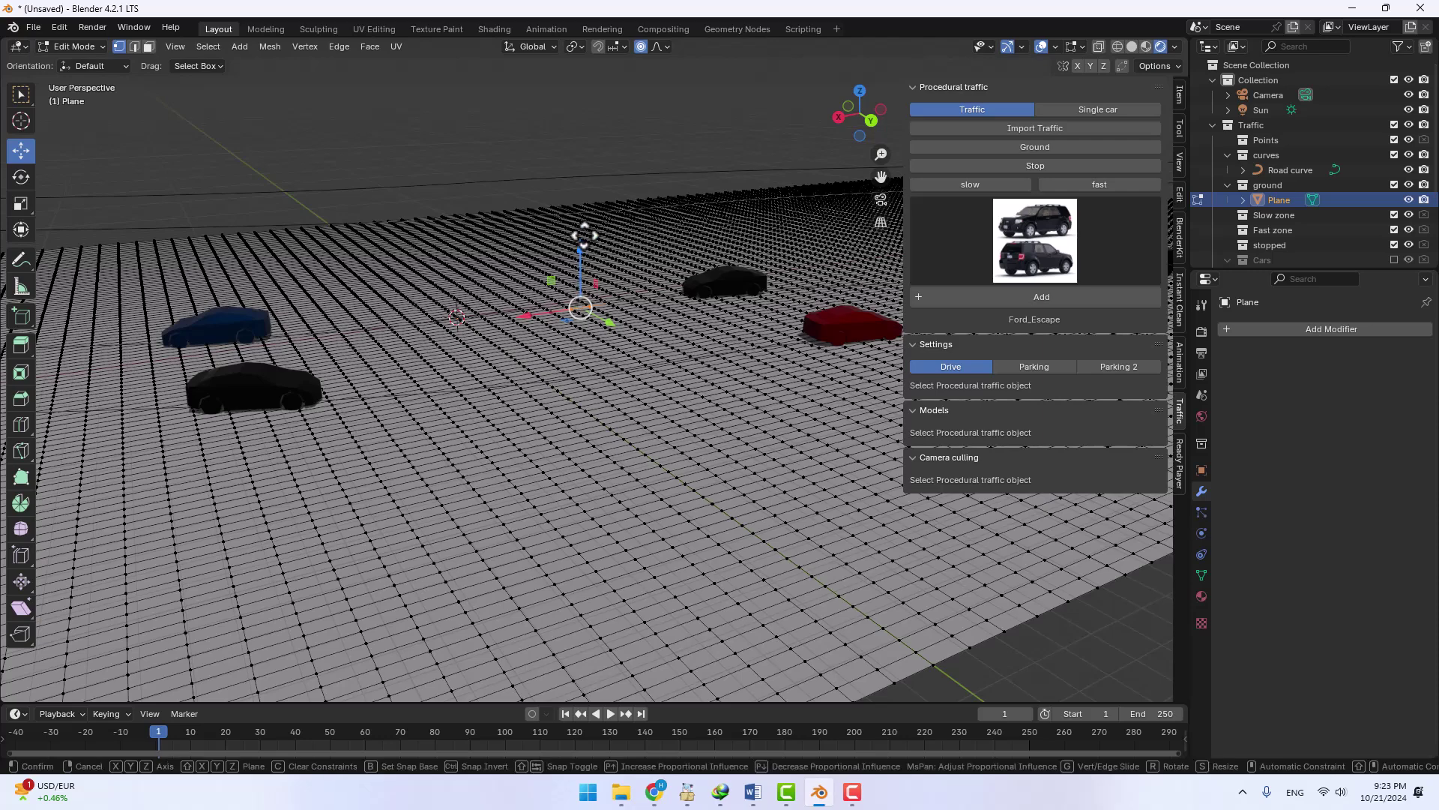
pyautogui.moveTo(581, 242)
pyautogui.mouseDown()
pyautogui.moveTo(578, 198)
pyautogui.moveTo(588, 294)
pyautogui.mouseUp()
pyautogui.press('c')
pyautogui.scroll(5, 589, 294)
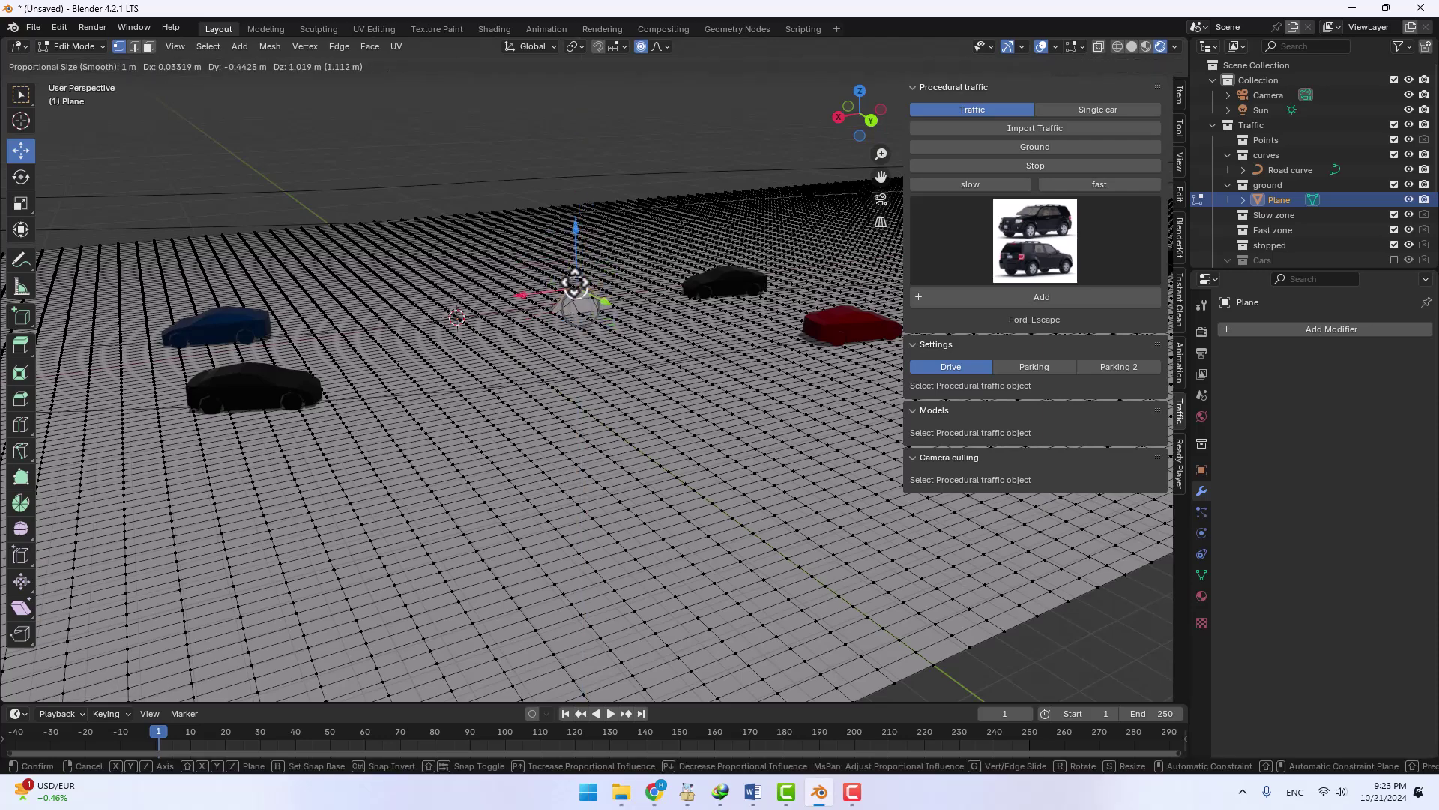
pyautogui.press('z')
pyautogui.press('x')
pyautogui.scroll(-20, 575, 303)
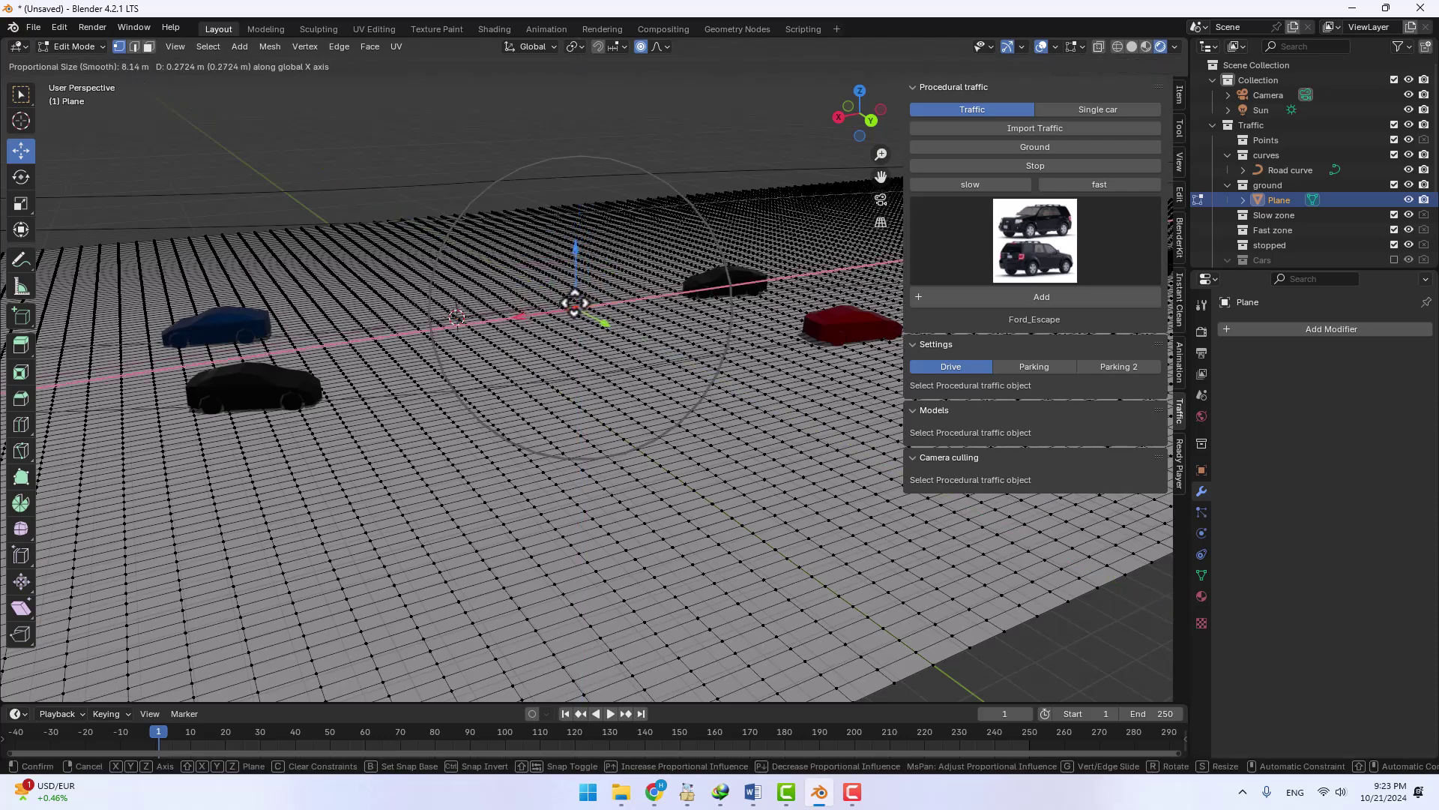
pyautogui.moveTo(574, 303); pyautogui.dragTo(575, 304)
pyautogui.moveTo(576, 255); pyautogui.dragTo(580, 239)
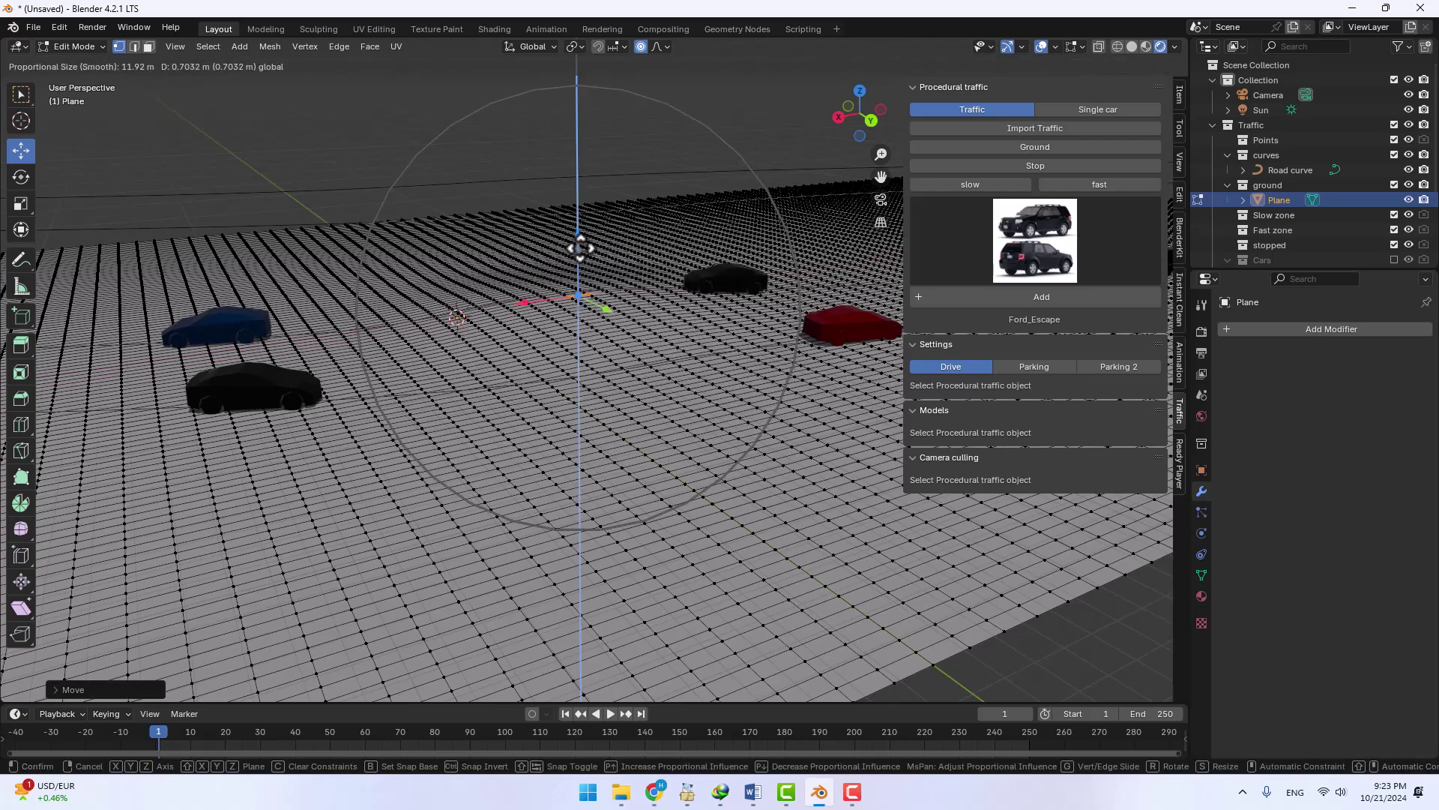
pyautogui.rightClick(582, 252)
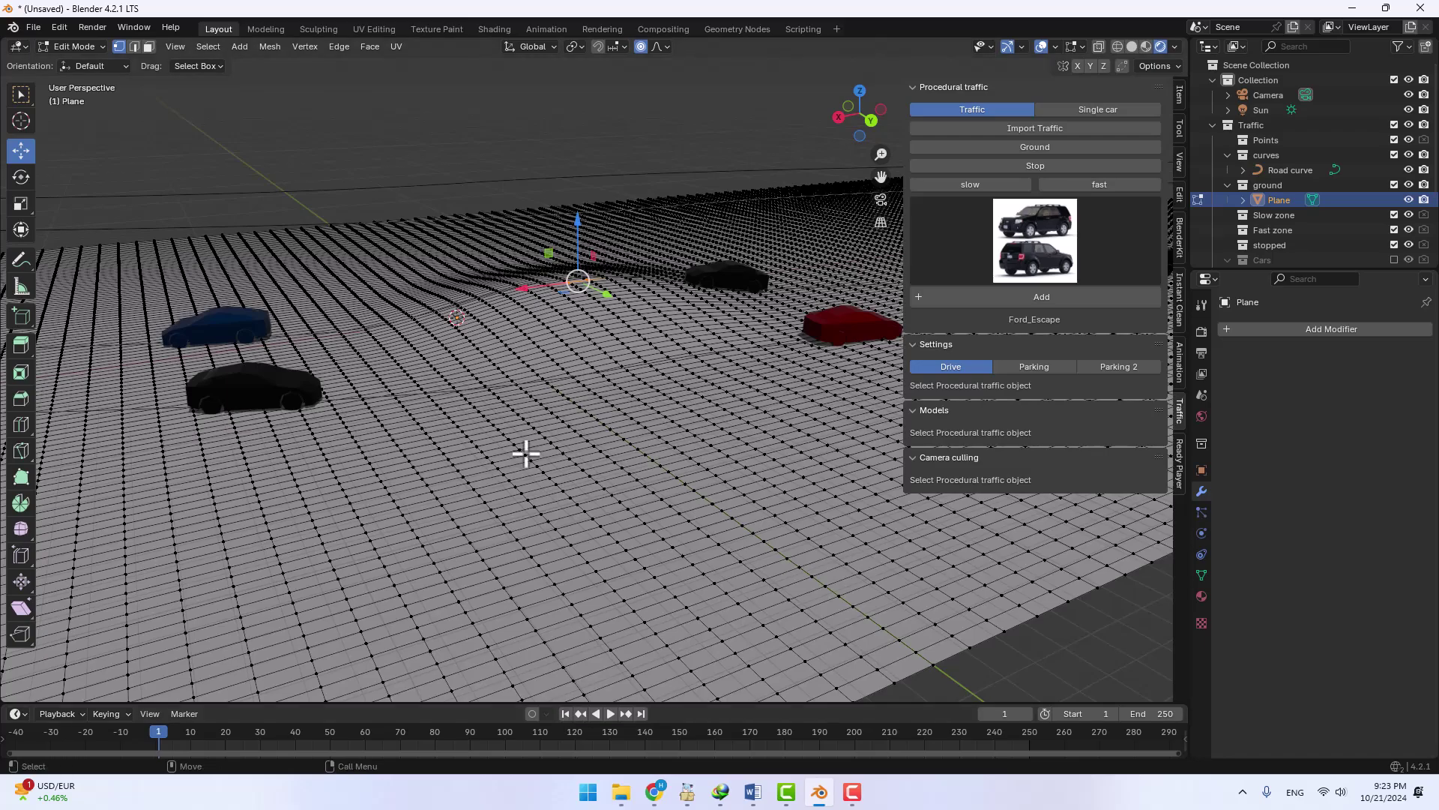
pyautogui.moveTo(527, 453); pyautogui.dragTo(595, 462, button='middle')
pyautogui.press('Tab')
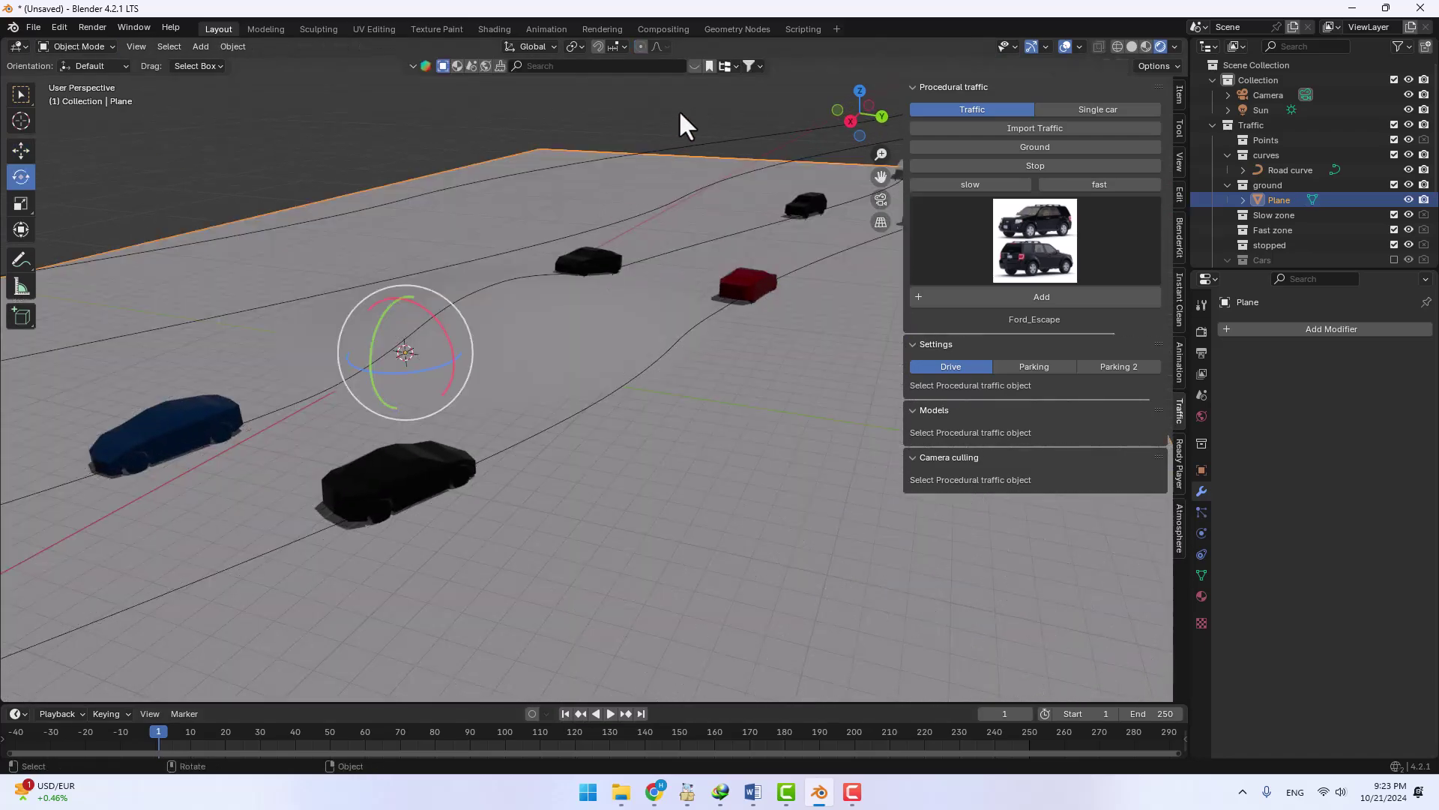
# - Play the traffic animation while orbiting, stopping at frame 170
pyautogui.click(682, 123)
pyautogui.click(608, 714)
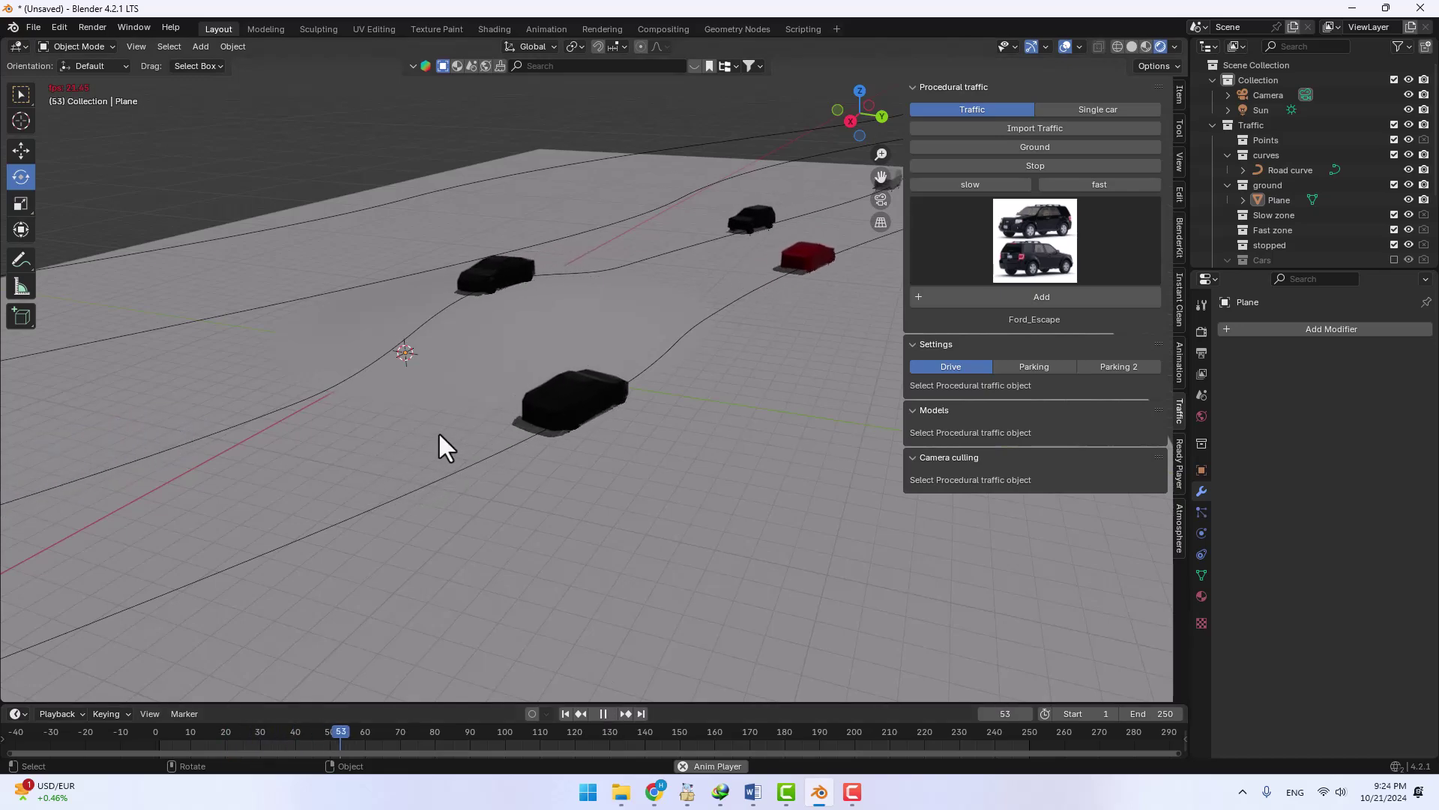
pyautogui.moveTo(471, 397)
pyautogui.mouseDown(button='middle')
pyautogui.moveTo(588, 376)
pyautogui.moveTo(530, 384)
pyautogui.mouseUp(button='middle')
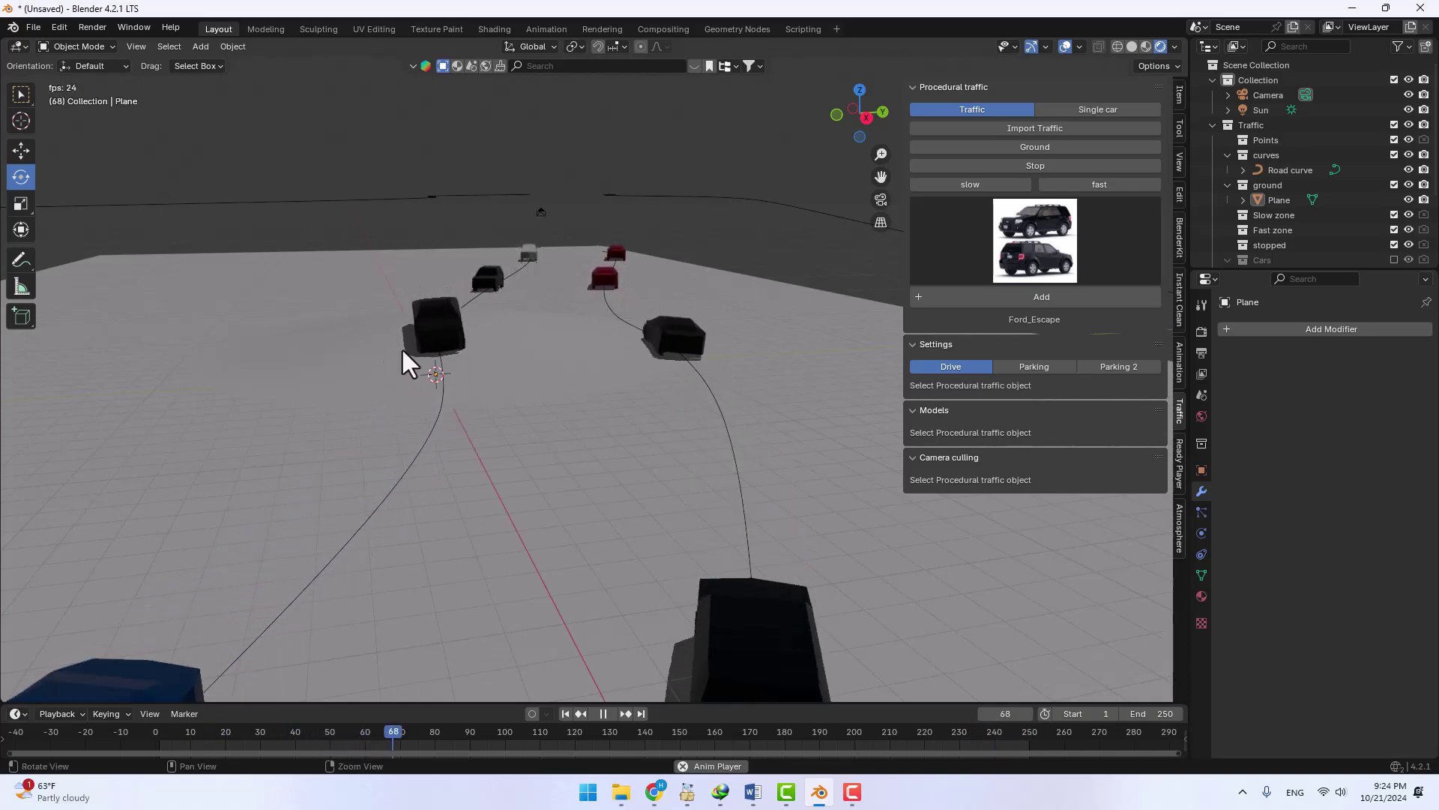
pyautogui.moveTo(402, 347); pyautogui.dragTo(394, 341, button='middle')
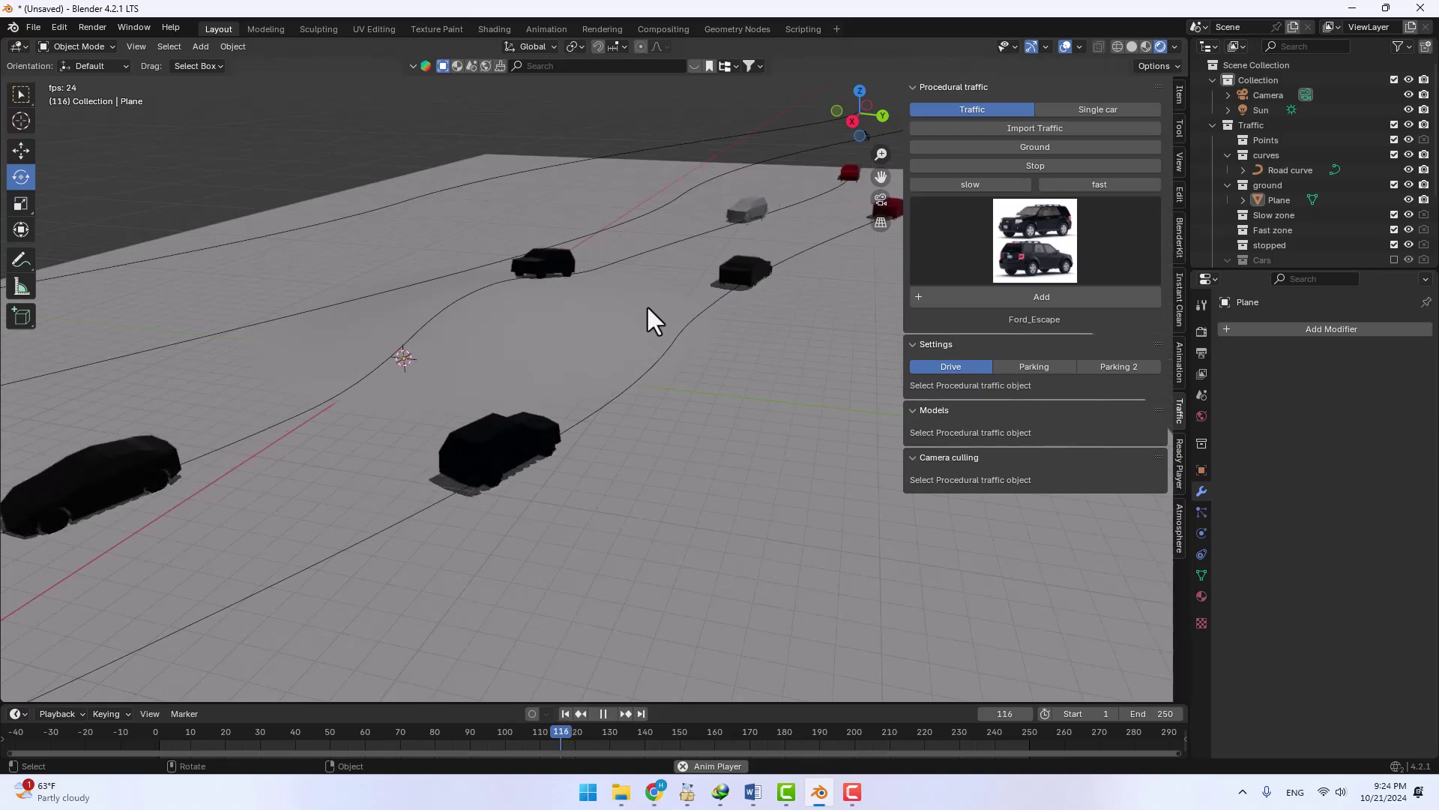
pyautogui.moveTo(646, 304)
pyautogui.mouseDown(button='middle')
pyautogui.moveTo(628, 357)
pyautogui.moveTo(1111, 243)
pyautogui.mouseUp(button='middle')
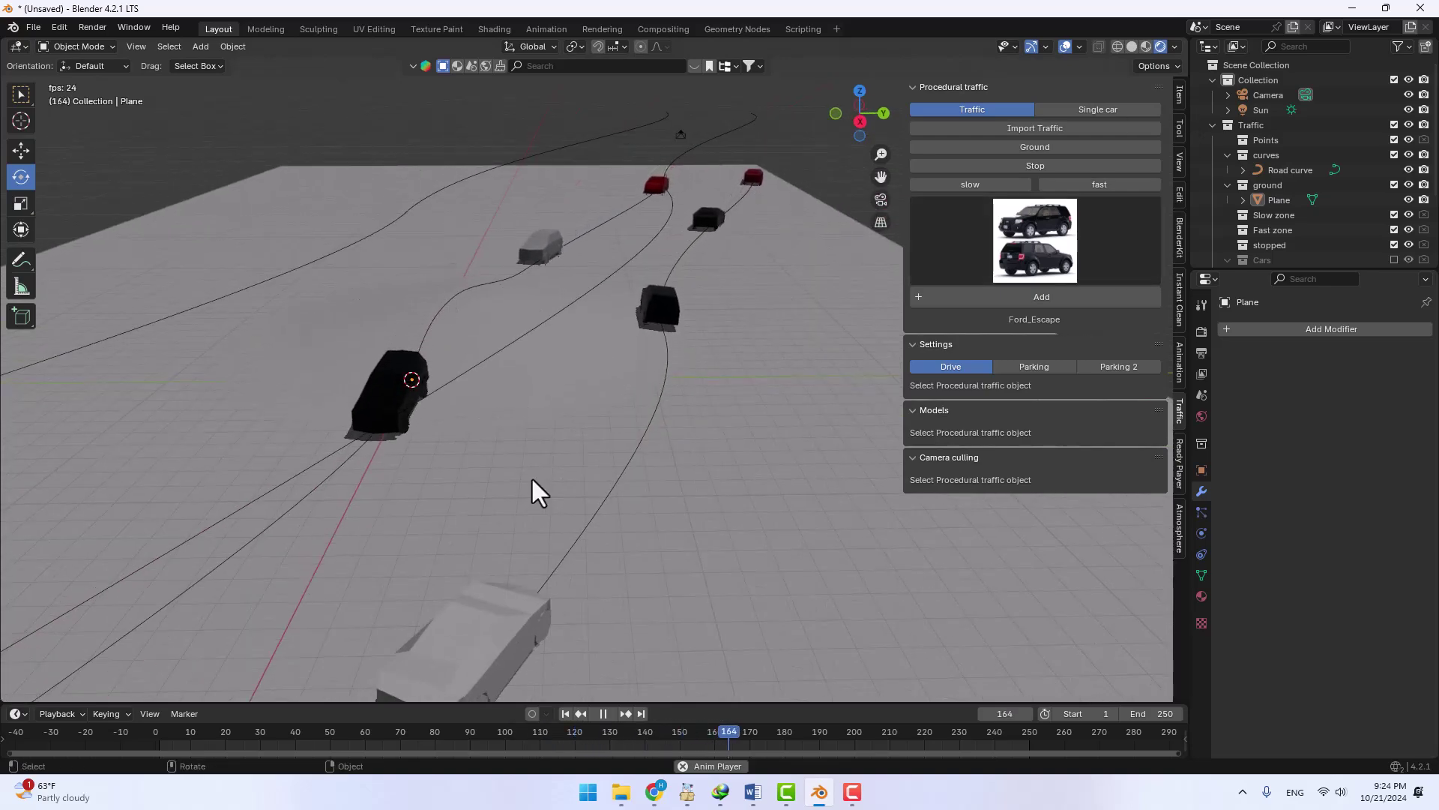
pyautogui.press('space')
# - Select the camera, then the Traffic object to show its GeometryNodes settings
pyautogui.scroll(-2, 636, 505)
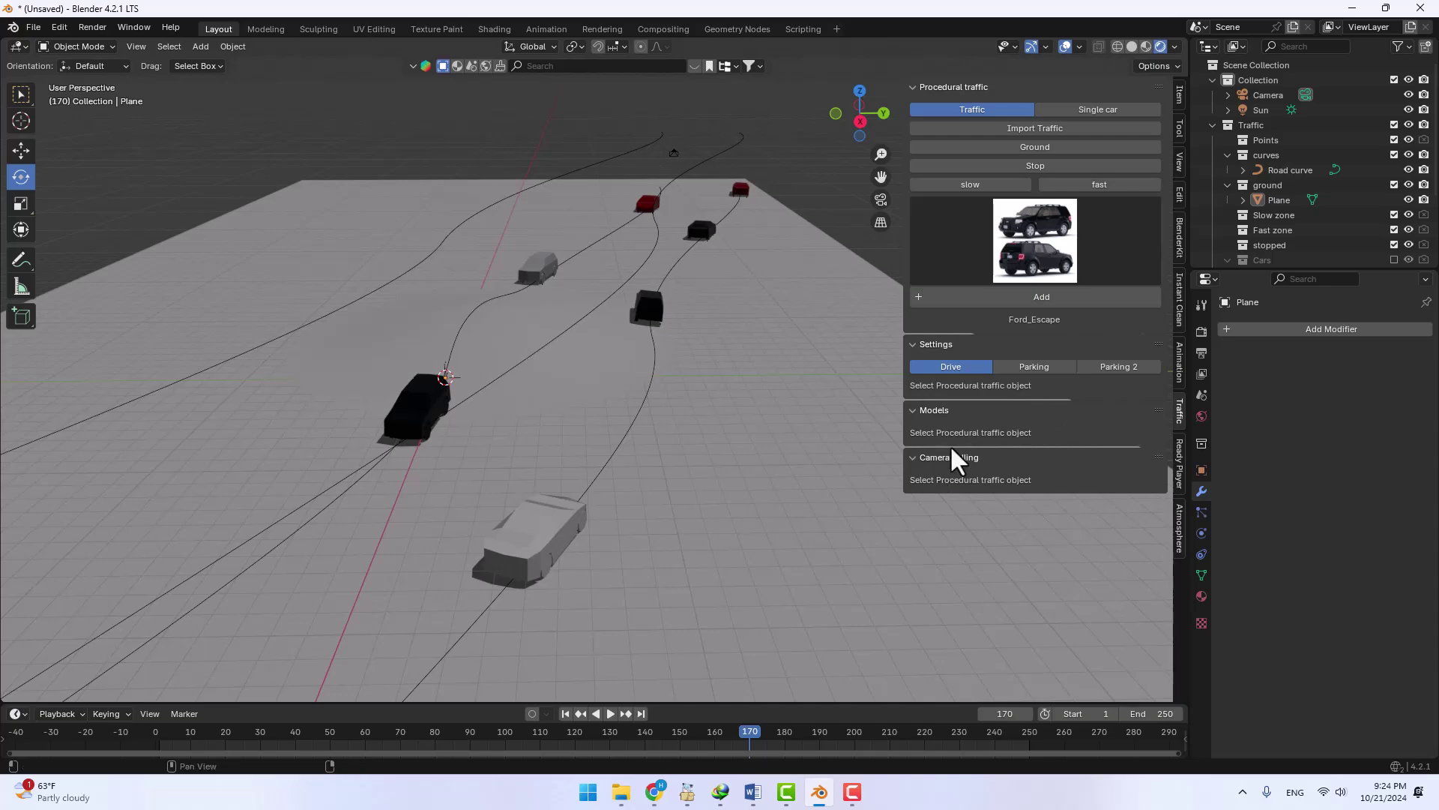
pyautogui.click(1268, 93)
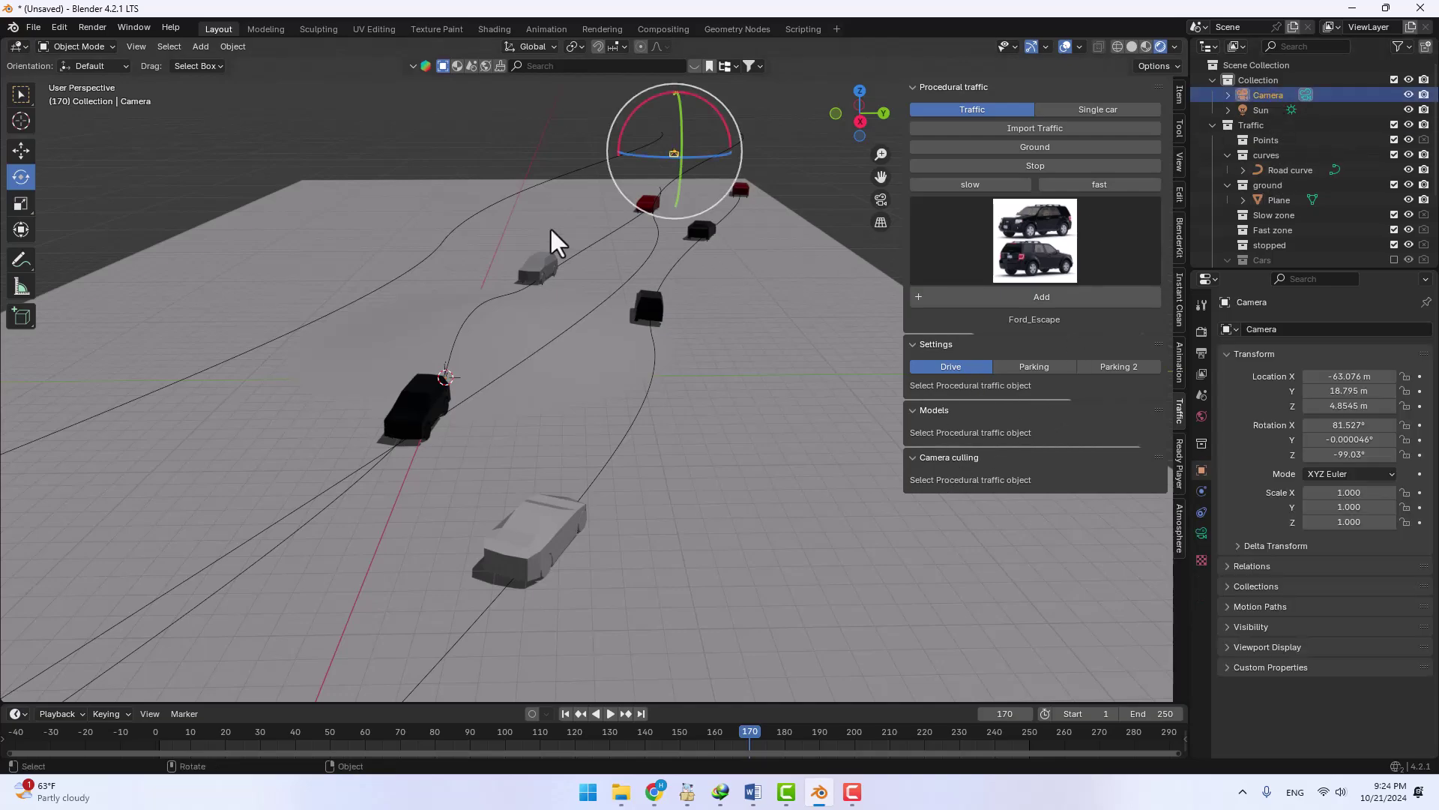
pyautogui.moveTo(826, 141)
pyautogui.mouseDown(button='middle')
pyautogui.moveTo(445, 403)
pyautogui.moveTo(640, 383)
pyautogui.mouseUp(button='middle')
pyautogui.click(681, 364)
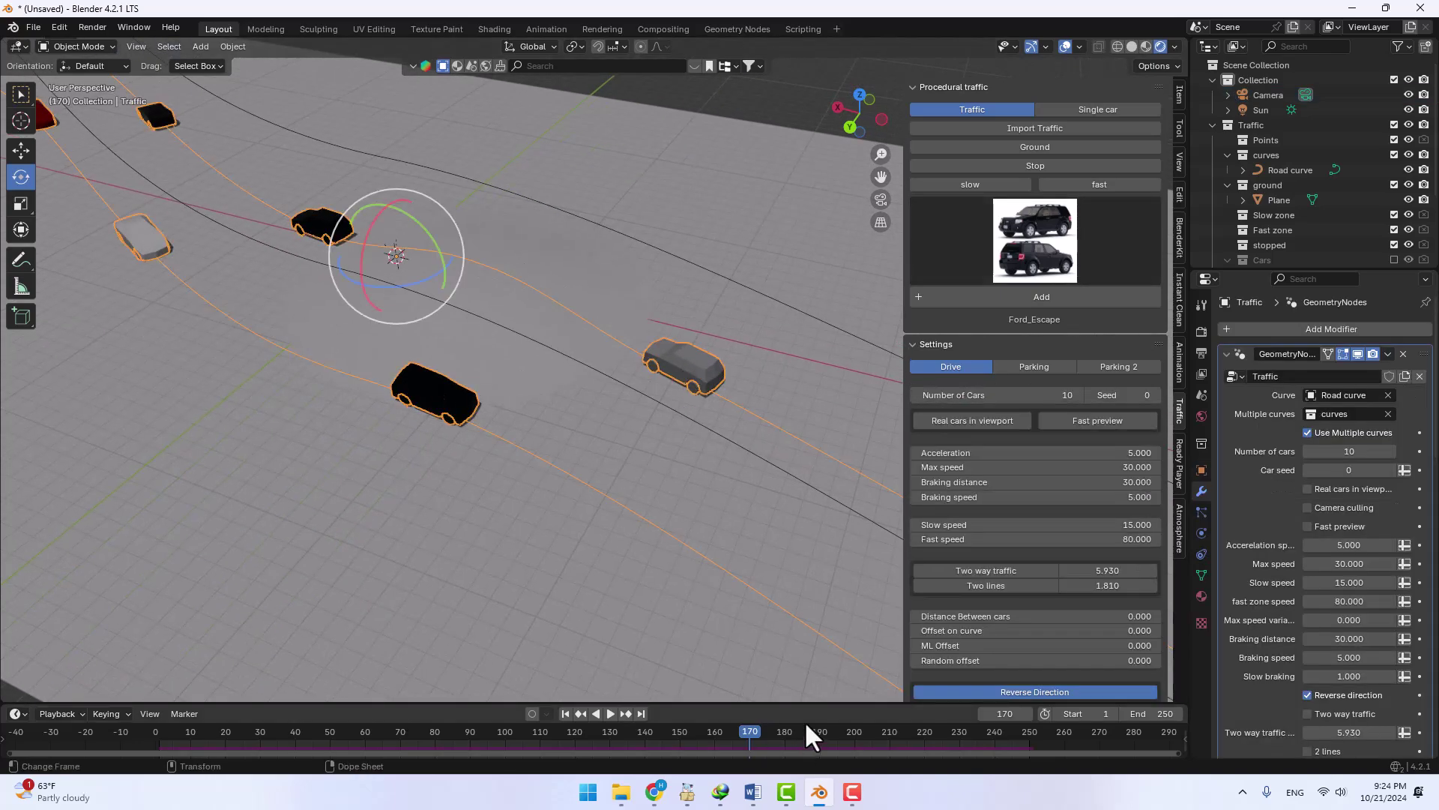
# - Rewind to frame 1 and raise Number of Cars to 50
pyautogui.click(567, 712)
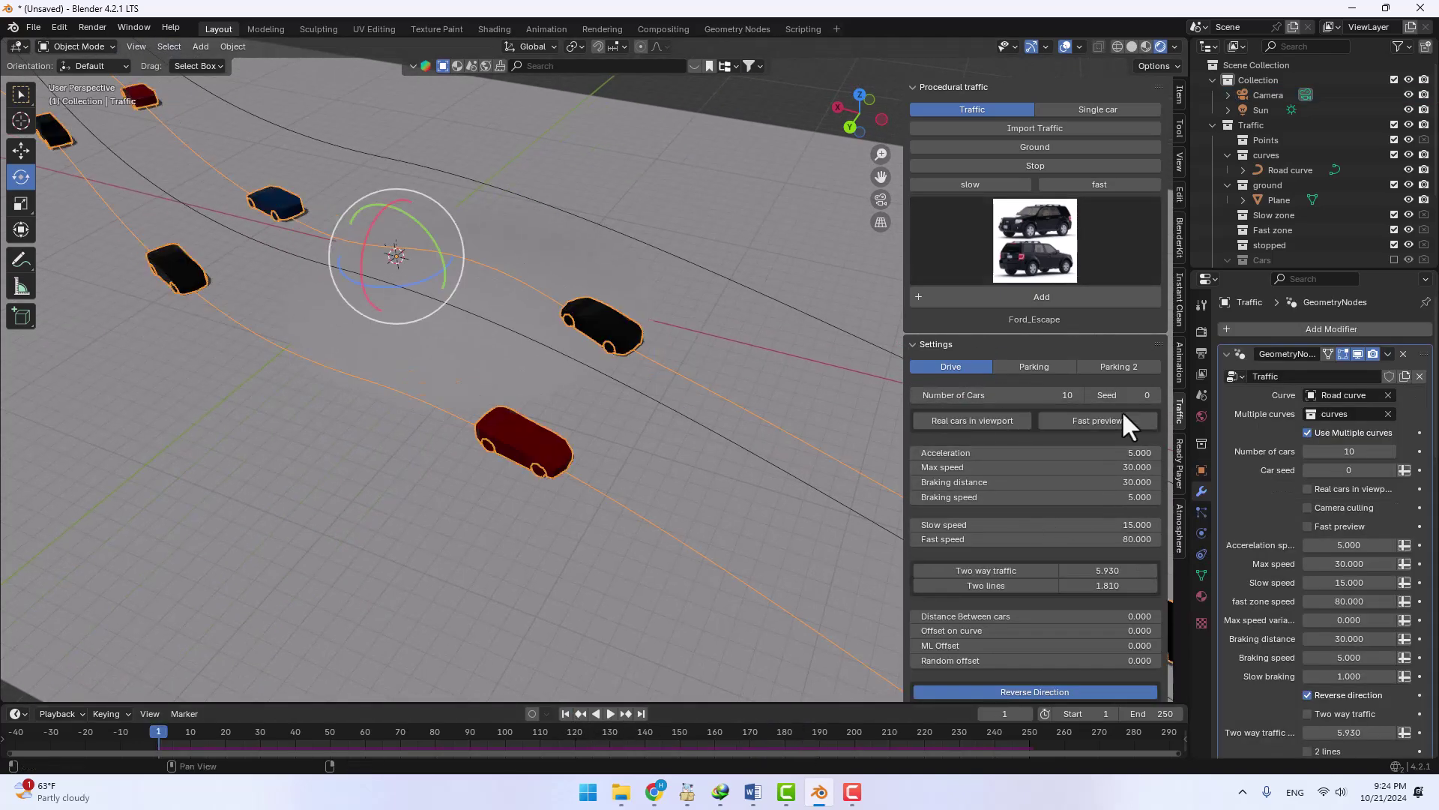
pyautogui.click(1058, 402)
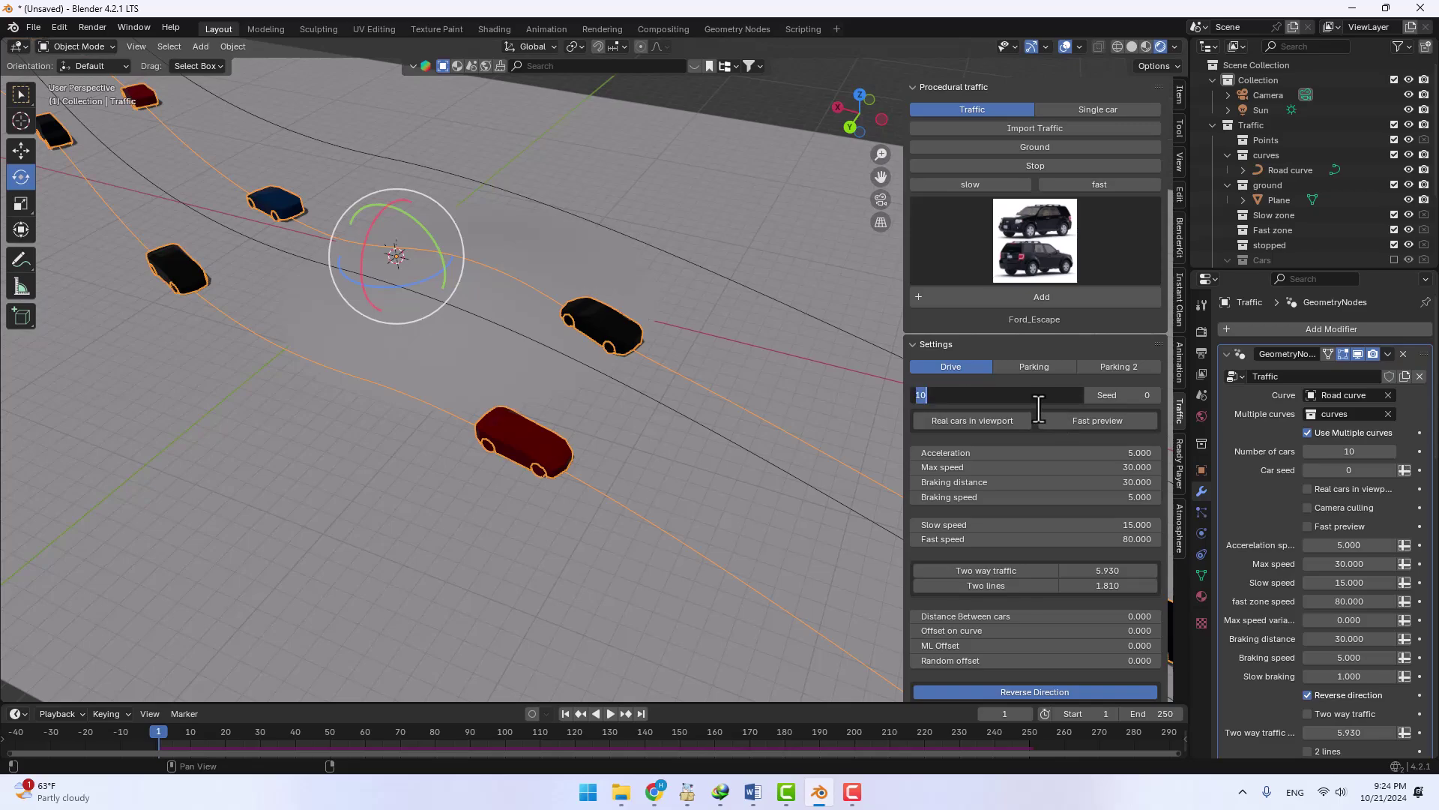
pyautogui.write('50')
pyautogui.press('Return')
pyautogui.moveTo(560, 336)
pyautogui.mouseDown(button='middle')
pyautogui.moveTo(632, 375)
pyautogui.moveTo(593, 345)
pyautogui.moveTo(656, 320)
pyautogui.moveTo(566, 450)
pyautogui.moveTo(697, 402)
pyautogui.moveTo(628, 315)
pyautogui.mouseUp(button='middle')
pyautogui.scroll(-5, 701, 387)
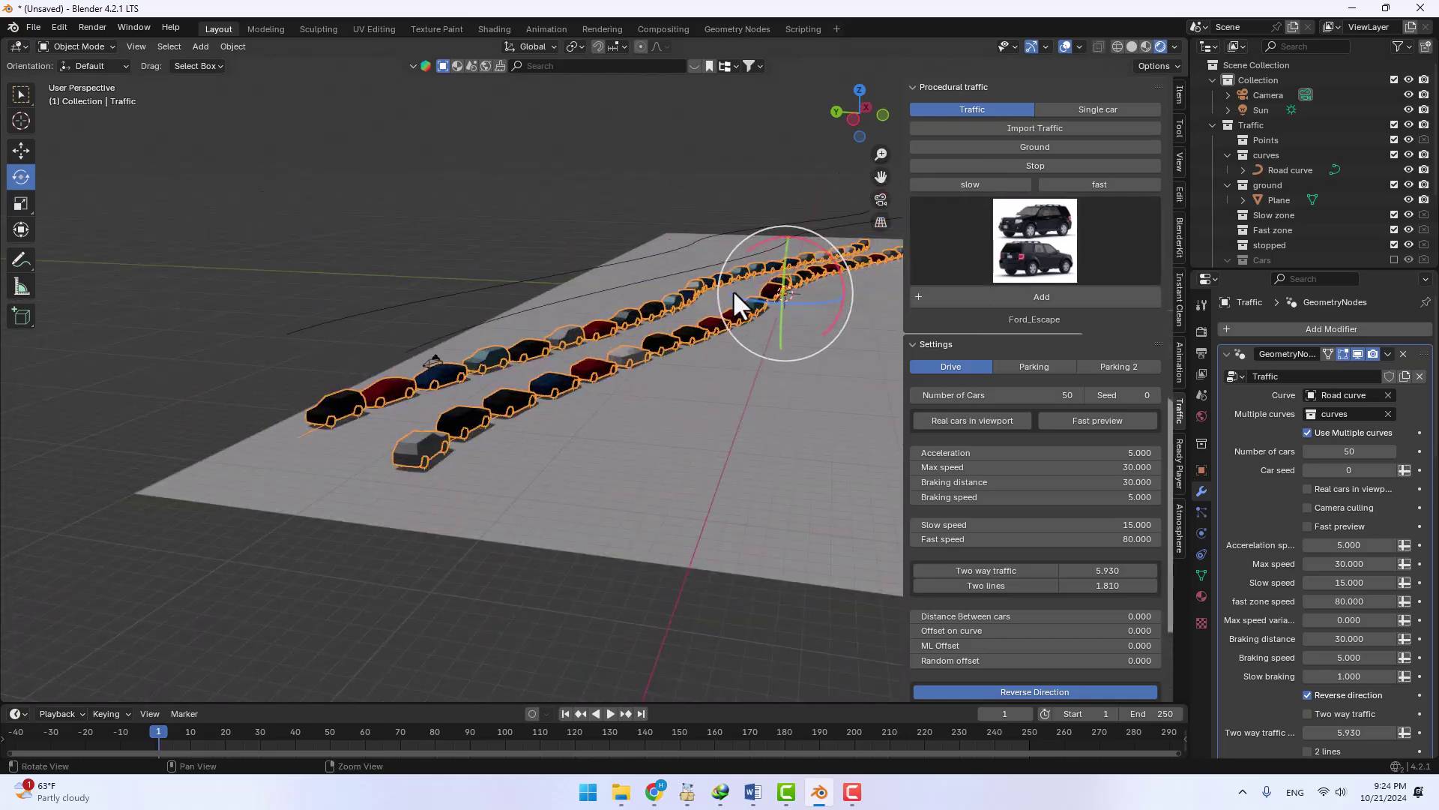
# - Make the camera the active scene camera and aim it along the rows of cars
pyautogui.click(1307, 93)
pyautogui.rightClick(612, 268)
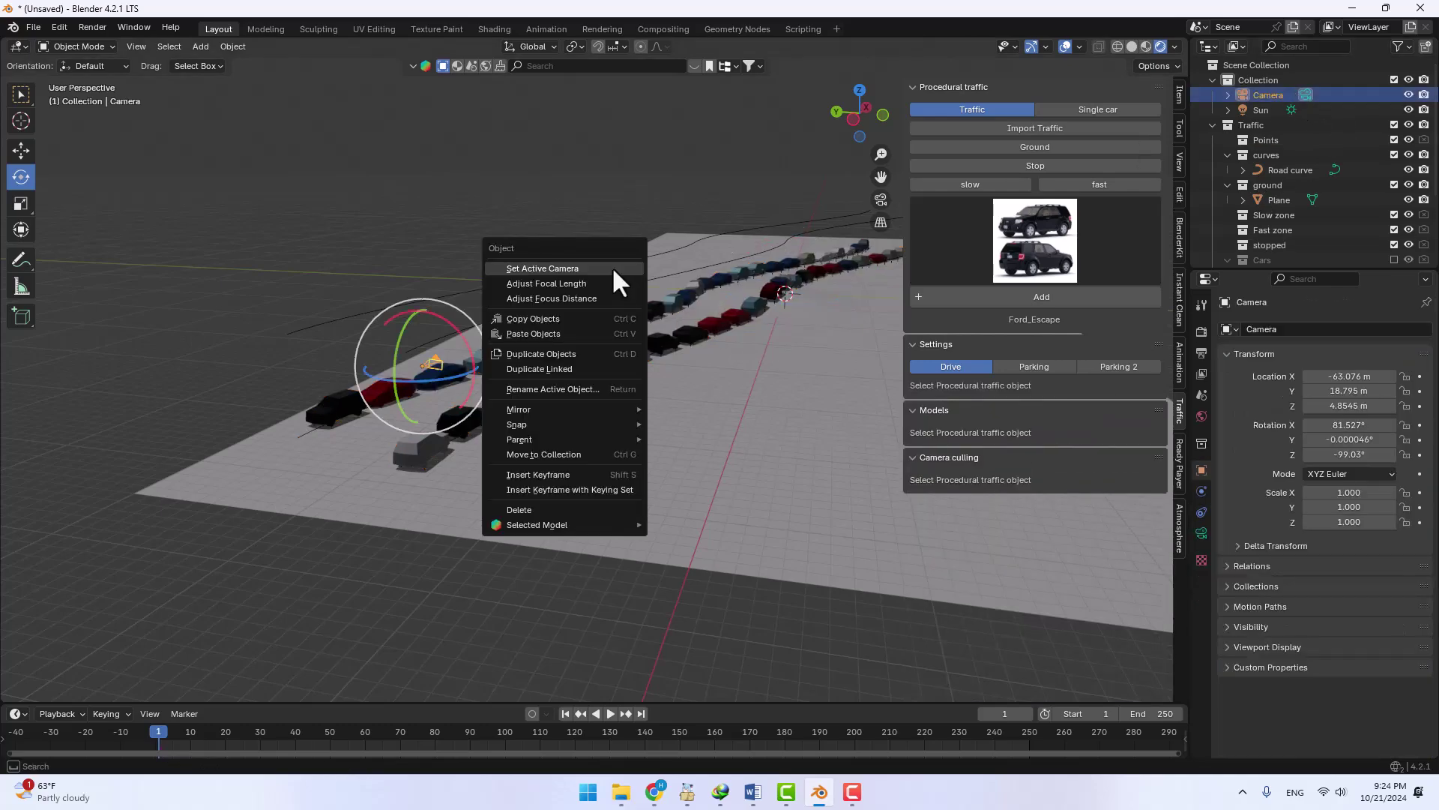
pyautogui.click(541, 268)
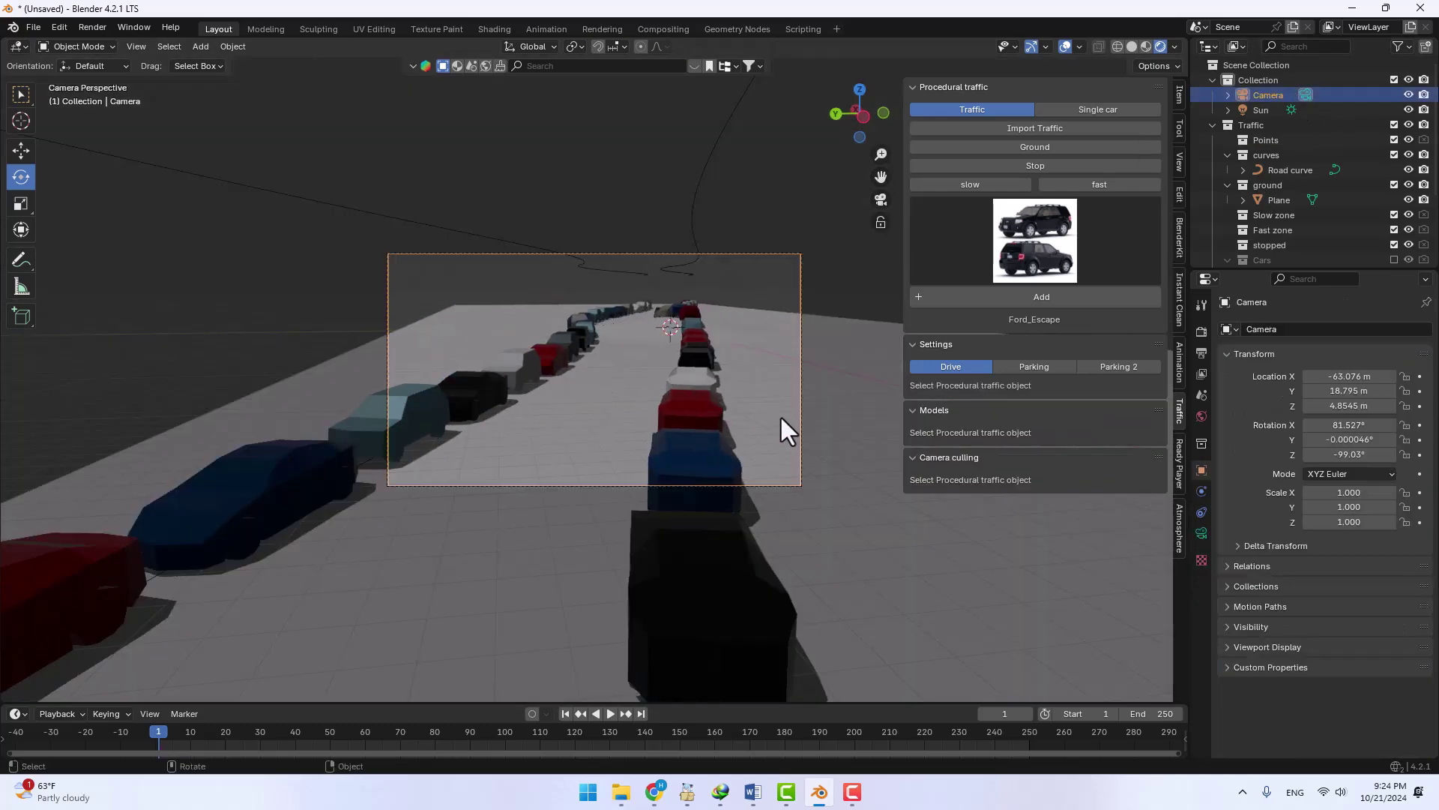
pyautogui.moveTo(800, 312)
pyautogui.mouseDown(button='middle')
pyautogui.moveTo(585, 398)
pyautogui.moveTo(697, 390)
pyautogui.moveTo(588, 434)
pyautogui.mouseUp(button='middle')
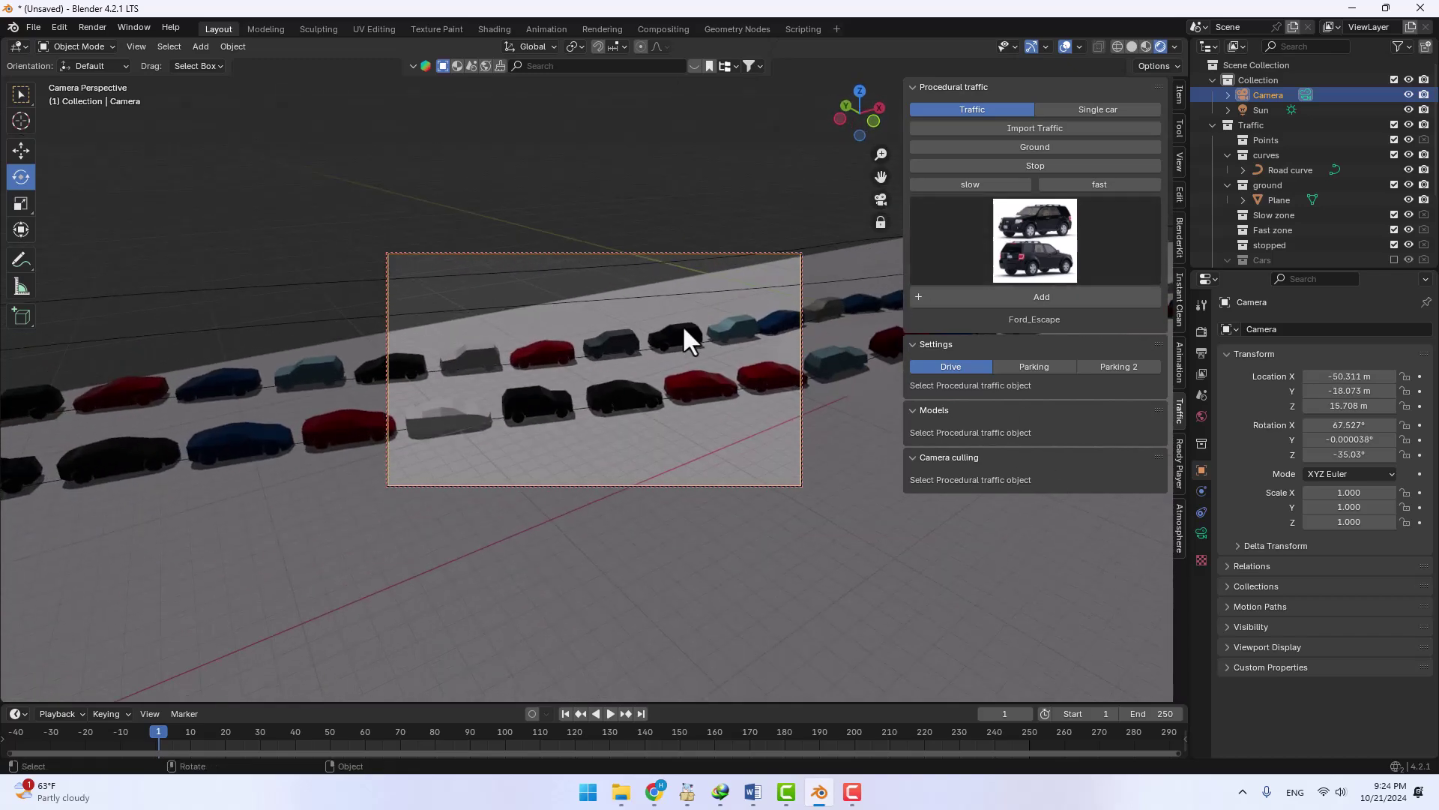
pyautogui.click(677, 295)
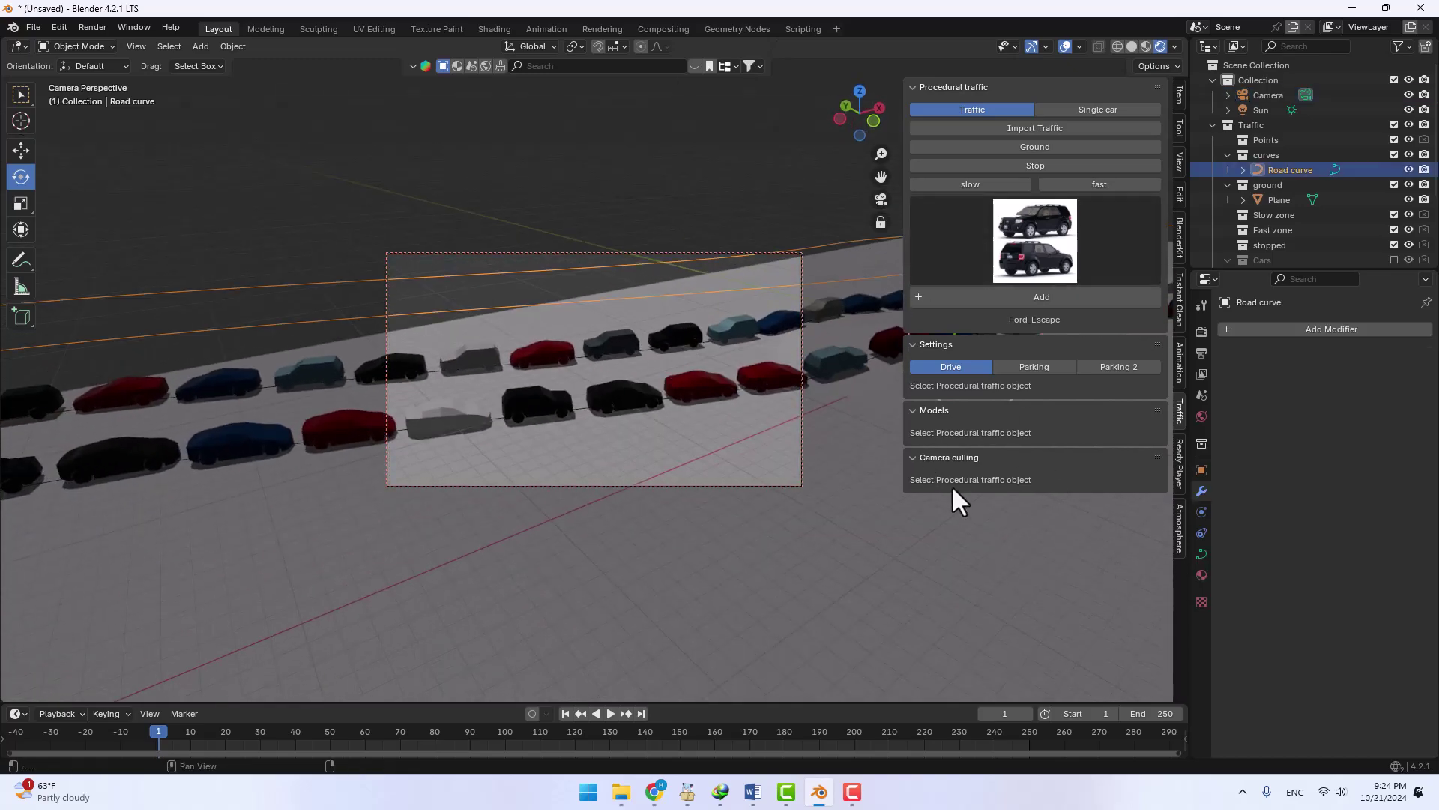
# - Reselect the Traffic object and set its culling camera to Camera
pyautogui.click(747, 336)
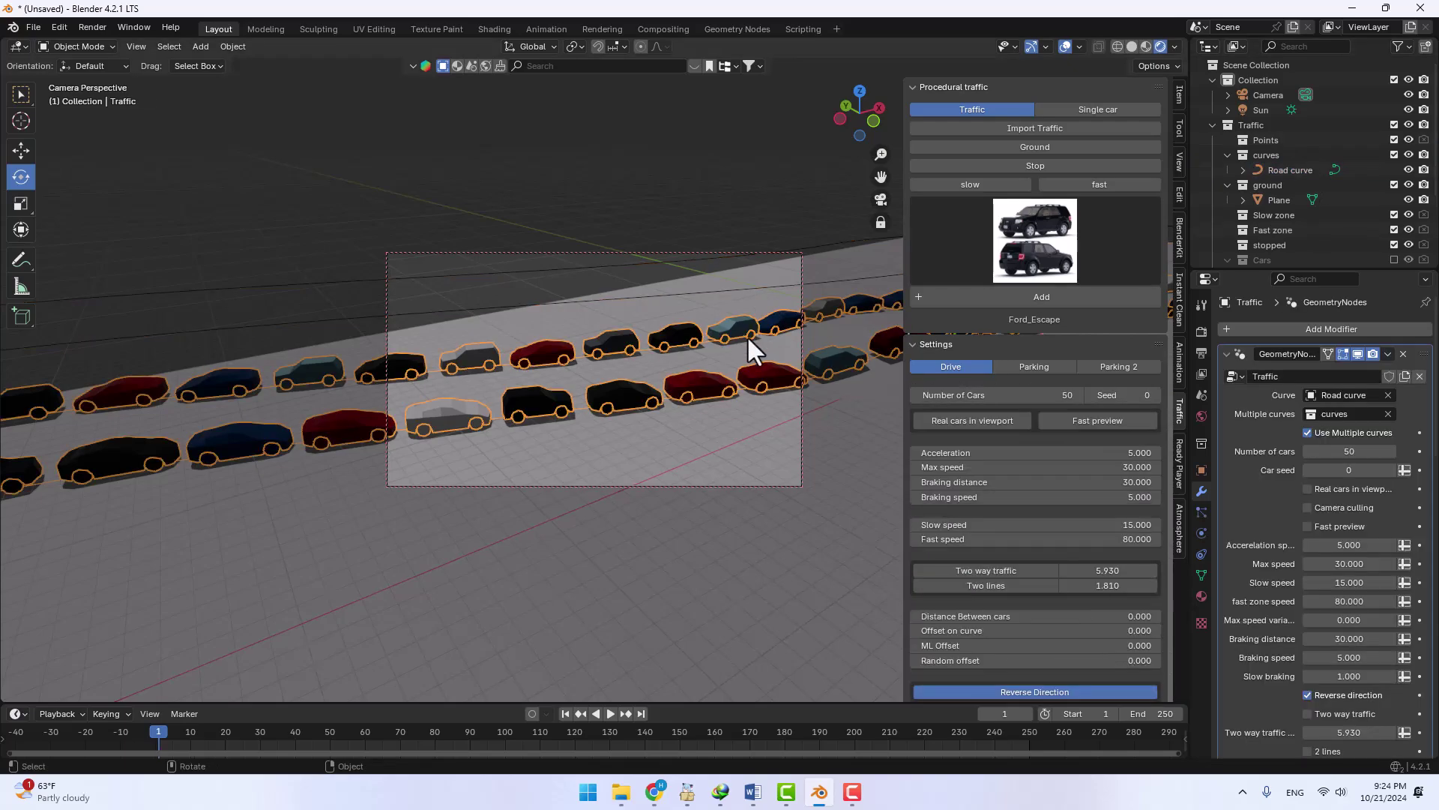
pyautogui.scroll(-10, 1087, 614)
pyautogui.scroll(-1, 1077, 622)
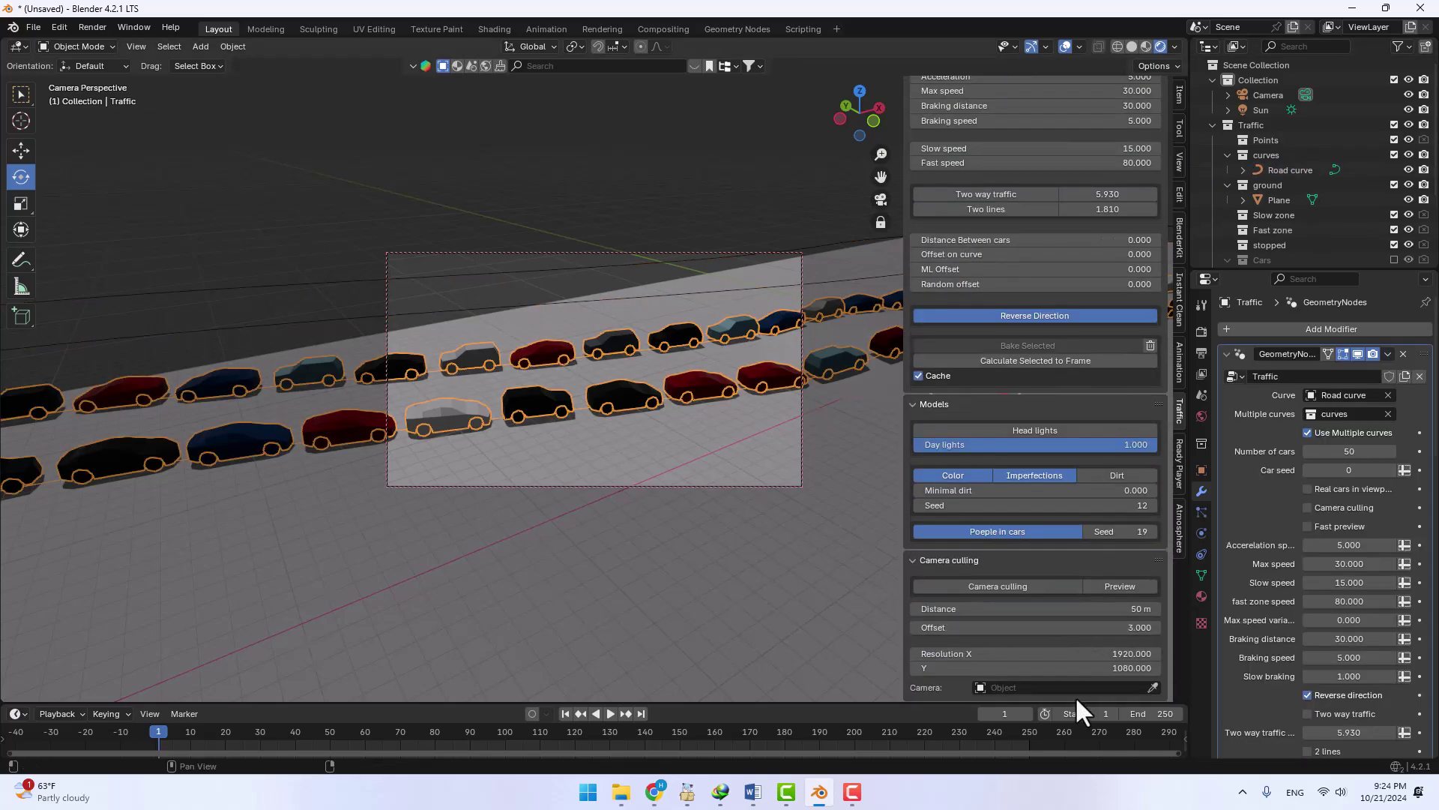
pyautogui.click(1152, 687)
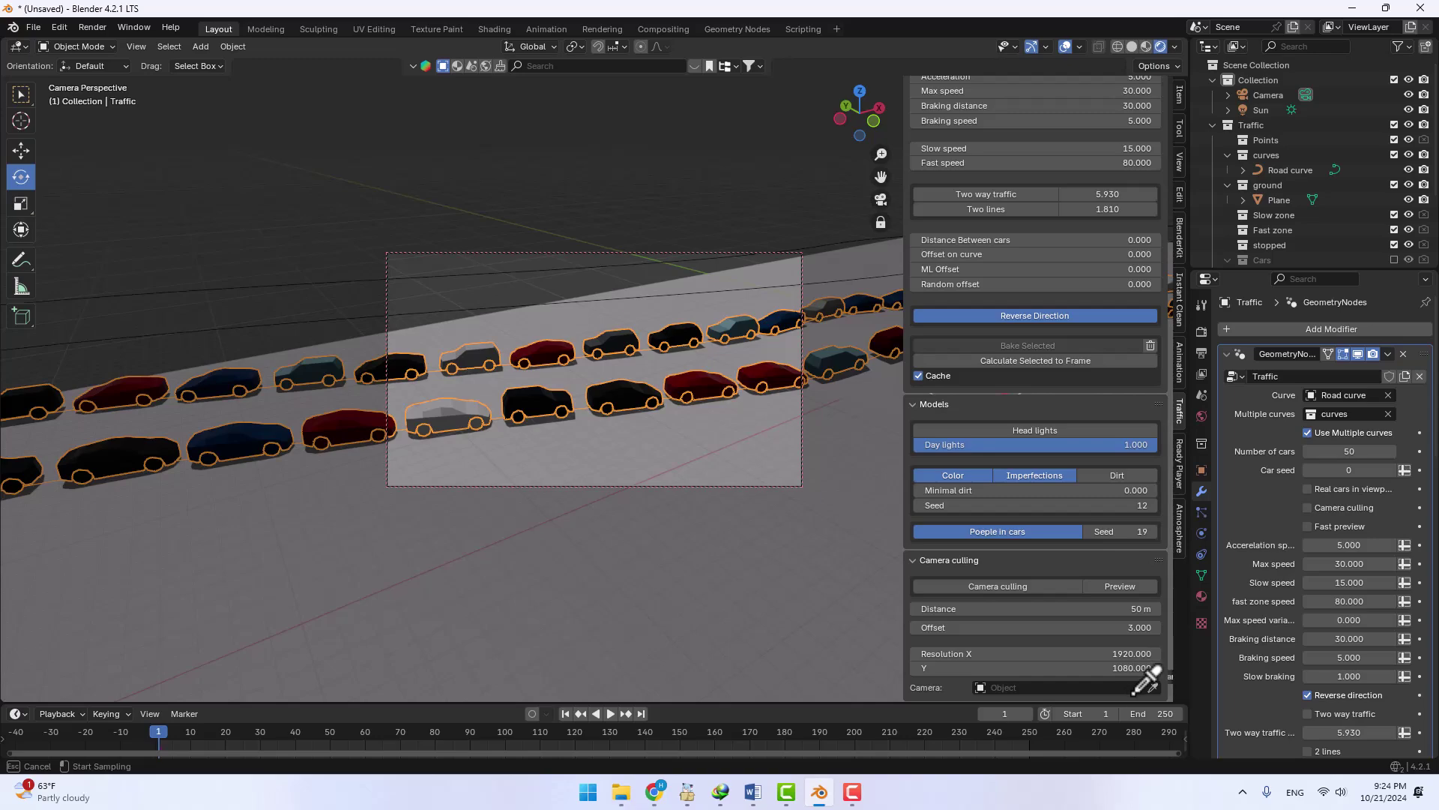
pyautogui.click(1008, 586)
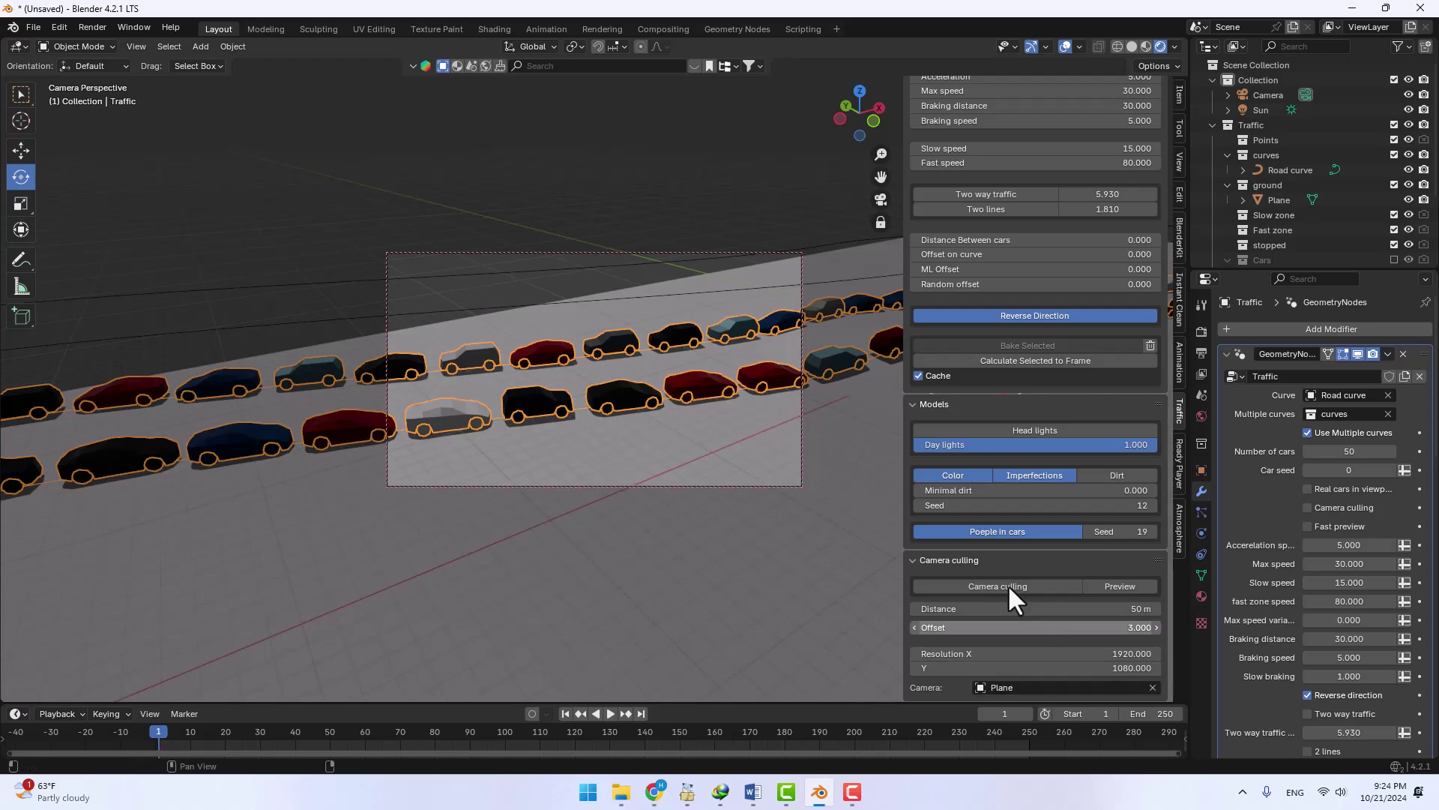
pyautogui.click(1072, 689)
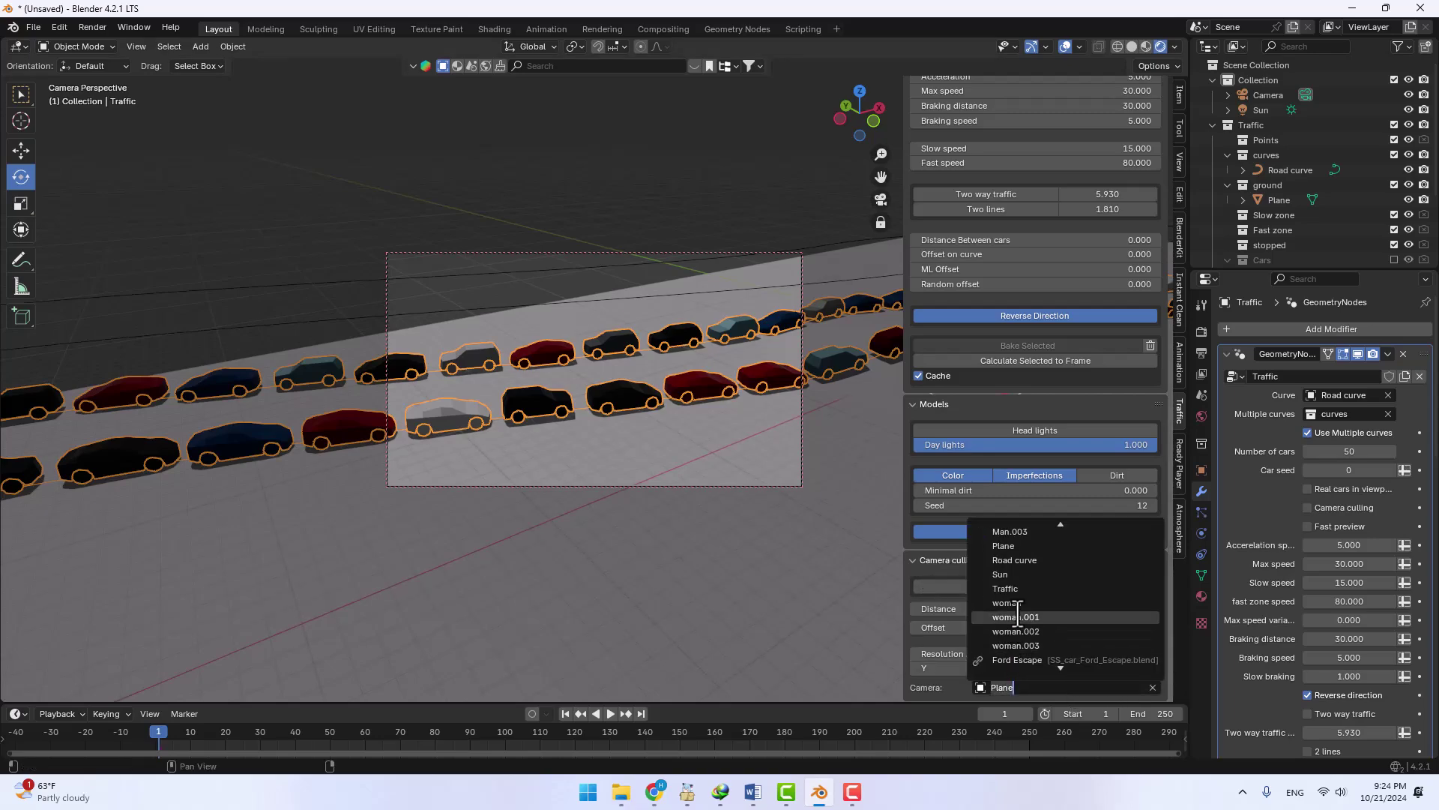
pyautogui.scroll(5, 1017, 616)
pyautogui.click(1024, 529)
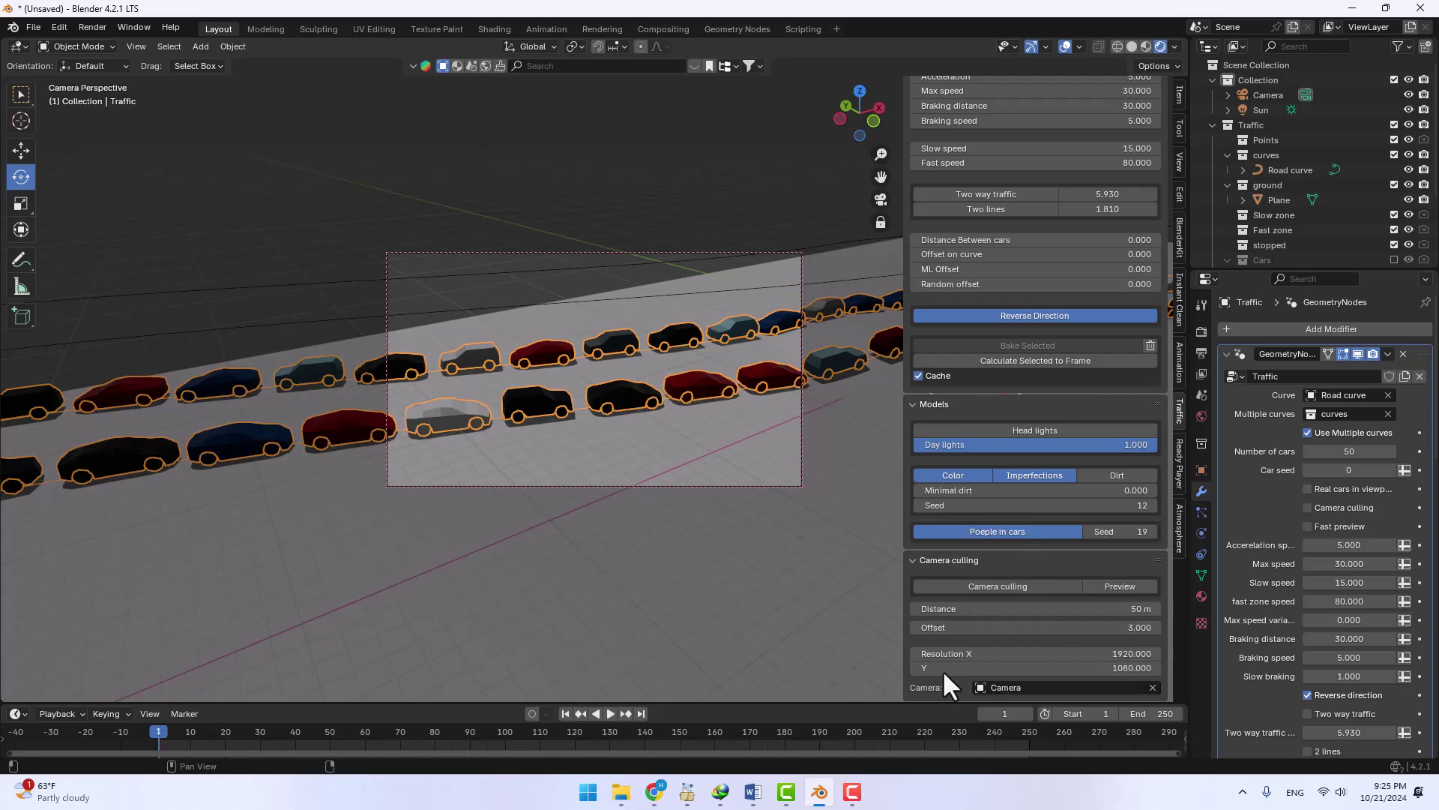
# - Enable camera culling with preview, trim distance to 48.6 m, and play the animation
pyautogui.click(1054, 586)
pyautogui.click(1136, 586)
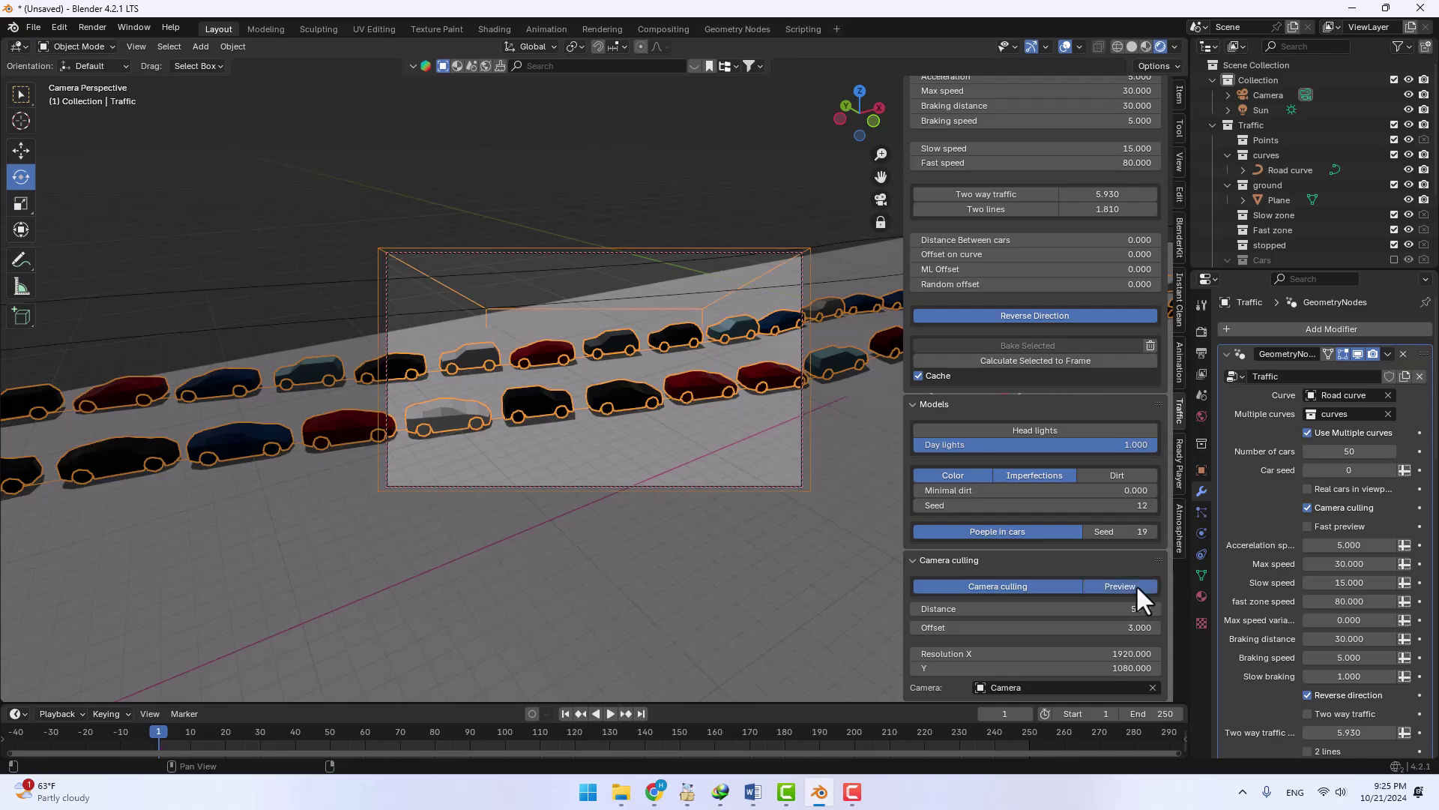
pyautogui.moveTo(699, 430)
pyautogui.mouseDown(button='middle')
pyautogui.moveTo(784, 406)
pyautogui.moveTo(694, 434)
pyautogui.mouseUp(button='middle')
pyautogui.scroll(3, 777, 407)
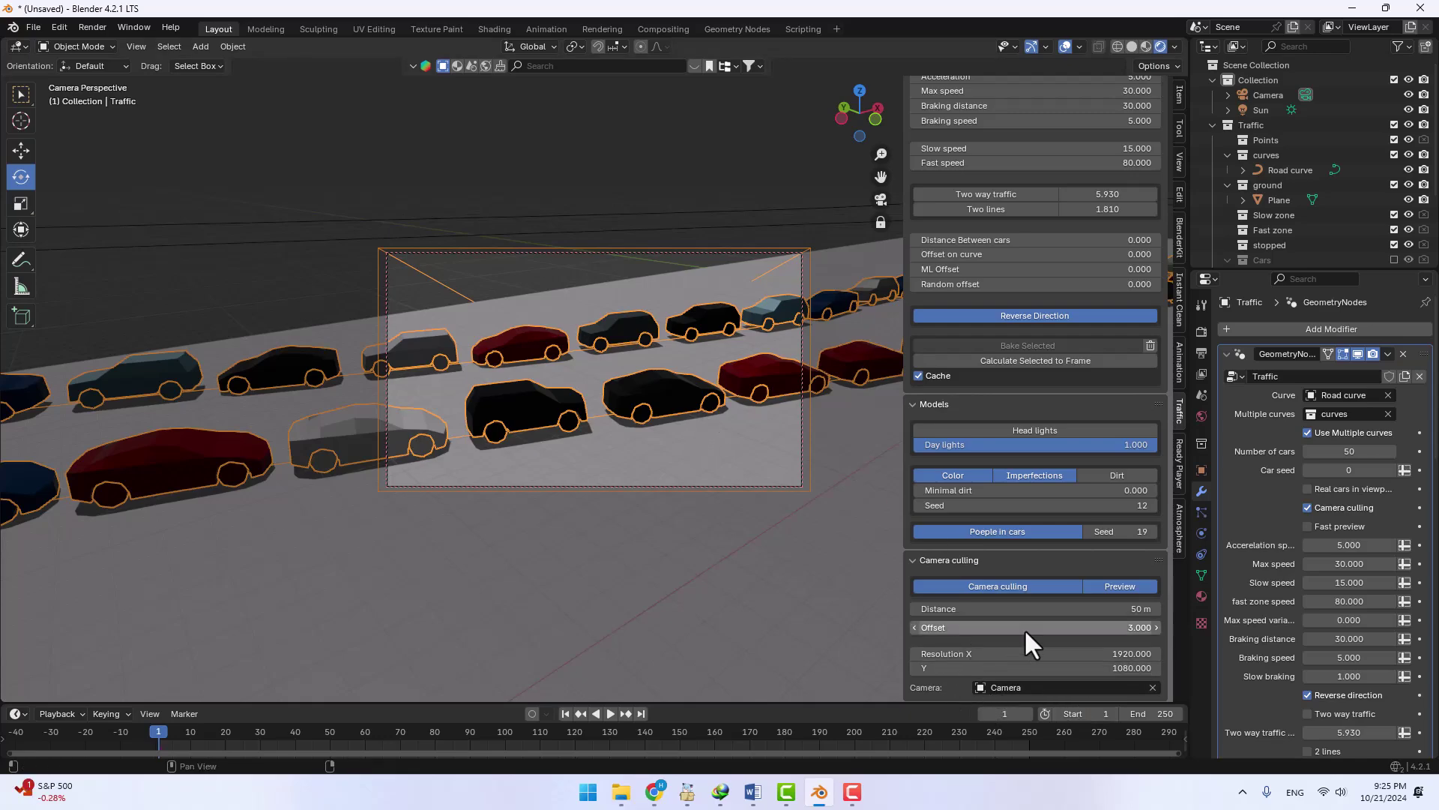
pyautogui.moveTo(1099, 608); pyautogui.dragTo(1072, 608)
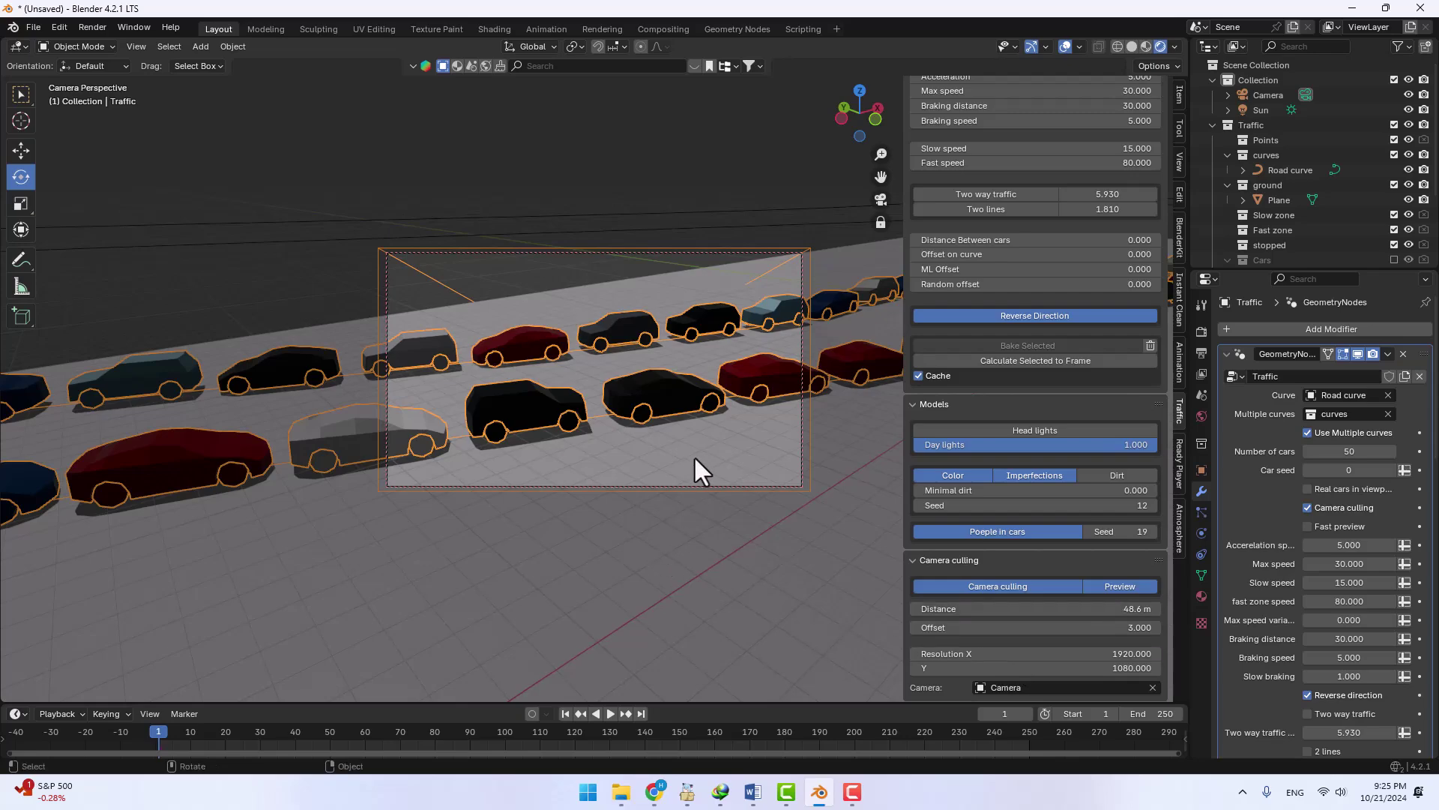
pyautogui.click(604, 711)
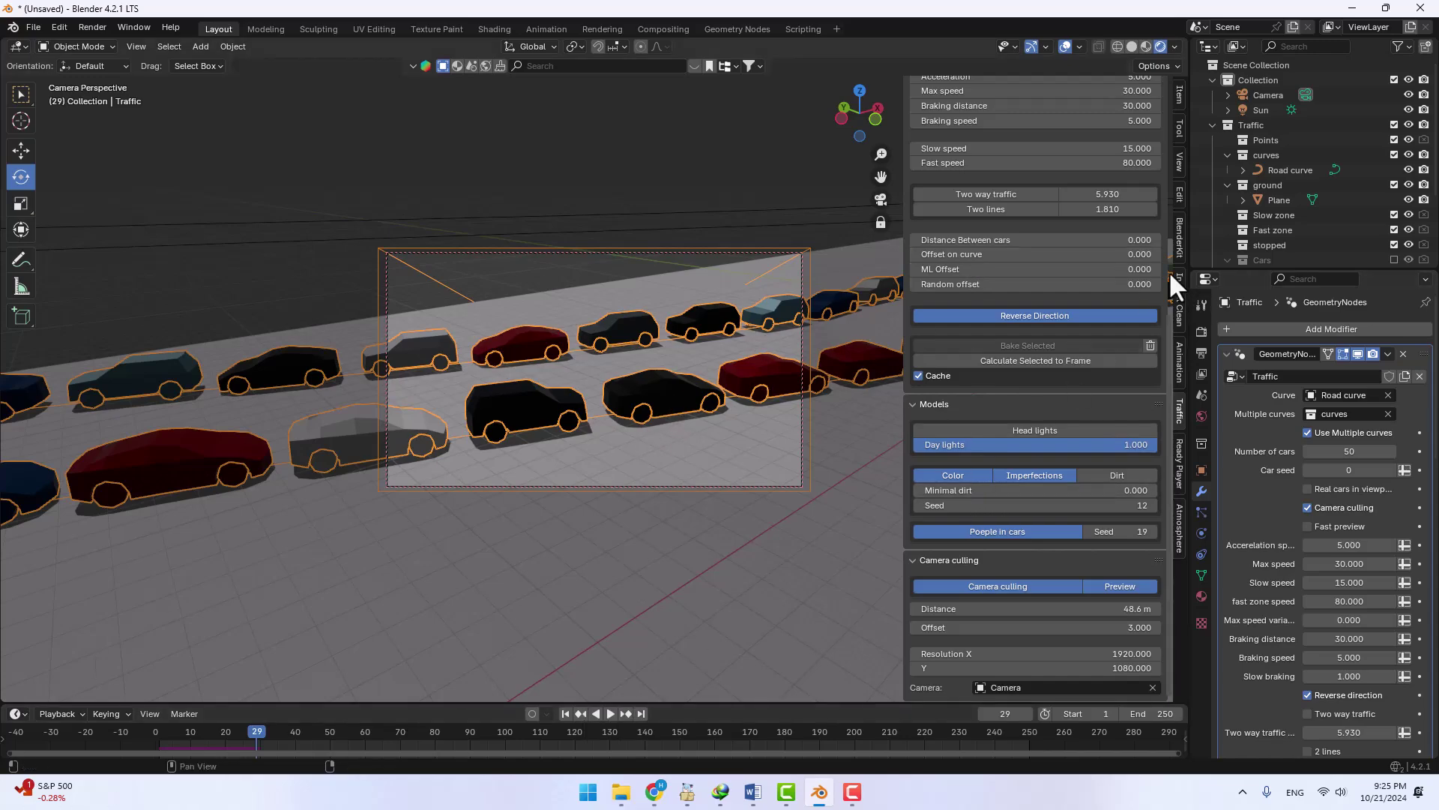
pyautogui.scroll(5, 1158, 289)
pyautogui.scroll(2, 1149, 298)
# - Reduce Number of Cars to 10 and orbit to view the remaining cars
pyautogui.click(1043, 259)
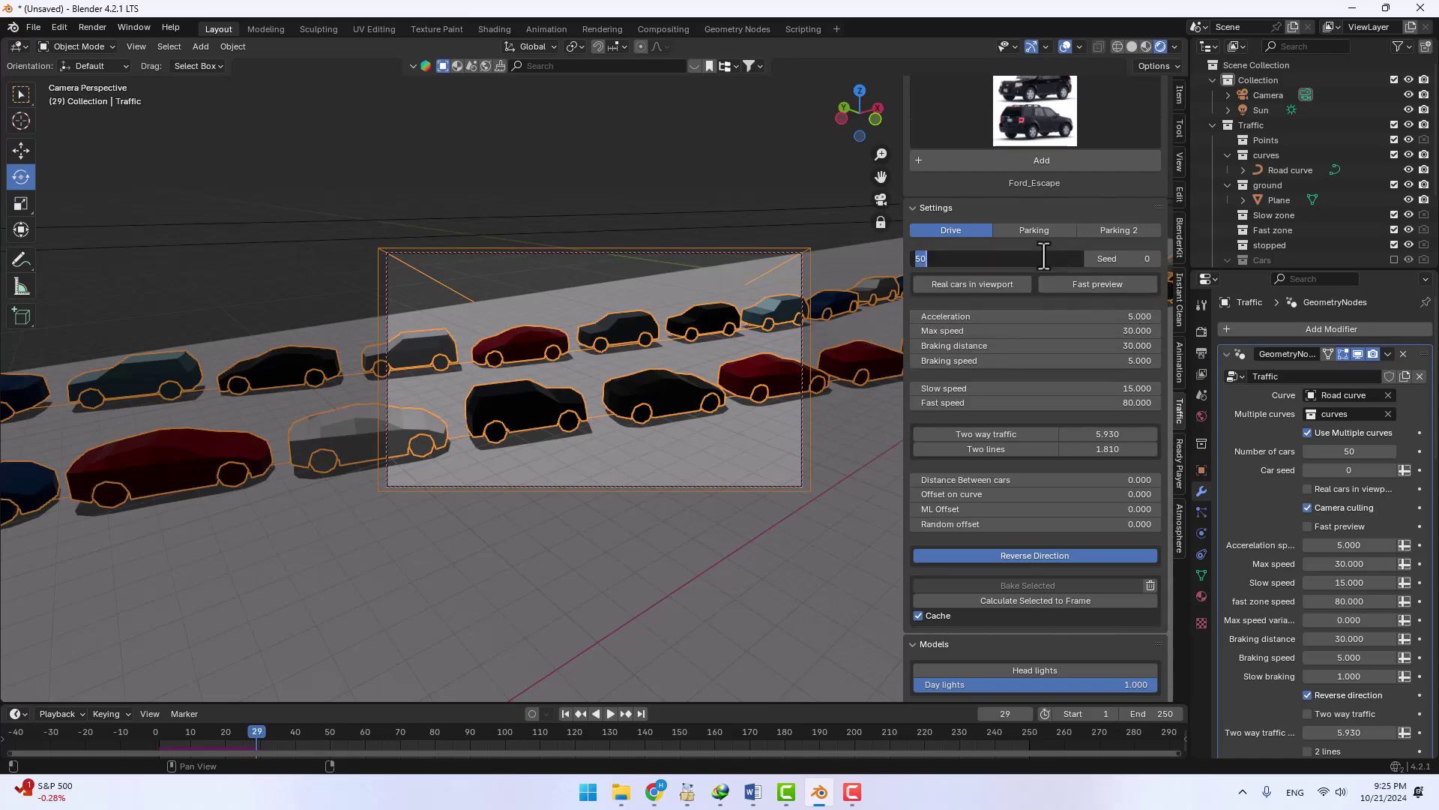
pyautogui.write('10')
pyautogui.press('Return')
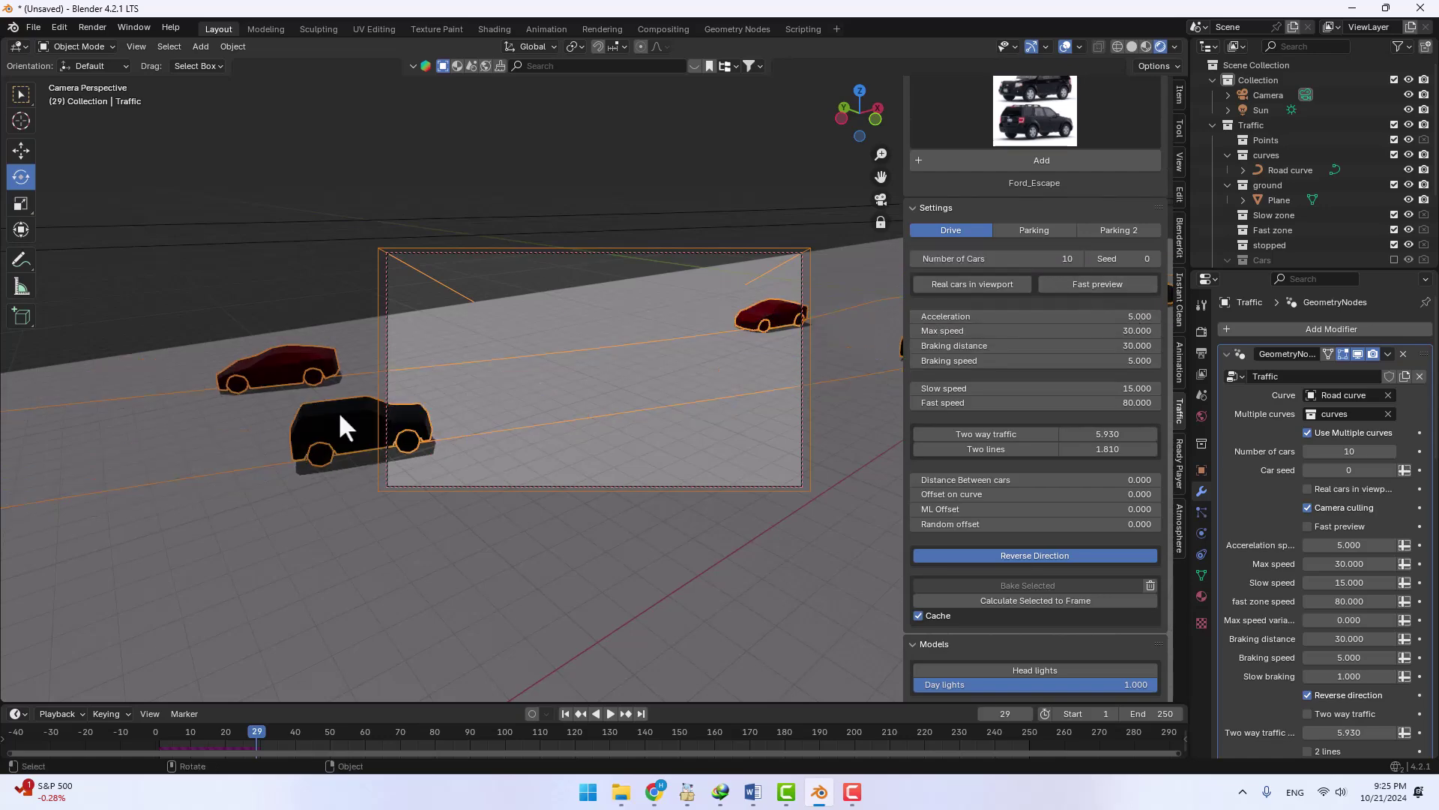
pyautogui.moveTo(339, 410)
pyautogui.mouseDown(button='middle')
pyautogui.moveTo(434, 470)
pyautogui.moveTo(439, 459)
pyautogui.mouseUp(button='middle')
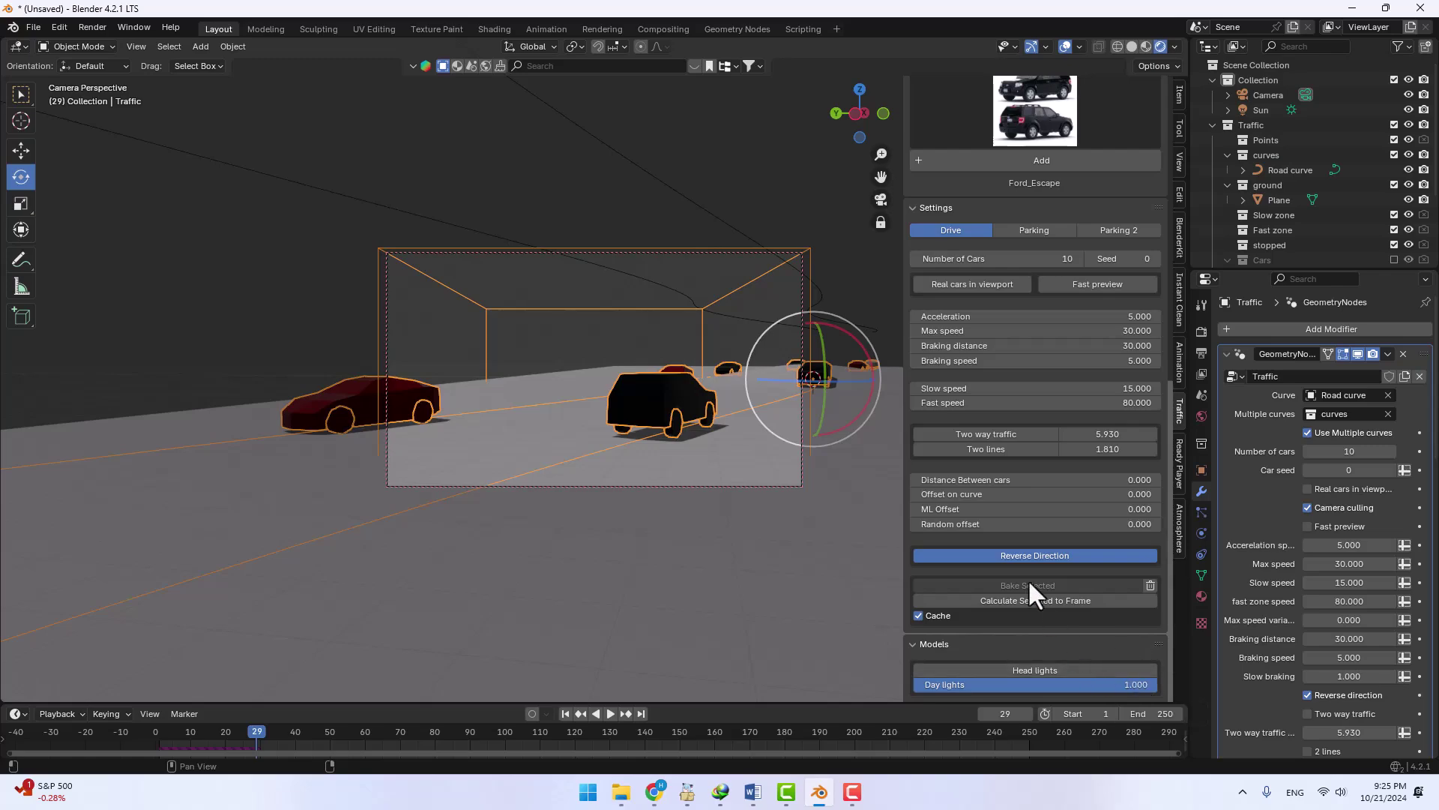
pyautogui.moveTo(811, 370); pyautogui.dragTo(778, 383, button='middle')
# - Unlock the view from the camera and orbit out to see its frustum from above
pyautogui.click(880, 223)
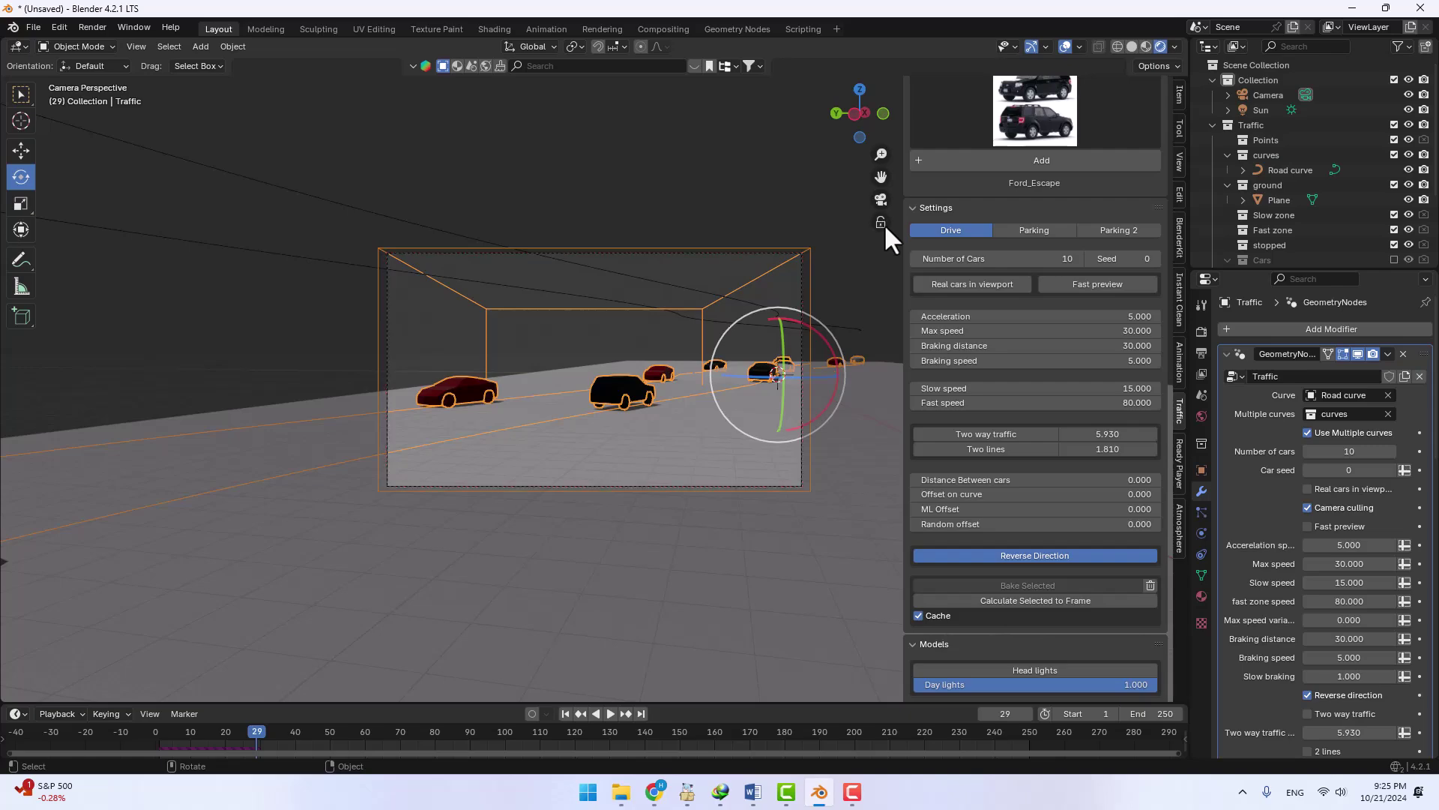
pyautogui.moveTo(884, 224)
pyautogui.mouseDown(button='middle')
pyautogui.moveTo(697, 417)
pyautogui.moveTo(602, 385)
pyautogui.moveTo(617, 402)
pyautogui.mouseUp(button='middle')
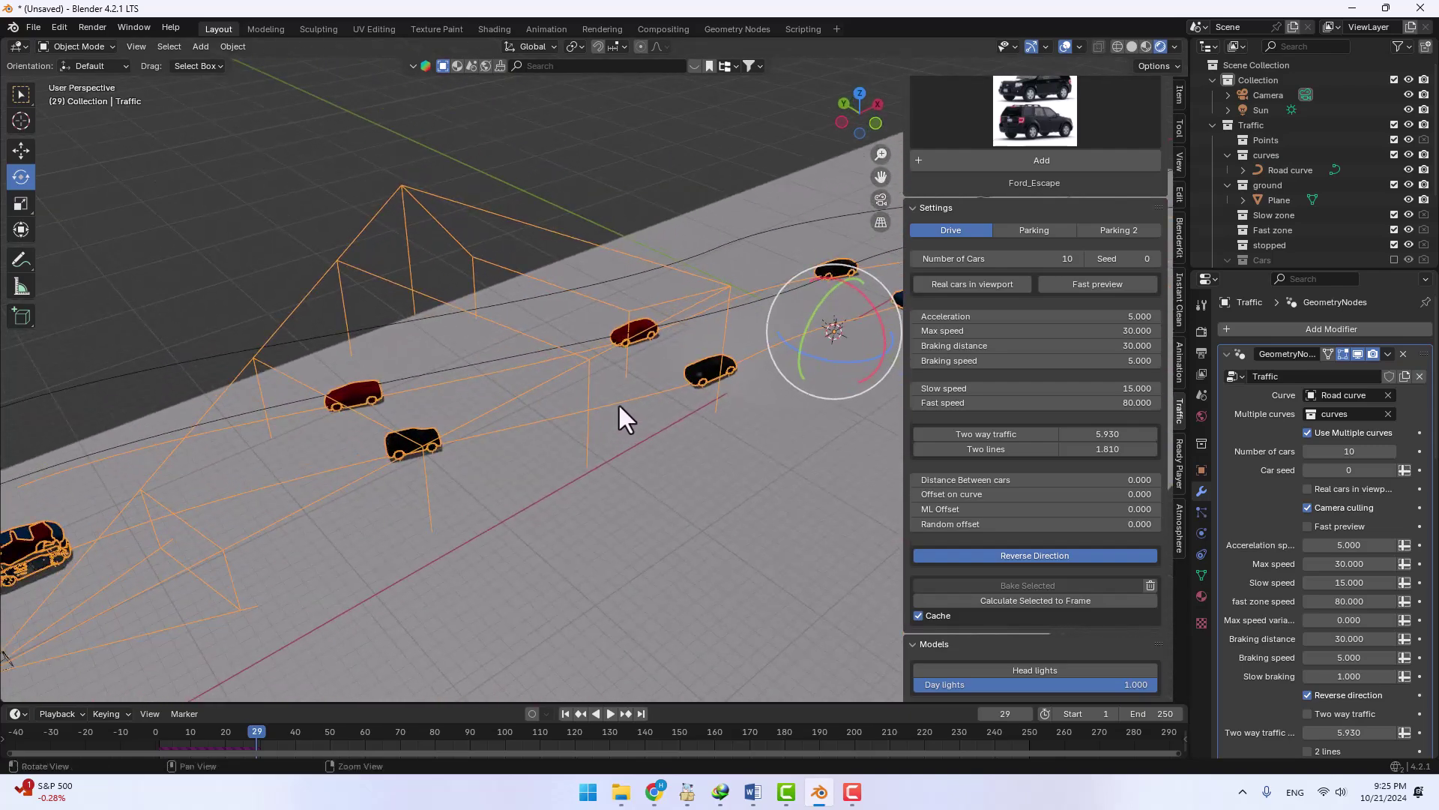
pyautogui.scroll(5, 1063, 320)
pyautogui.scroll(1, 1042, 366)
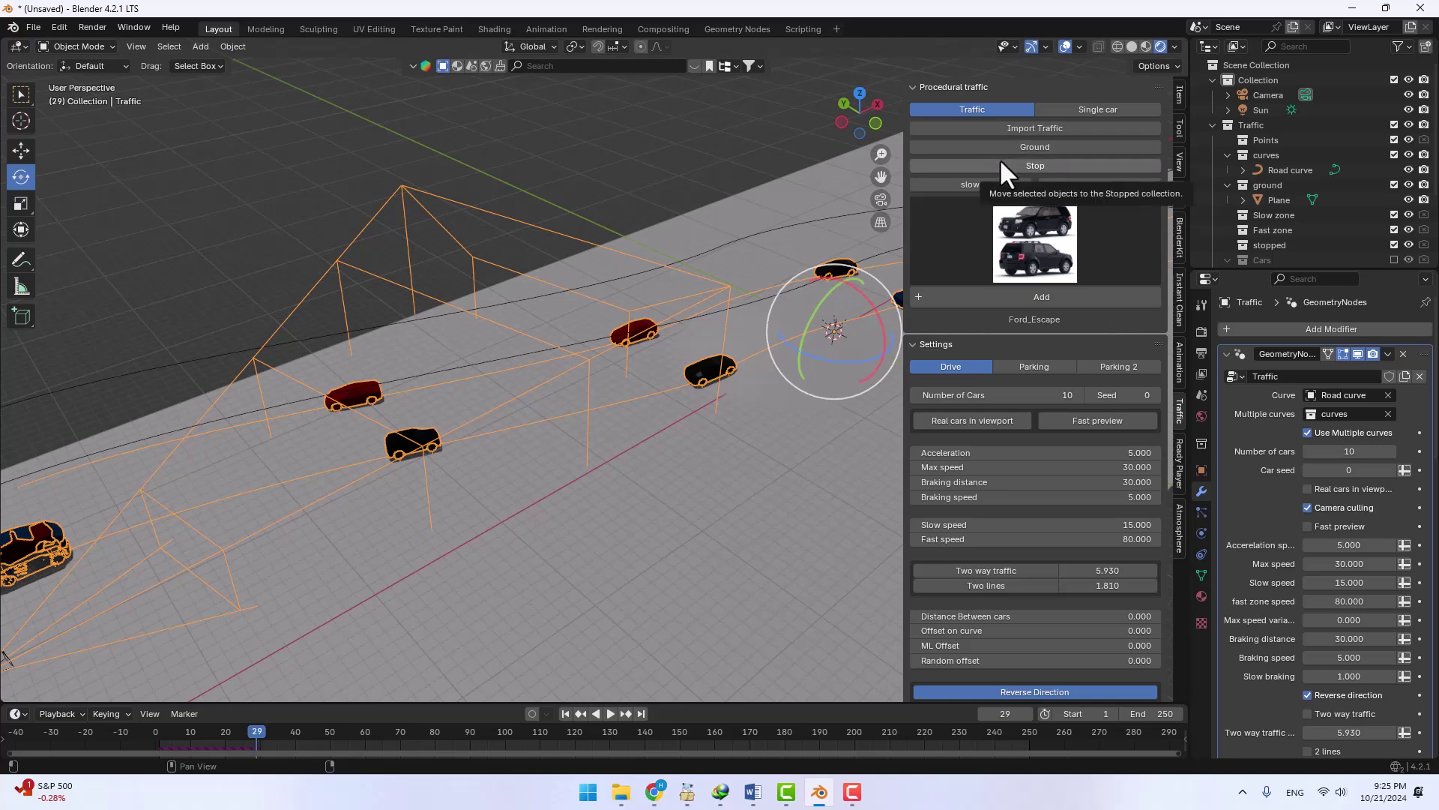
# - Add a new cube to the stopped collection as the stop zone
pyautogui.click(1027, 164)
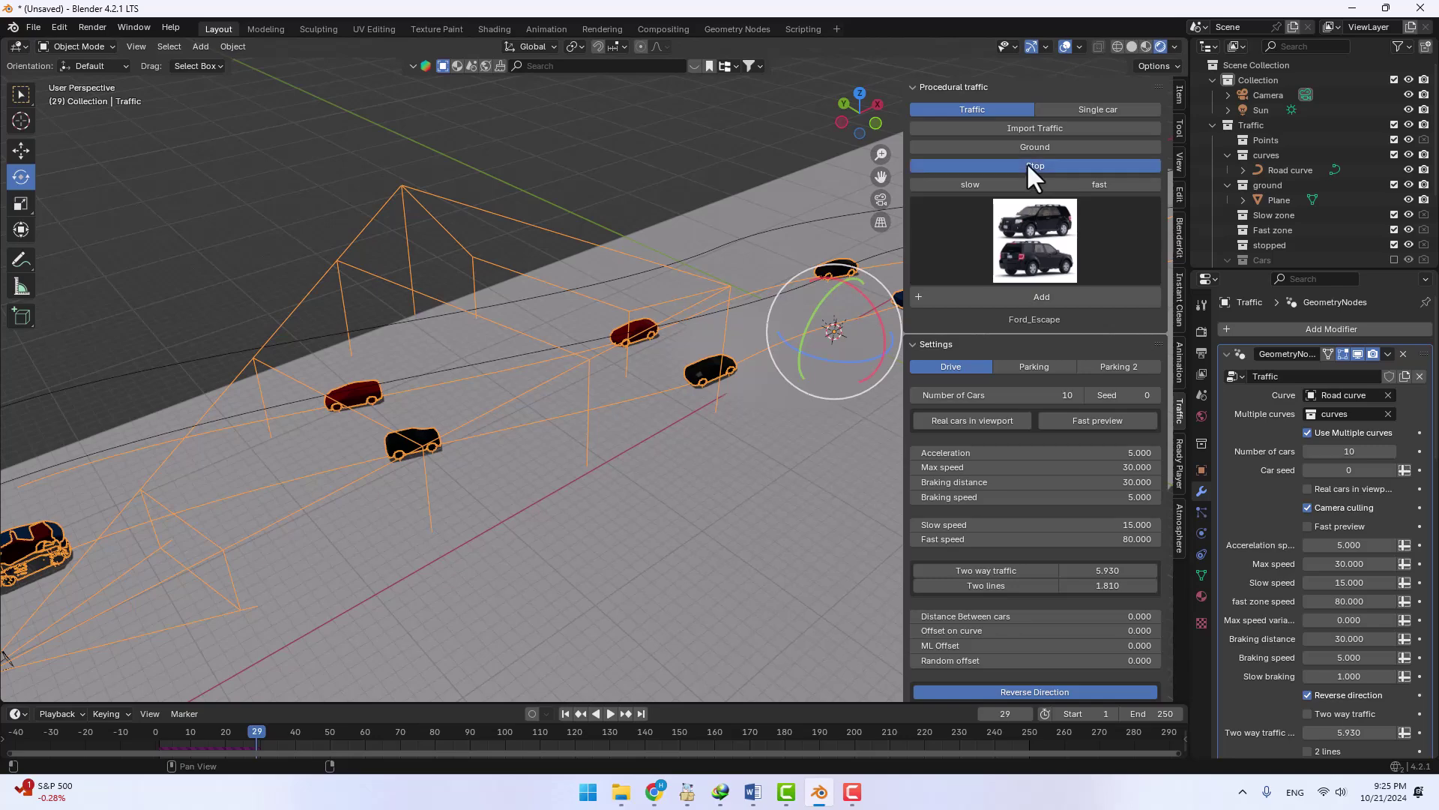
pyautogui.moveTo(762, 391)
pyautogui.mouseDown(button='middle')
pyautogui.moveTo(721, 375)
pyautogui.moveTo(733, 374)
pyautogui.mouseUp(button='middle')
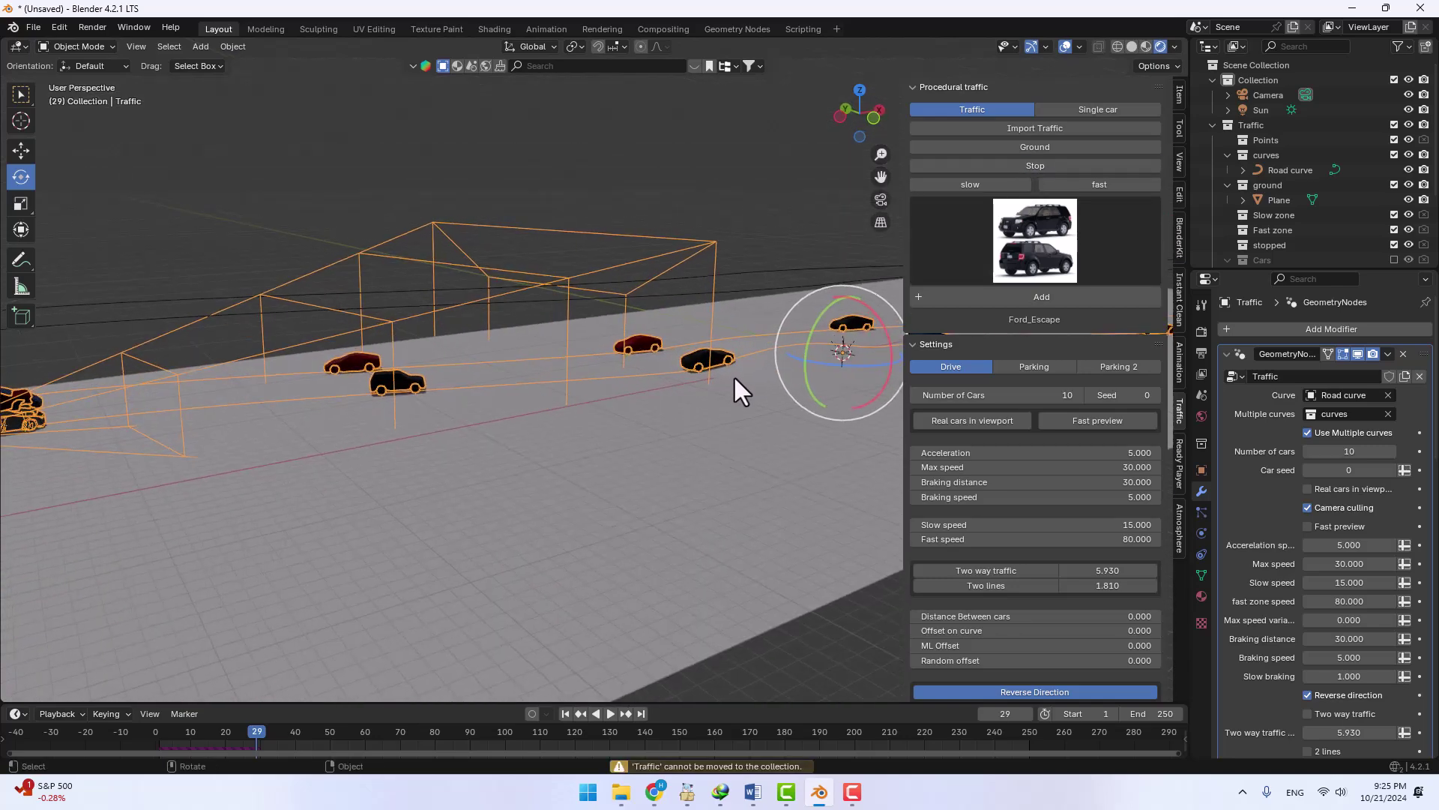
pyautogui.click(757, 187)
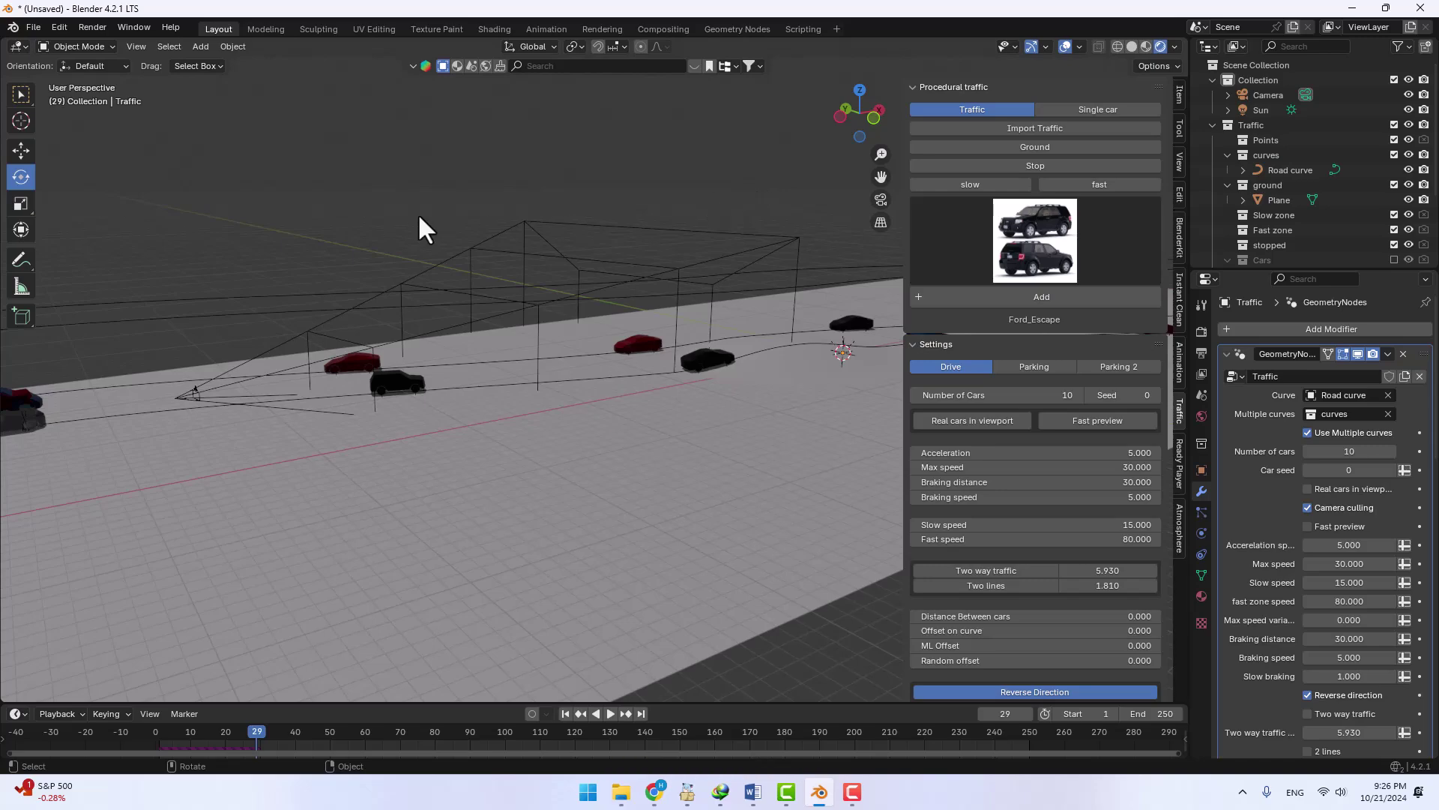
pyautogui.click(1054, 165)
pyautogui.moveTo(838, 389)
pyautogui.mouseDown(button='middle')
pyautogui.moveTo(730, 411)
pyautogui.moveTo(529, 402)
pyautogui.moveTo(552, 402)
pyautogui.mouseUp(button='middle')
# - Lift the cube and switch to a top-down orthographic view of the road
pyautogui.hotkey('shift', 'space')
pyautogui.press('g')
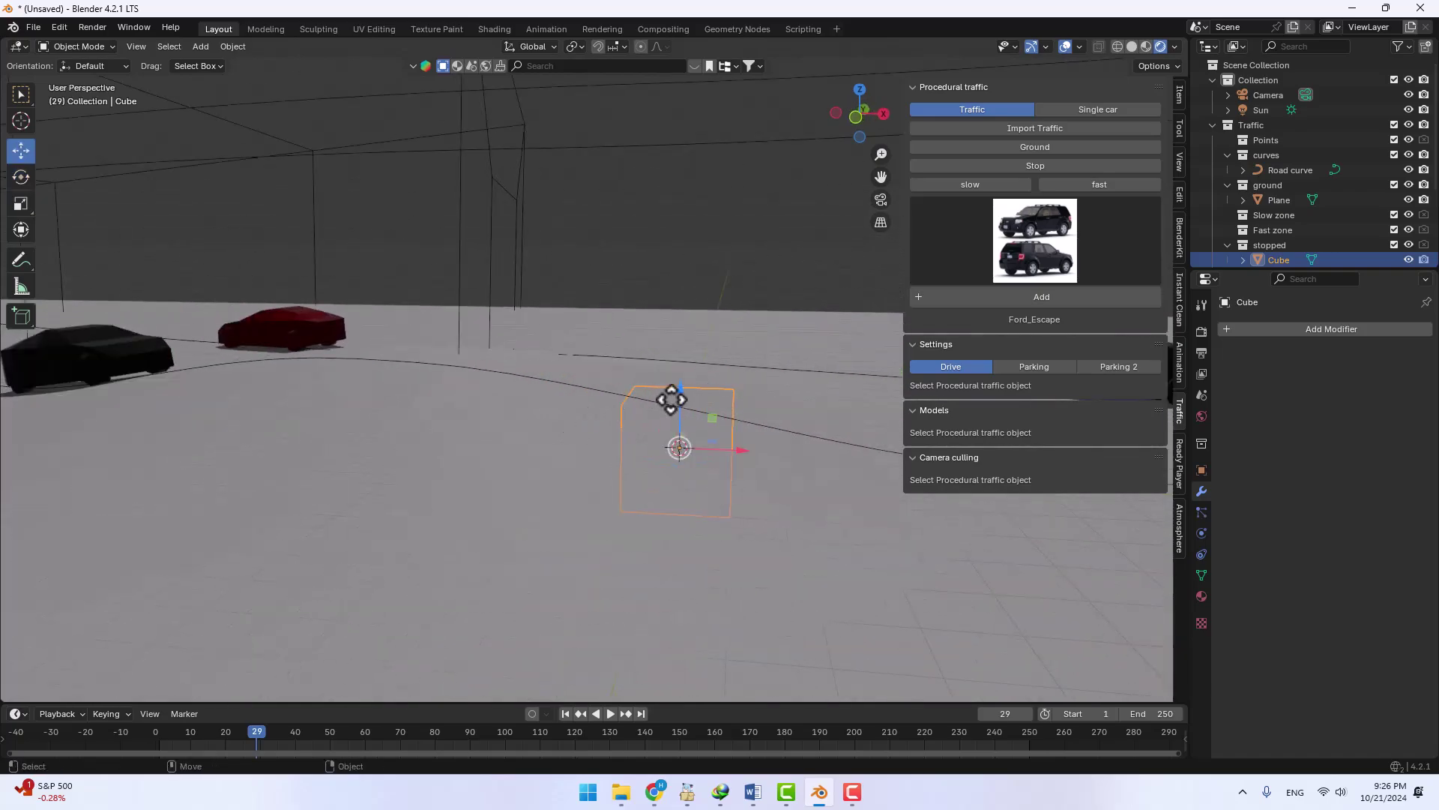
pyautogui.moveTo(671, 400); pyautogui.dragTo(665, 286)
pyautogui.moveTo(665, 286)
pyautogui.mouseDown(button='middle')
pyautogui.moveTo(582, 367)
pyautogui.moveTo(563, 360)
pyautogui.mouseUp(button='middle')
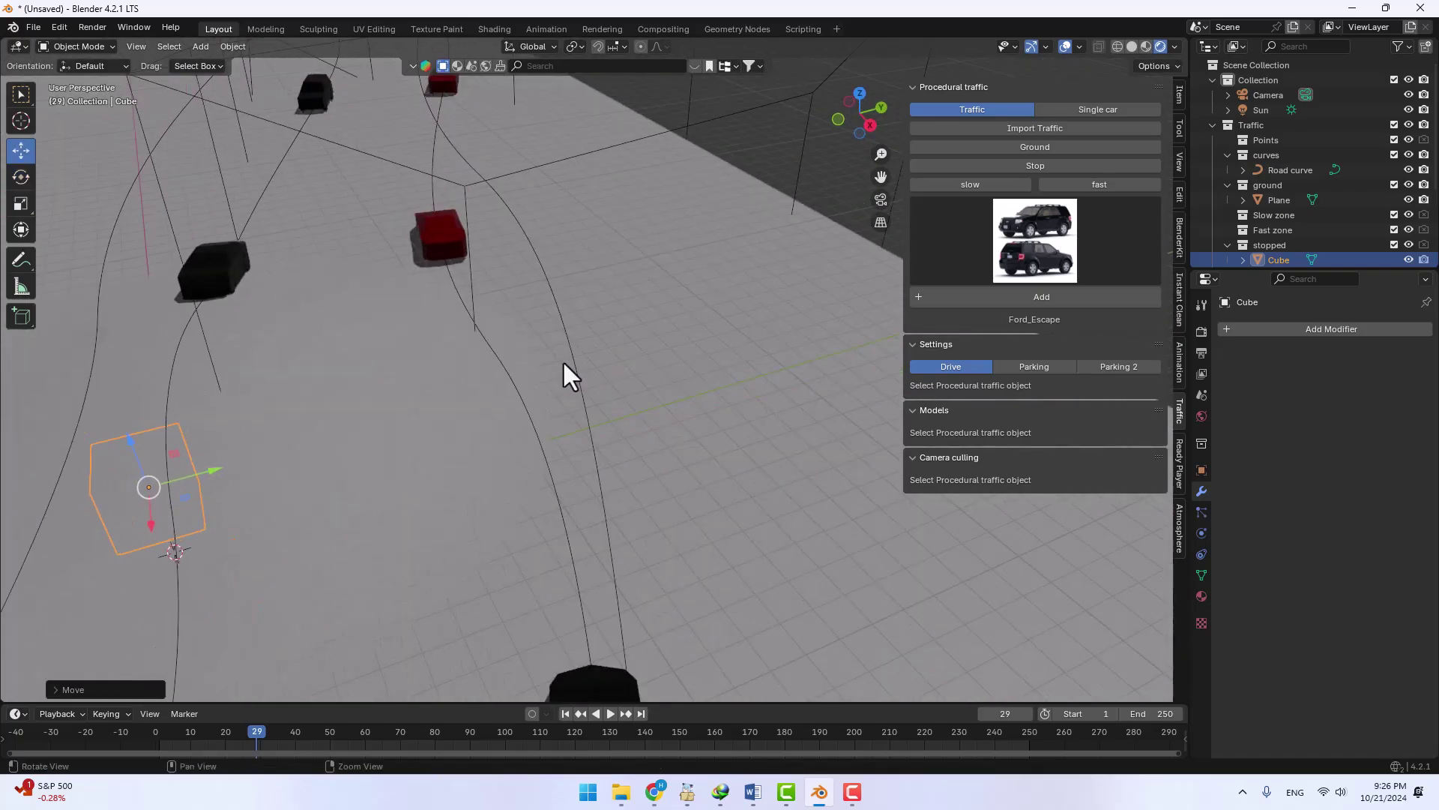
pyautogui.click(862, 92)
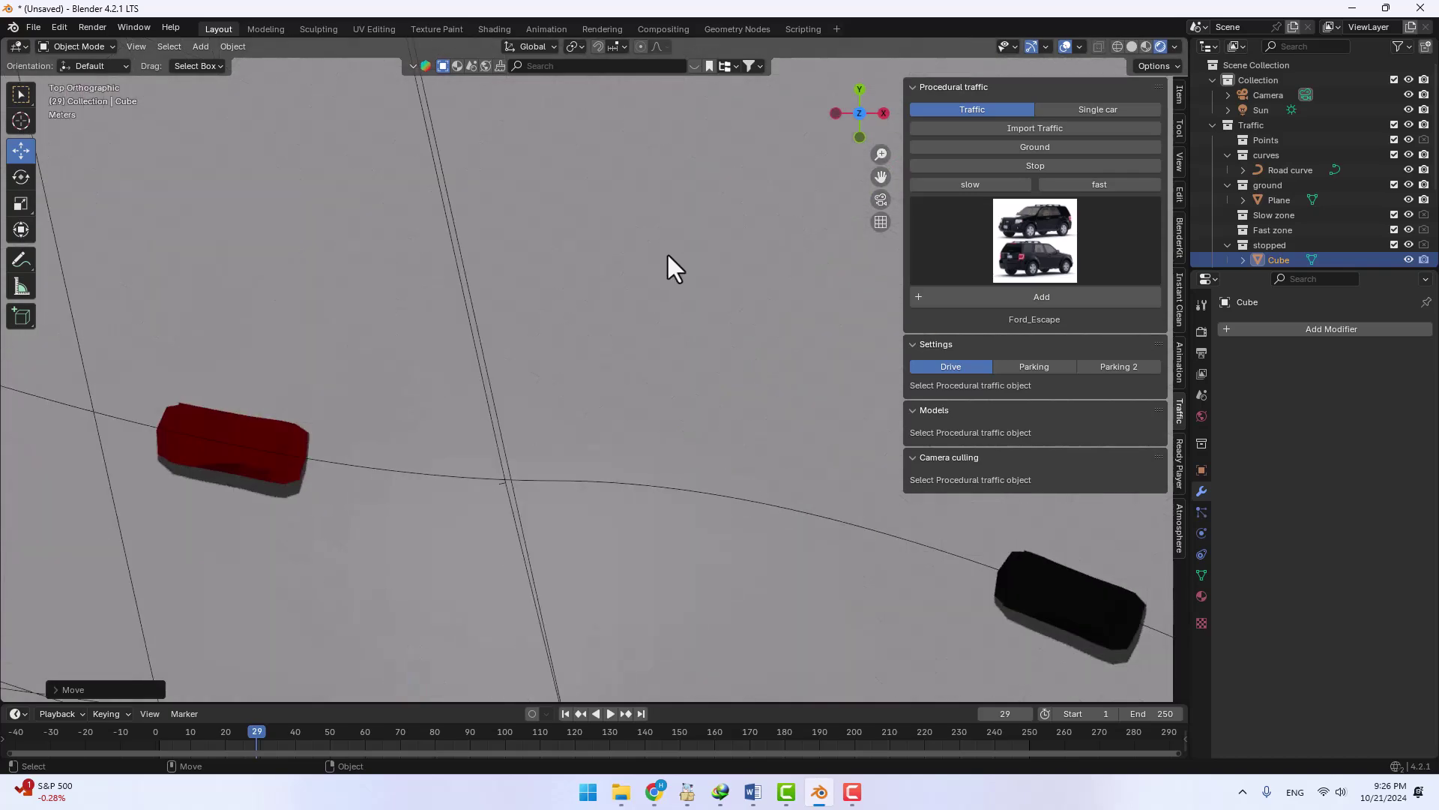
pyautogui.scroll(-5, 667, 252)
pyautogui.scroll(-2, 654, 357)
pyautogui.scroll(2, 634, 528)
# - Enlarge the cube, set it across the road curve, and play from the first frame
pyautogui.hotkey('shift', 'space')
pyautogui.press('s')
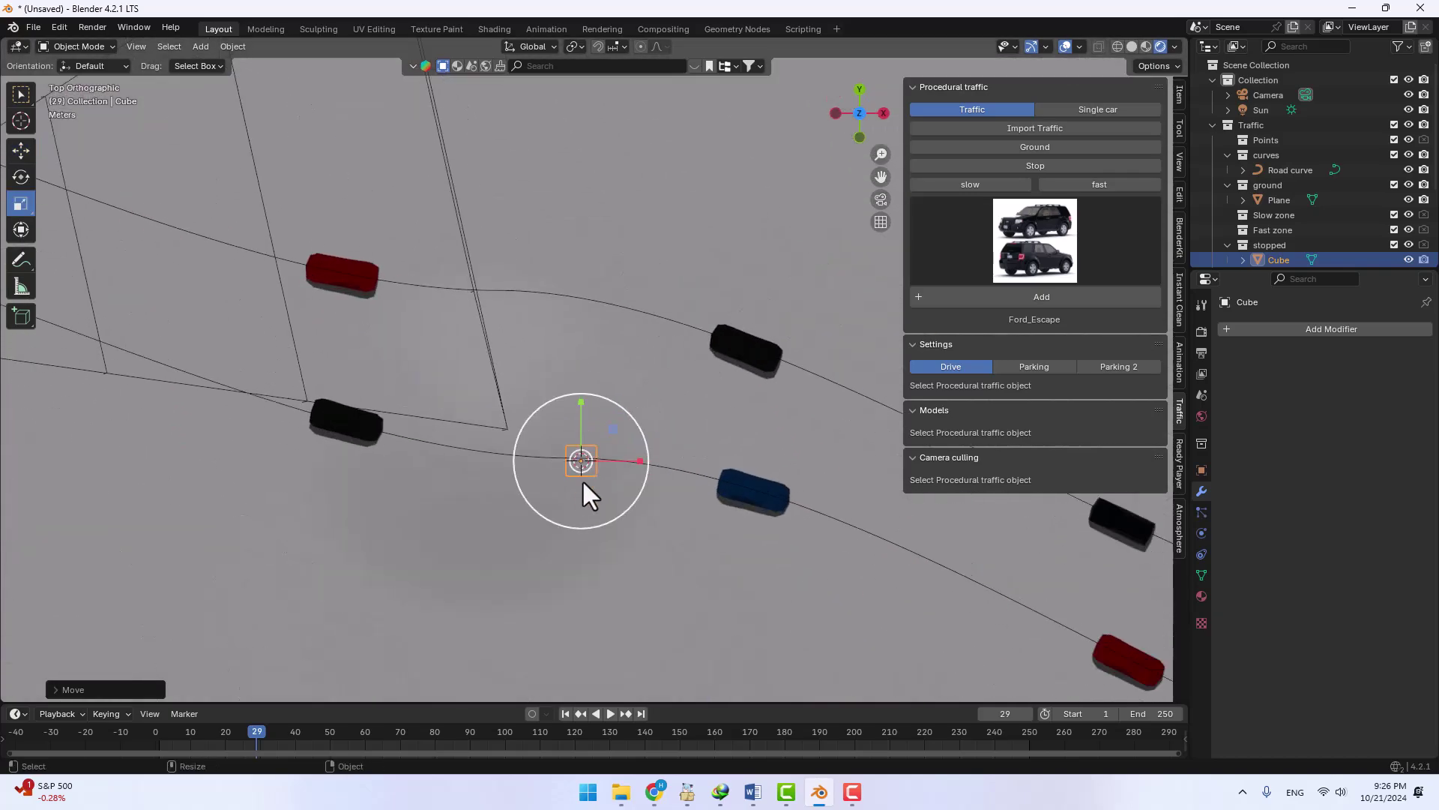
pyautogui.moveTo(584, 483); pyautogui.dragTo(689, 457)
pyautogui.hotkey('shift', 'space')
pyautogui.press('g')
pyautogui.press('g')
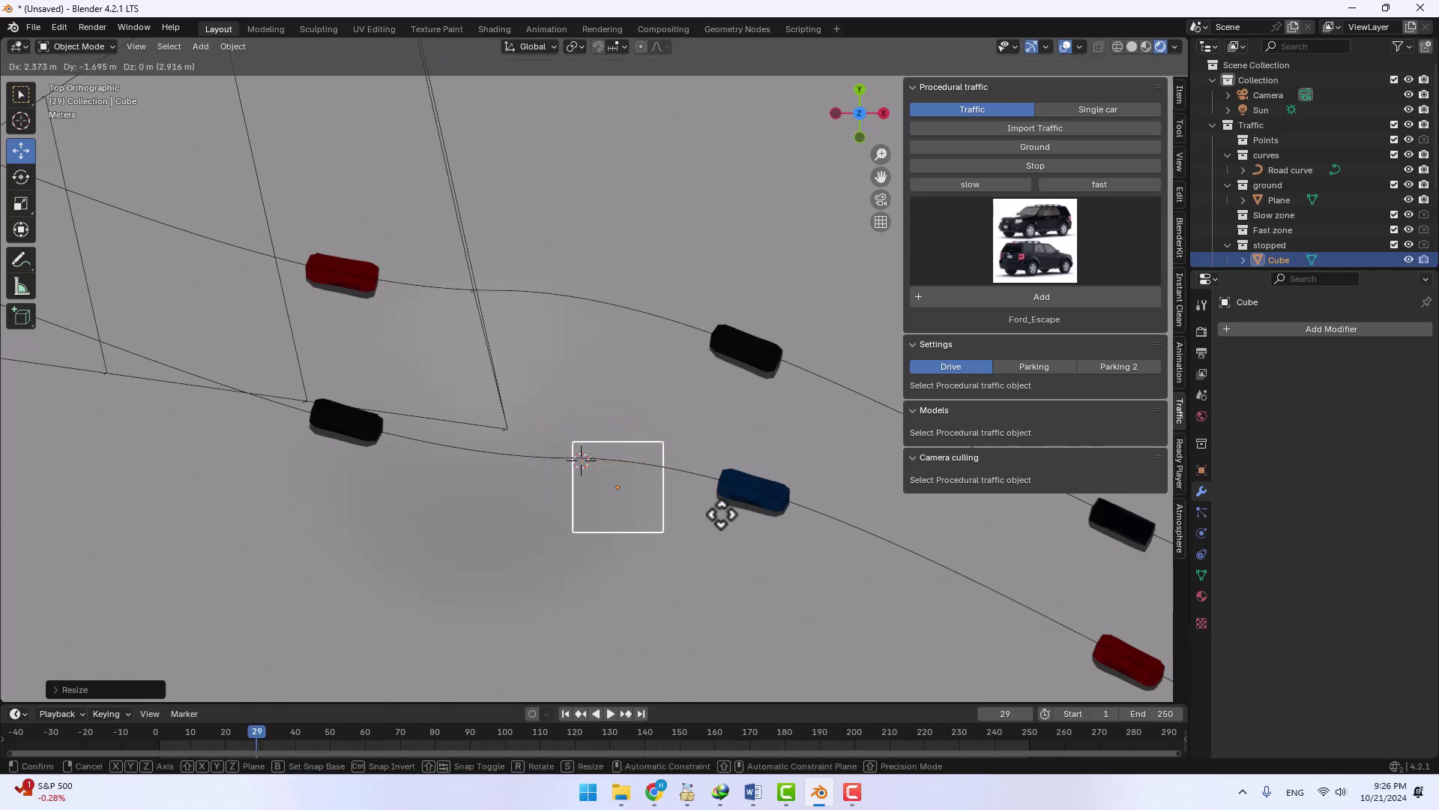
pyautogui.click(742, 492)
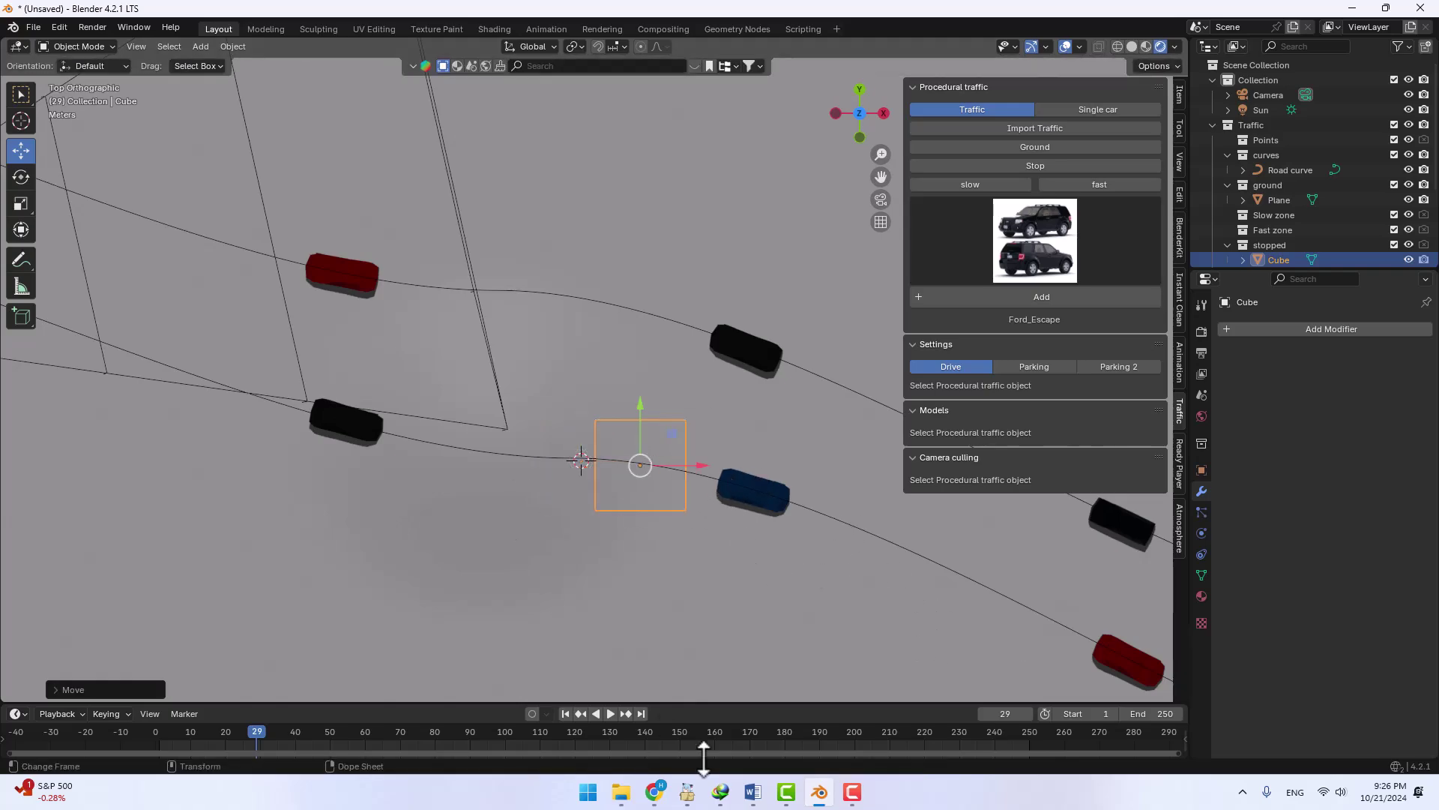
pyautogui.click(563, 714)
pyautogui.click(607, 715)
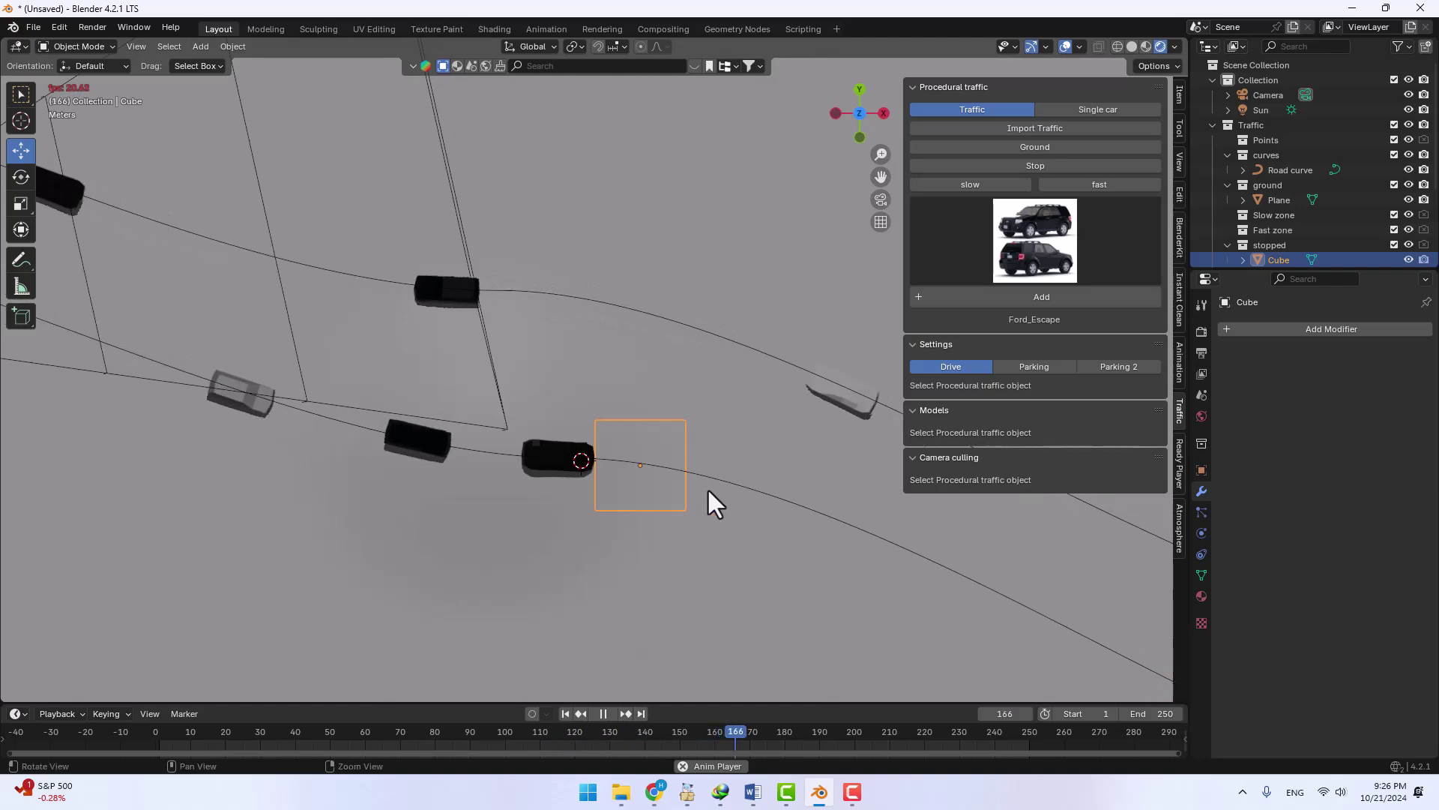
# - Keyframe the cube's location, rotation and scale, then shift that keyframe to about frame 131
pyautogui.moveTo(708, 487)
pyautogui.mouseDown(button='middle')
pyautogui.moveTo(570, 391)
pyautogui.moveTo(546, 556)
pyautogui.moveTo(428, 540)
pyautogui.moveTo(465, 620)
pyautogui.moveTo(624, 375)
pyautogui.moveTo(601, 461)
pyautogui.moveTo(796, 462)
pyautogui.moveTo(490, 454)
pyautogui.mouseUp(button='middle')
pyautogui.scroll(-5, 619, 313)
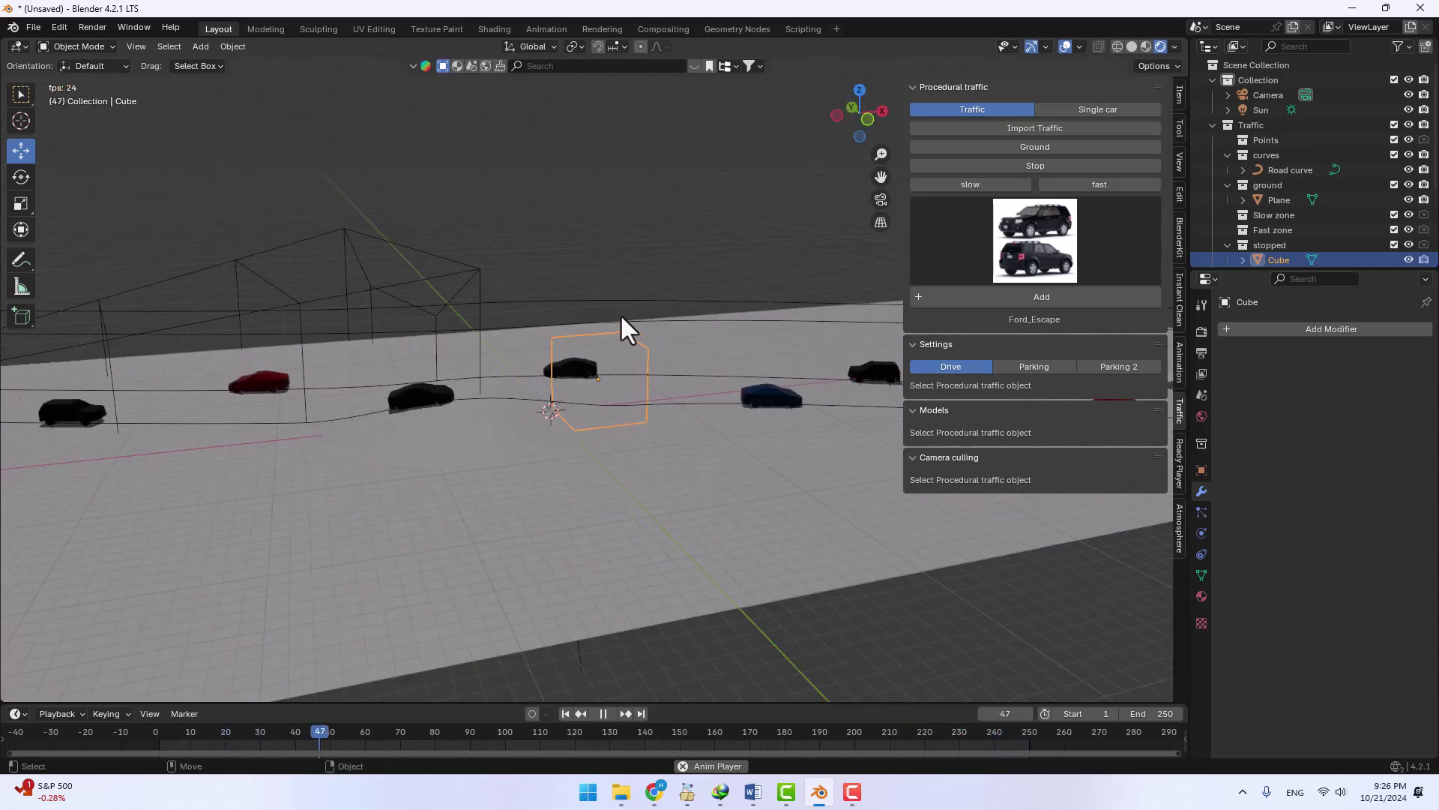
pyautogui.click(603, 713)
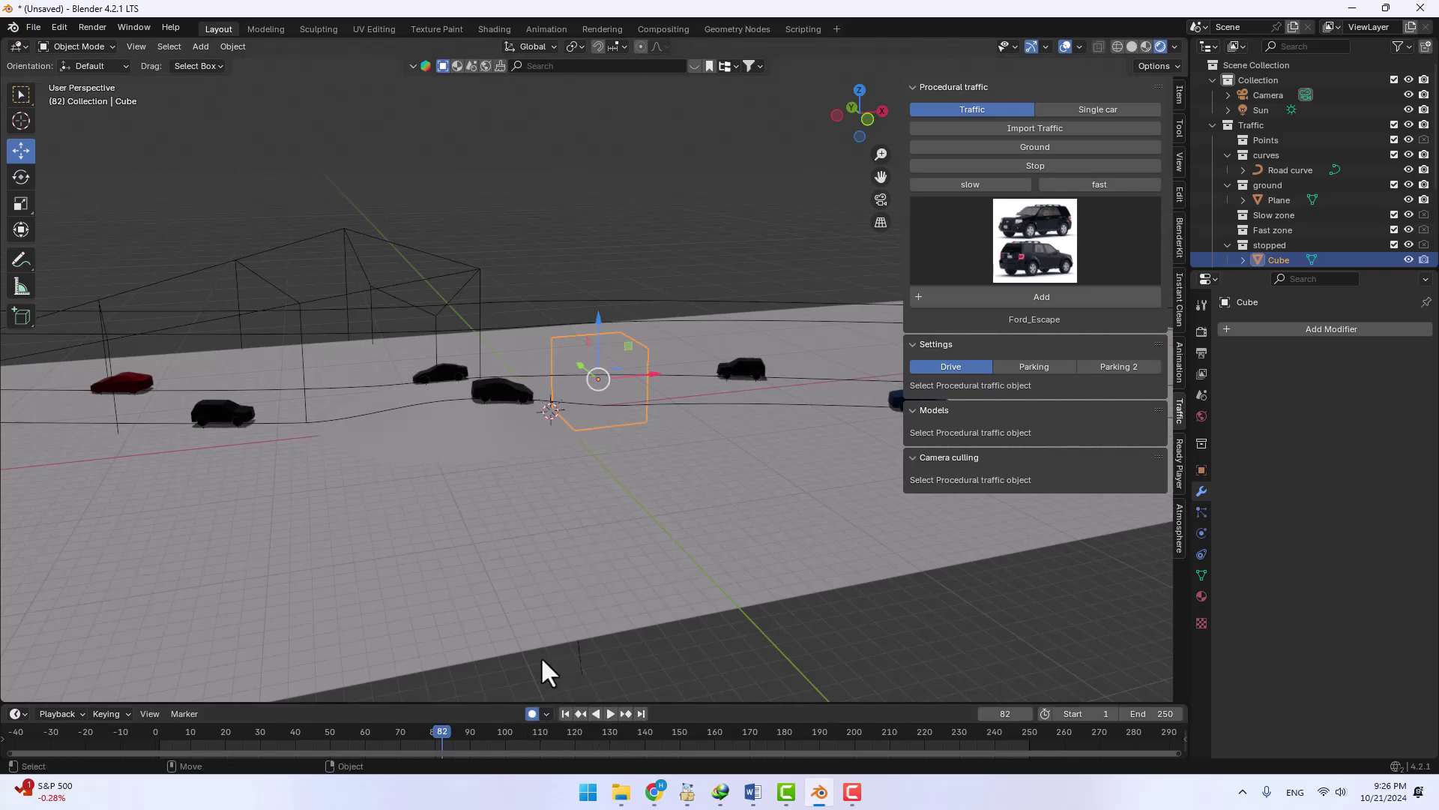
pyautogui.press('i')
pyautogui.press('space')
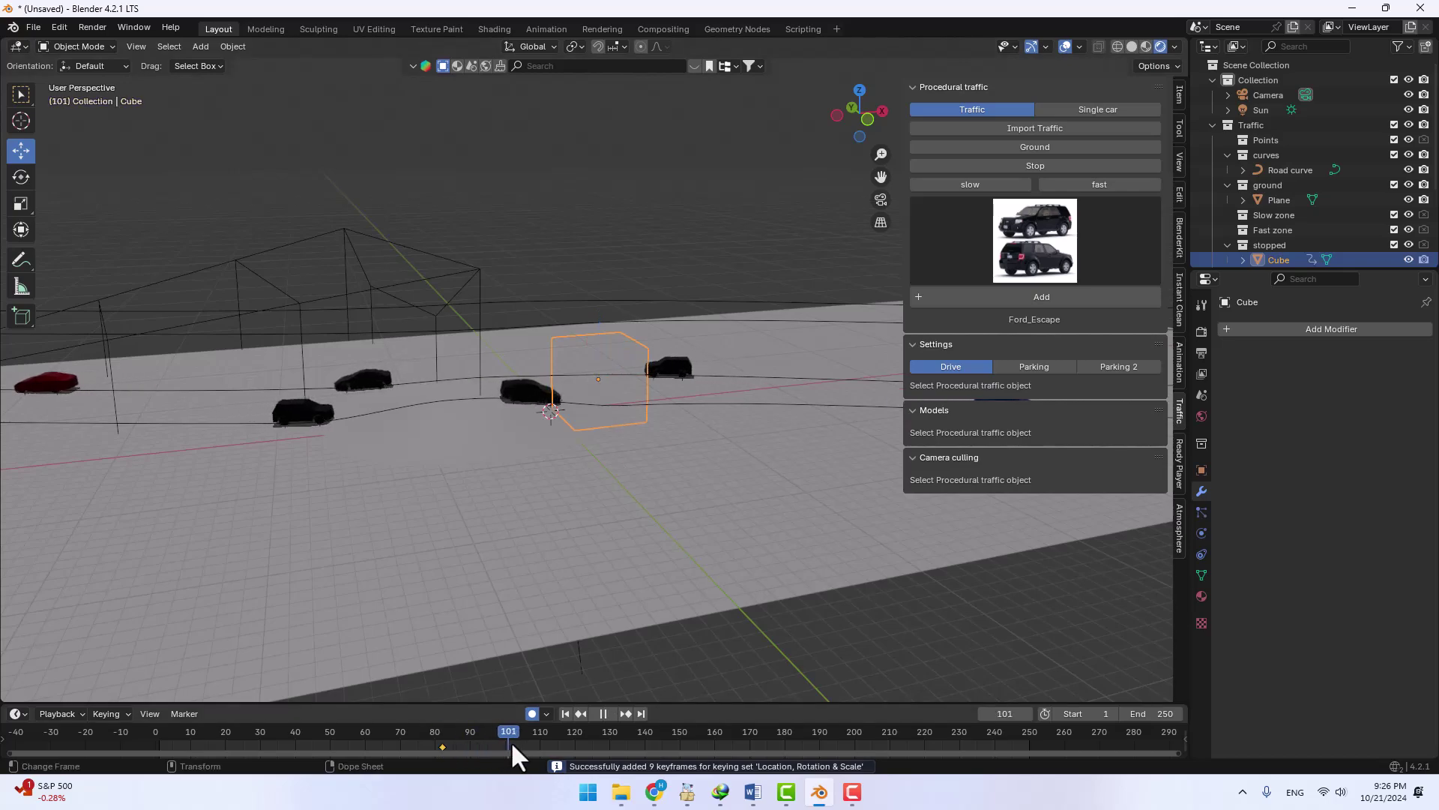
pyautogui.moveTo(502, 738); pyautogui.dragTo(439, 745)
pyautogui.press('g')
pyautogui.click(610, 724)
pyautogui.press('space')
# - At frame 149, sink the cube below the ground, keyframe it, and replay from the start
pyautogui.moveTo(622, 722); pyautogui.dragTo(676, 726)
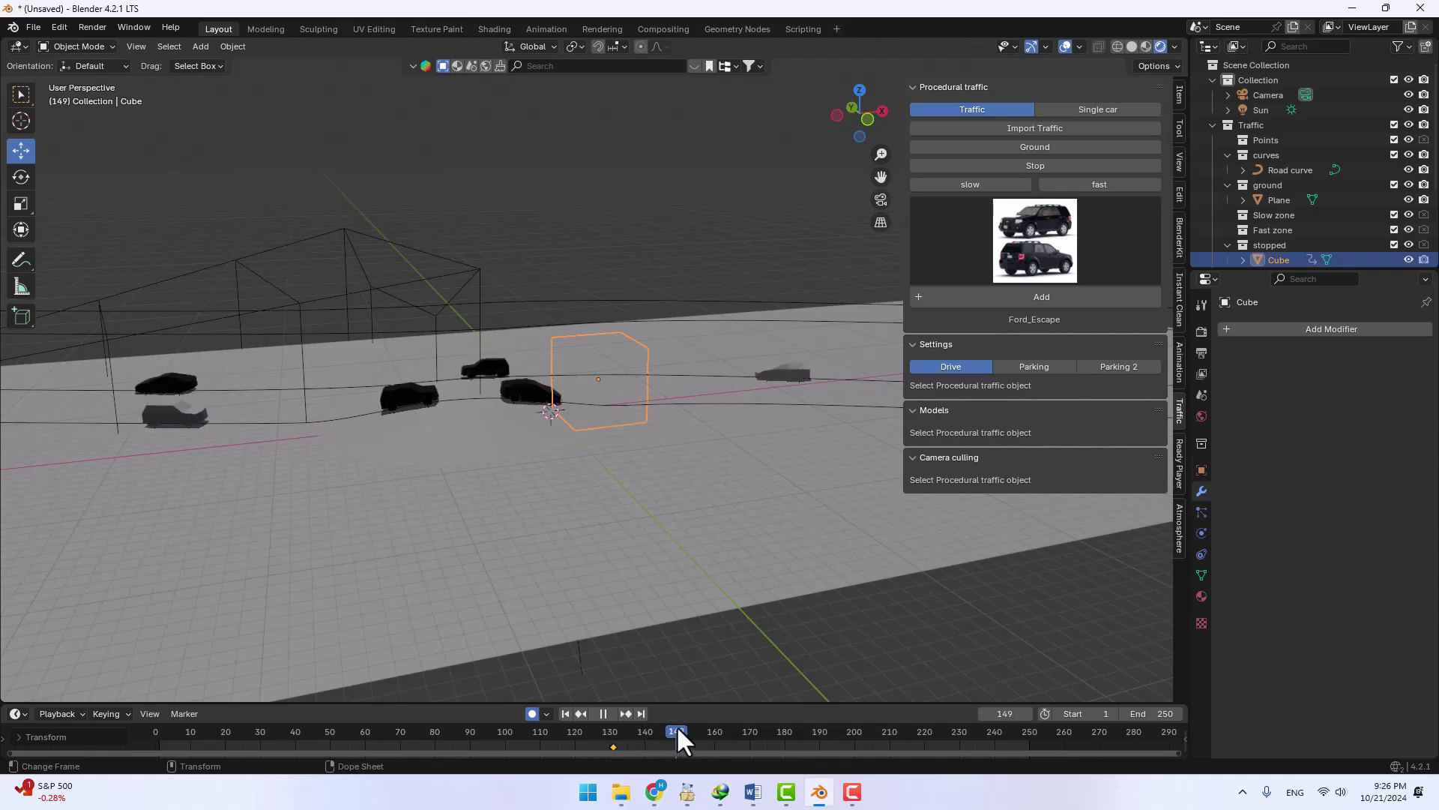
pyautogui.press('space')
pyautogui.moveTo(601, 335); pyautogui.dragTo(602, 438)
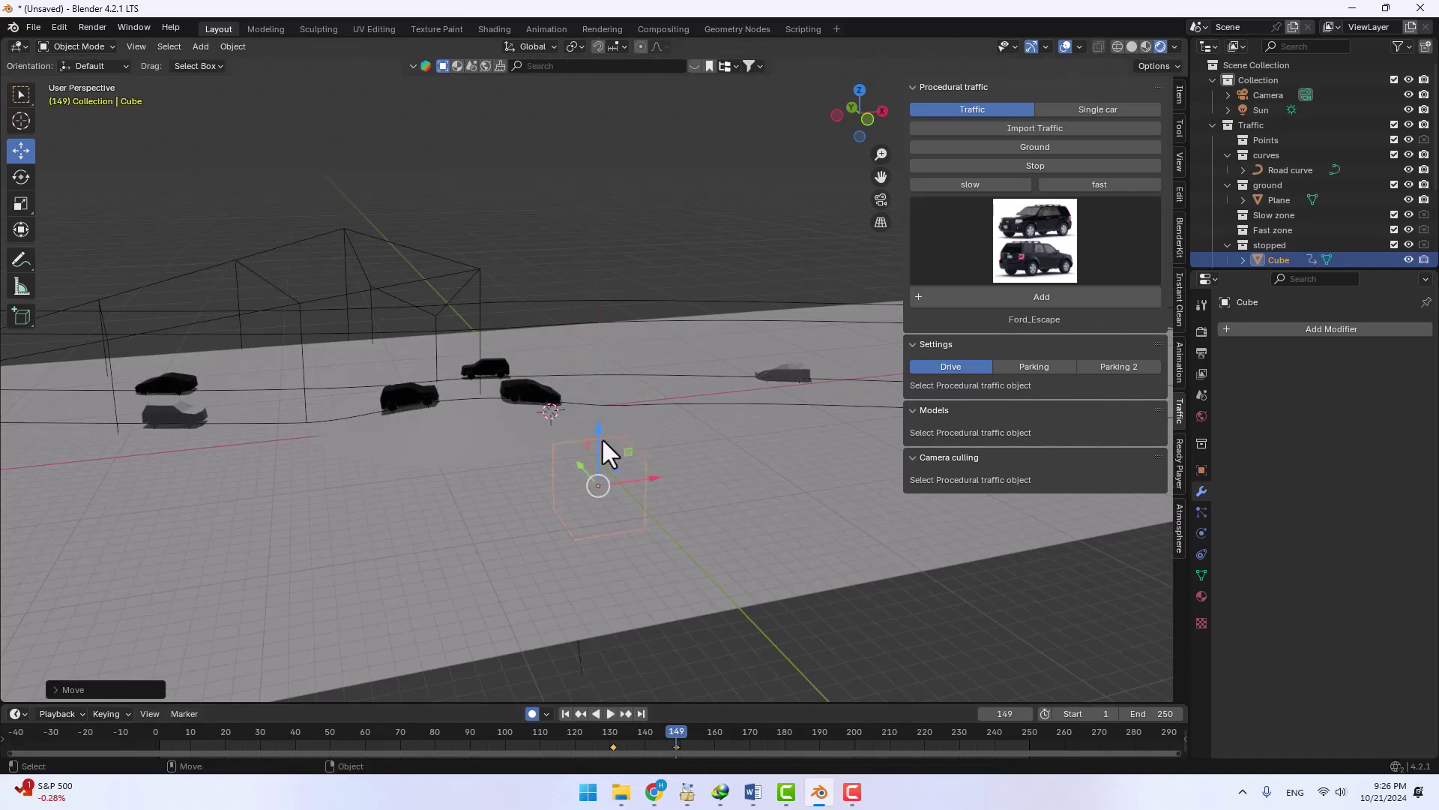
pyautogui.click(564, 735)
pyautogui.press('space')
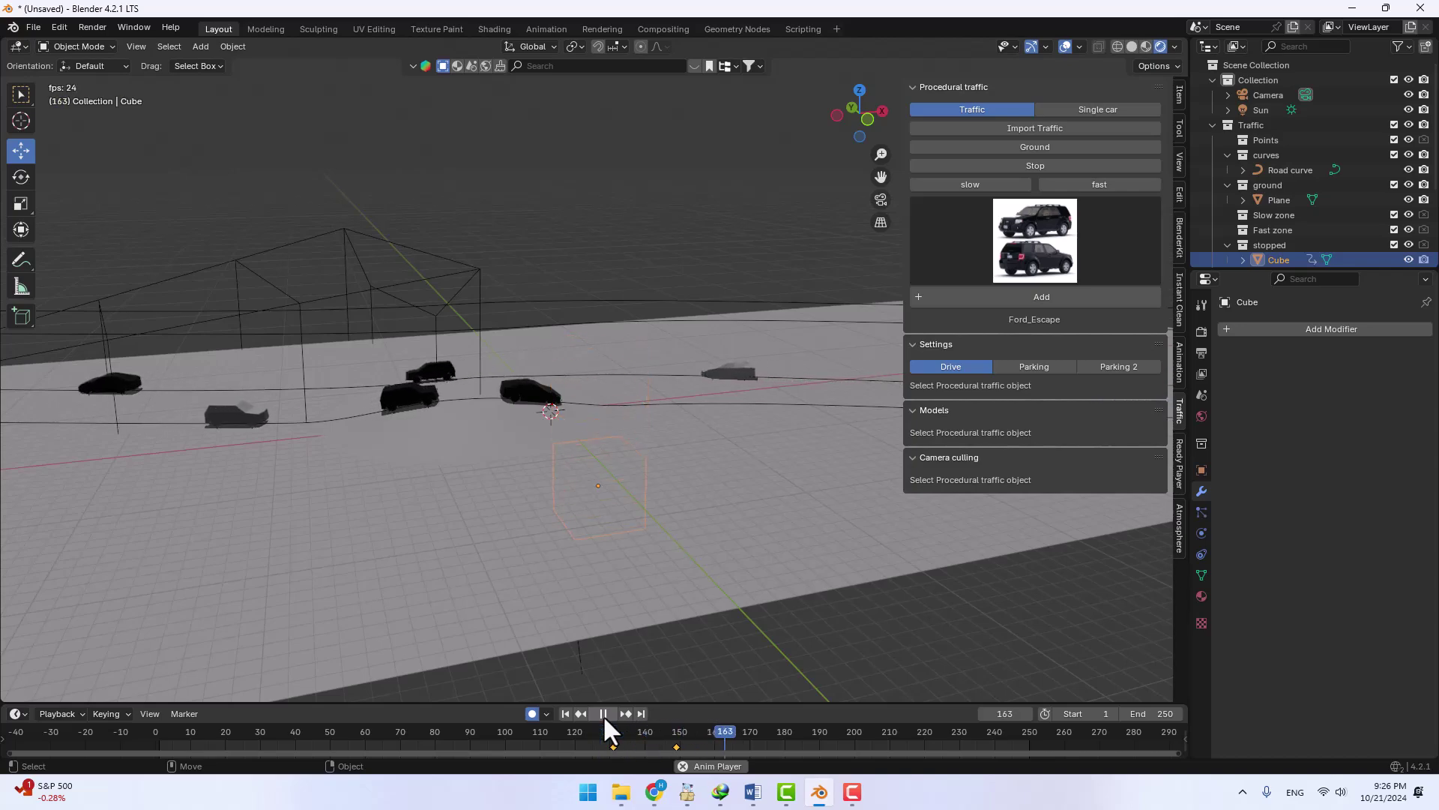
pyautogui.click(604, 713)
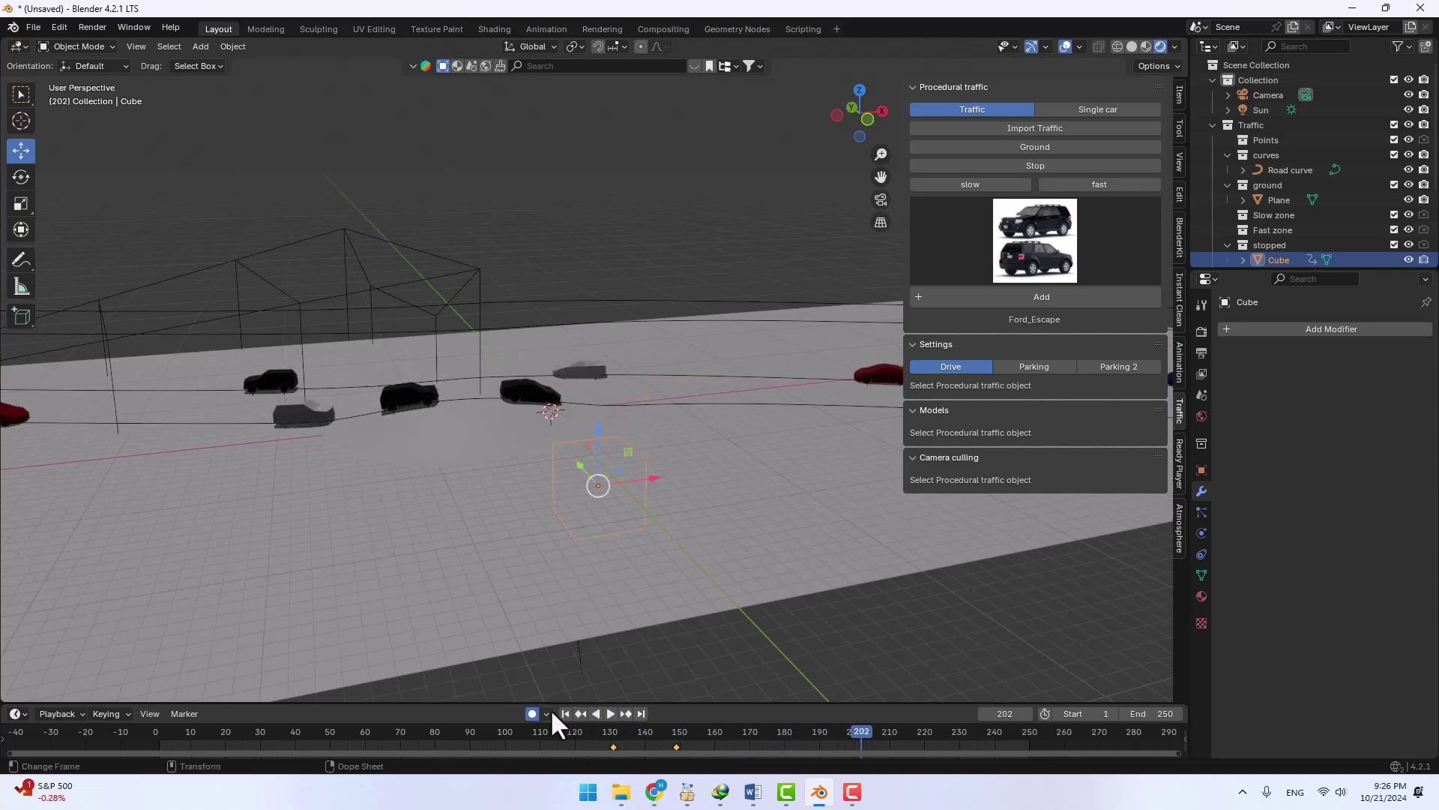
pyautogui.click(565, 713)
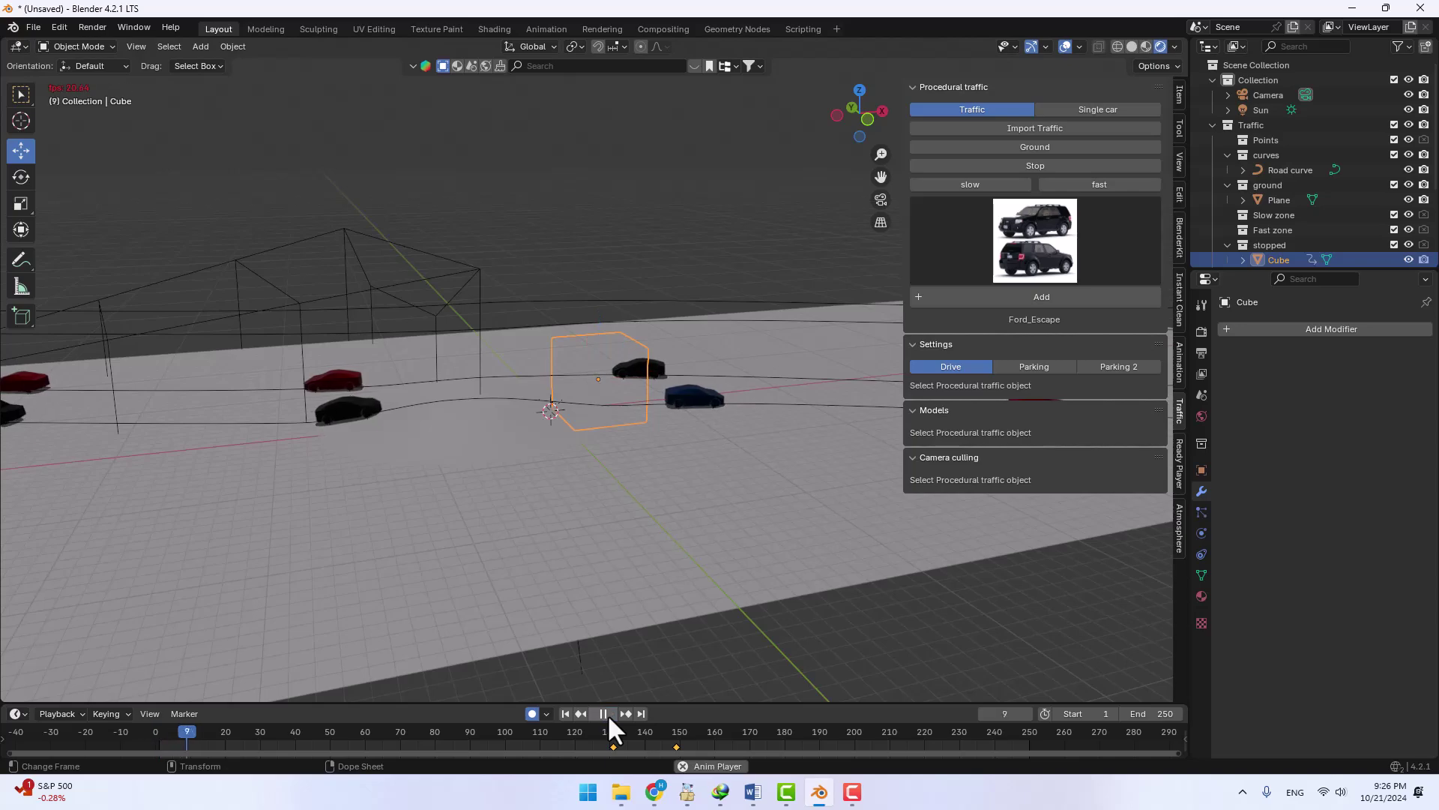